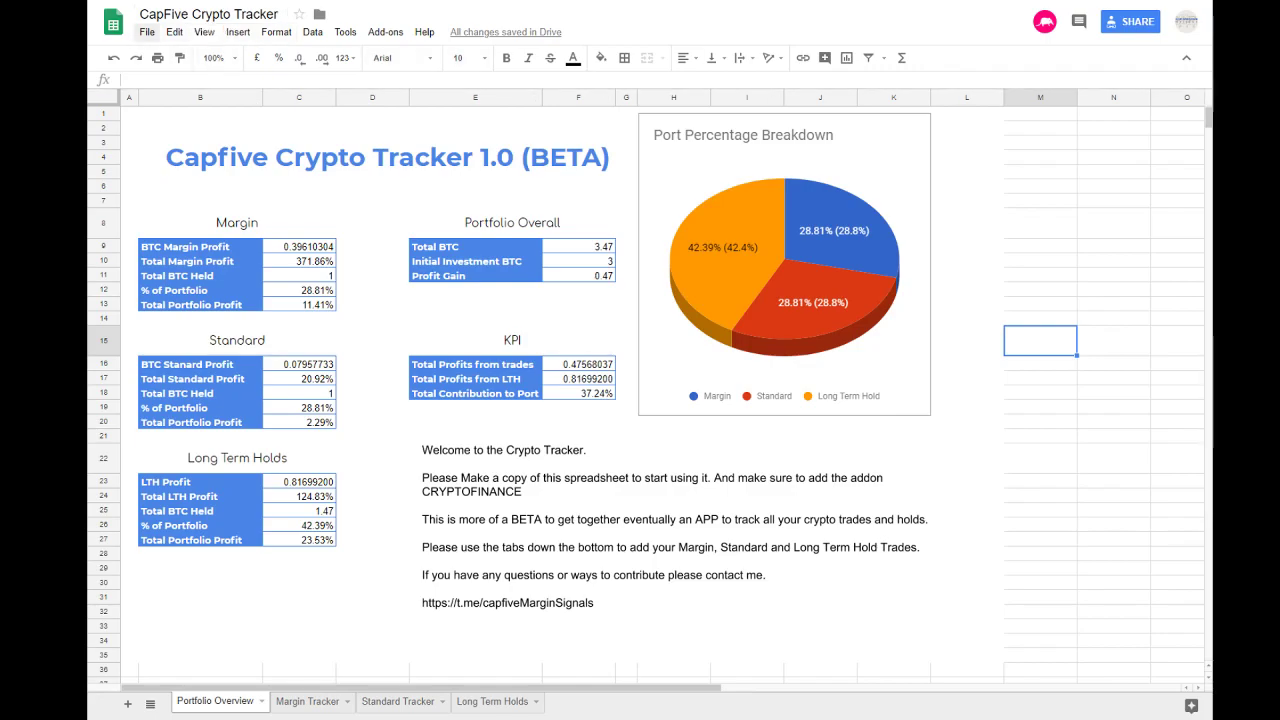
Step: Make a copy of the spreadsheet in My Drive named "Noob Crypto Tracker - July"
{"action": "left_click", "coordinate": [146, 32]}
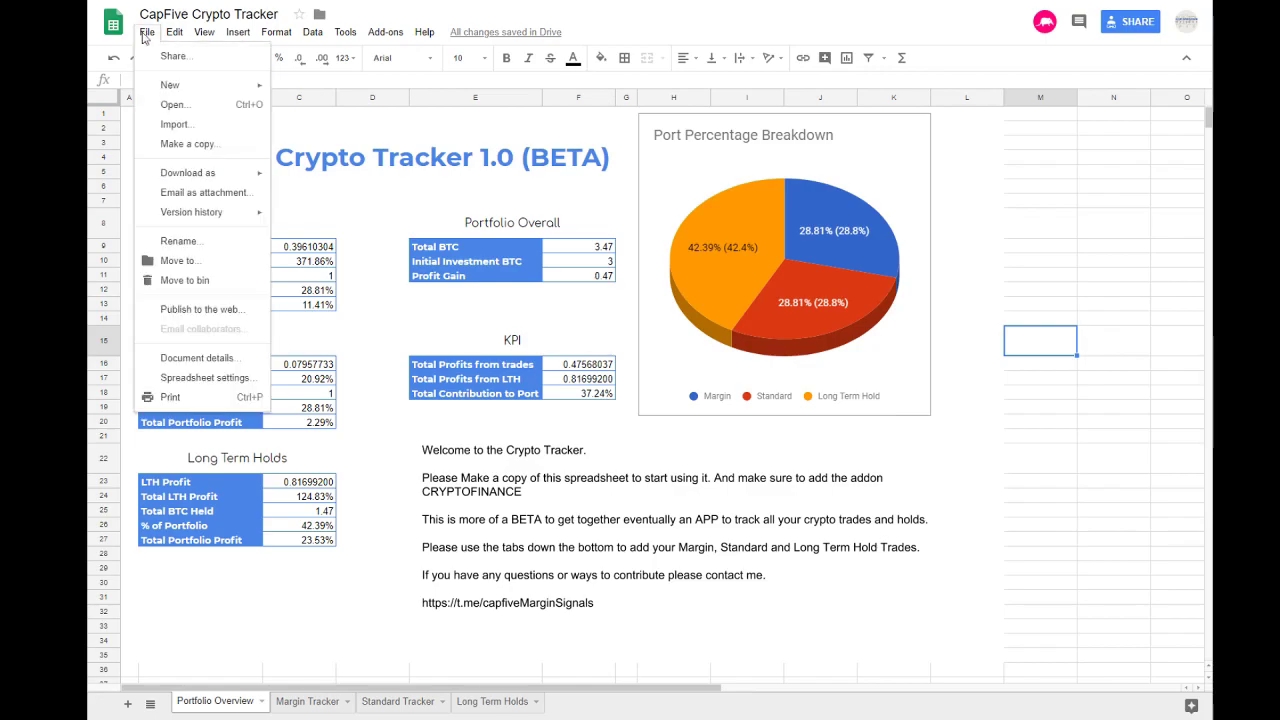
{"action": "left_click", "coordinate": [193, 146]}
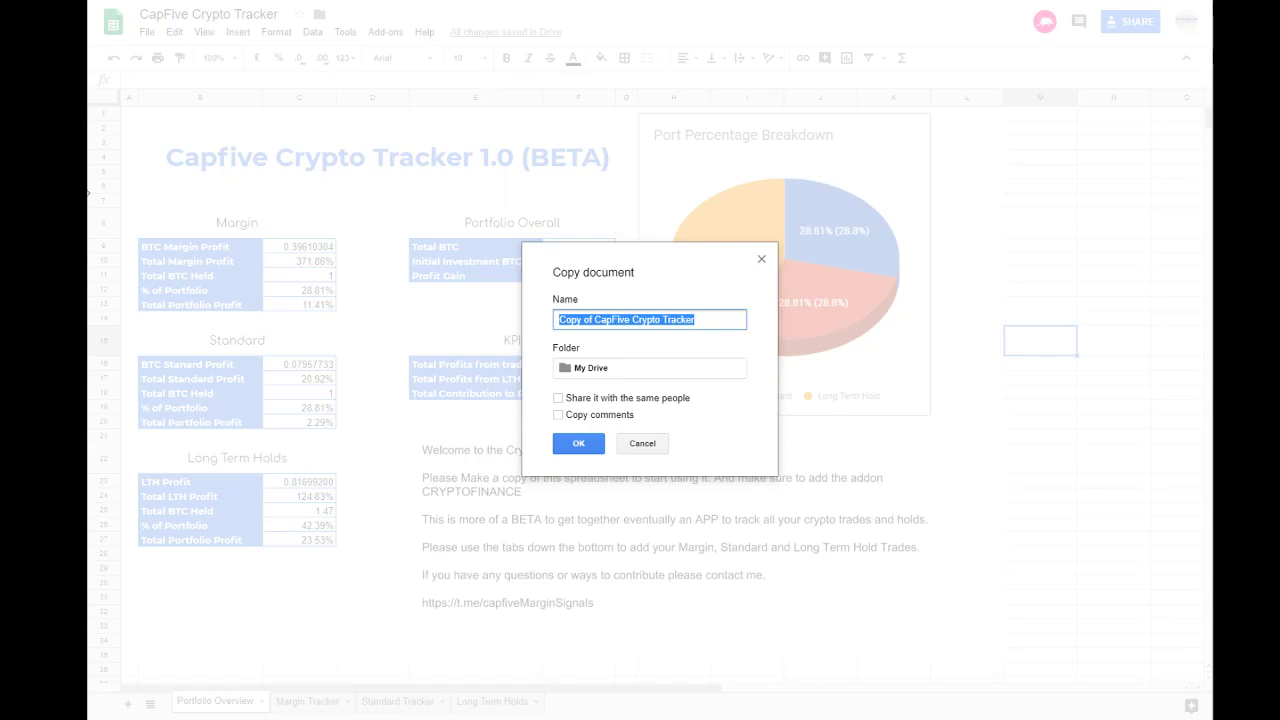
{"action": "type", "text": "Noob Crypot"}
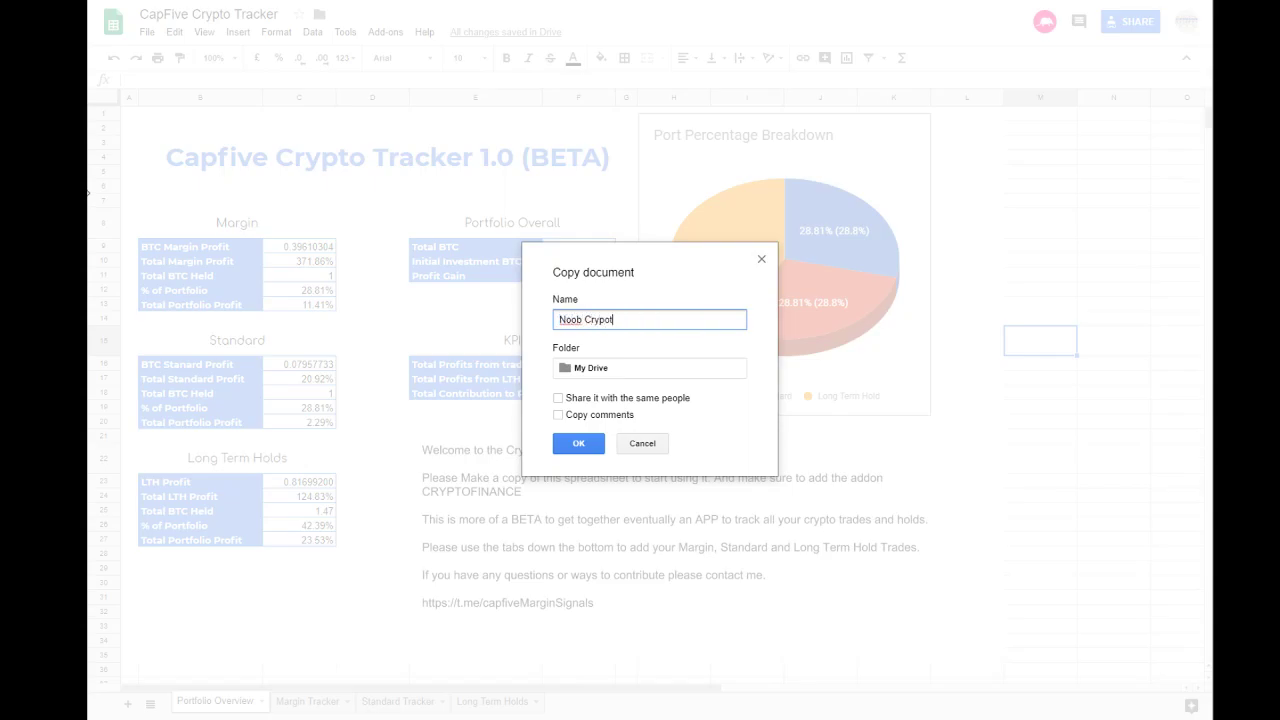
{"action": "key", "text": "BackSpace"}
{"action": "type", "text": "to Tracker - July"}
{"action": "left_click_drag", "start_coordinate": [674, 320], "coordinate": [546, 320]}
{"action": "left_click", "coordinate": [620, 320]}
{"action": "left_click", "coordinate": [581, 445]}
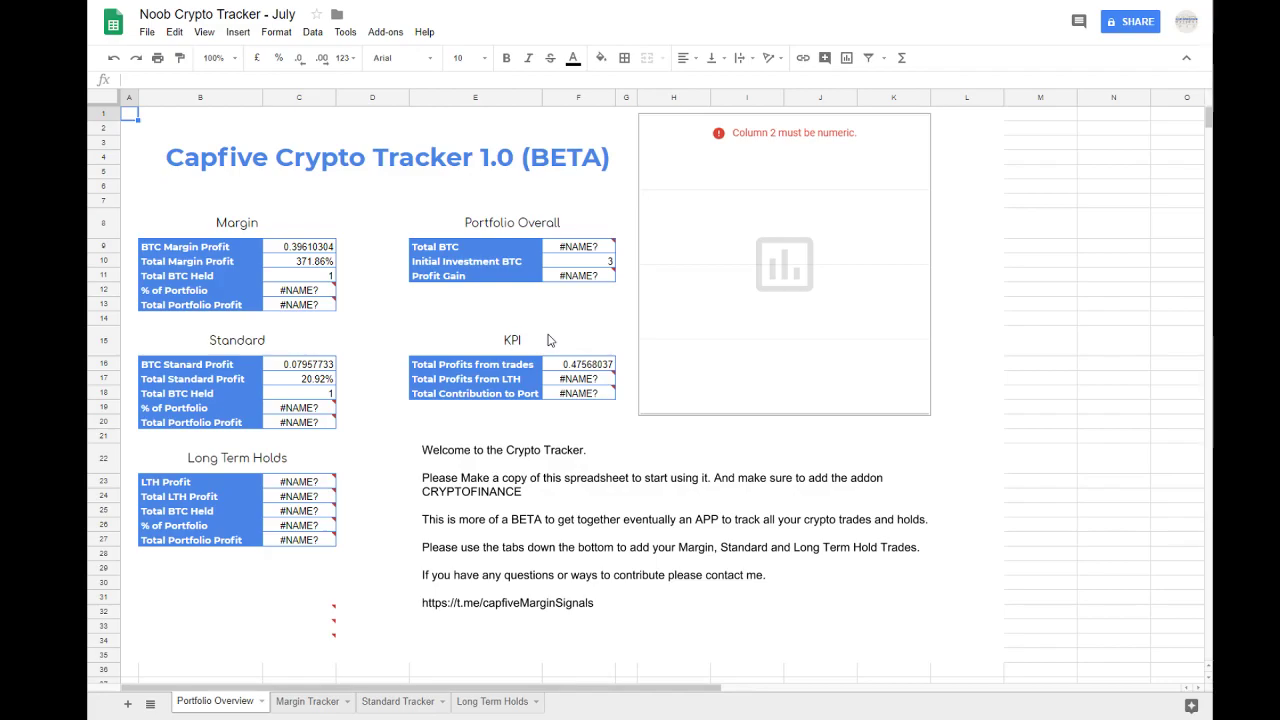
Step: Copy the add-on name CRYPTOFINANCE from the welcome note's drawing text and close the drawing
{"action": "left_click", "coordinate": [444, 482]}
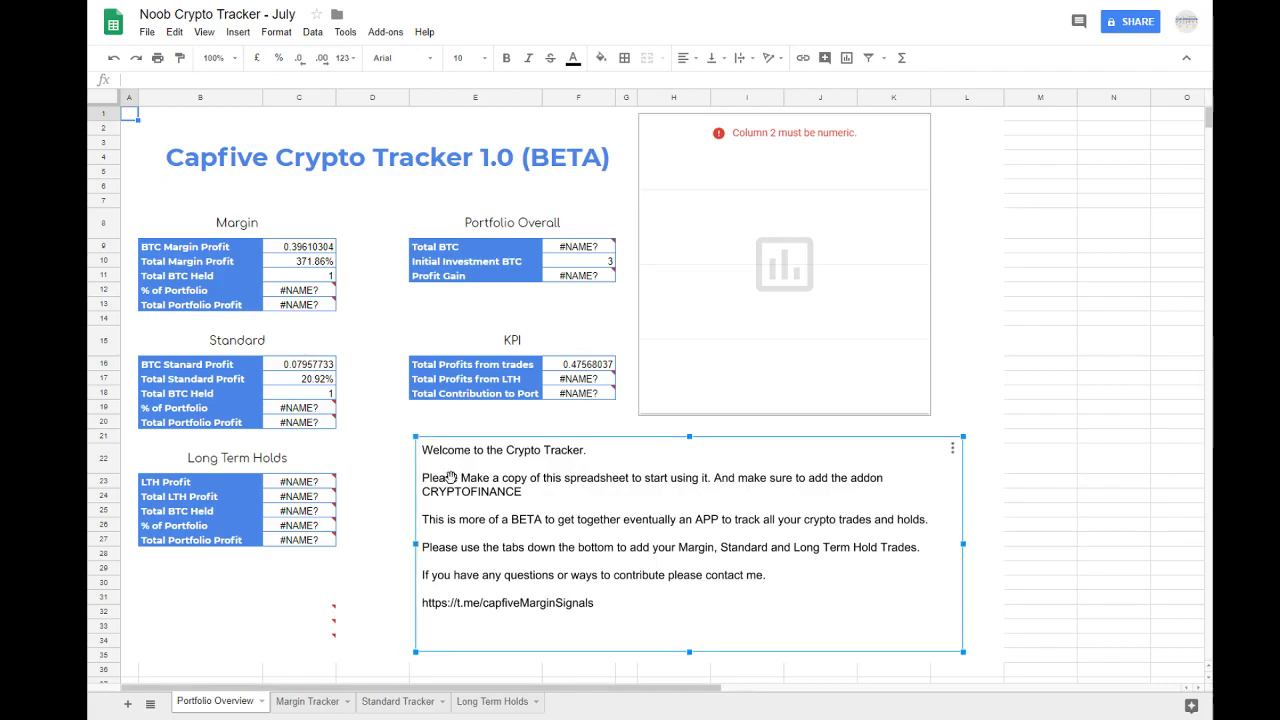
{"action": "double_click", "coordinate": [444, 484]}
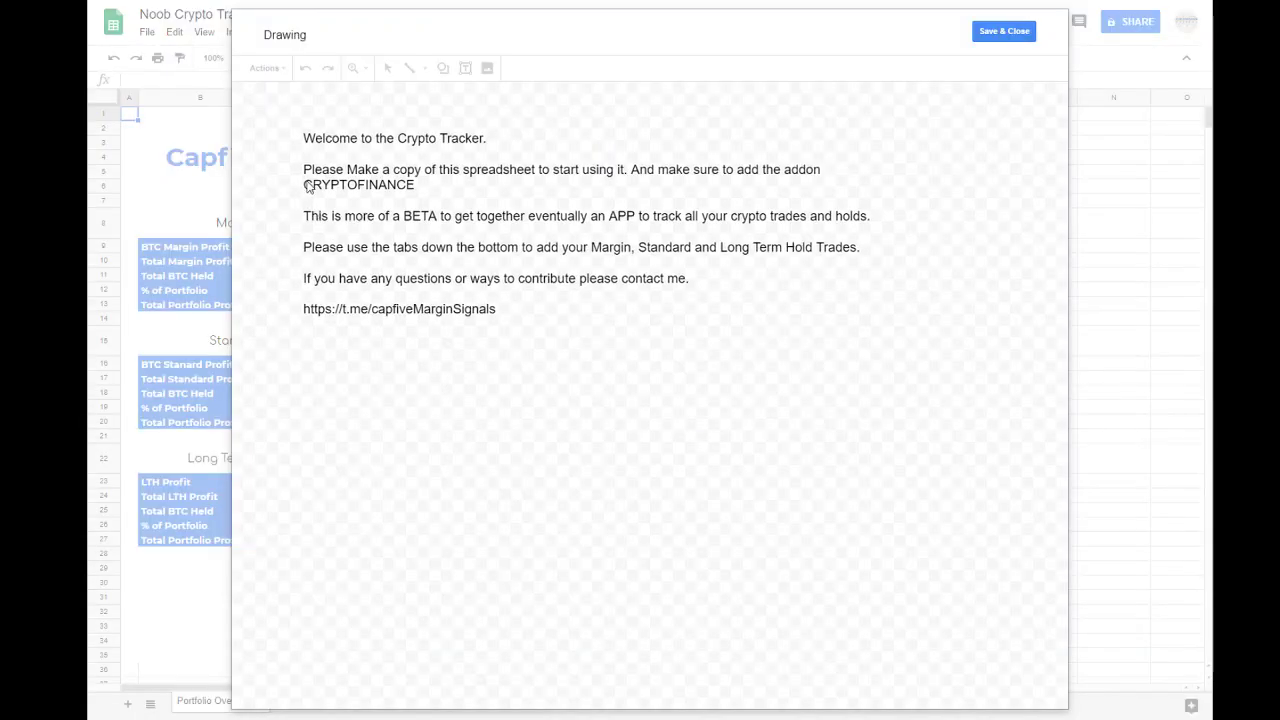
{"action": "left_click", "coordinate": [309, 188]}
{"action": "left_click_drag", "start_coordinate": [306, 186], "coordinate": [452, 189]}
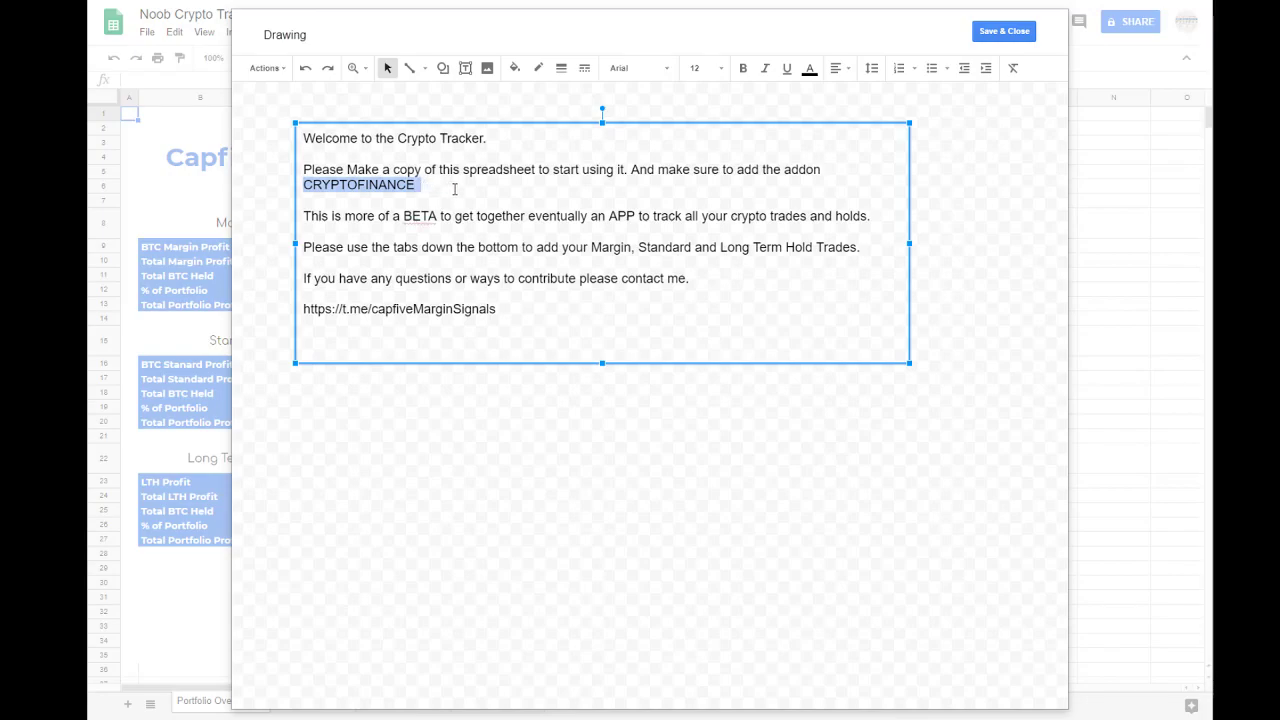
{"action": "left_click", "coordinate": [1011, 31]}
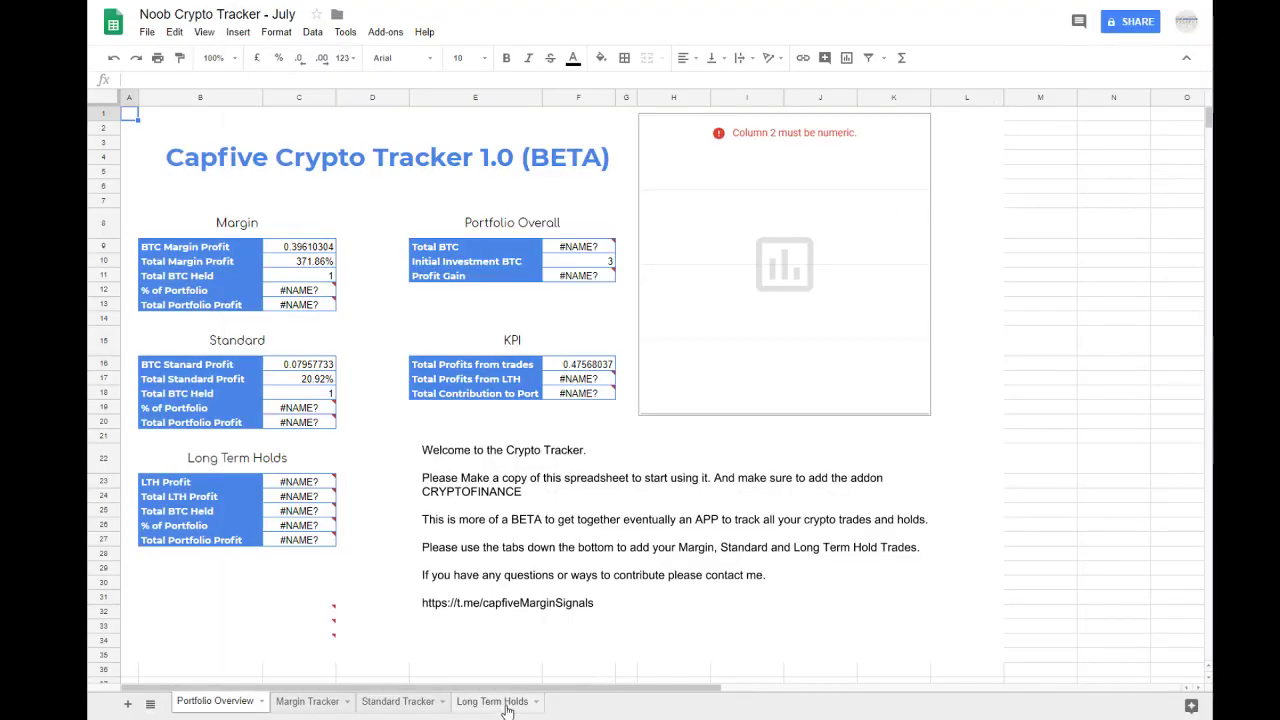
Step: Find the CRYPTOFINANCE add-on in the add-on store and enable it for use in this document
{"action": "left_click", "coordinate": [386, 33]}
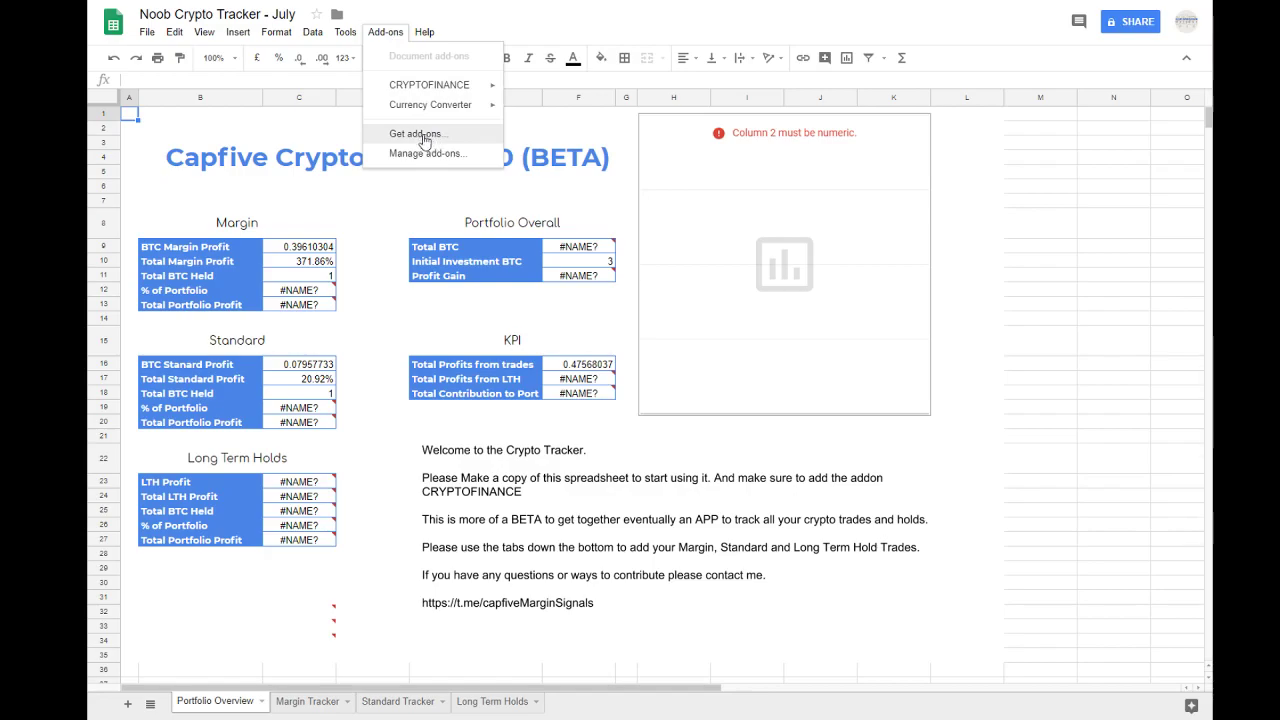
{"action": "mouse_move", "coordinate": [435, 88]}
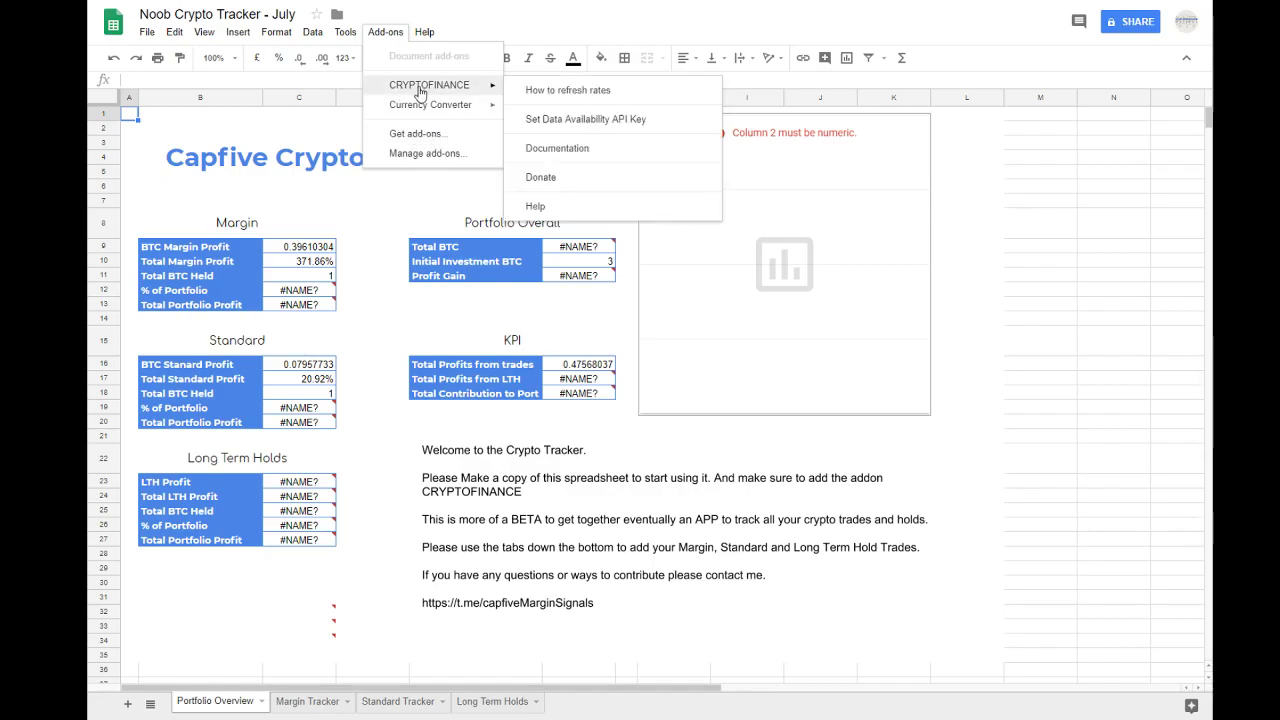
{"action": "left_click", "coordinate": [413, 140]}
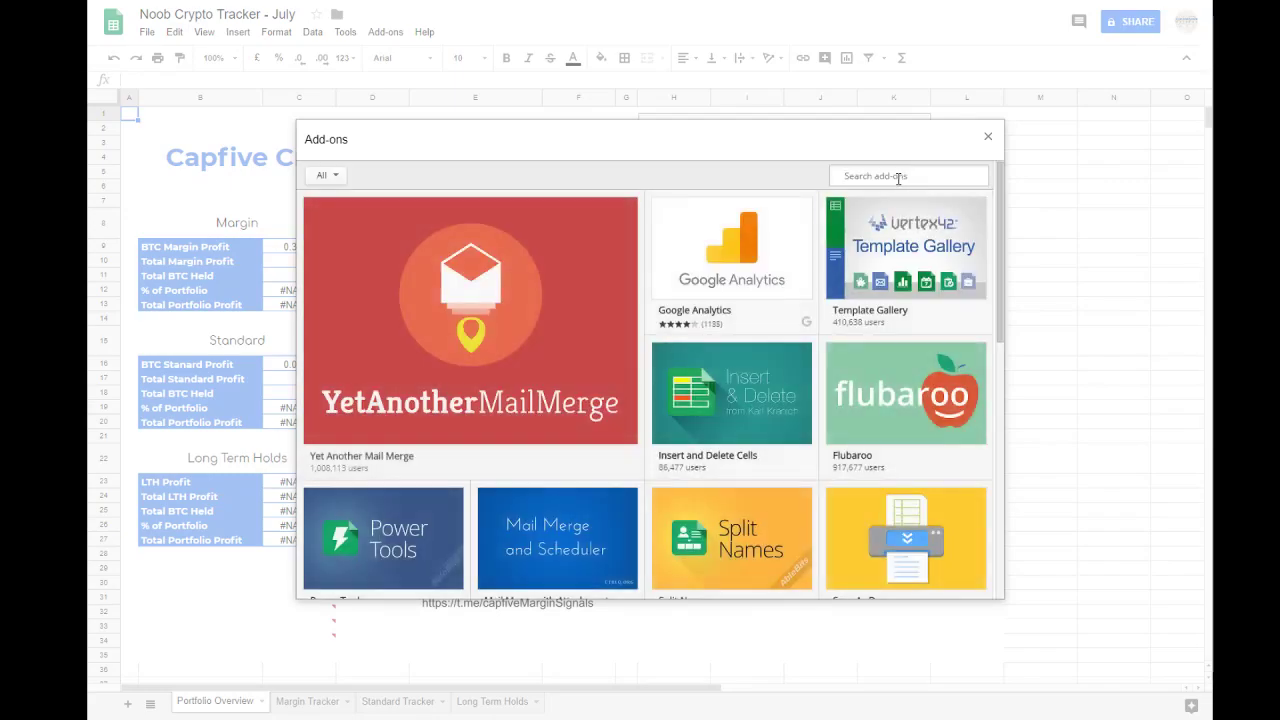
{"action": "left_click", "coordinate": [898, 178]}
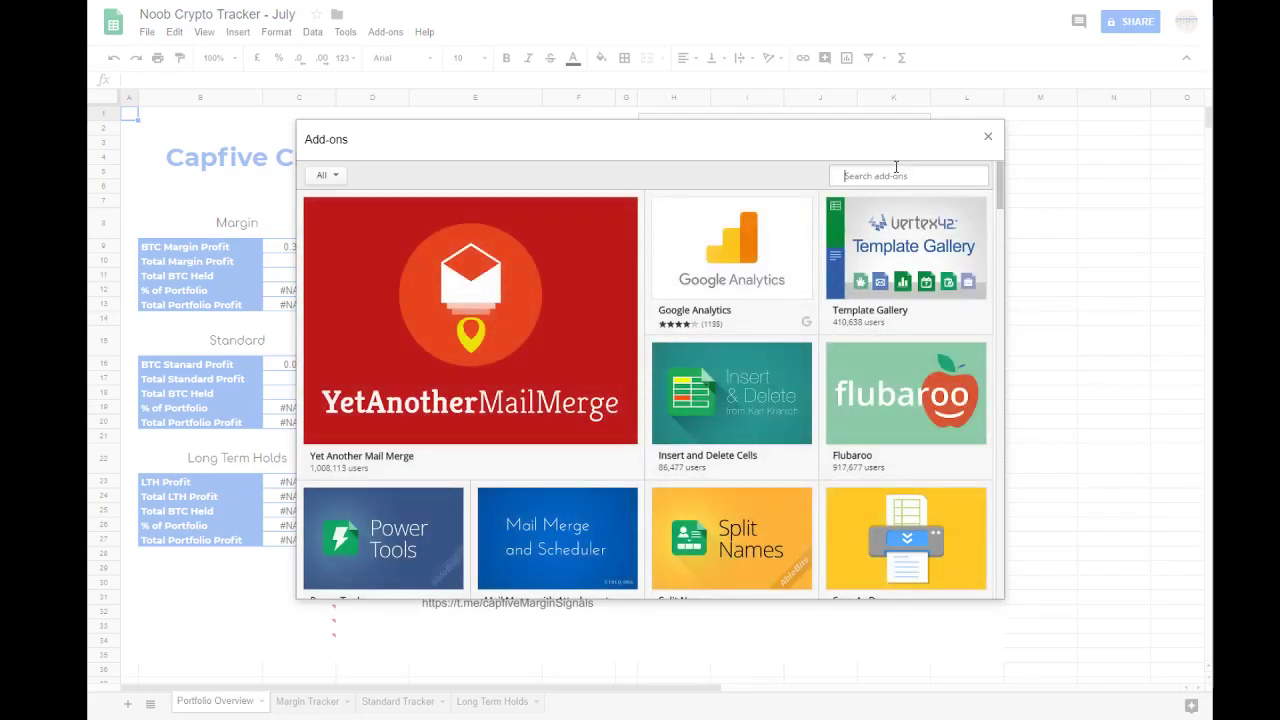
{"action": "type", "text": "CRYPTOFINANCE"}
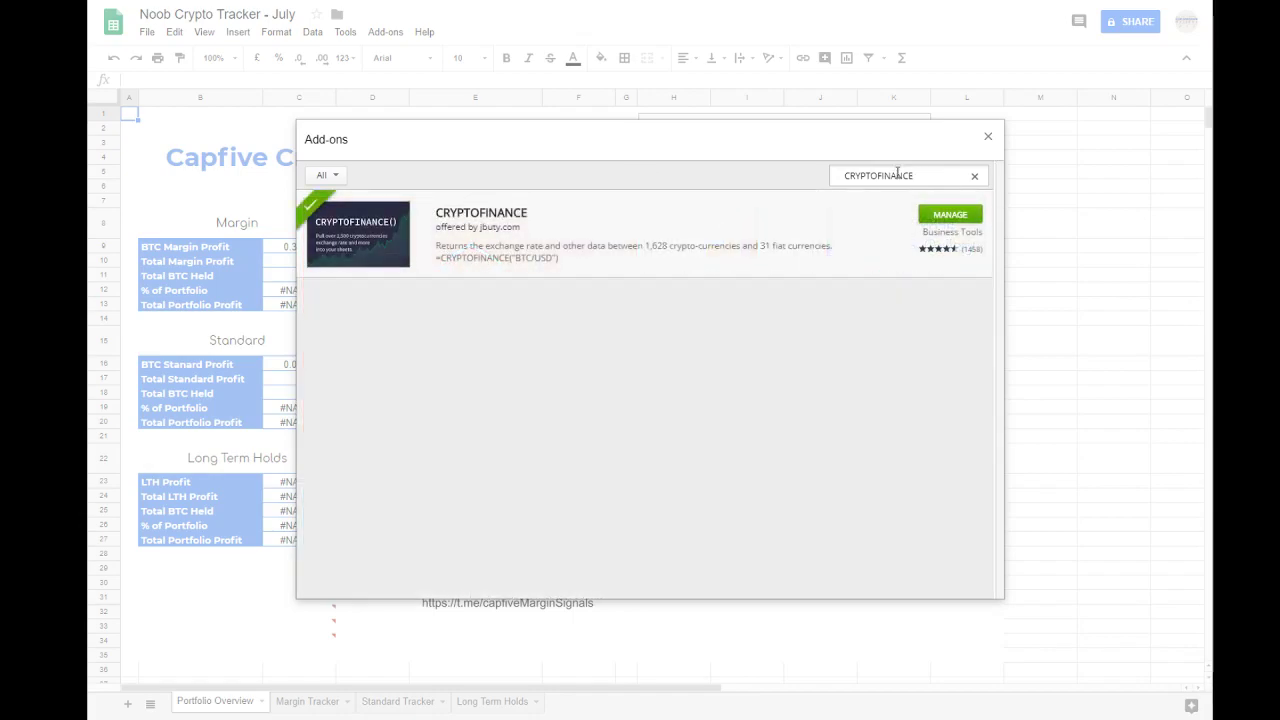
{"action": "left_click", "coordinate": [948, 216]}
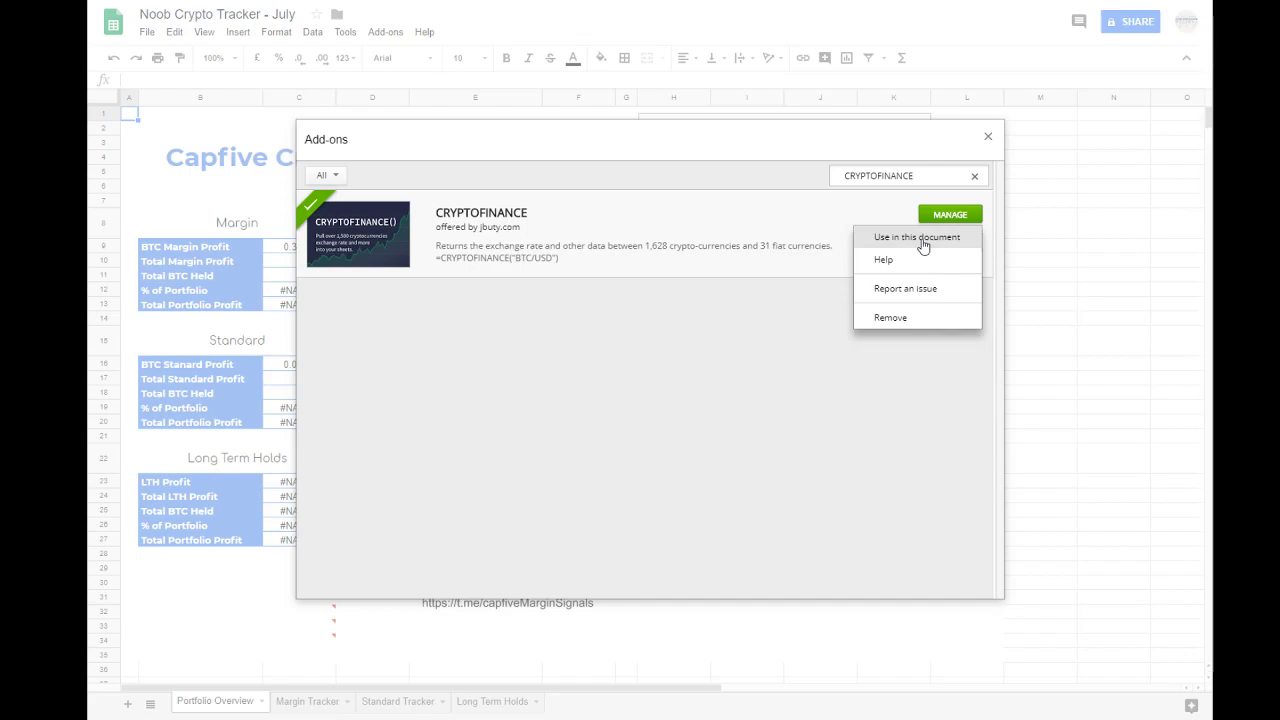
{"action": "left_click", "coordinate": [920, 238]}
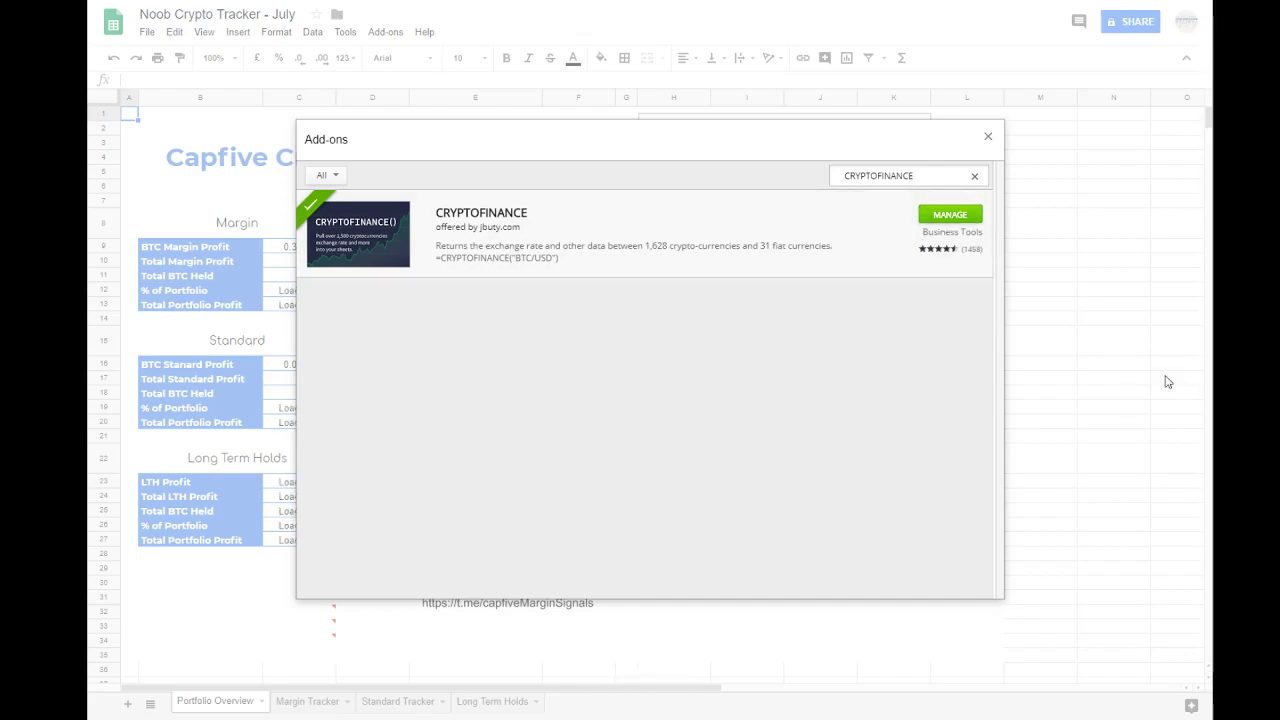
{"action": "left_click", "coordinate": [986, 140]}
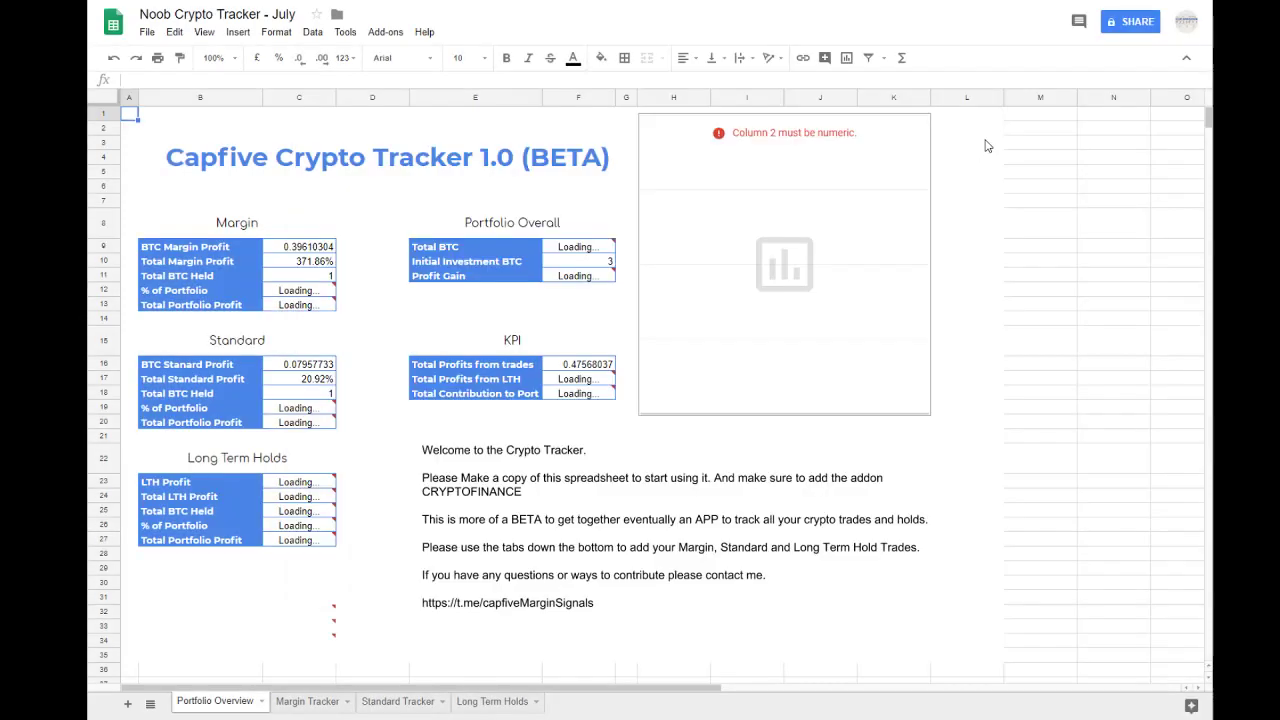
Step: Check in the installed add-ons whether CRYPTOFINANCE is set to be used in this document
{"action": "left_click", "coordinate": [385, 32]}
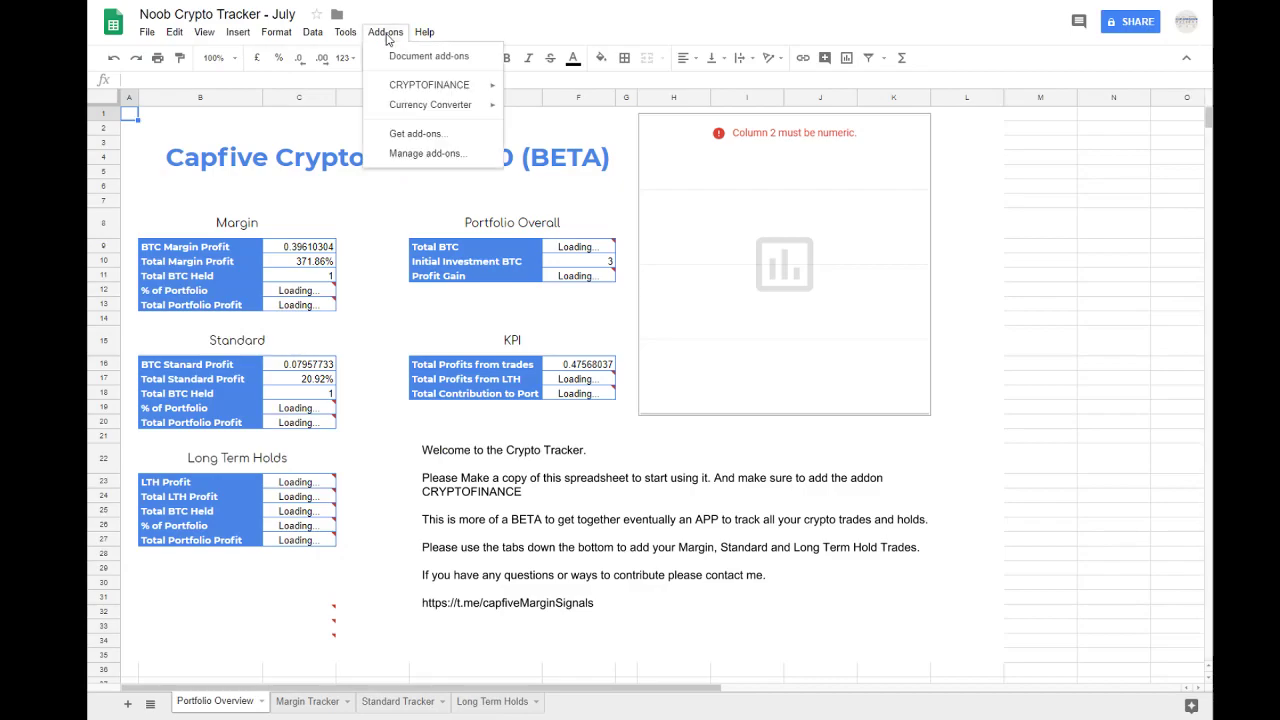
{"action": "left_click", "coordinate": [437, 157]}
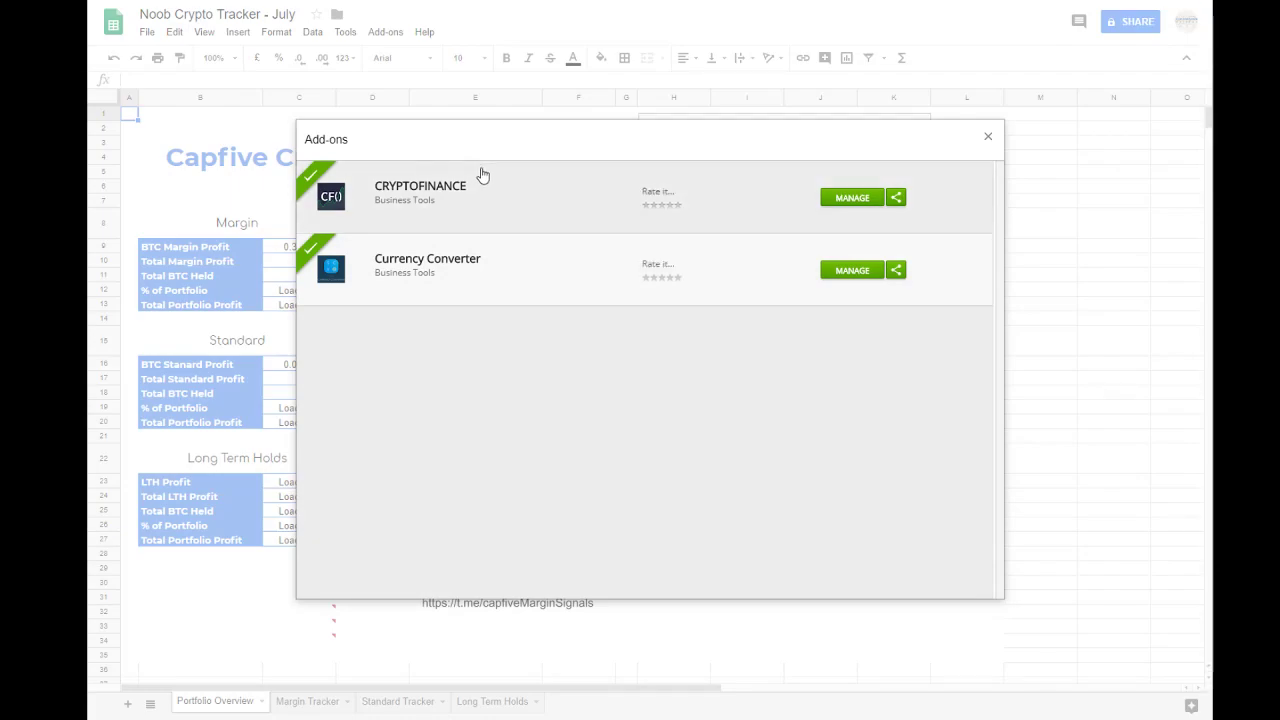
{"action": "left_click", "coordinate": [850, 197]}
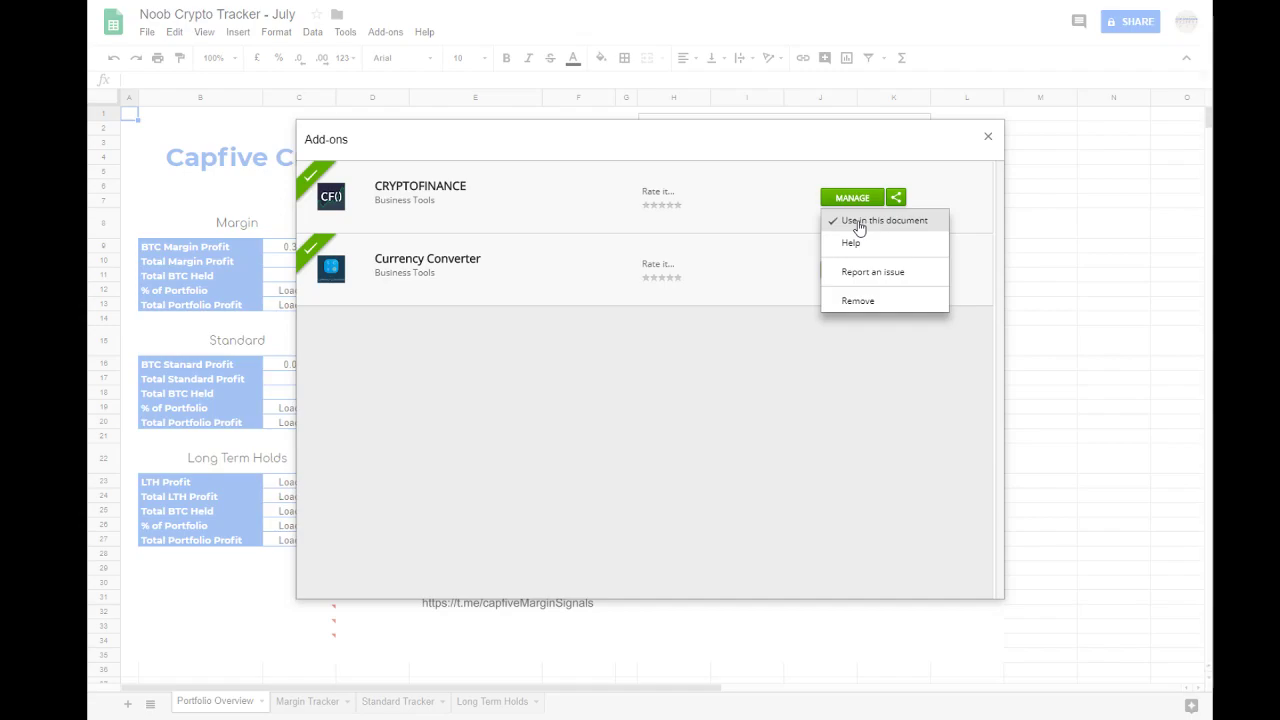
{"action": "left_click", "coordinate": [1111, 195]}
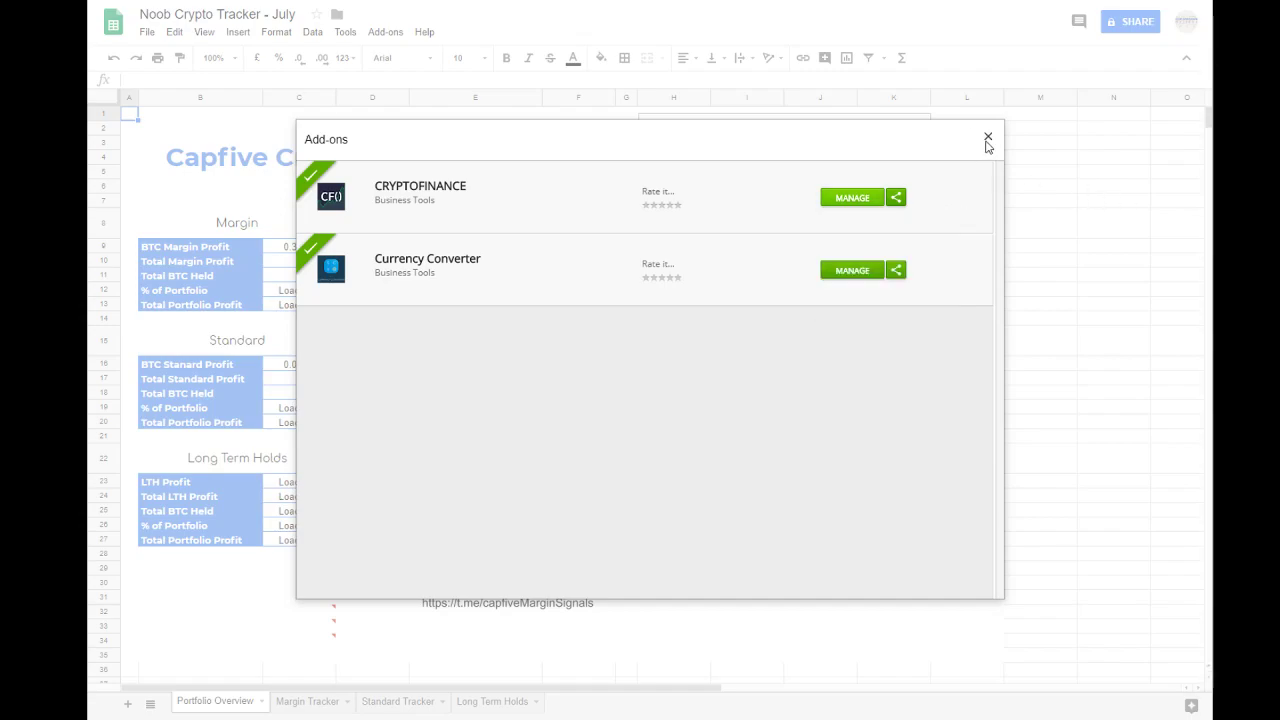
{"action": "left_click", "coordinate": [988, 138]}
Step: Inspect the loading cells in the Portfolio Overview tables and reload the spreadsheet to refresh their data
{"action": "left_click", "coordinate": [1034, 345]}
{"action": "left_click", "coordinate": [575, 247]}
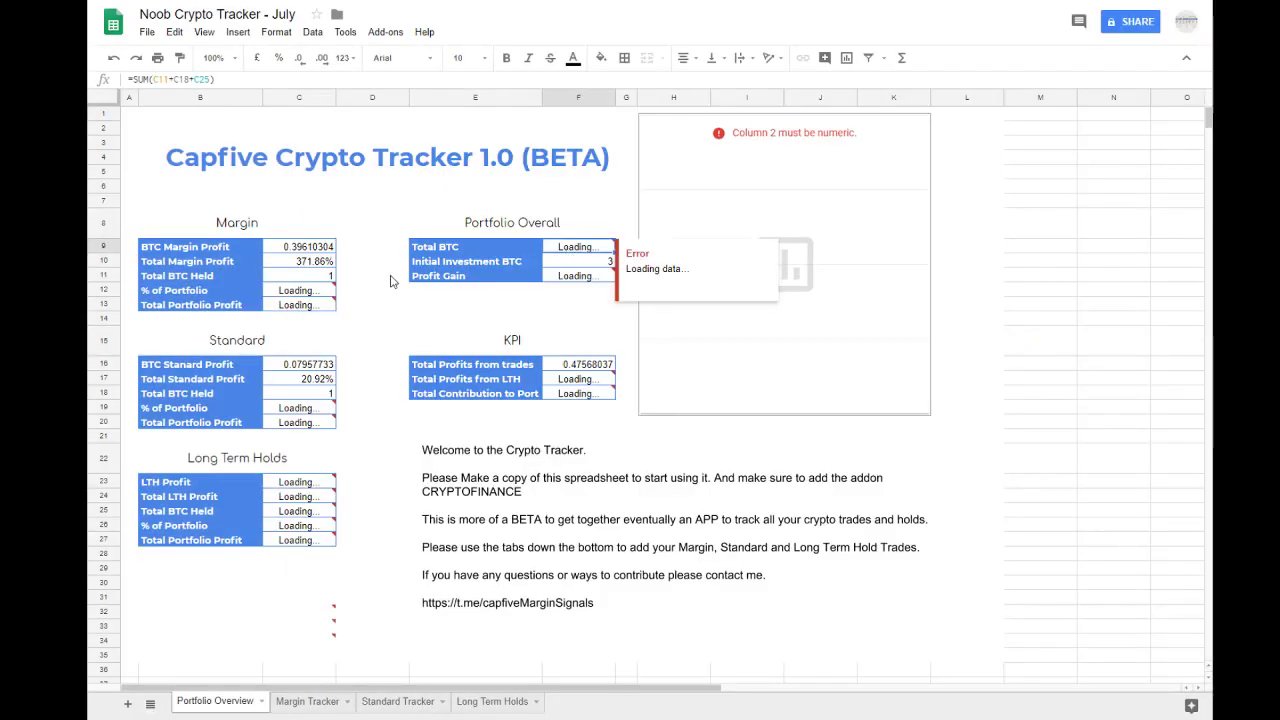
{"action": "left_click", "coordinate": [293, 291]}
{"action": "left_click", "coordinate": [295, 304]}
{"action": "left_click", "coordinate": [586, 276]}
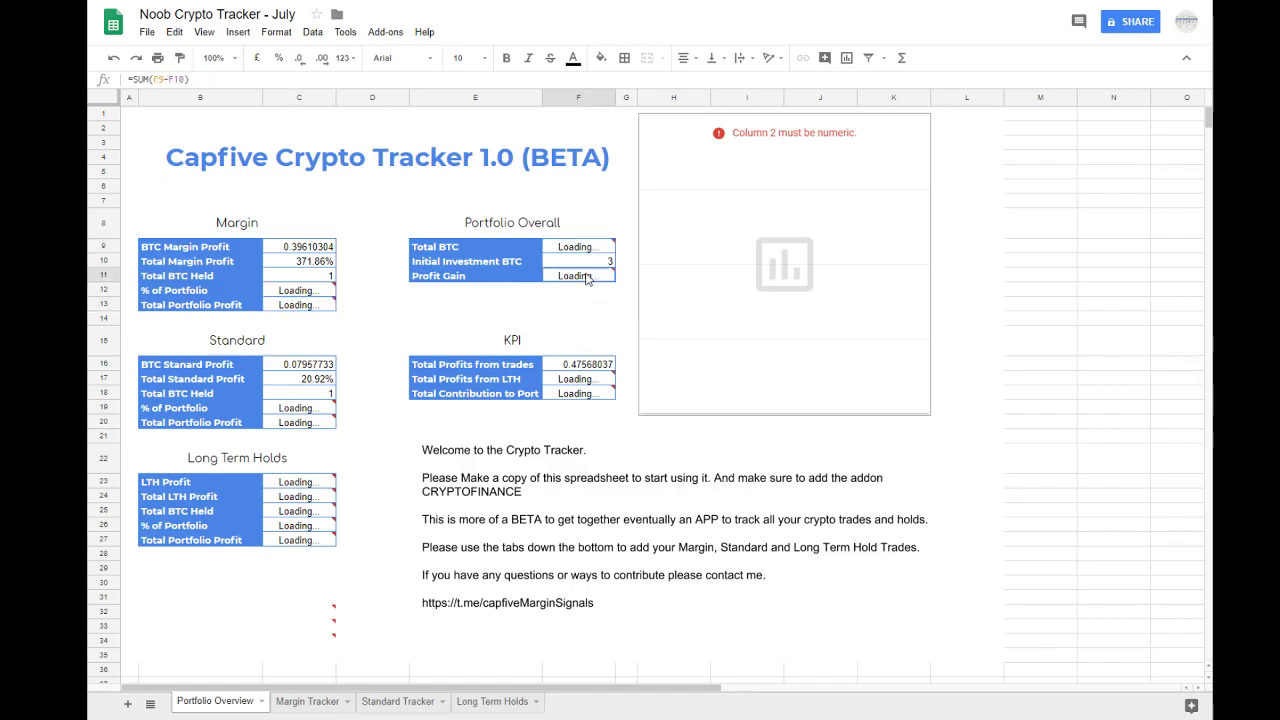
{"action": "left_click", "coordinate": [587, 248]}
{"action": "left_click", "coordinate": [567, 382]}
{"action": "left_click", "coordinate": [568, 393]}
{"action": "left_click", "coordinate": [293, 409]}
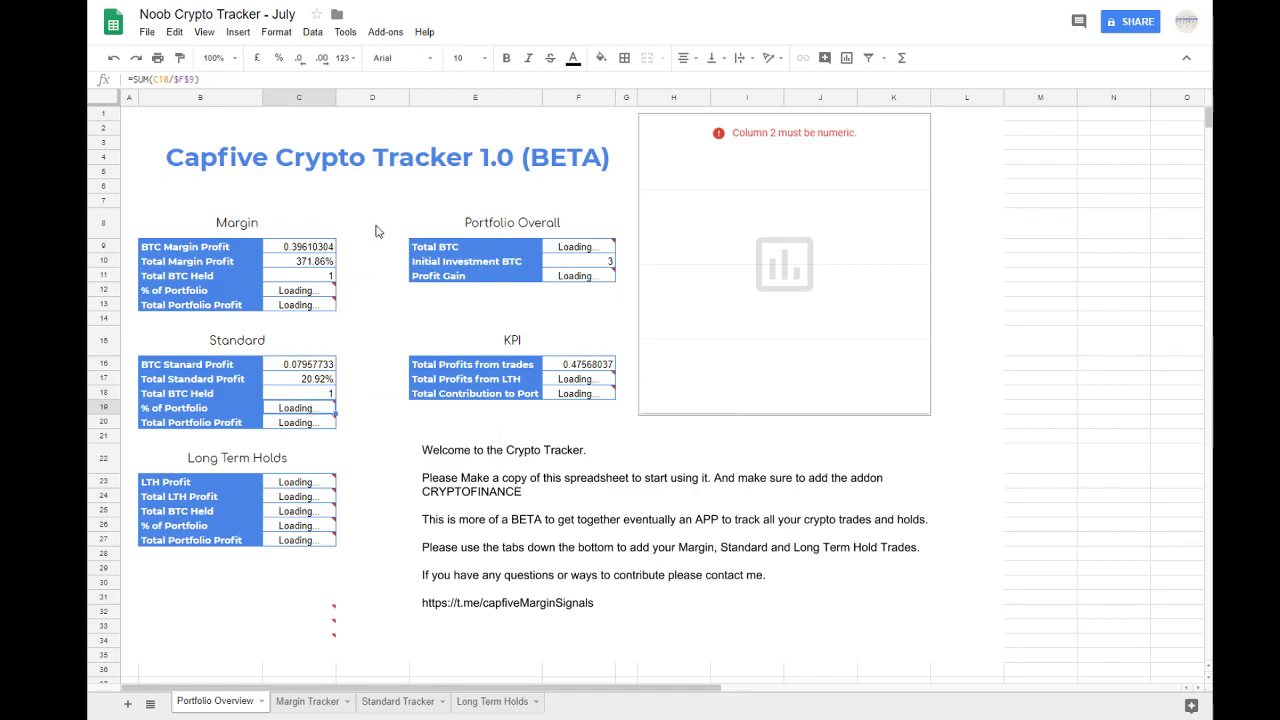
{"action": "key", "text": "F5"}
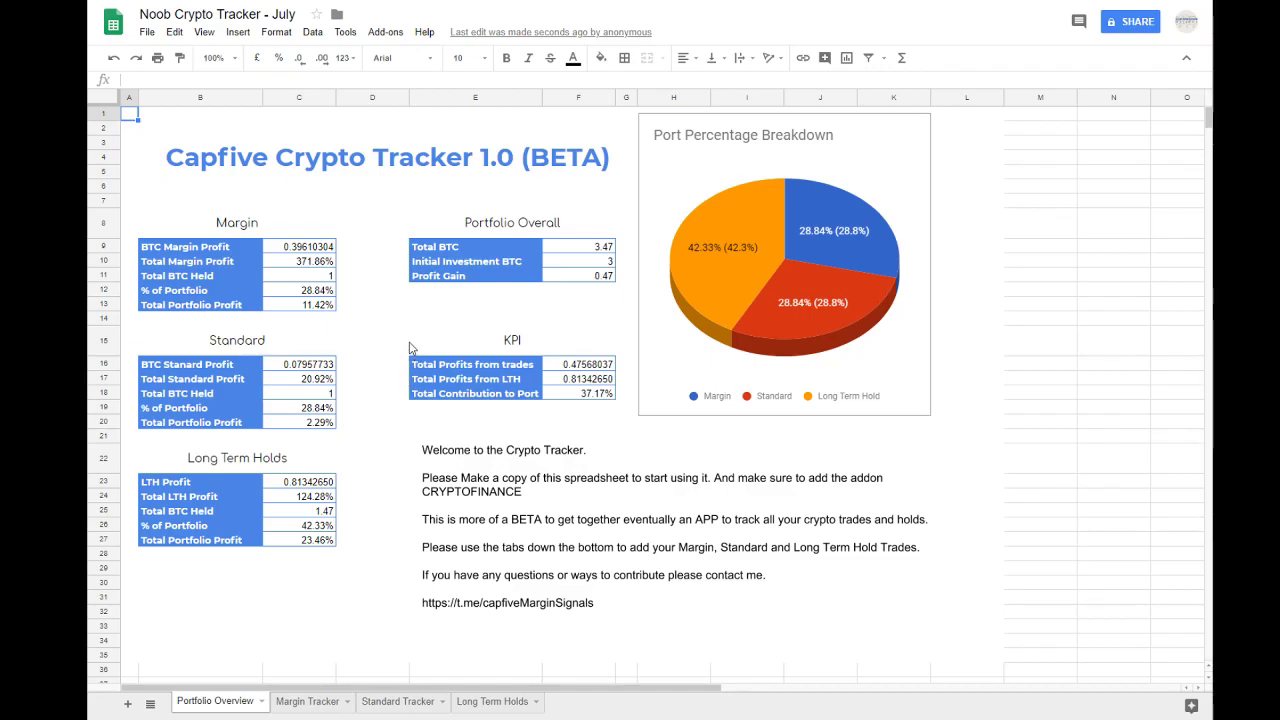
Step: Review the Margin Tracker sheet's usage notes and the XBT/USD coin pairing in the 16/4/2018 trade
{"action": "left_click", "coordinate": [297, 703]}
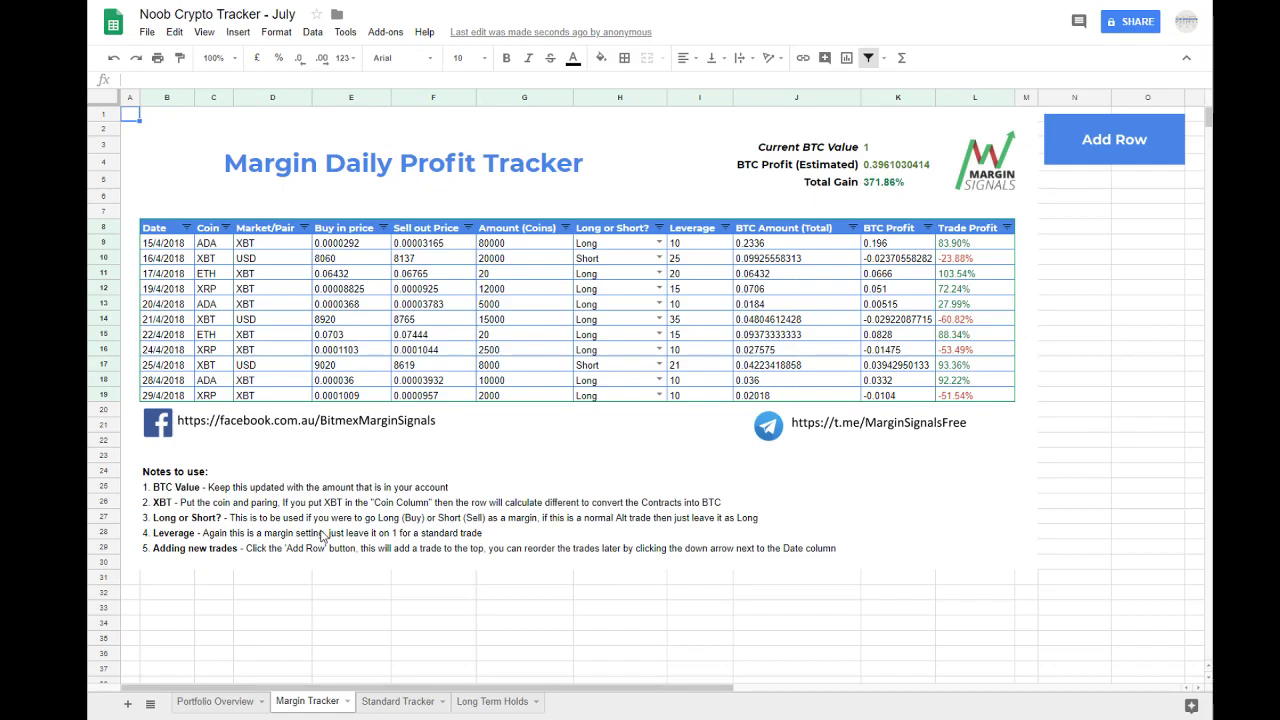
{"action": "left_click", "coordinate": [330, 510]}
{"action": "left_click", "coordinate": [165, 507]}
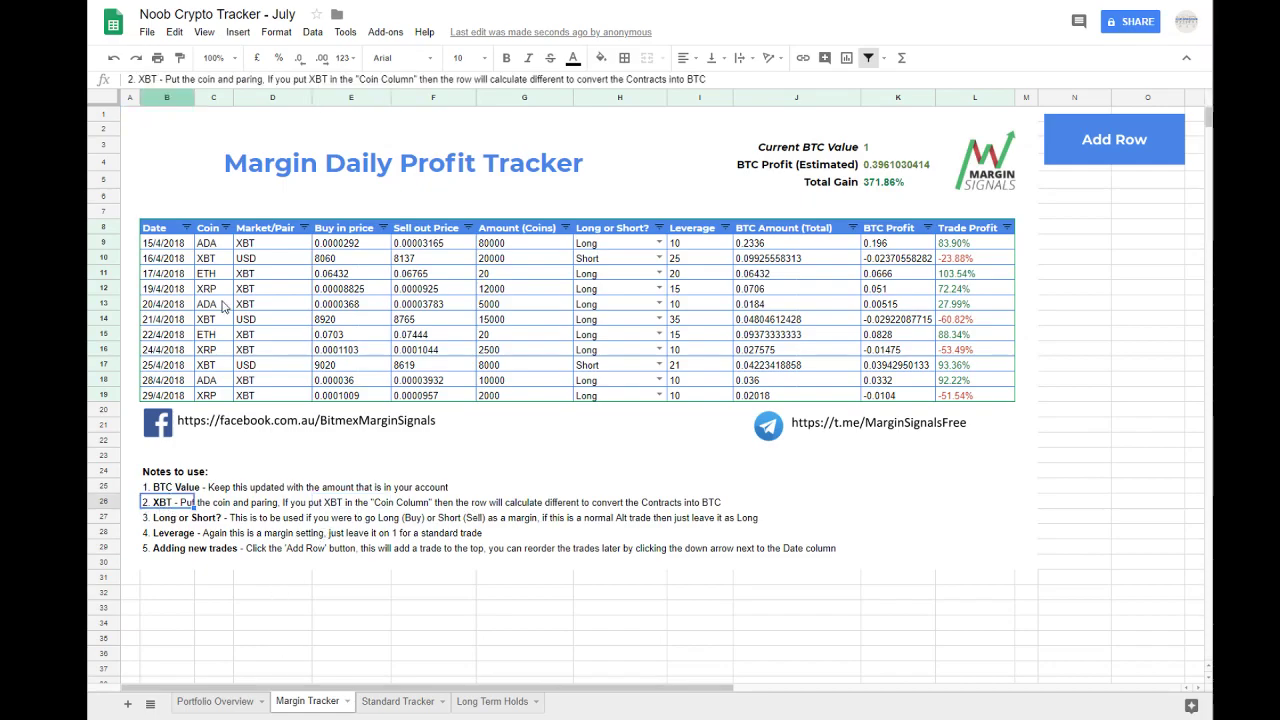
{"action": "left_click_drag", "start_coordinate": [212, 258], "coordinate": [263, 260]}
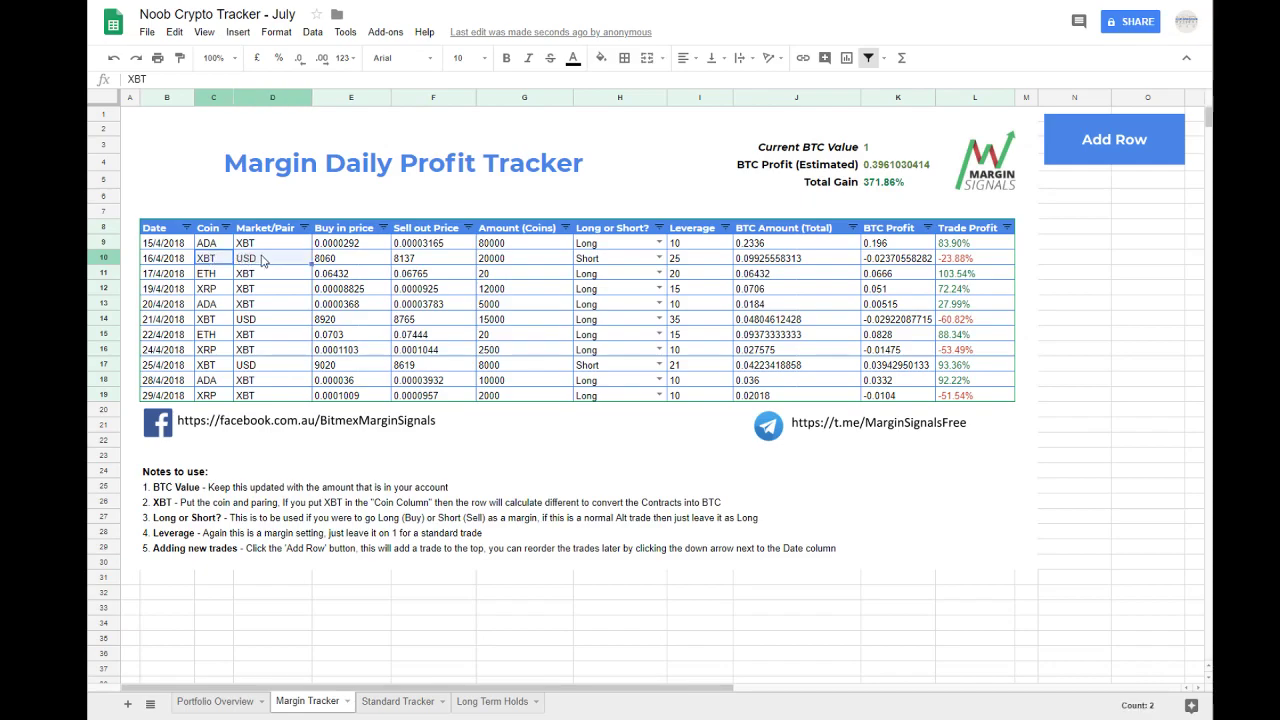
{"action": "left_click", "coordinate": [215, 262]}
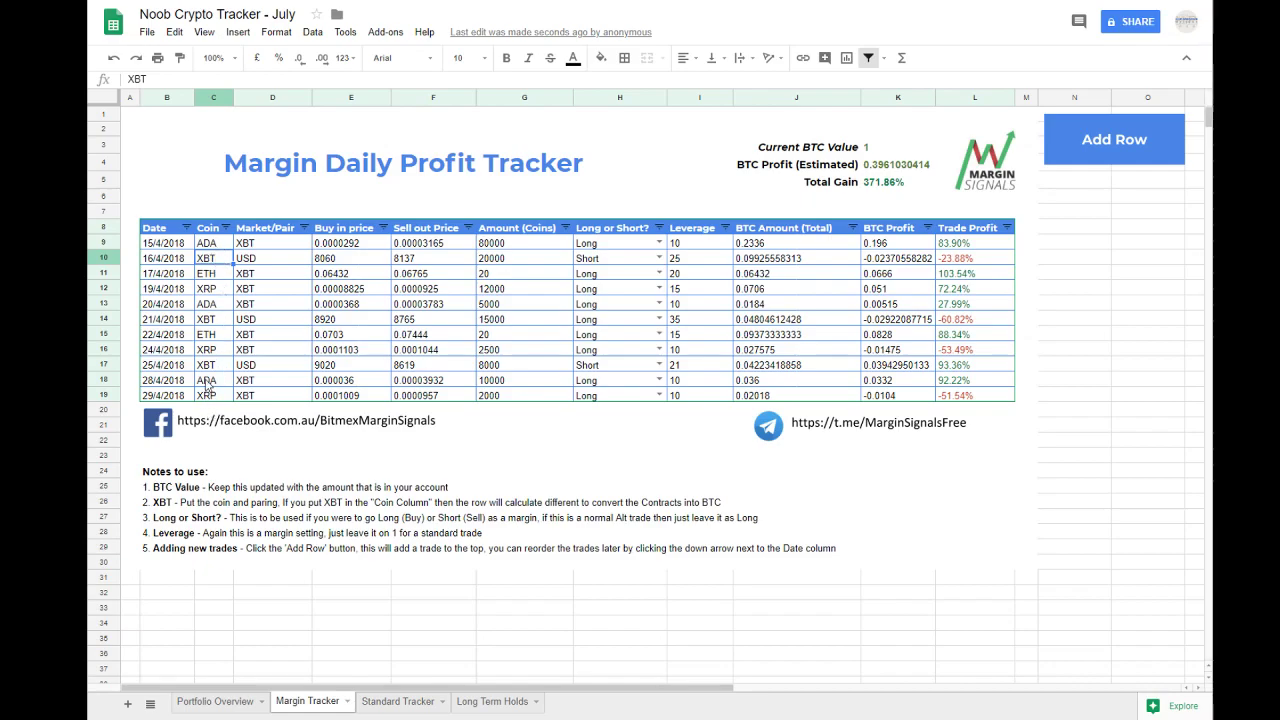
Step: Set the text colour of the white helper calculations from column N onwards in rows 8 to 18 to black
{"action": "left_click_drag", "start_coordinate": [698, 688], "coordinate": [790, 688]}
{"action": "left_click_drag", "start_coordinate": [965, 228], "coordinate": [1160, 386]}
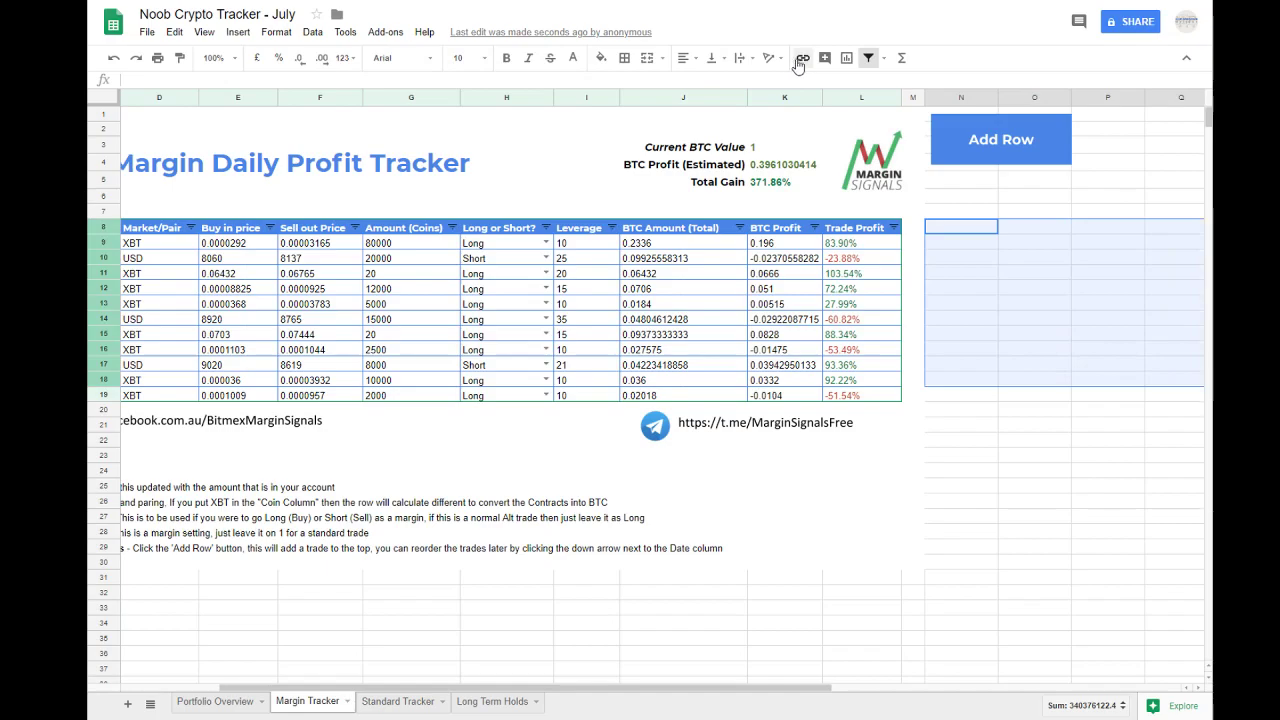
{"action": "left_click", "coordinate": [573, 57]}
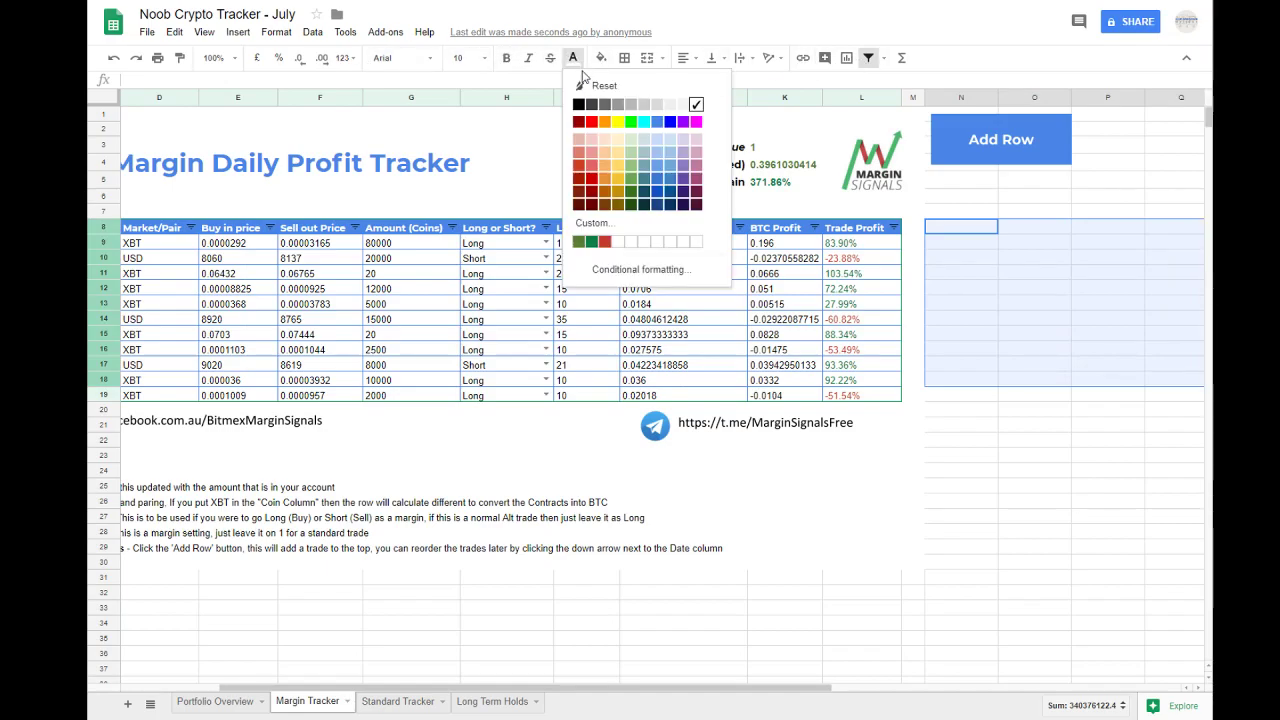
{"action": "left_click", "coordinate": [577, 104]}
{"action": "left_click", "coordinate": [1000, 500]}
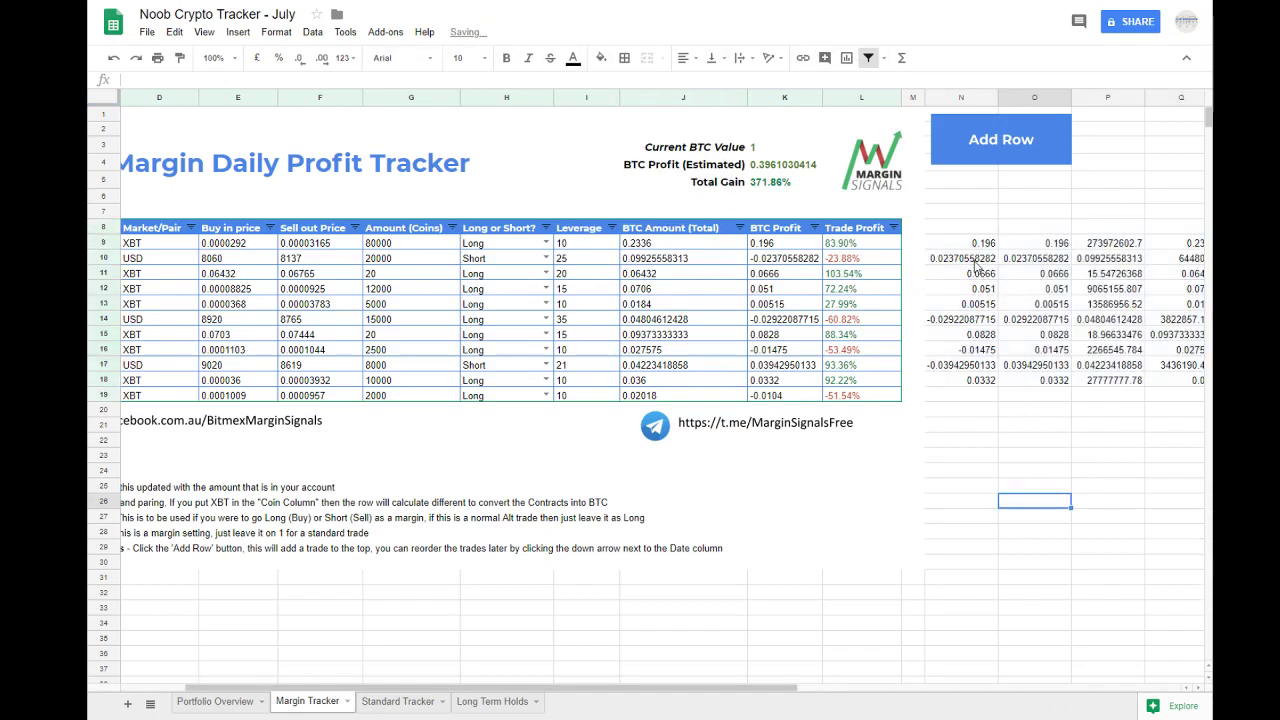
Step: Examine the formulas in helper cell N9 and in the BTC Profit and BTC Amount cells of the first trade
{"action": "left_click", "coordinate": [968, 245]}
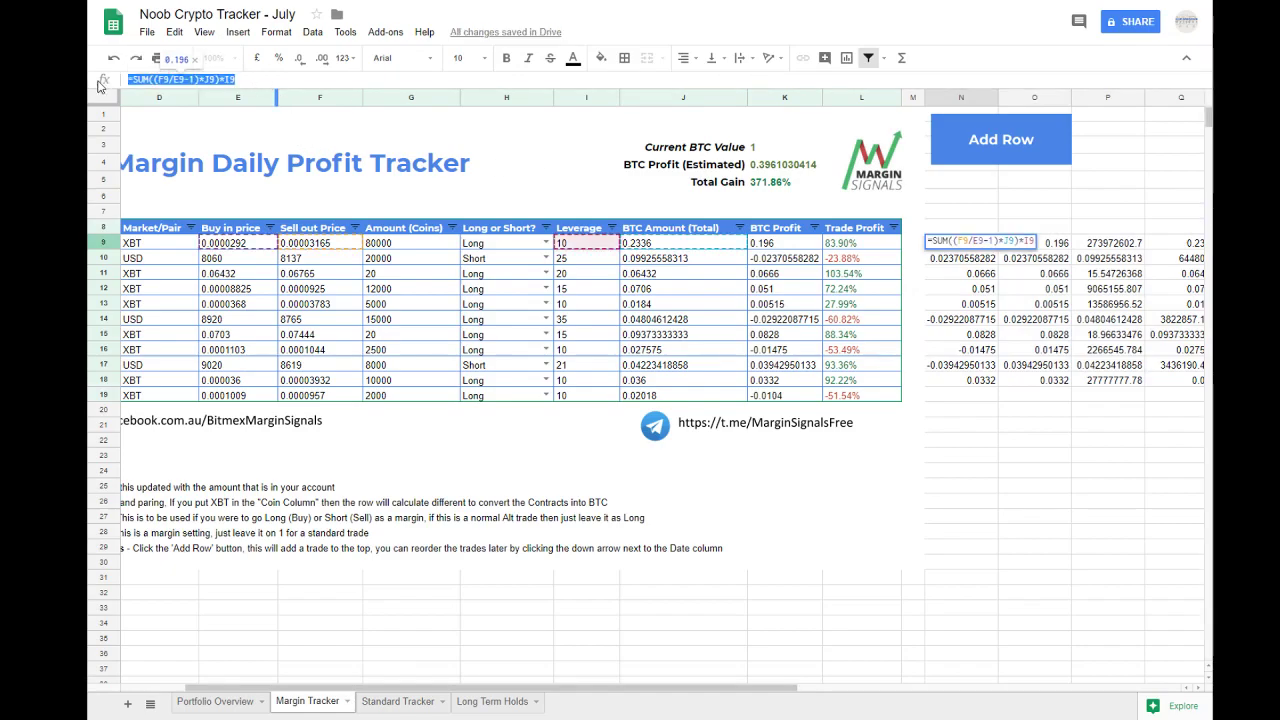
{"action": "left_click", "coordinate": [827, 246]}
{"action": "left_click", "coordinate": [786, 250]}
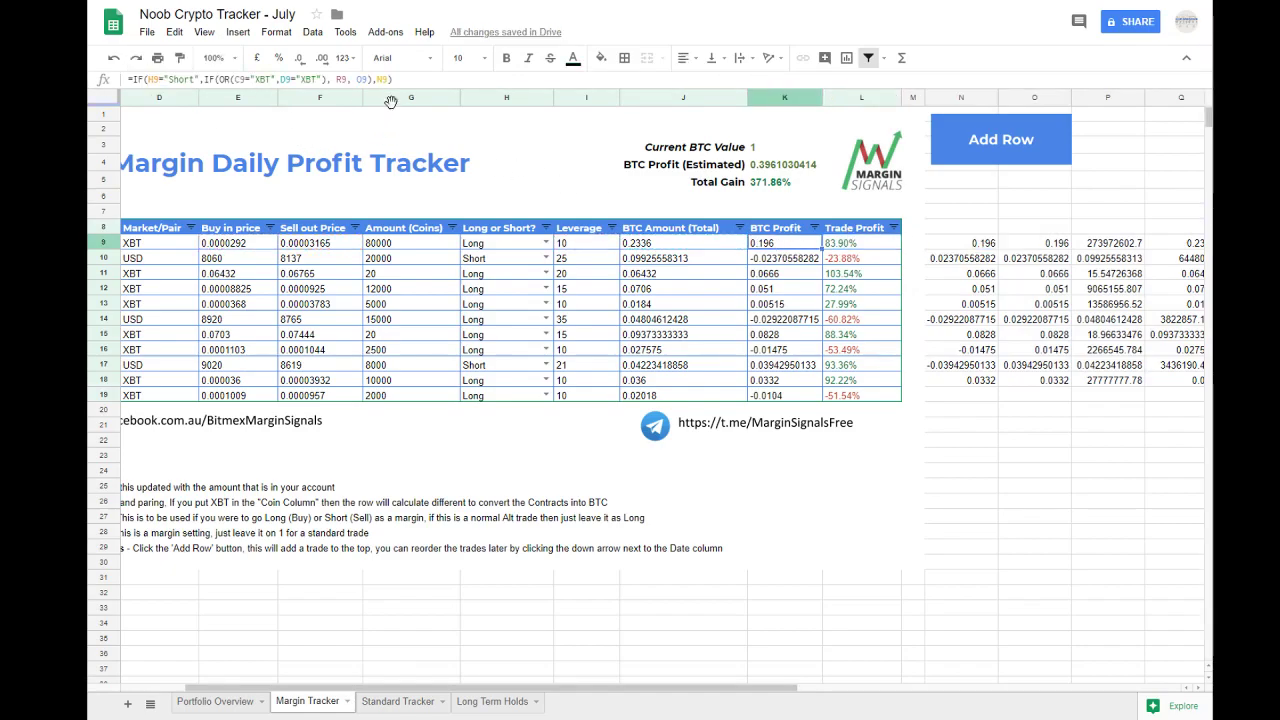
{"action": "triple_click", "coordinate": [400, 79]}
{"action": "left_click", "coordinate": [698, 247]}
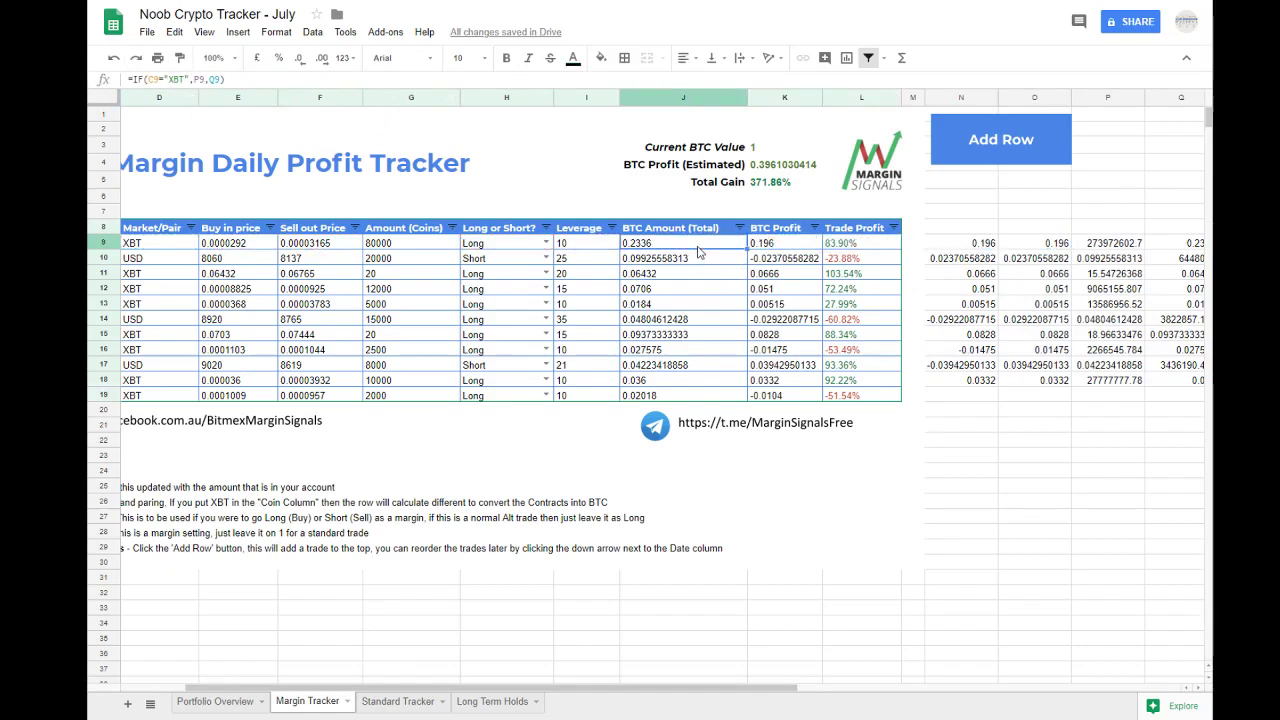
{"action": "left_click_drag", "start_coordinate": [226, 79], "coordinate": [100, 78]}
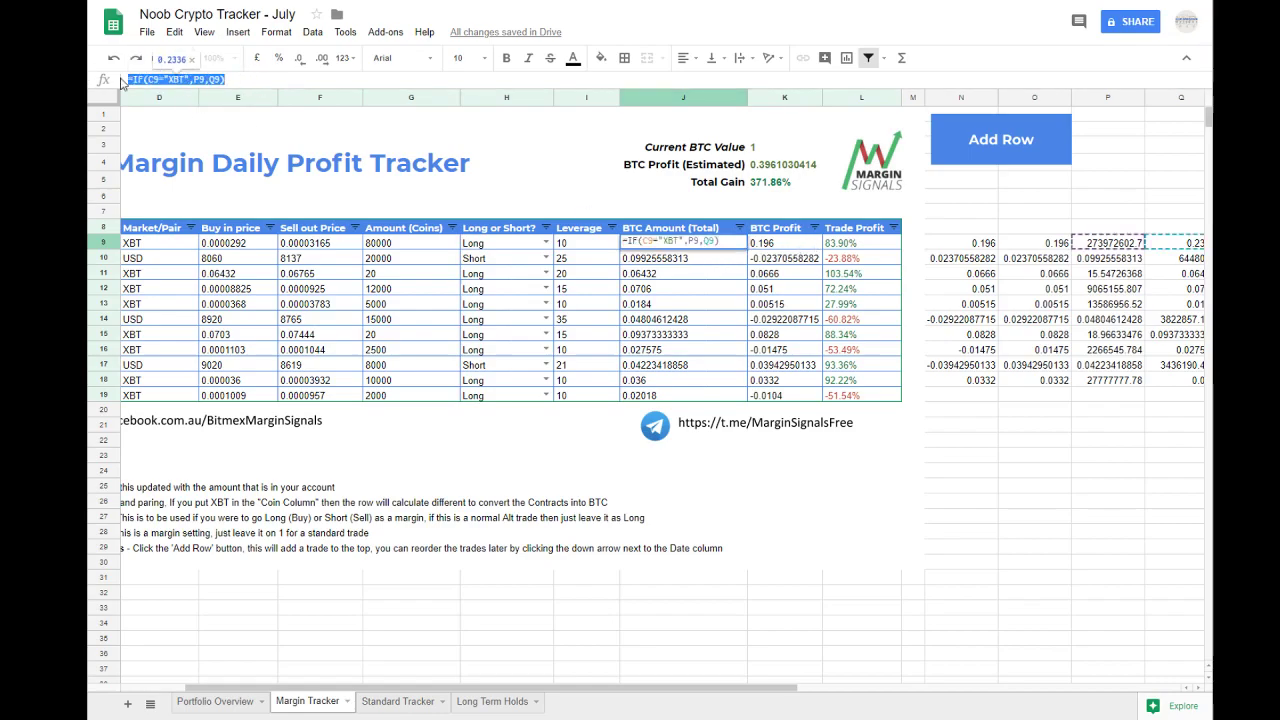
Step: Undo the black text colour on the helper calculations from column N onwards
{"action": "key", "text": "Escape"}
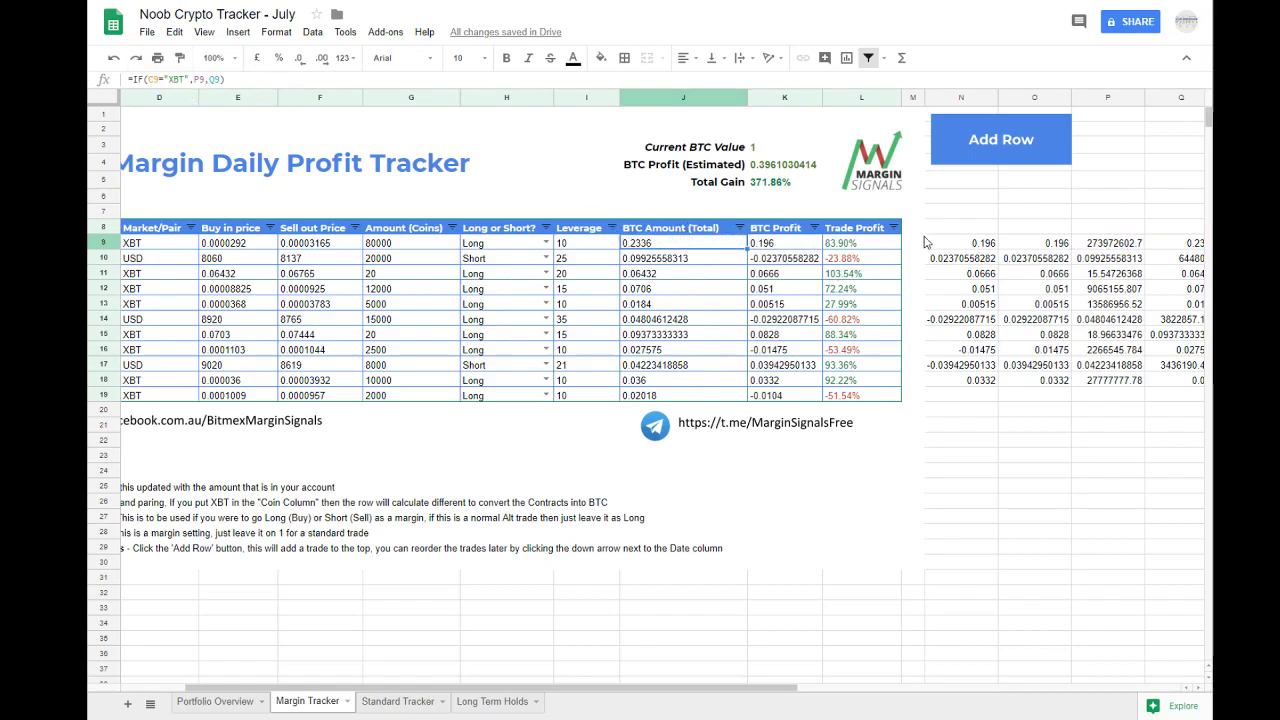
{"action": "key", "text": "ctrl+z"}
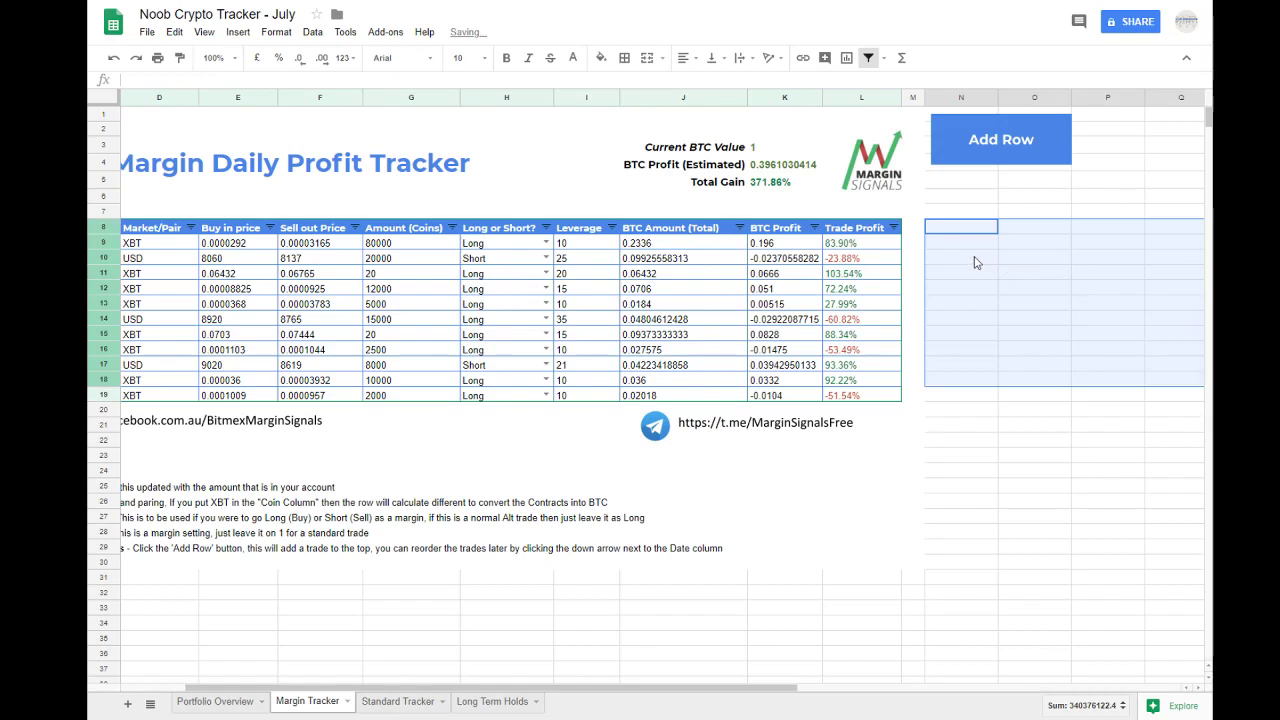
{"action": "left_click", "coordinate": [975, 262]}
{"action": "left_click_drag", "start_coordinate": [720, 690], "coordinate": [603, 690]}
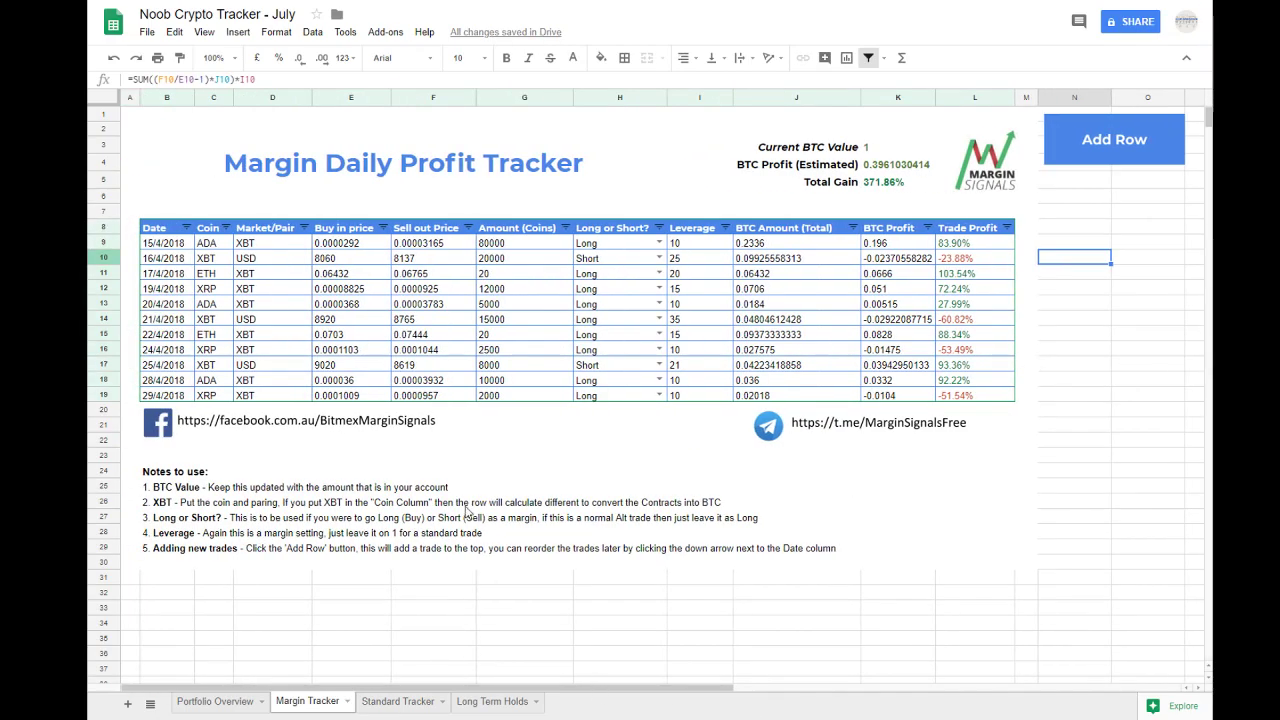
Step: Delete the sample trades in rows 11 to 19 of the Margin Tracker sheet
{"action": "left_click", "coordinate": [164, 248]}
{"action": "left_click_drag", "start_coordinate": [164, 250], "coordinate": [693, 398]}
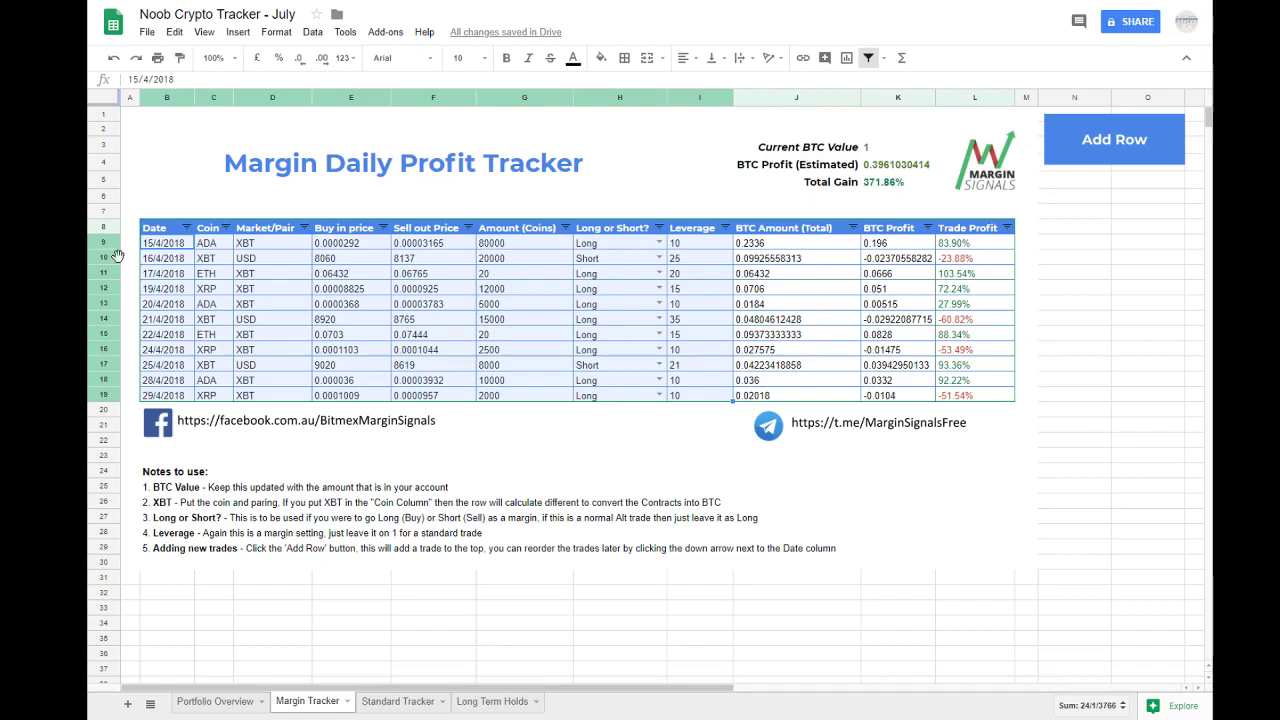
{"action": "left_click", "coordinate": [210, 262]}
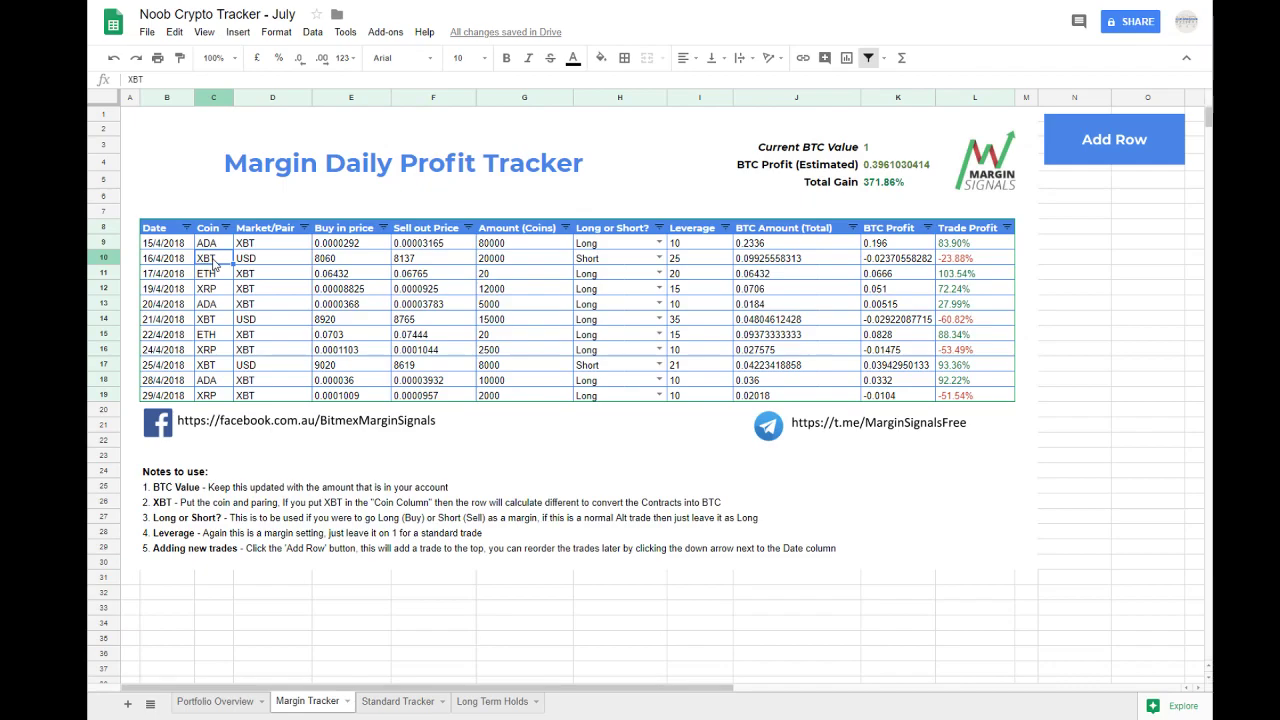
{"action": "left_click", "coordinate": [98, 272]}
{"action": "left_click_drag", "start_coordinate": [95, 270], "coordinate": [90, 397]}
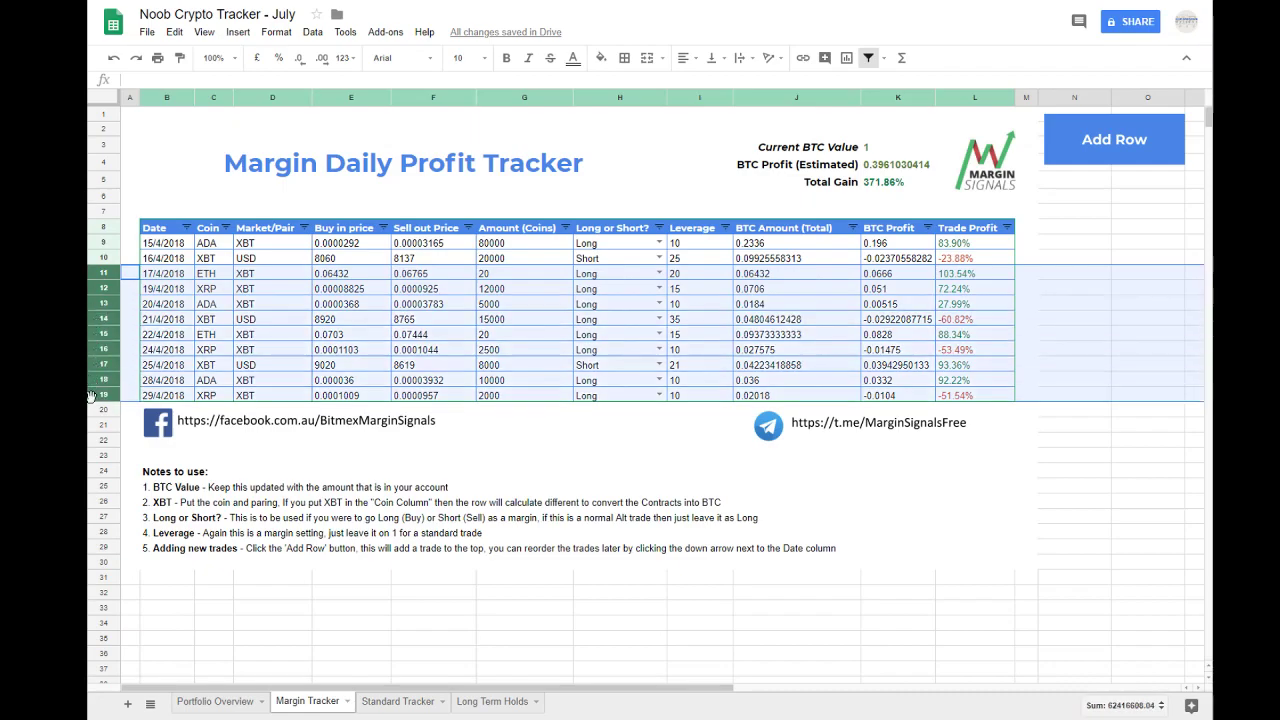
{"action": "right_click", "coordinate": [99, 333]}
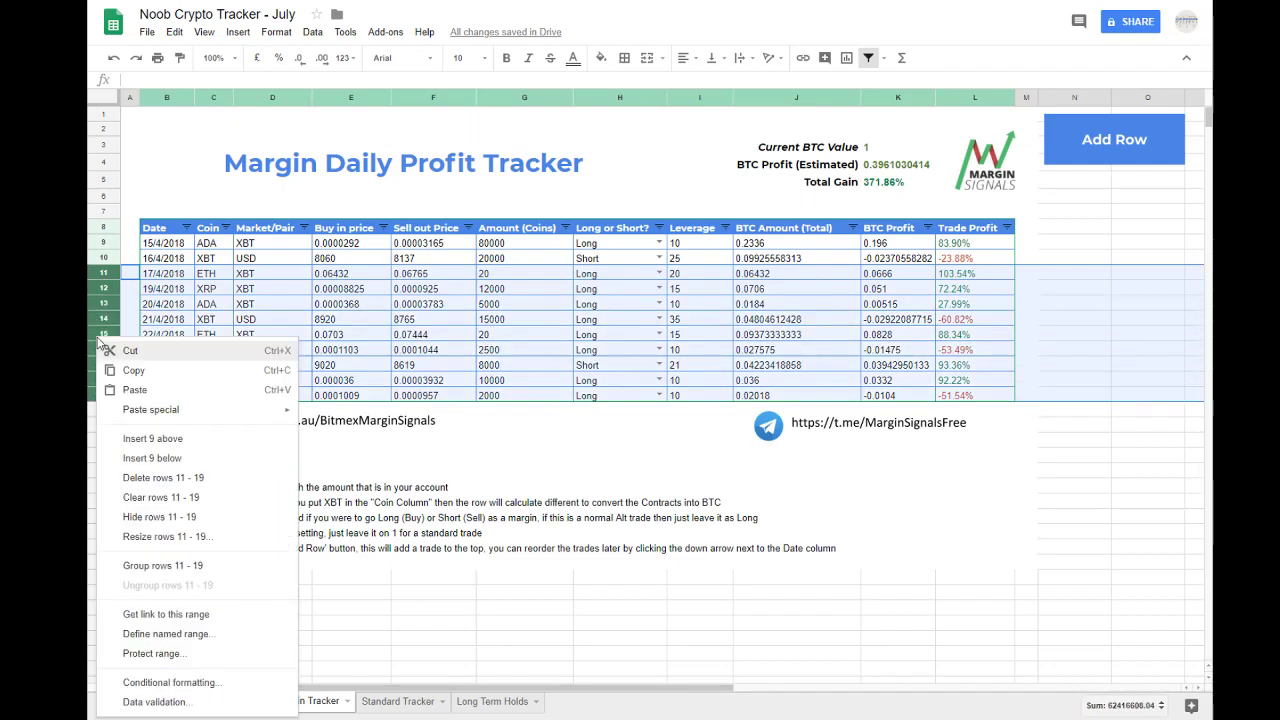
{"action": "left_click", "coordinate": [143, 479]}
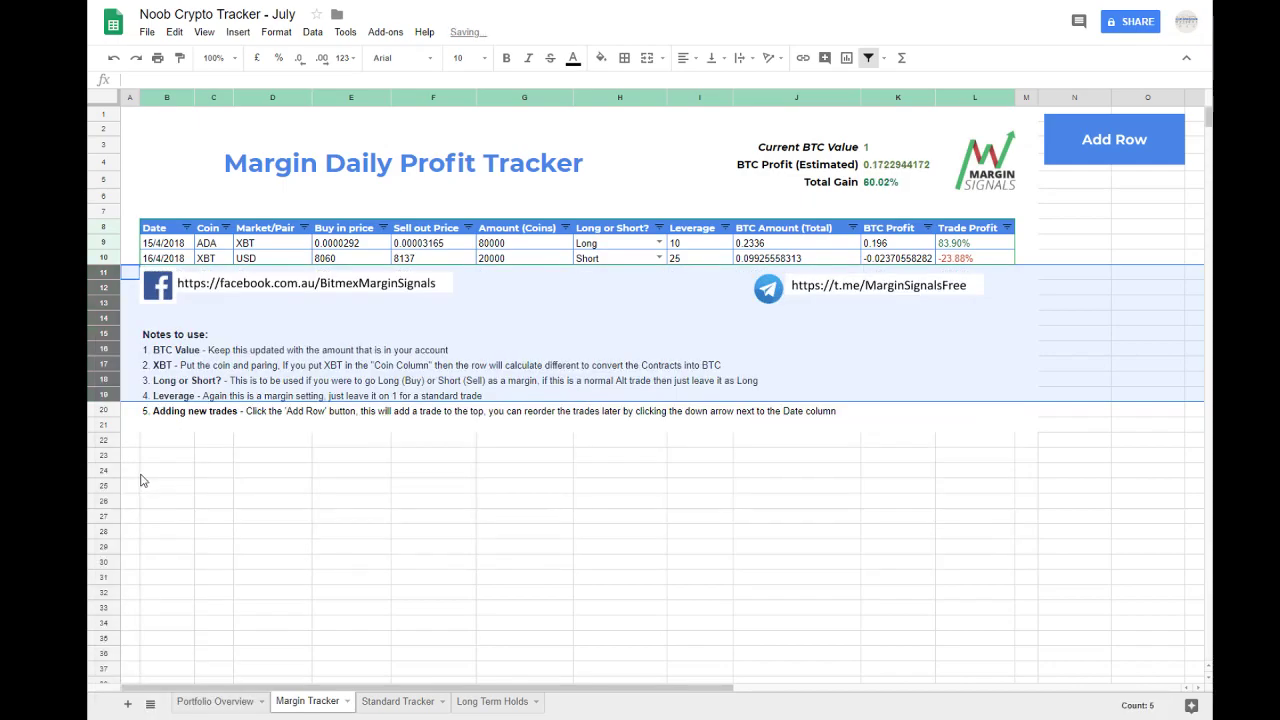
Step: Clear the Date through Leverage entries of the two remaining sample trades in rows 9 and 10, keeping their formula columns
{"action": "left_click", "coordinate": [432, 246]}
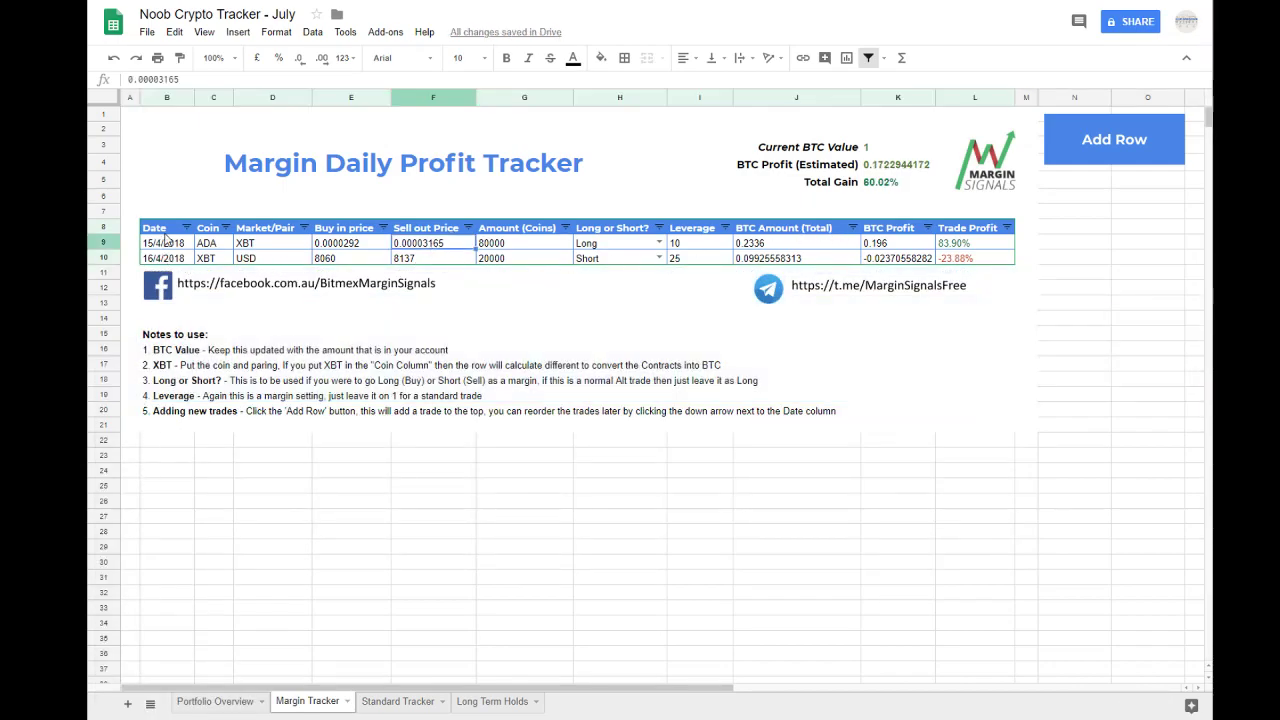
{"action": "left_click_drag", "start_coordinate": [172, 246], "coordinate": [695, 248]}
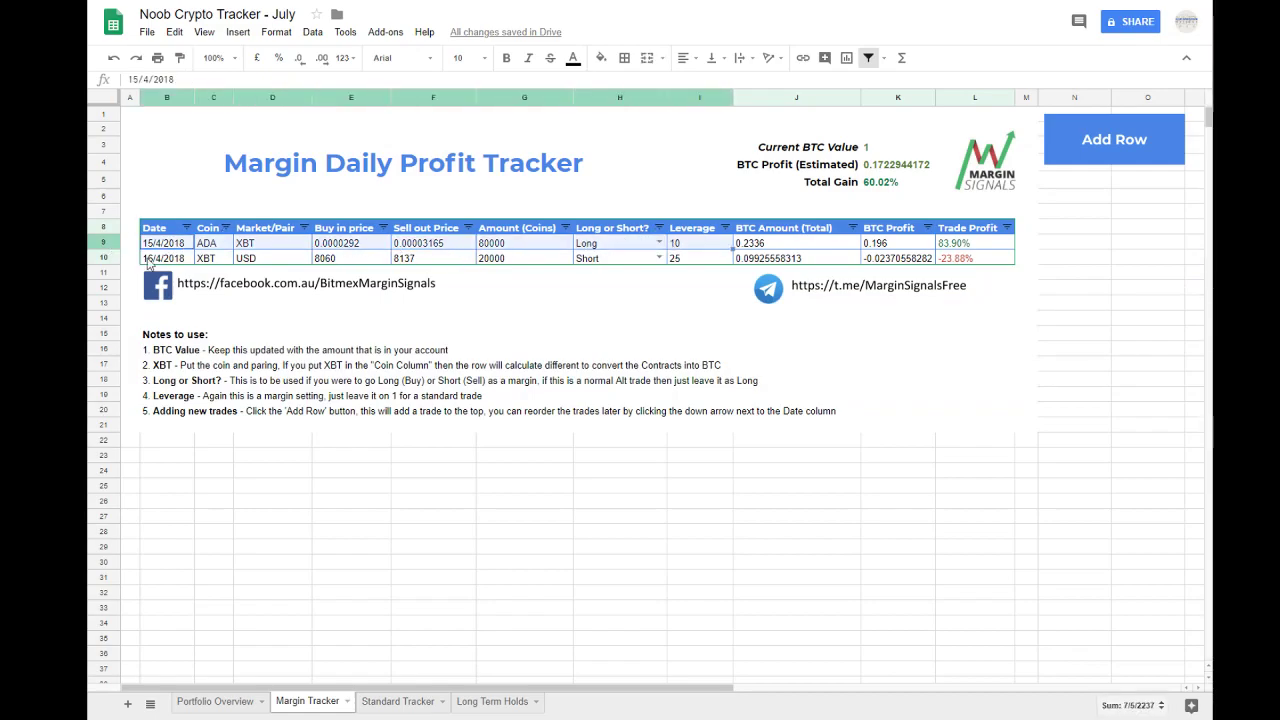
{"action": "key", "text": "Delete"}
{"action": "left_click_drag", "start_coordinate": [158, 262], "coordinate": [684, 264]}
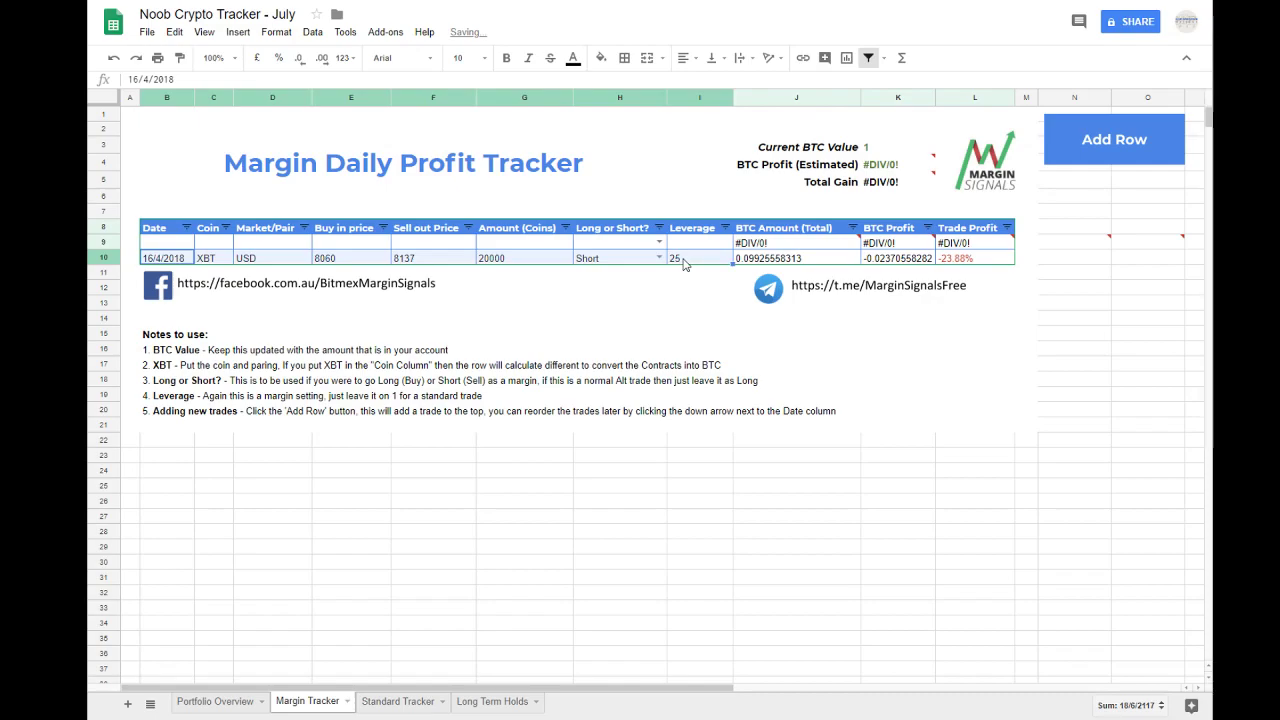
{"action": "key", "text": "Delete"}
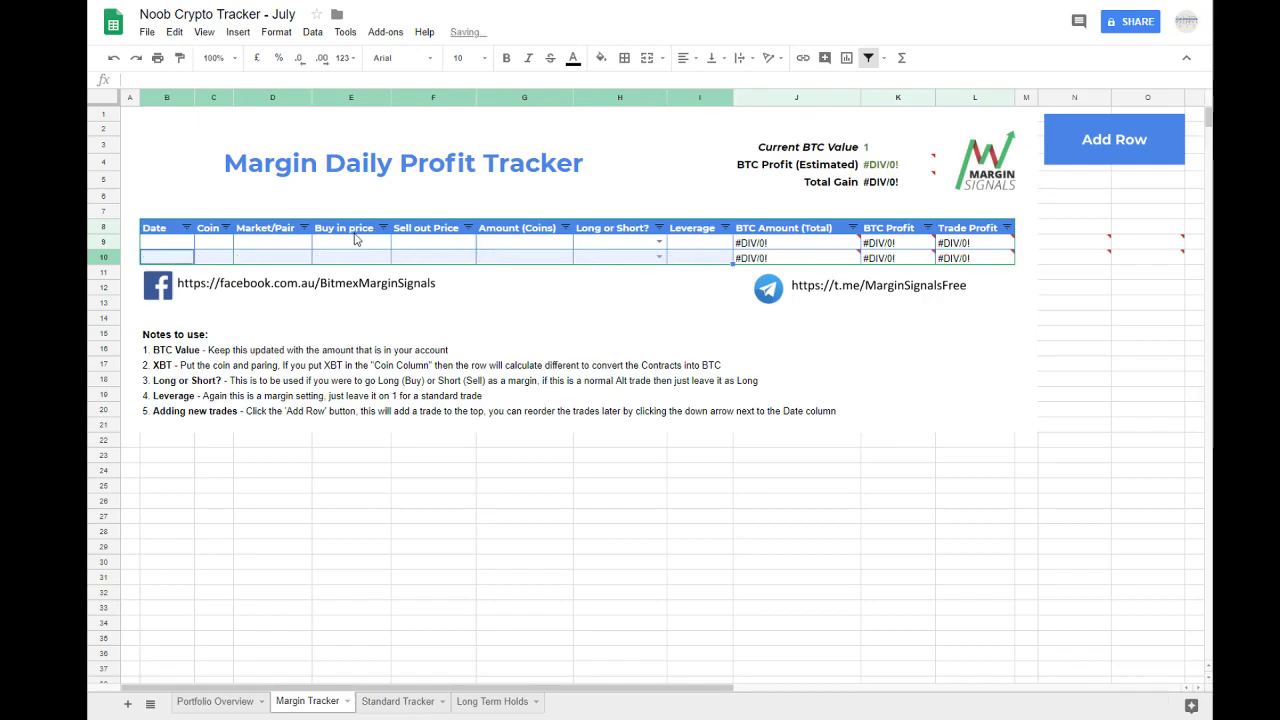
Step: Enter a new trade in row 9 with the date 06/07/2018, coin XBT and market/pair USD
{"action": "left_click", "coordinate": [165, 243]}
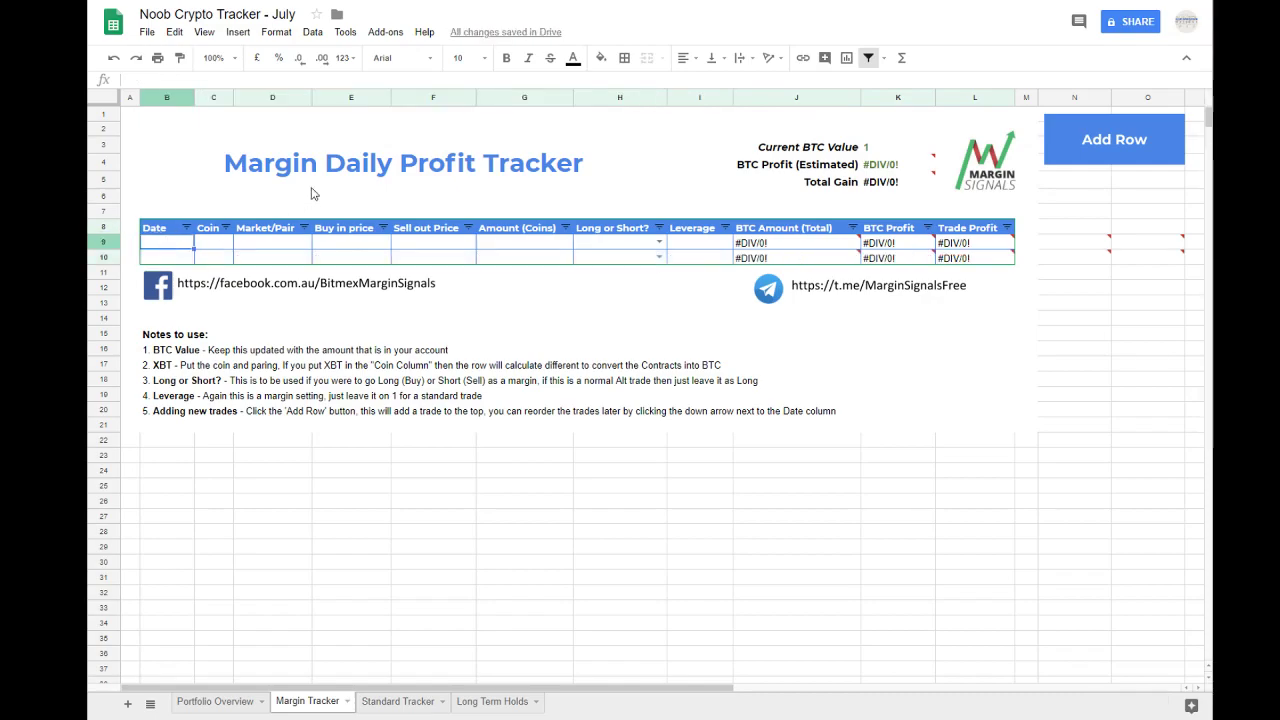
{"action": "type", "text": "06/07/"}
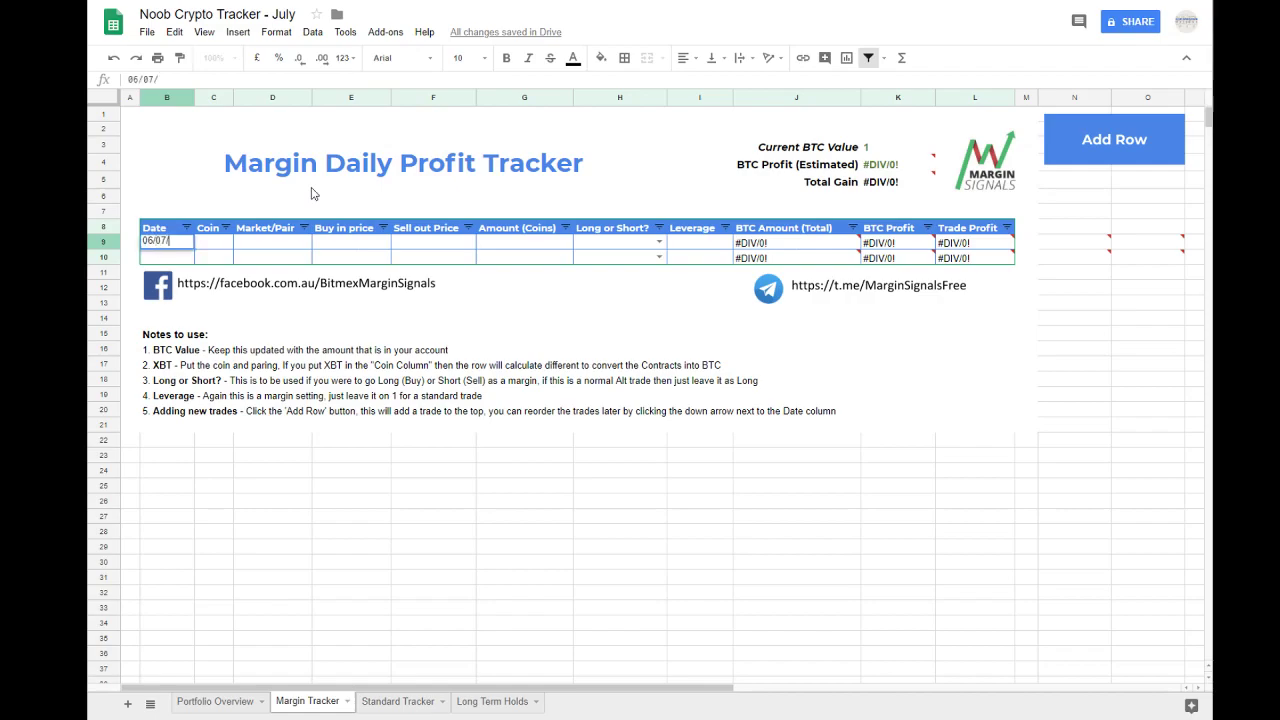
{"action": "type", "text": "2018"}
{"action": "key", "text": "Tab"}
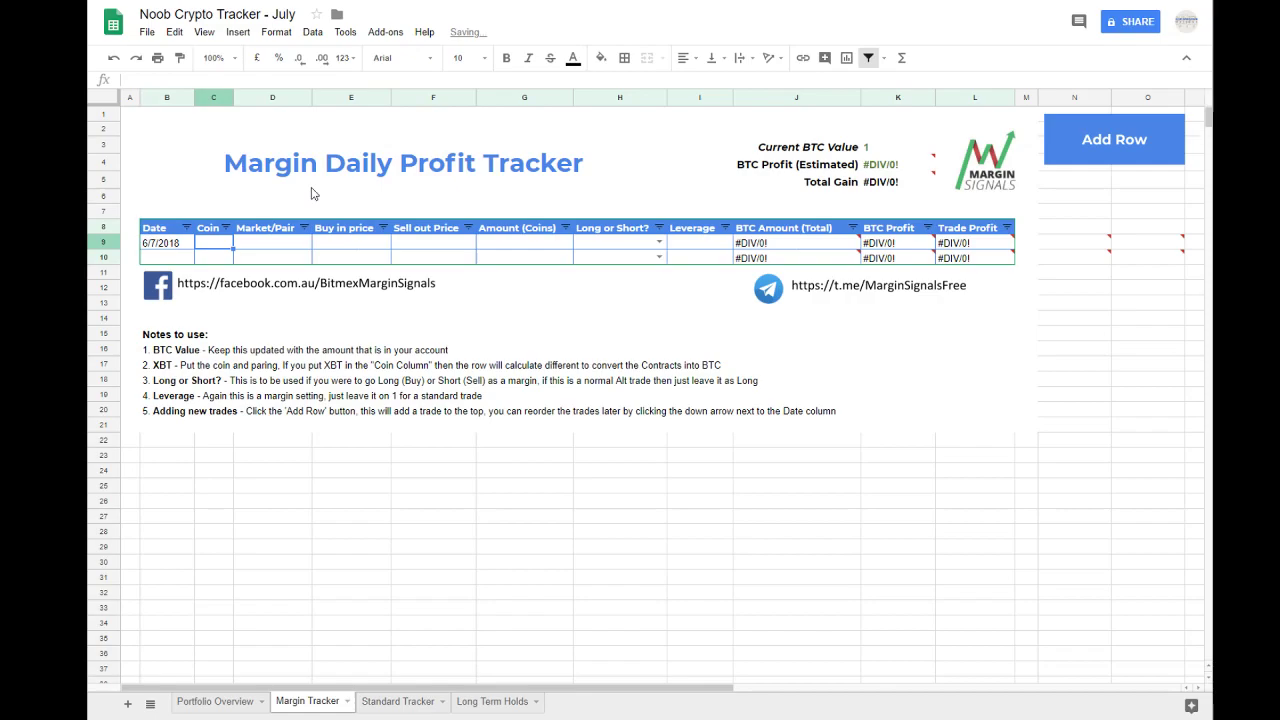
{"action": "type", "text": "XBT"}
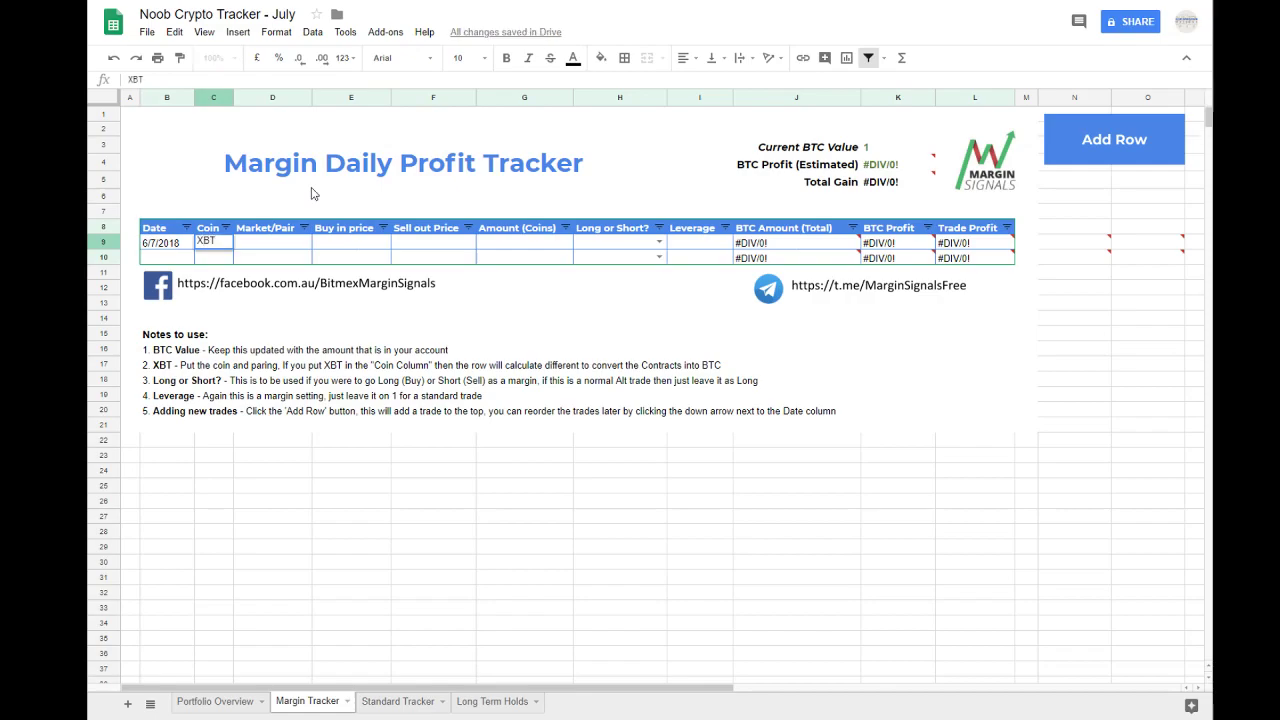
{"action": "key", "text": "Tab"}
{"action": "type", "text": "USD"}
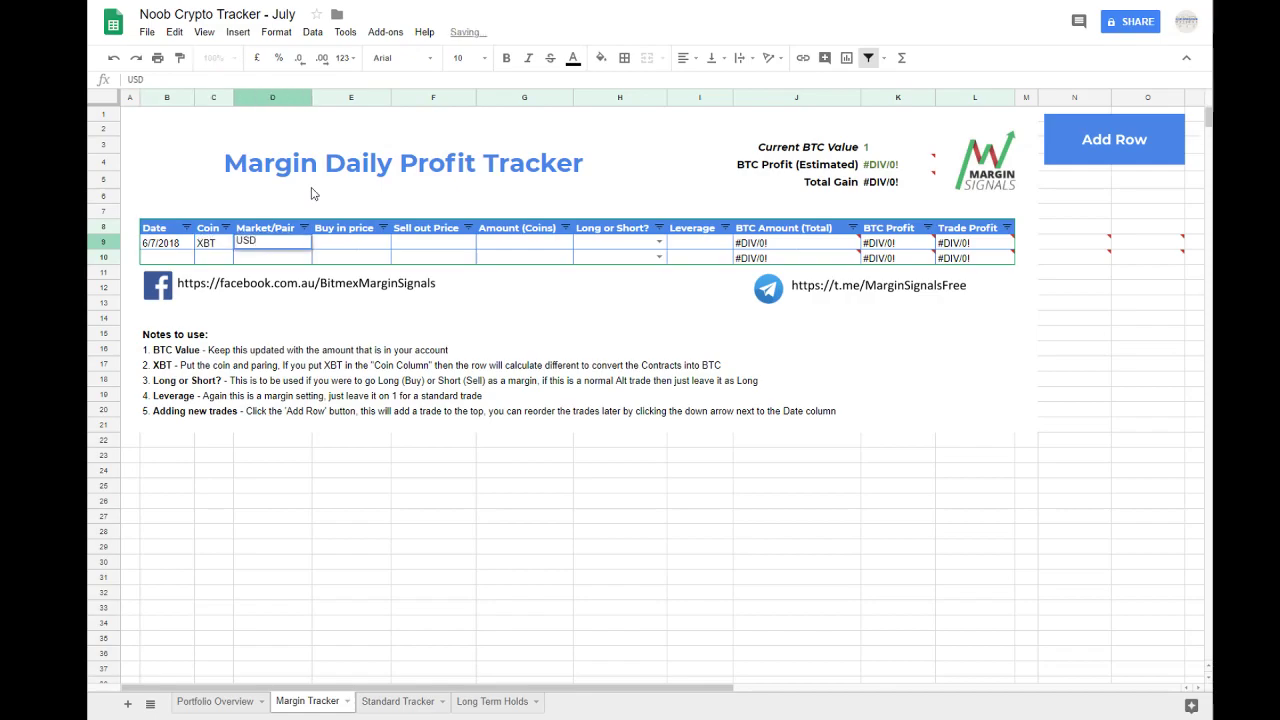
{"action": "key", "text": "Tab"}
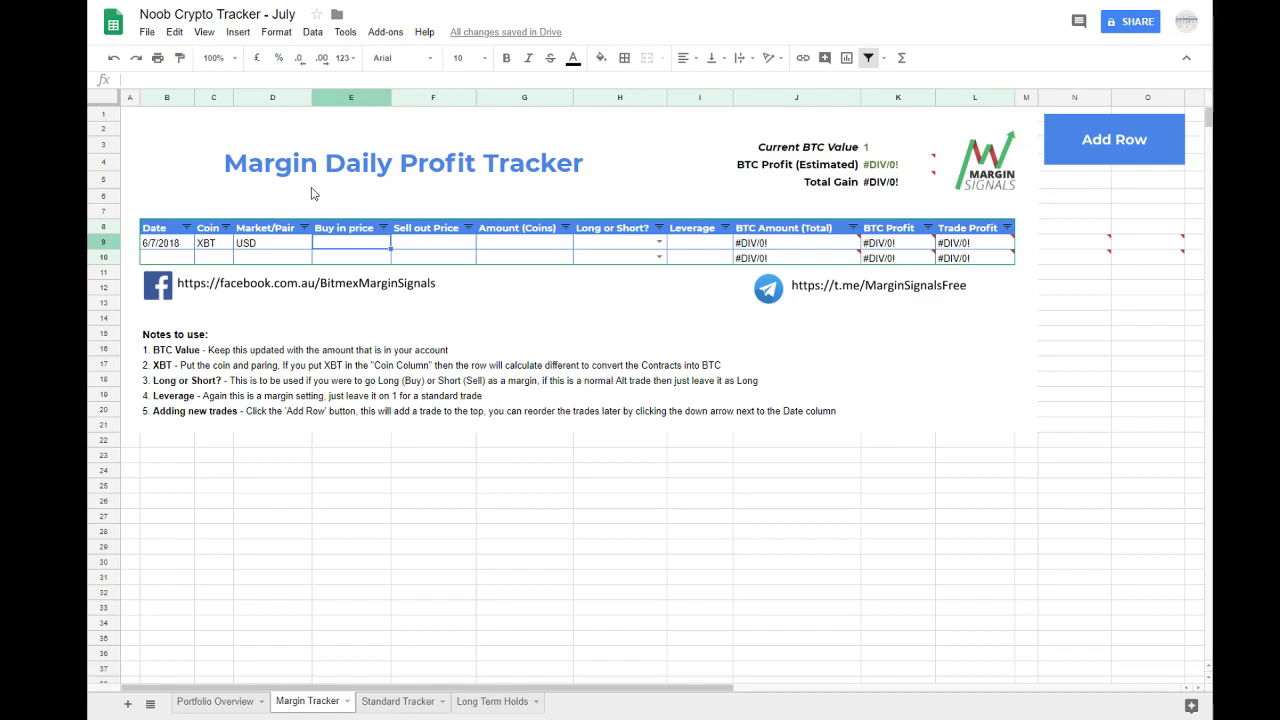
Step: Enter a buy in price of 6000 and a sell out price of 6500 for the XBT trade
{"action": "type", "text": "6000"}
{"action": "key", "text": "Tab"}
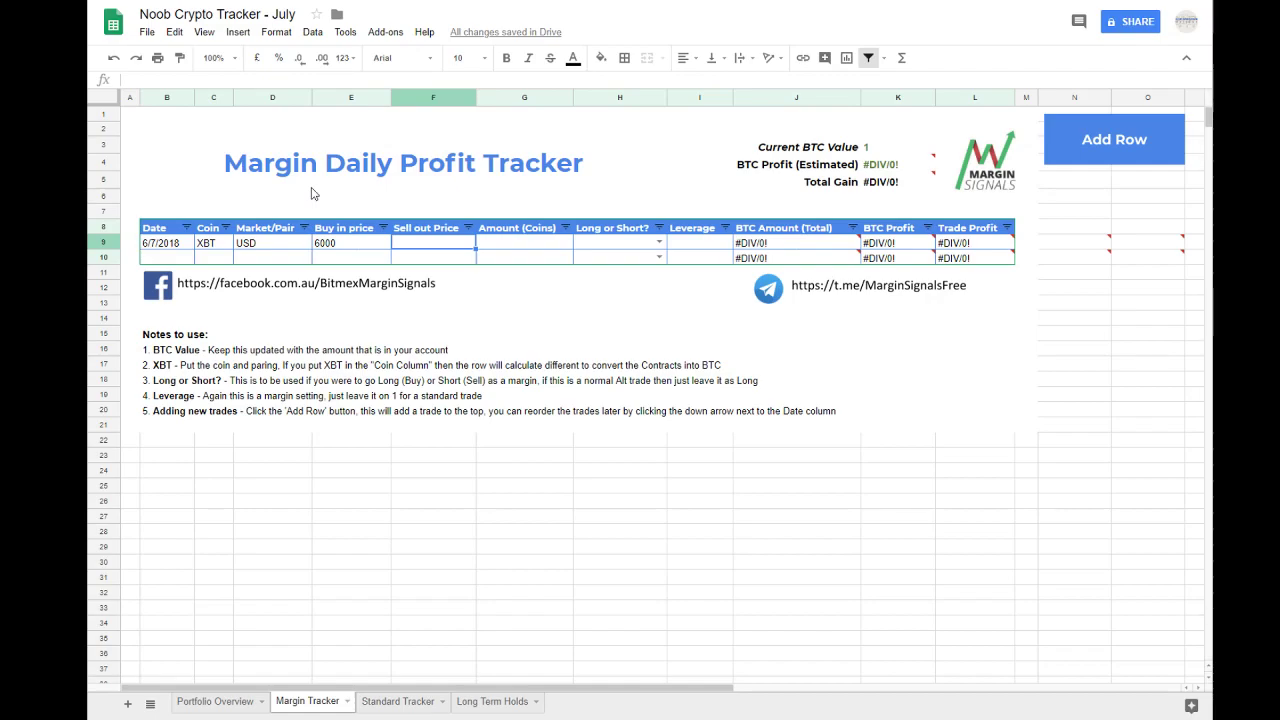
{"action": "type", "text": "6500"}
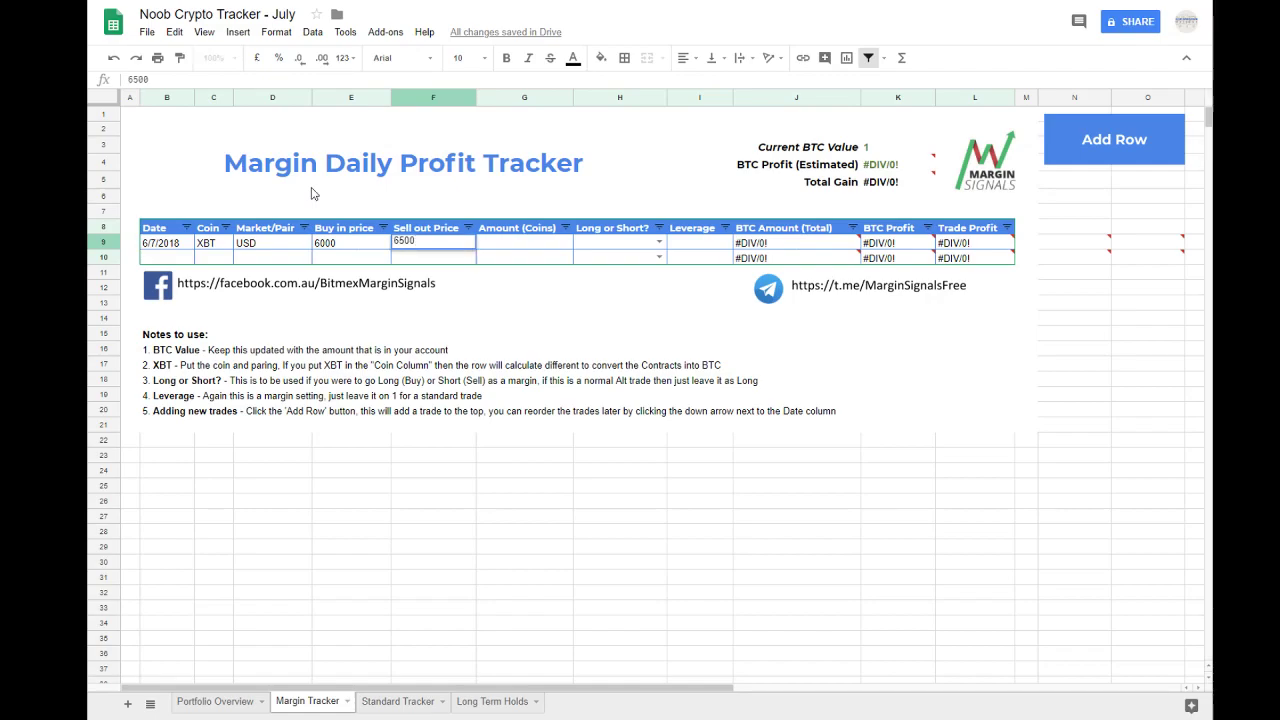
{"action": "key", "text": "Tab"}
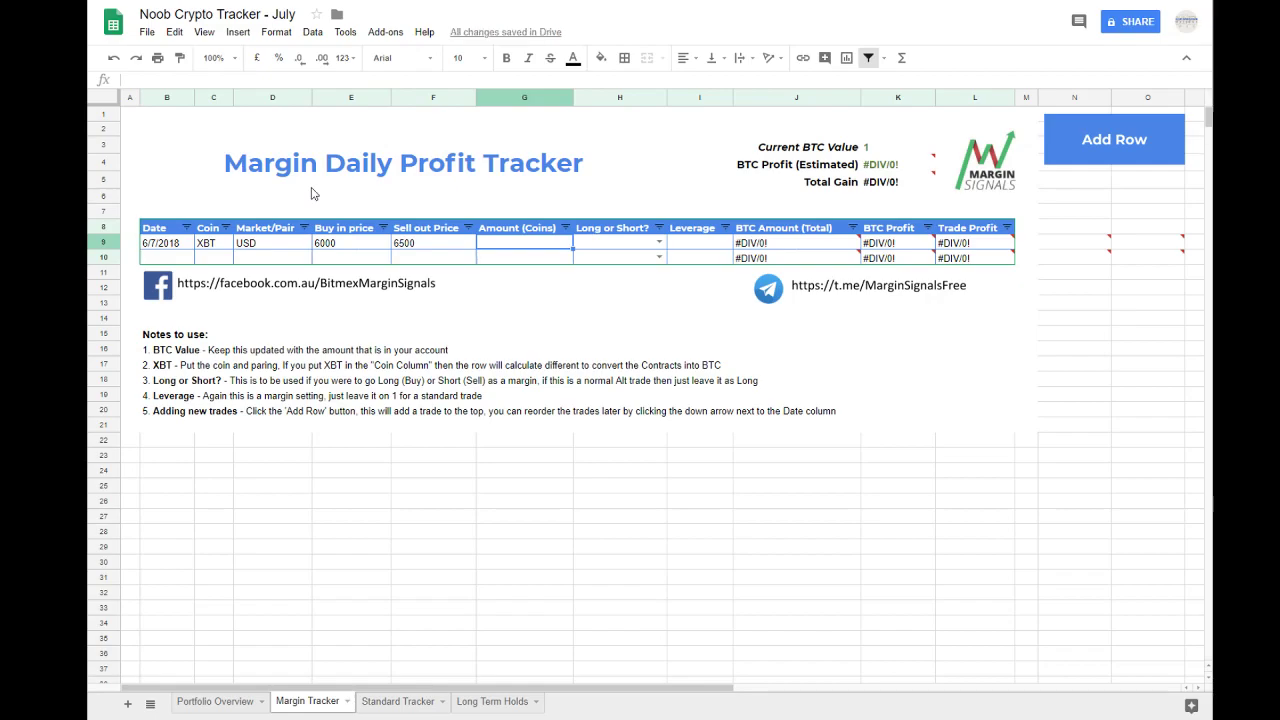
Step: Set the XBT trade's sell out price to 6000 and its amount to 5000
{"action": "key", "text": "Left"}
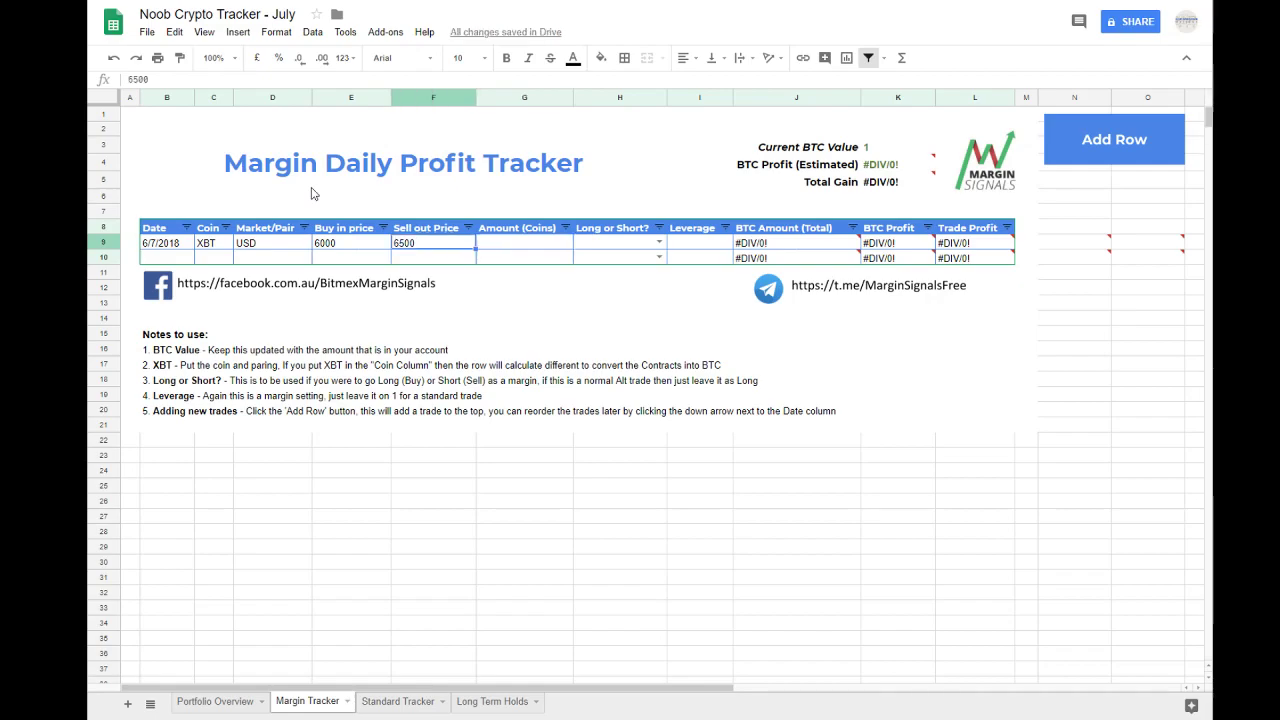
{"action": "type", "text": "6000"}
{"action": "key", "text": "Tab"}
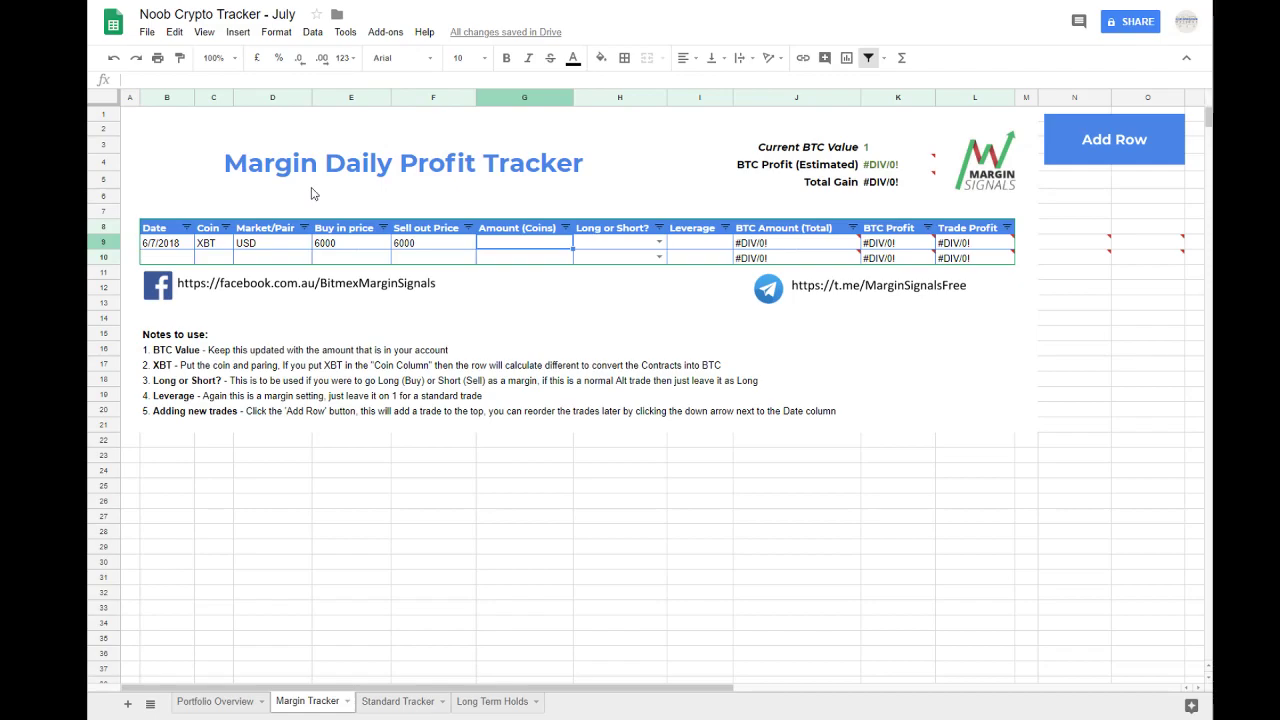
{"action": "type", "text": "50"}
{"action": "key", "text": "Return"}
{"action": "key", "text": "Up"}
{"action": "key", "text": "Right"}
{"action": "key", "text": "Right"}
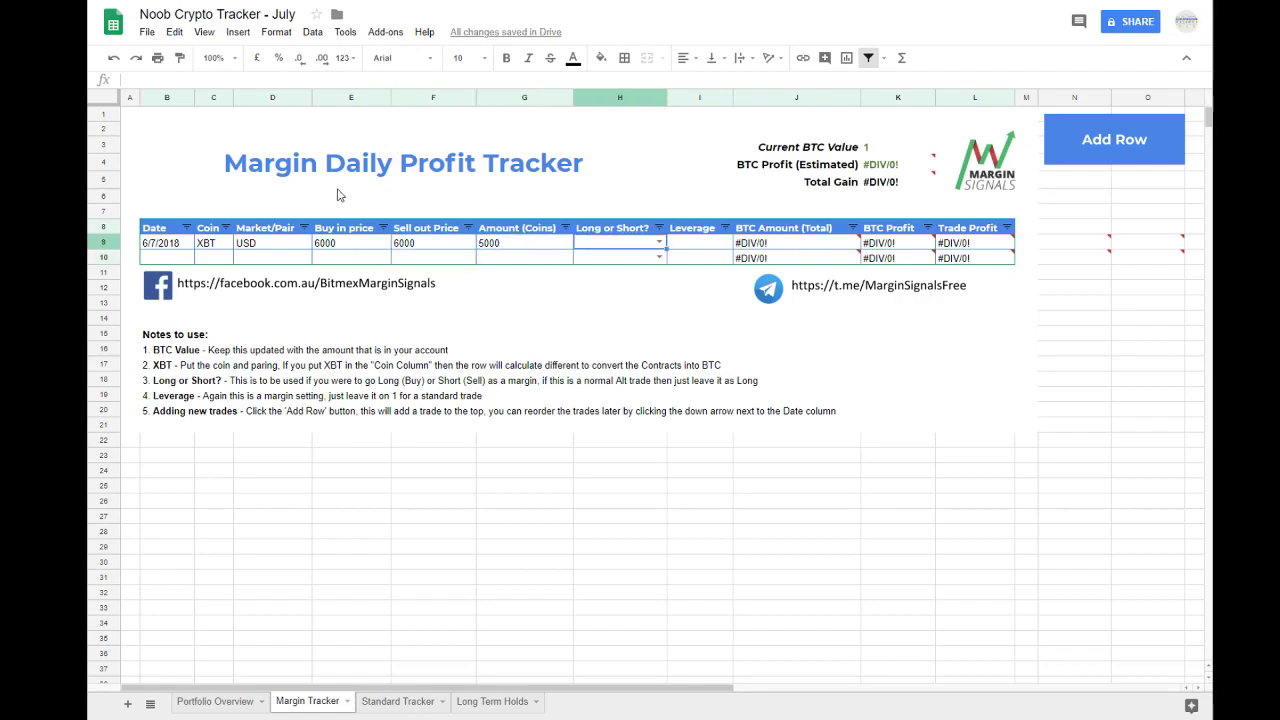
Step: Mark the XBT trade as Long and set its leverage to 10
{"action": "left_click", "coordinate": [658, 243]}
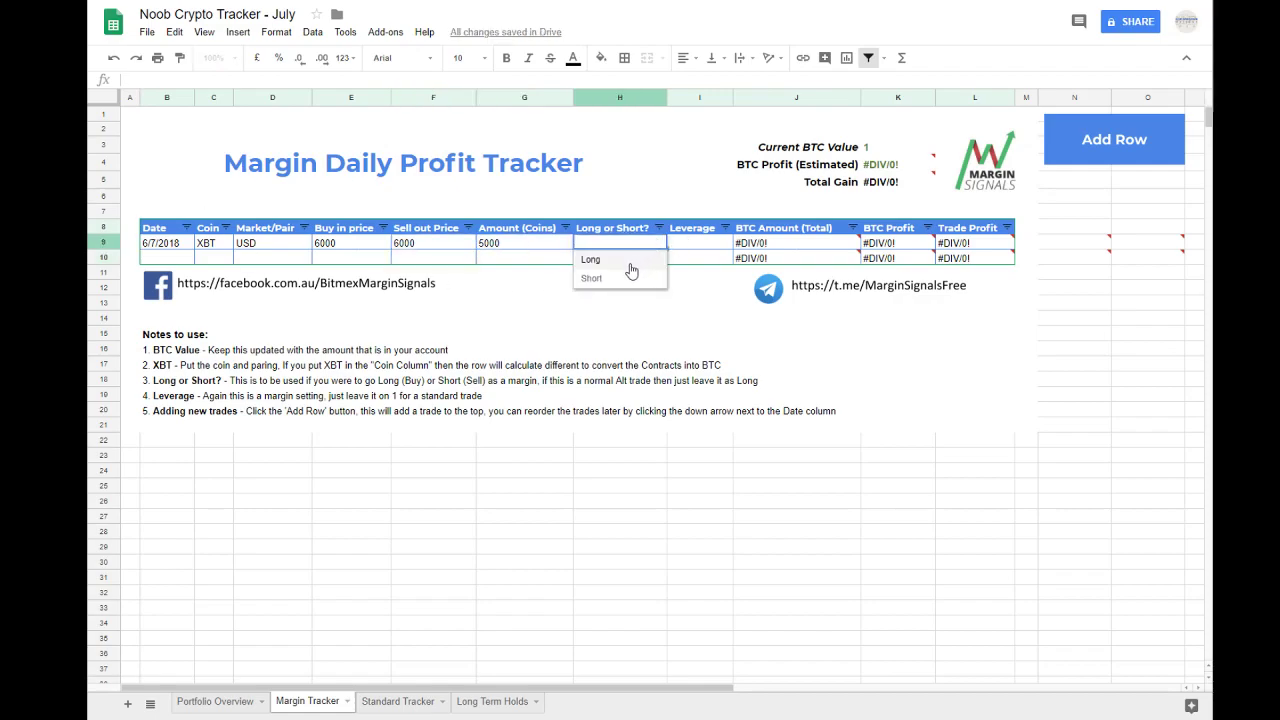
{"action": "left_click", "coordinate": [634, 261]}
{"action": "left_click", "coordinate": [696, 244]}
{"action": "type", "text": "10"}
{"action": "key", "text": "Return"}
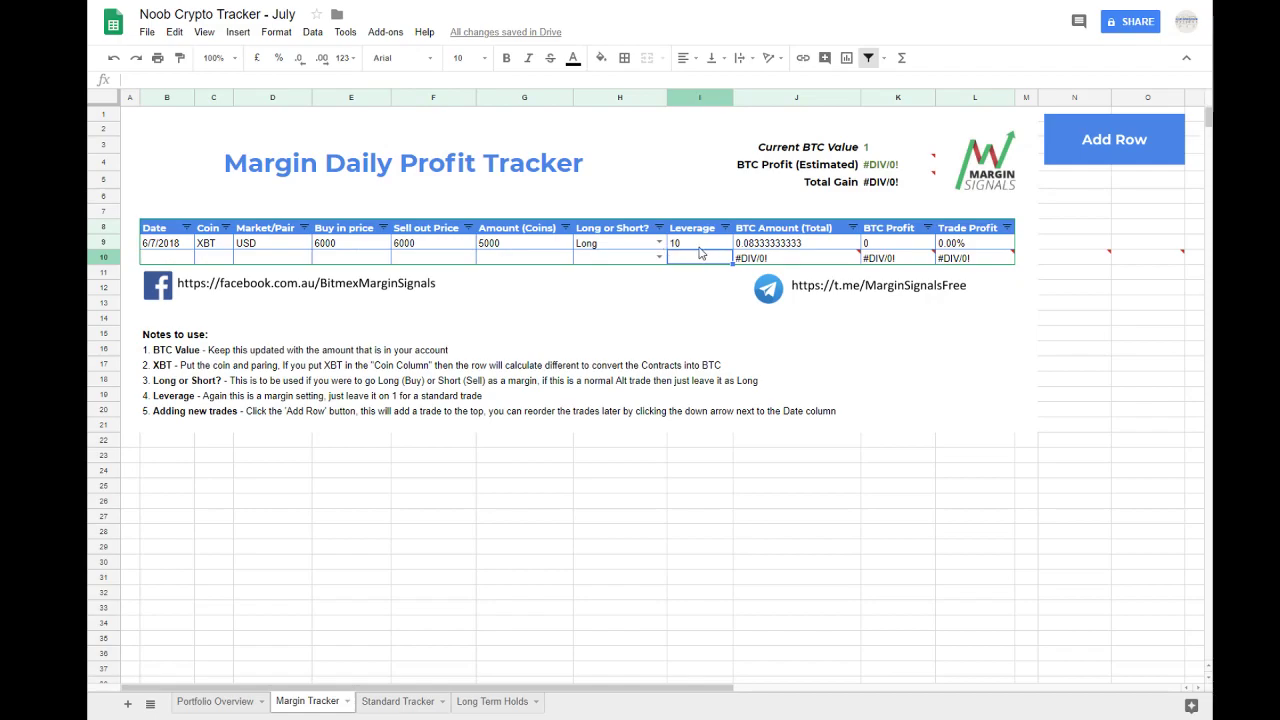
Step: Review each entry of the XBT trade in row 9, including its BTC Profit and Trade Profit cells
{"action": "left_click", "coordinate": [703, 250]}
{"action": "left_click", "coordinate": [644, 249]}
{"action": "left_click", "coordinate": [527, 243]}
{"action": "left_click", "coordinate": [445, 244]}
{"action": "left_click", "coordinate": [358, 244]}
{"action": "left_click", "coordinate": [275, 245]}
{"action": "left_click", "coordinate": [230, 243]}
{"action": "left_click", "coordinate": [185, 242]}
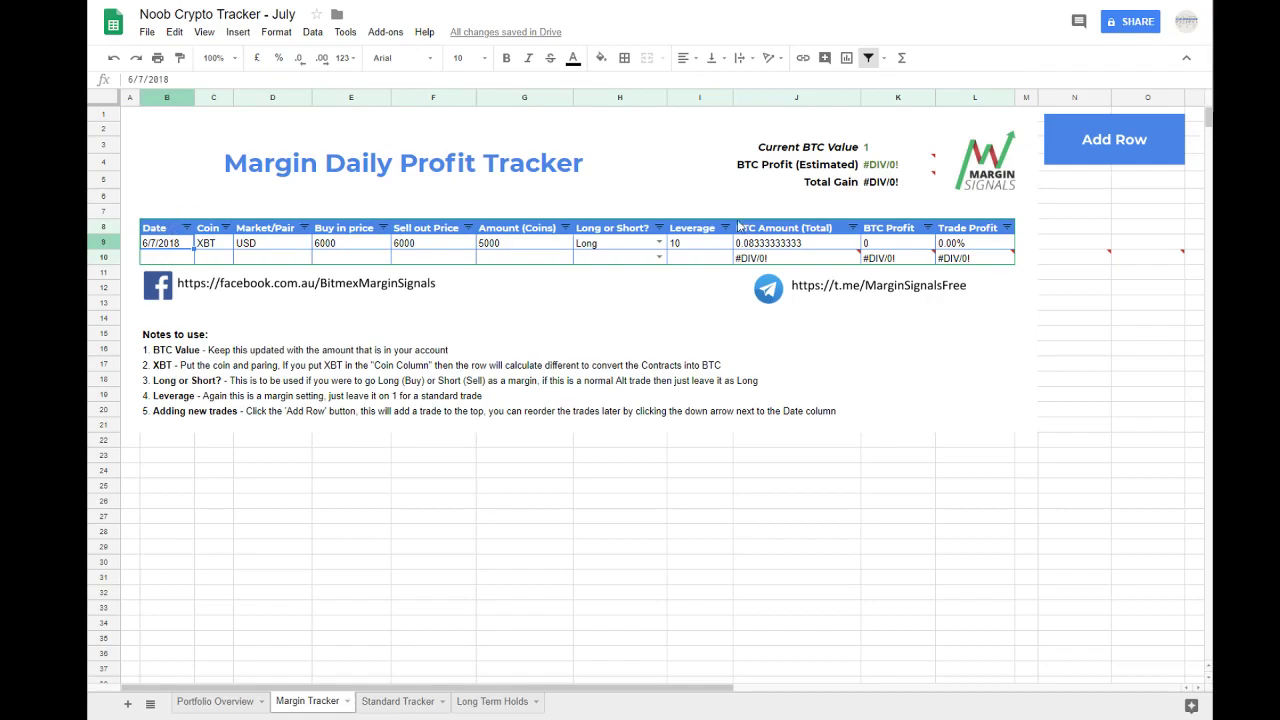
{"action": "left_click", "coordinate": [898, 246]}
{"action": "left_click", "coordinate": [950, 246]}
{"action": "left_click", "coordinate": [879, 243]}
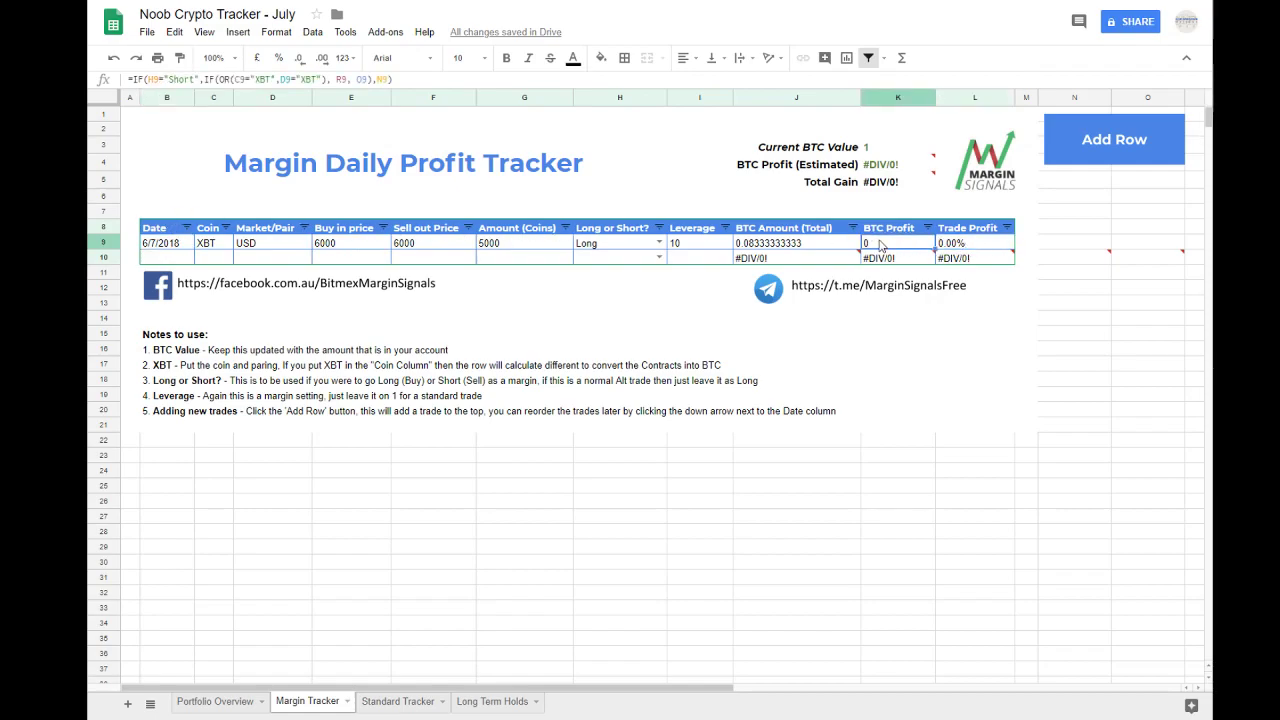
Step: Try amounts of 0 and 1 for the XBT trade to test its calculated columns
{"action": "left_click", "coordinate": [492, 247]}
{"action": "type", "text": "0"}
{"action": "key", "text": "Return"}
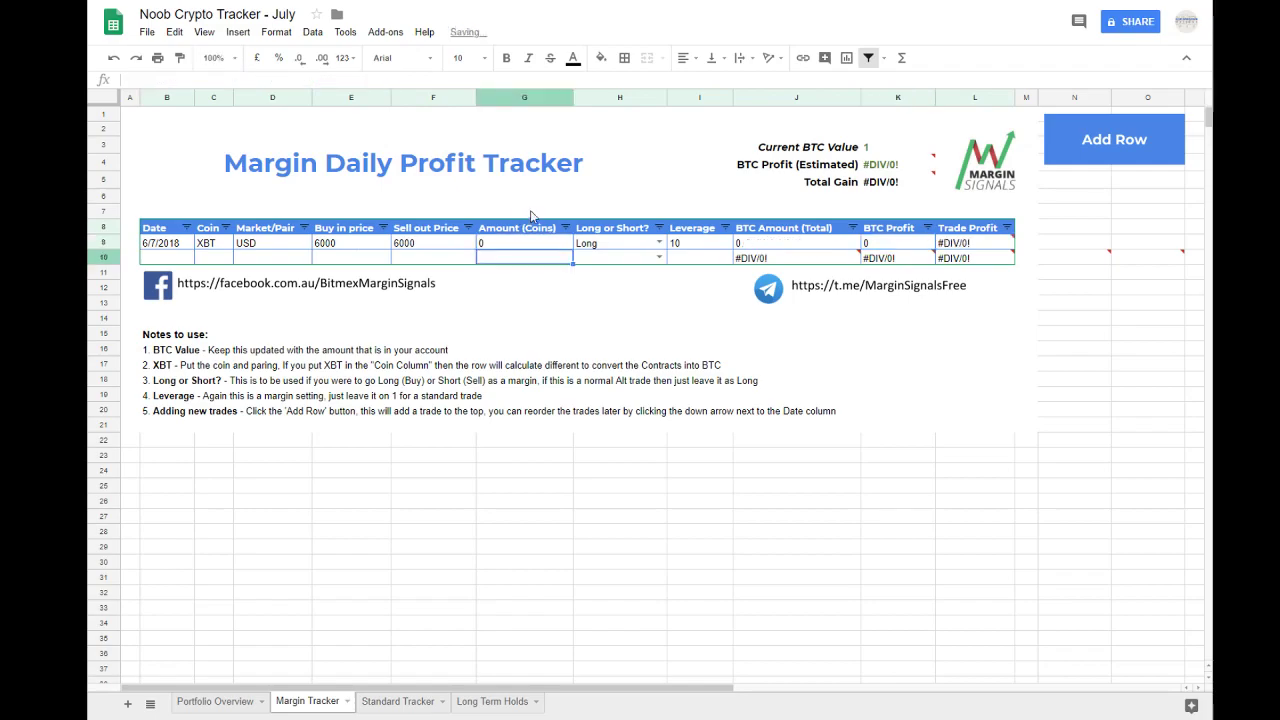
{"action": "left_click", "coordinate": [509, 249]}
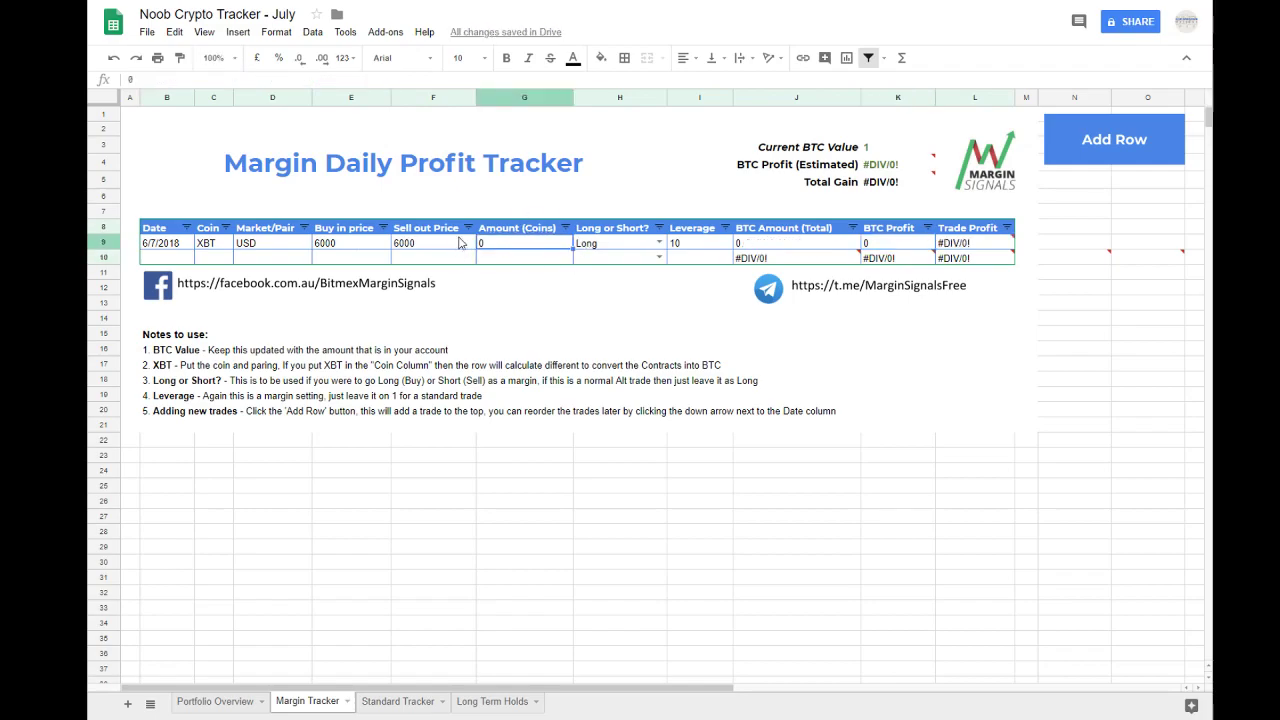
{"action": "type", "text": "1"}
{"action": "key", "text": "Return"}
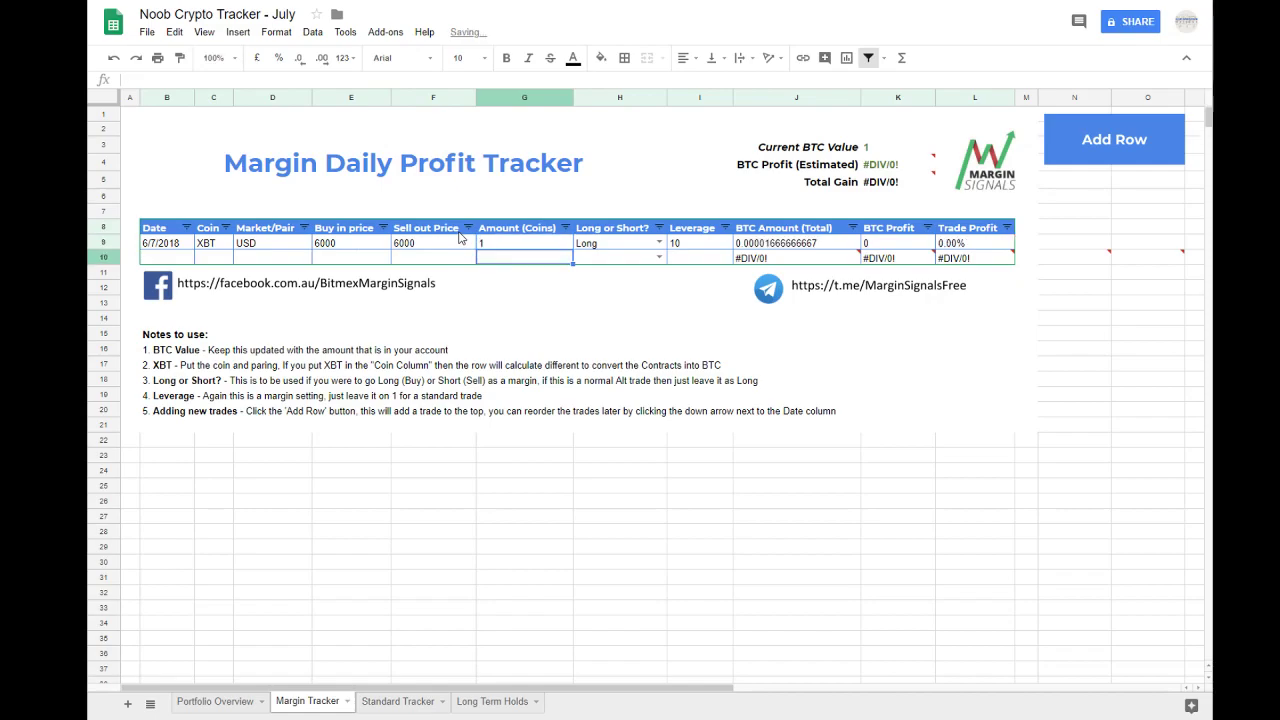
Step: Set the XBT trade's amount to 5000 and check its BTC Amount (Total) formula
{"action": "left_click", "coordinate": [512, 248]}
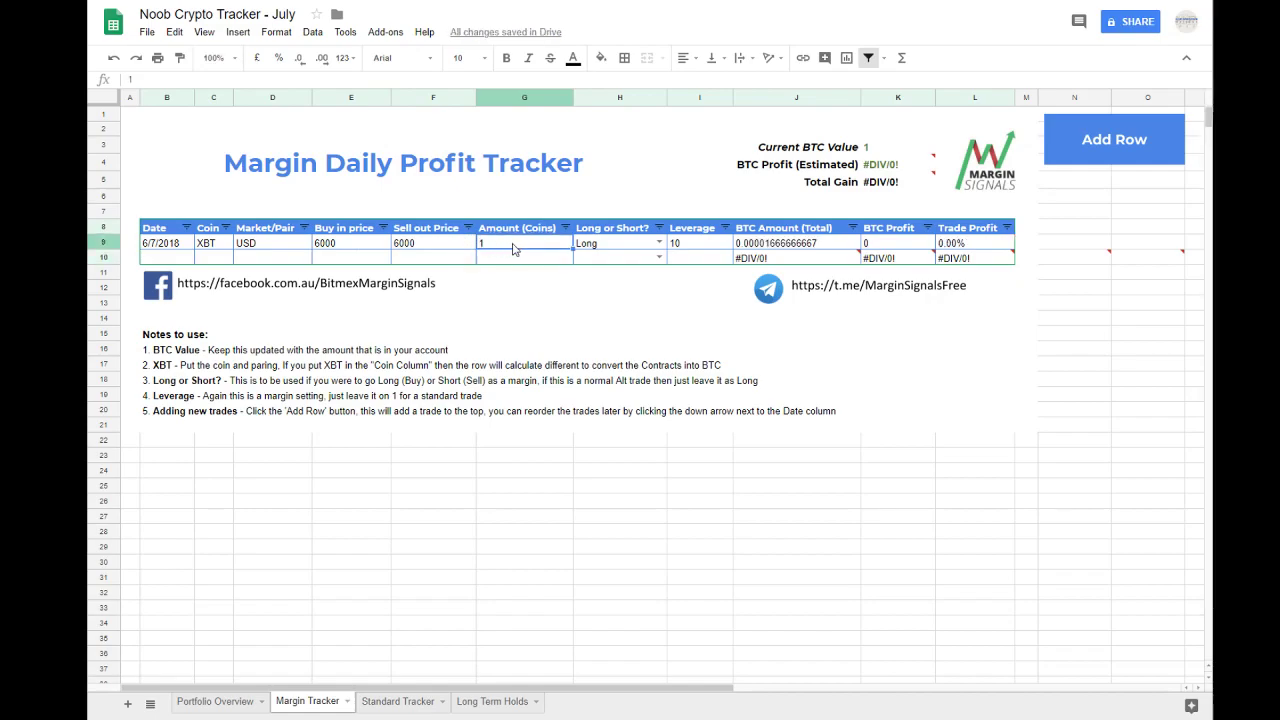
{"action": "type", "text": "50000"}
{"action": "key", "text": "Return"}
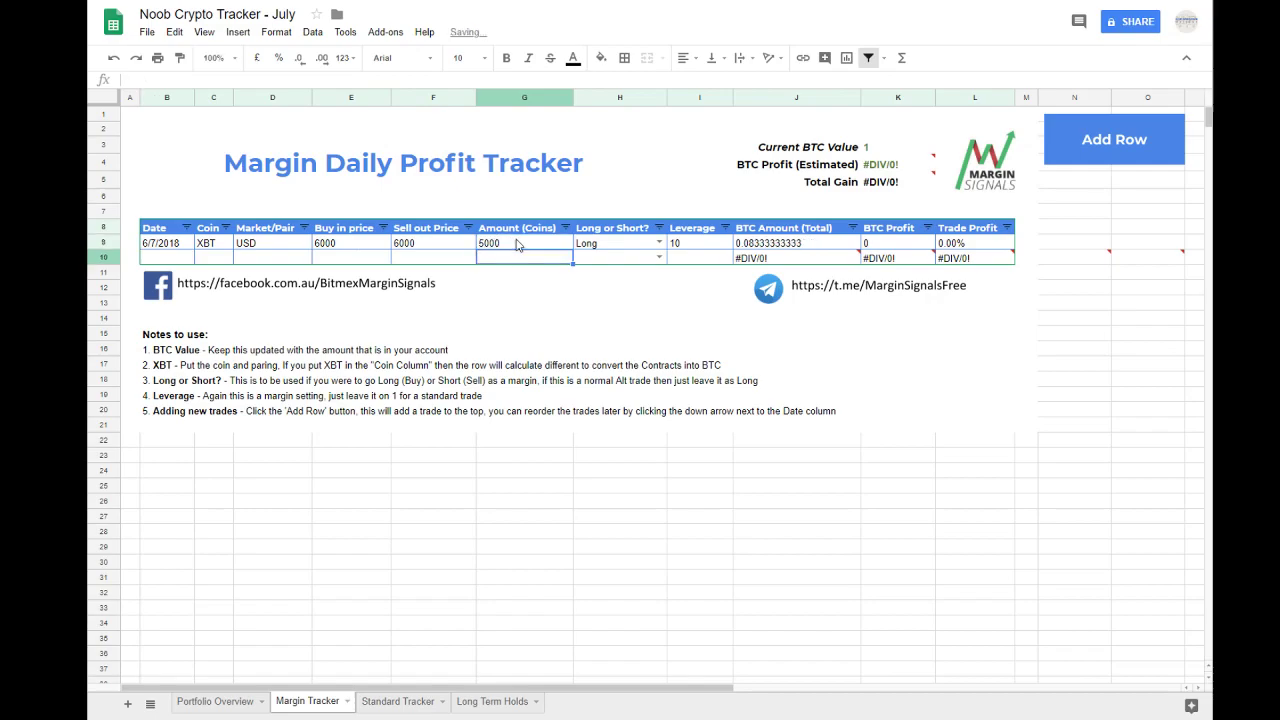
{"action": "left_click", "coordinate": [645, 246]}
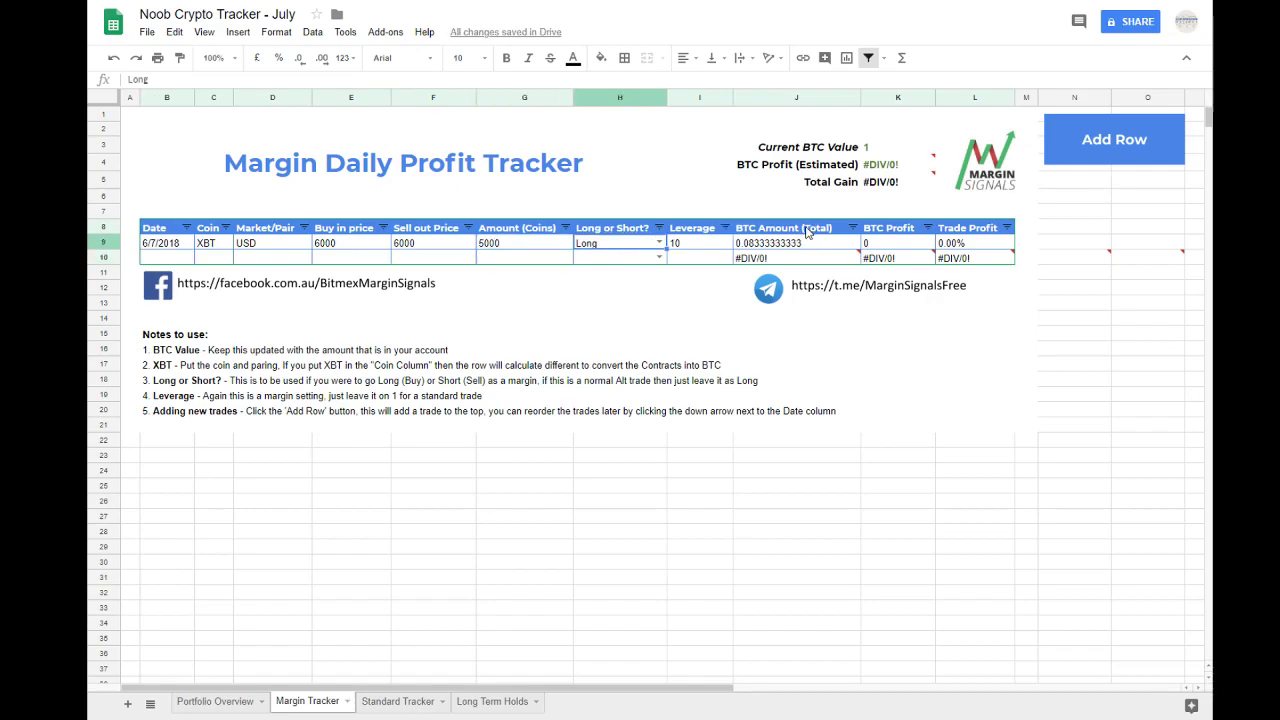
{"action": "left_click", "coordinate": [796, 243]}
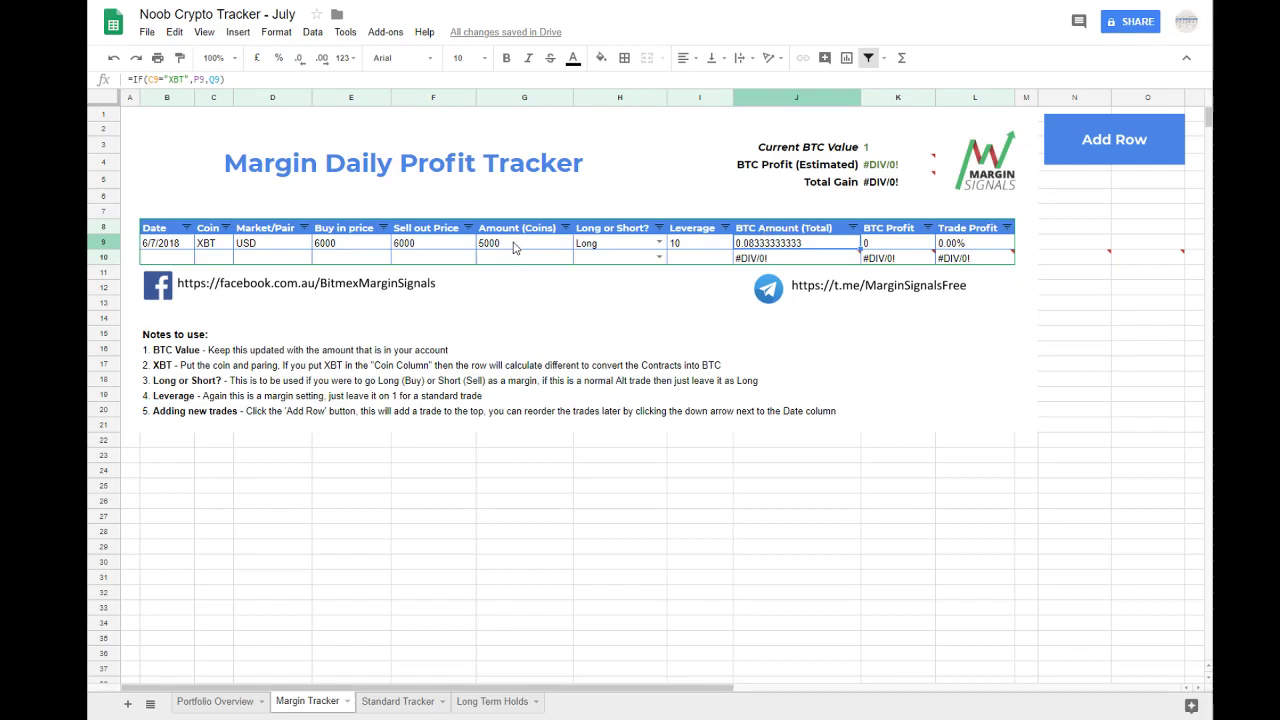
Step: Copy the XBT trade's entries from Date through Leverage in row 9 into the empty trade row 10
{"action": "mouse_move", "coordinate": [764, 260]}
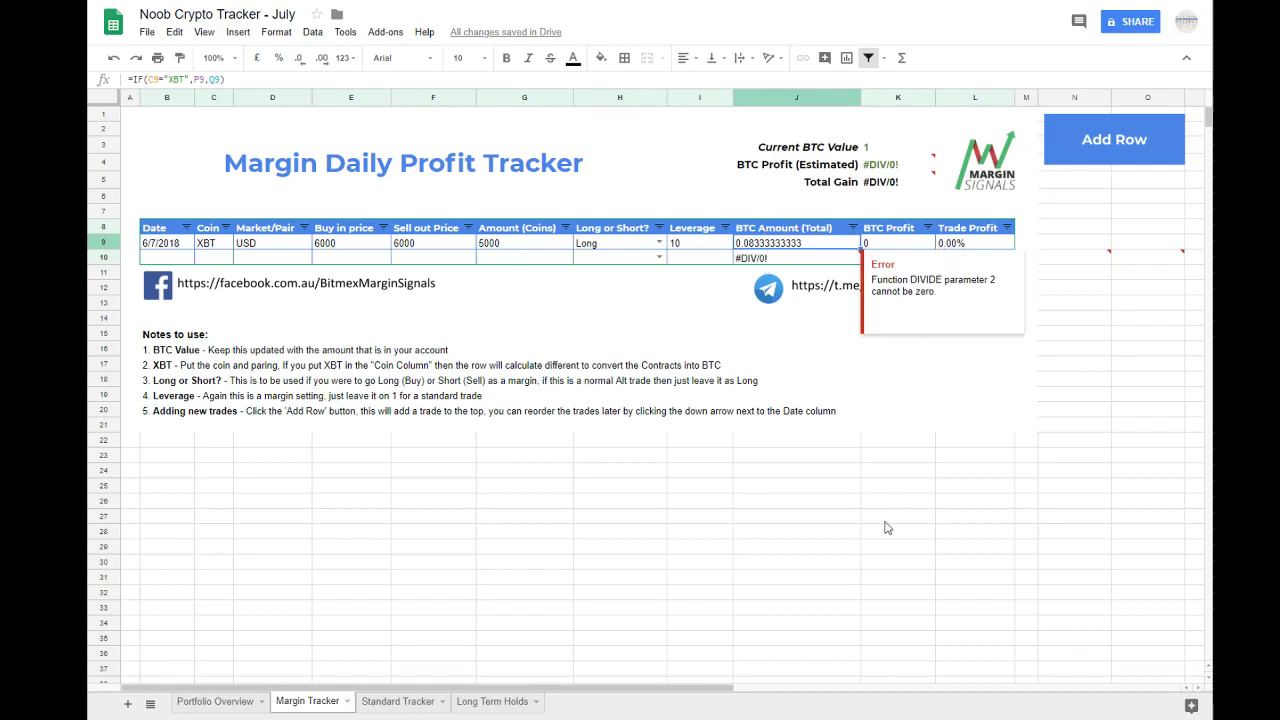
{"action": "left_click", "coordinate": [794, 257]}
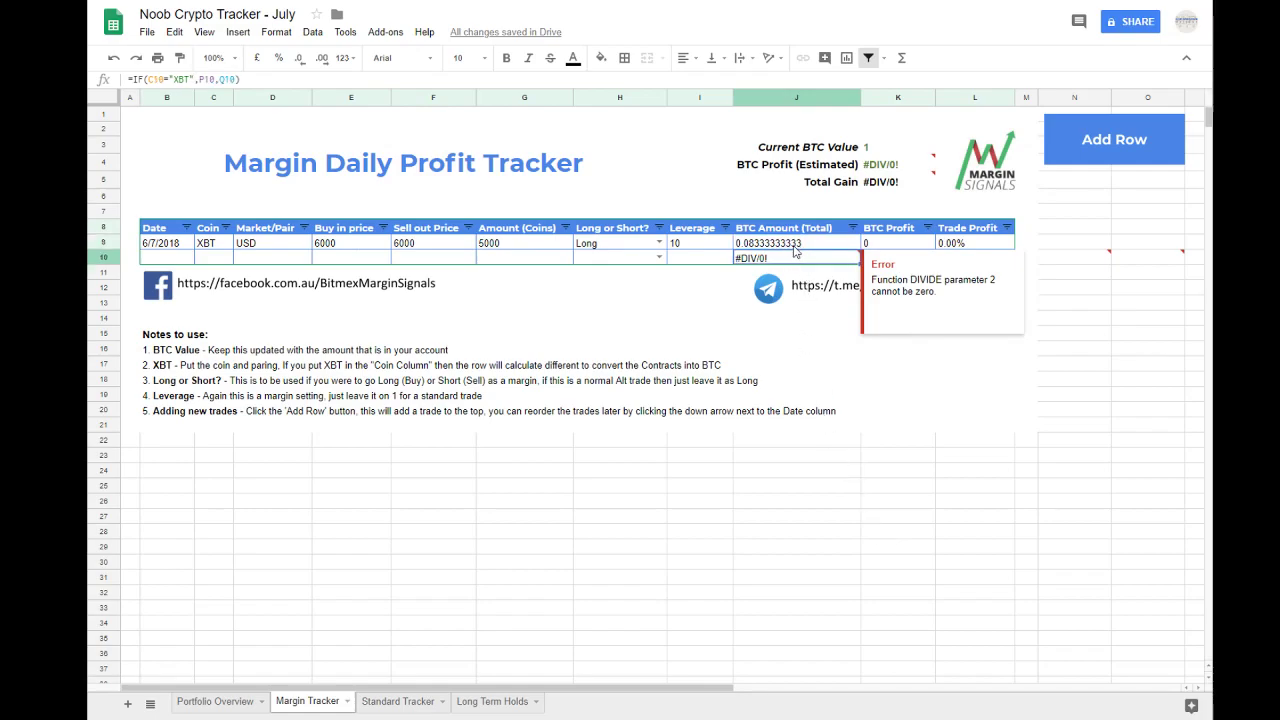
{"action": "left_click", "coordinate": [795, 248]}
{"action": "left_click_drag", "start_coordinate": [151, 245], "coordinate": [692, 255]}
{"action": "key", "text": "ctrl+c"}
{"action": "left_click", "coordinate": [143, 262]}
{"action": "key", "text": "ctrl+v"}
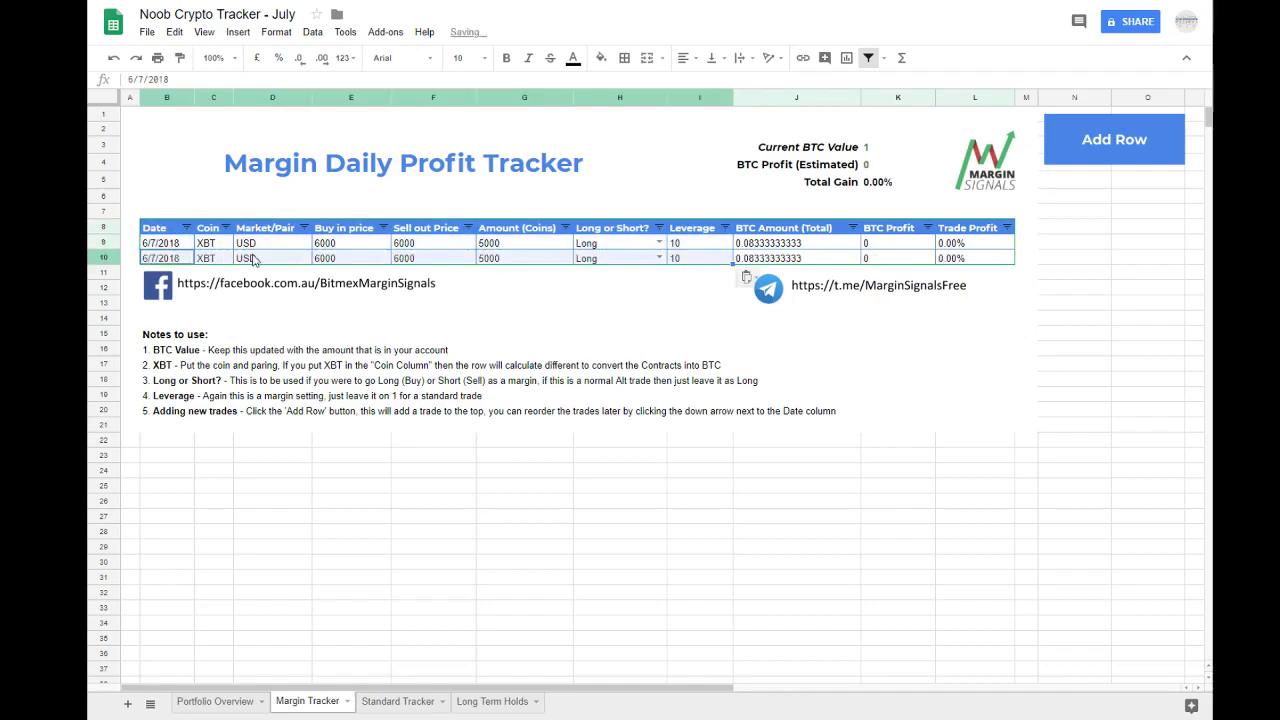
Step: Try a leverage of 1 for the row 9 trade and check its BTC Amount (Total)
{"action": "left_click", "coordinate": [678, 244]}
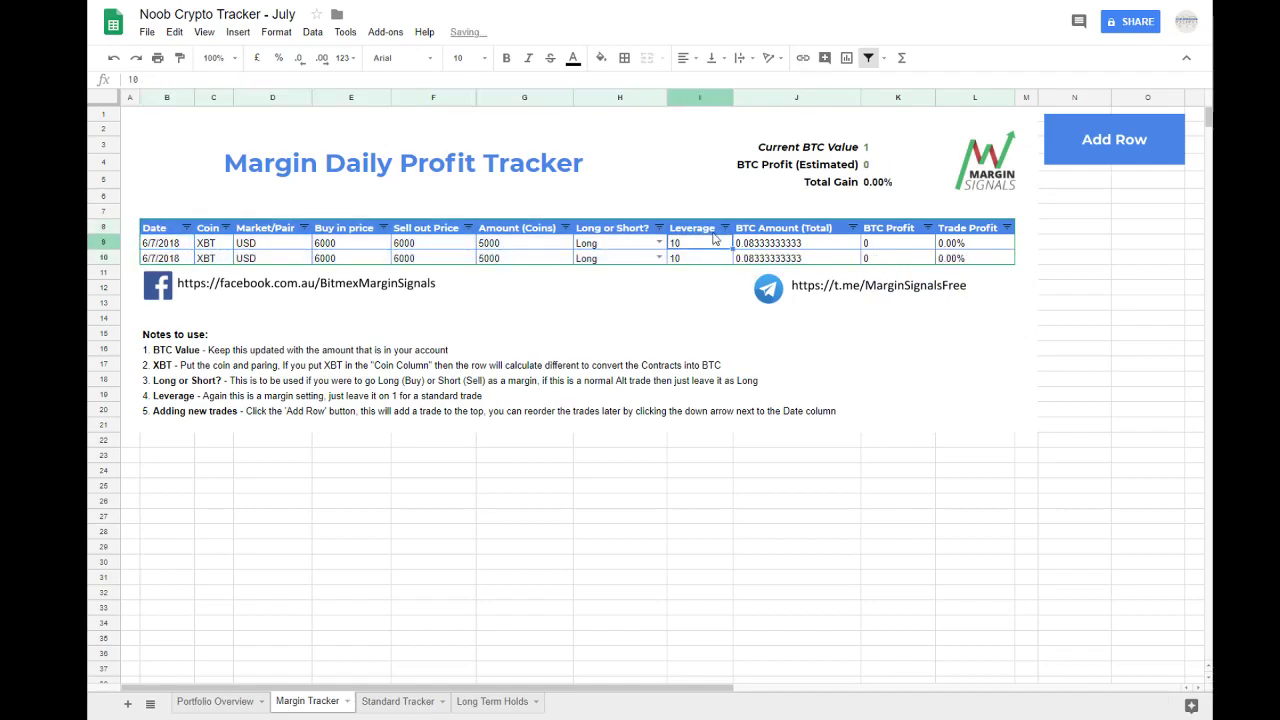
{"action": "left_click", "coordinate": [779, 249]}
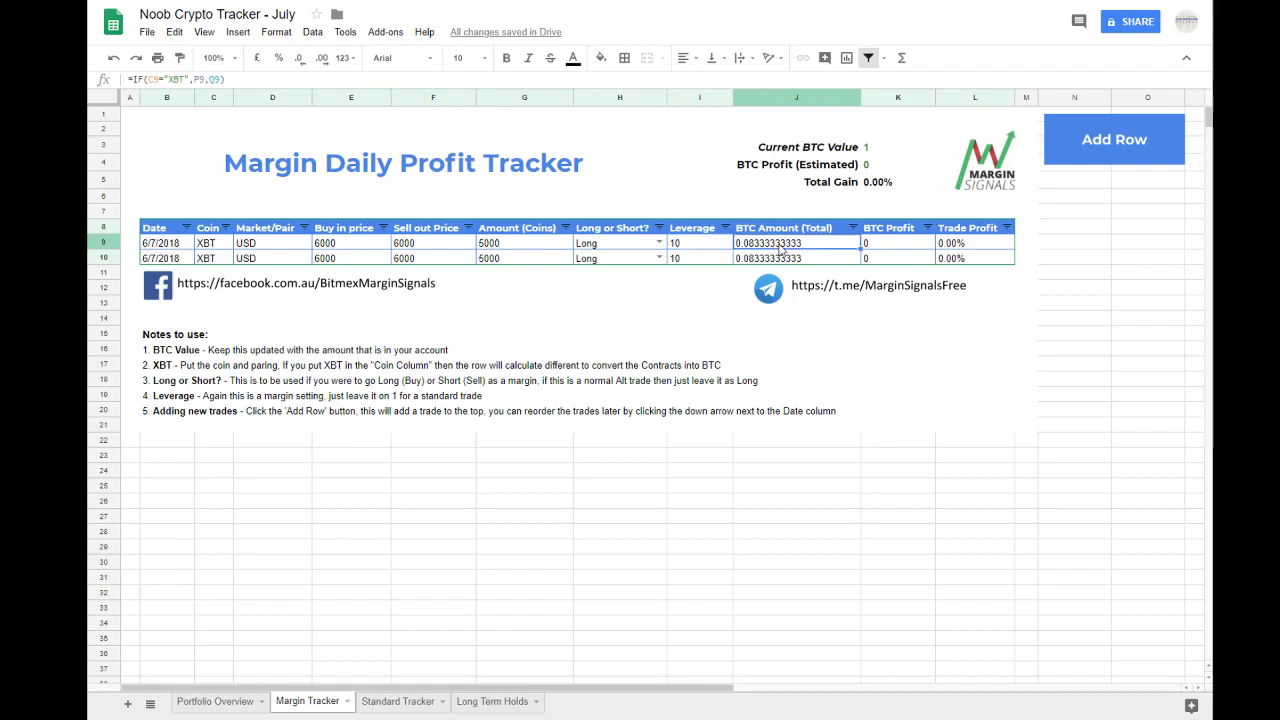
{"action": "left_click", "coordinate": [697, 247]}
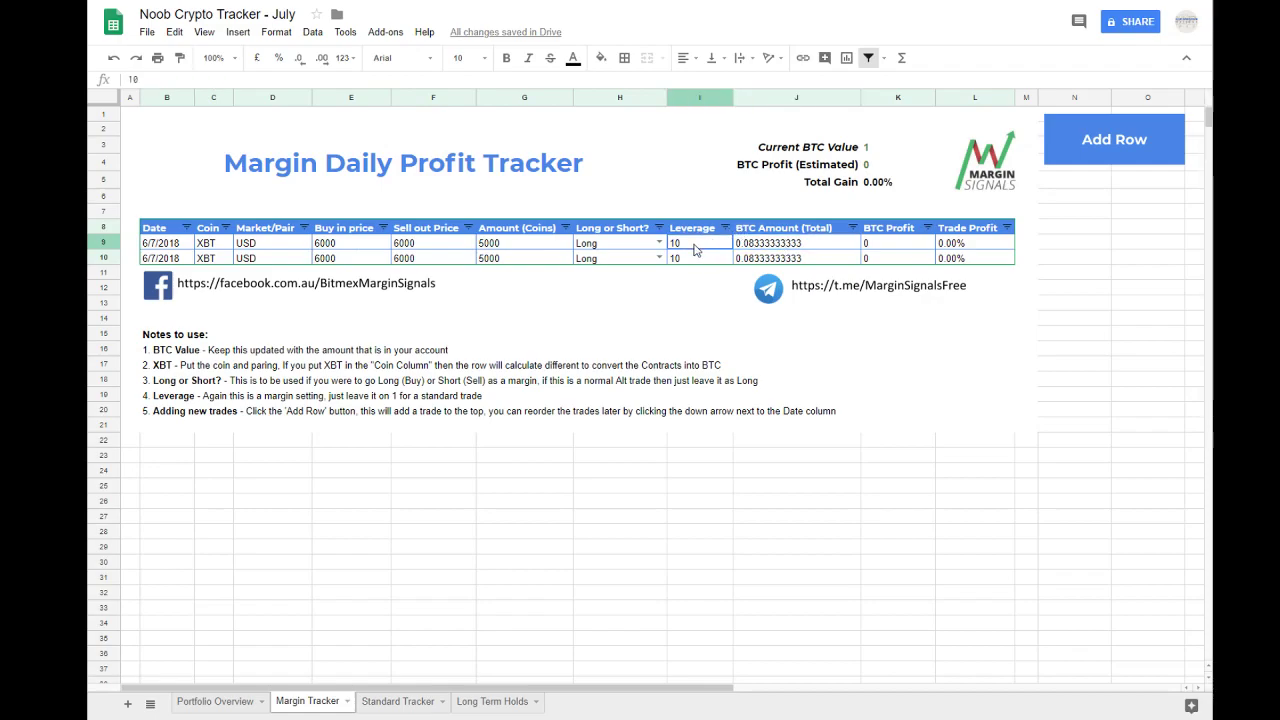
{"action": "type", "text": "1"}
{"action": "key", "text": "Return"}
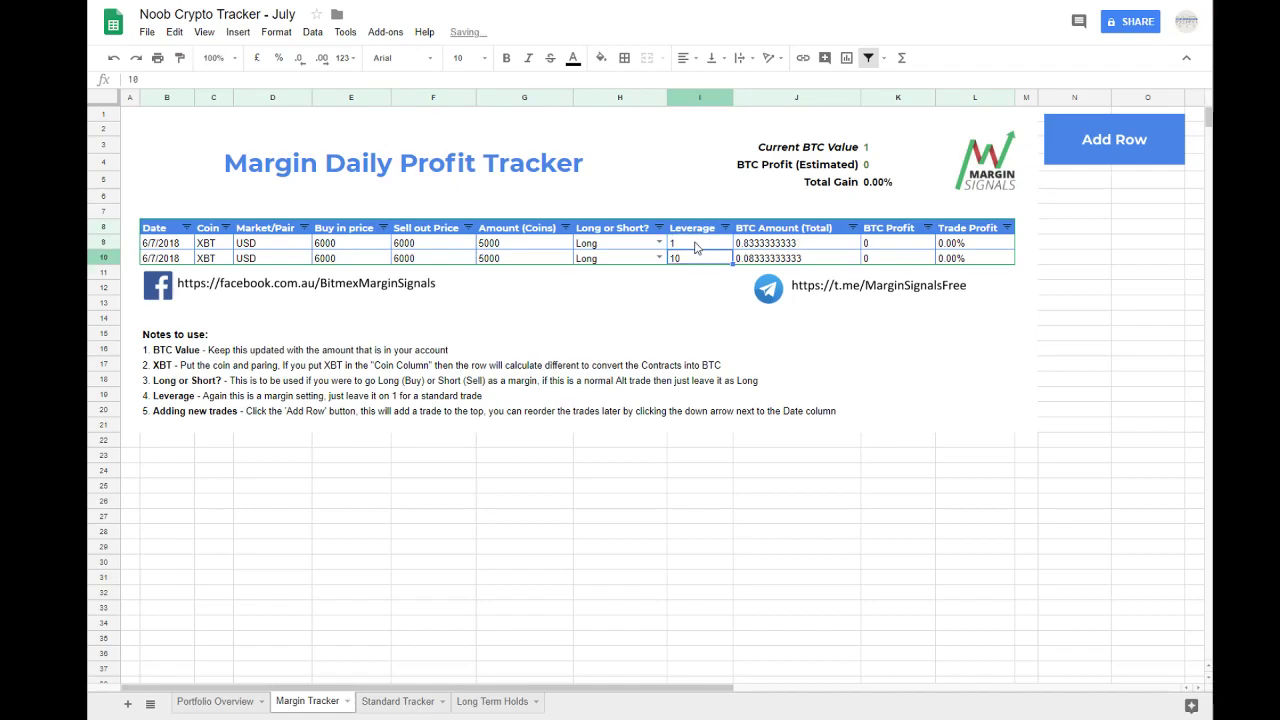
{"action": "left_click", "coordinate": [490, 247]}
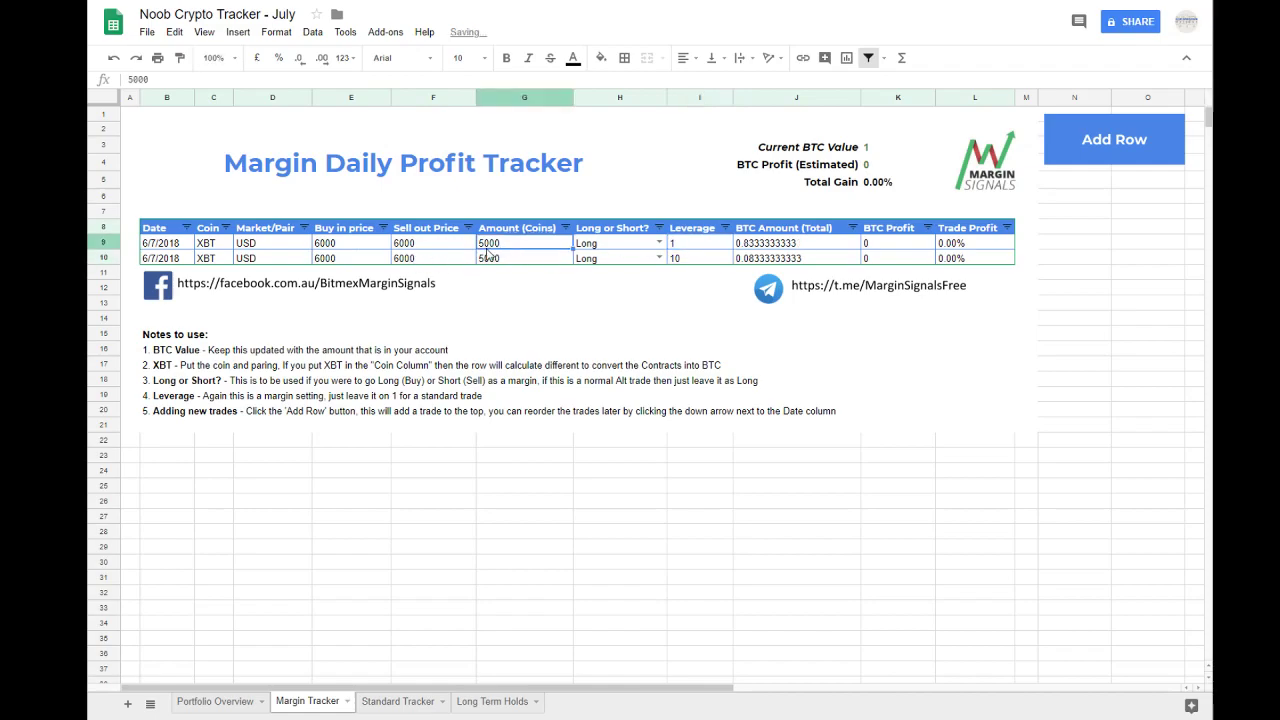
{"action": "left_click", "coordinate": [767, 247]}
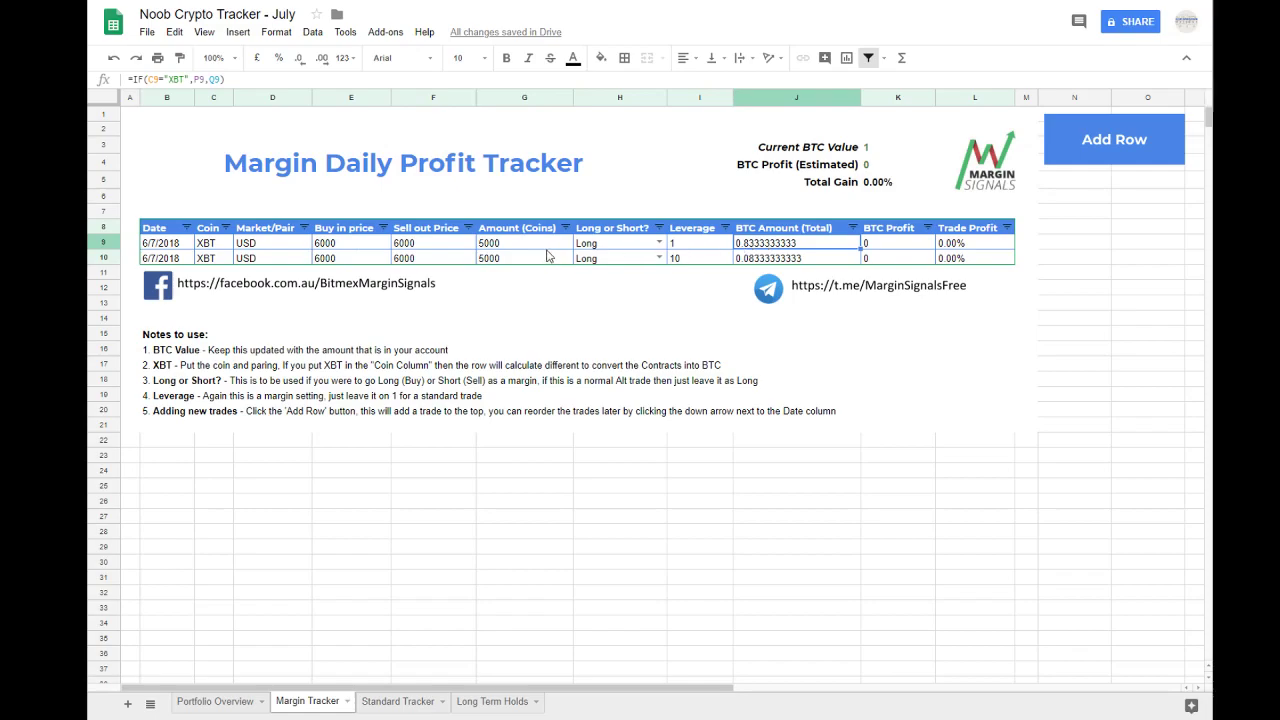
Step: Set the row 9 trade's amount to 6000 and check its BTC Amount (Total)
{"action": "left_click", "coordinate": [519, 248]}
{"action": "type", "text": "6000"}
{"action": "key", "text": "Return"}
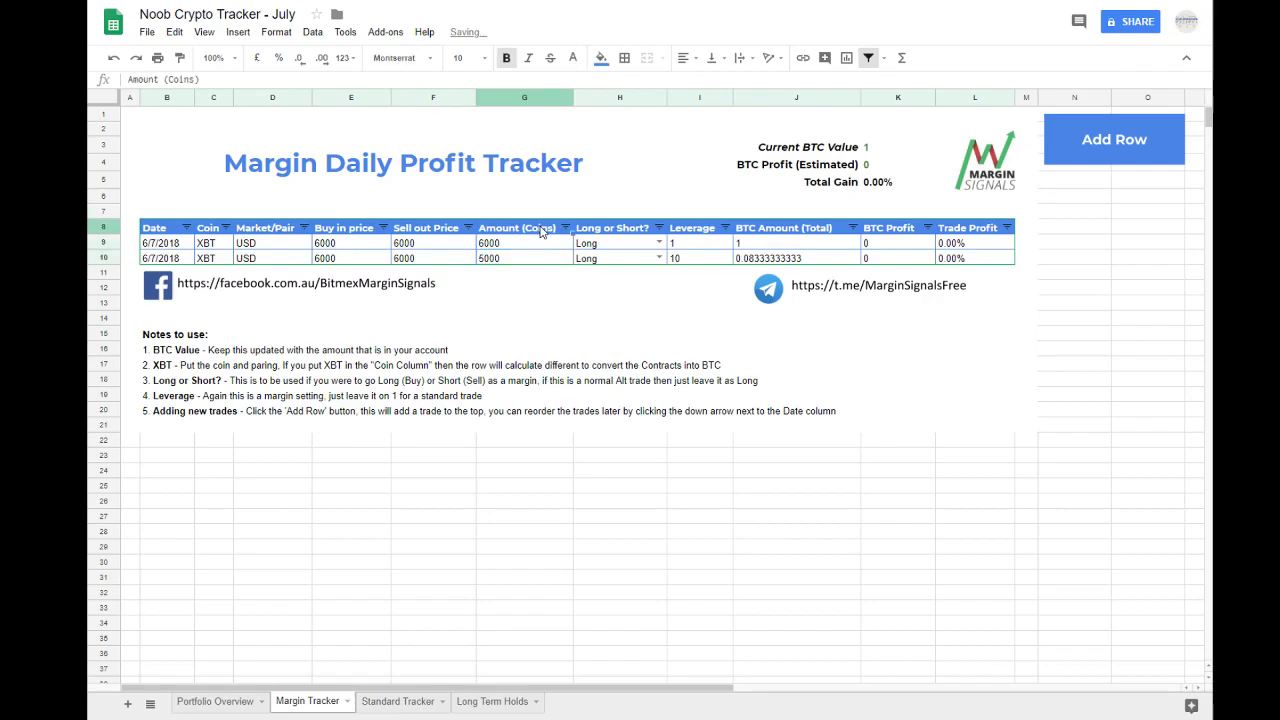
{"action": "left_click", "coordinate": [536, 246]}
{"action": "left_click", "coordinate": [757, 248]}
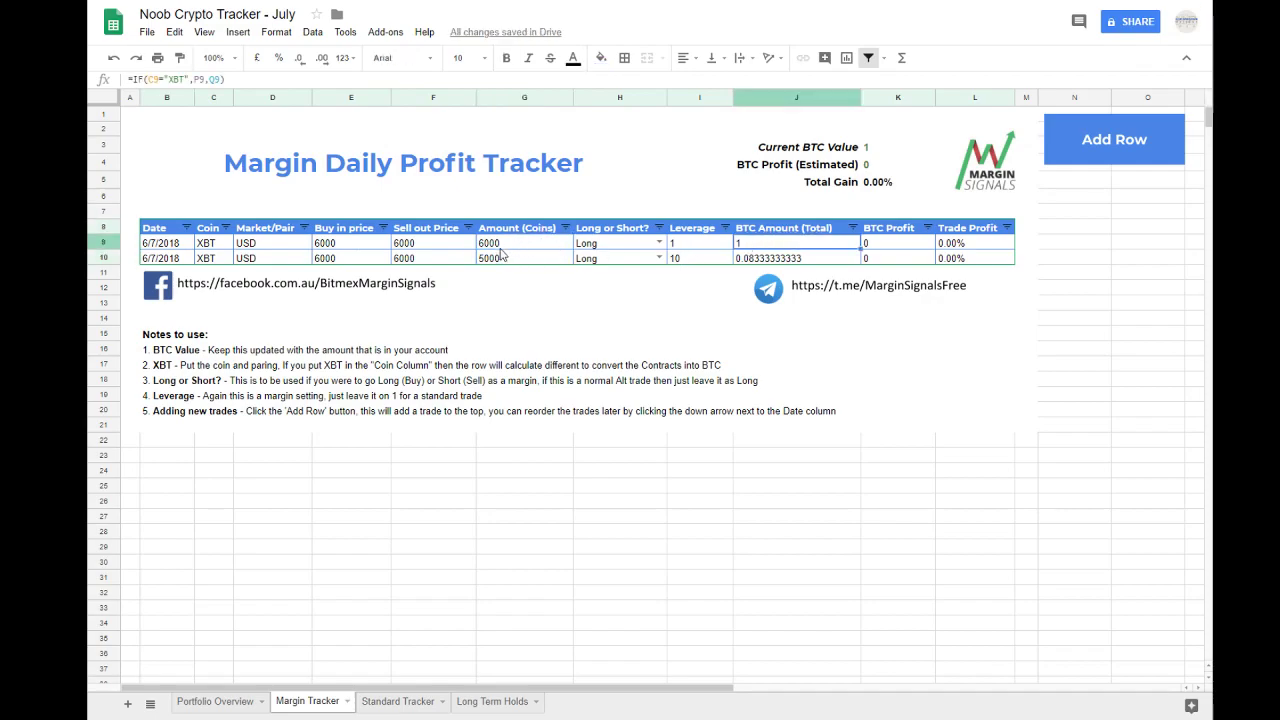
Step: Review the row 9 trade's leverage, buy-in price, sell-out price and amount
{"action": "left_click", "coordinate": [702, 250]}
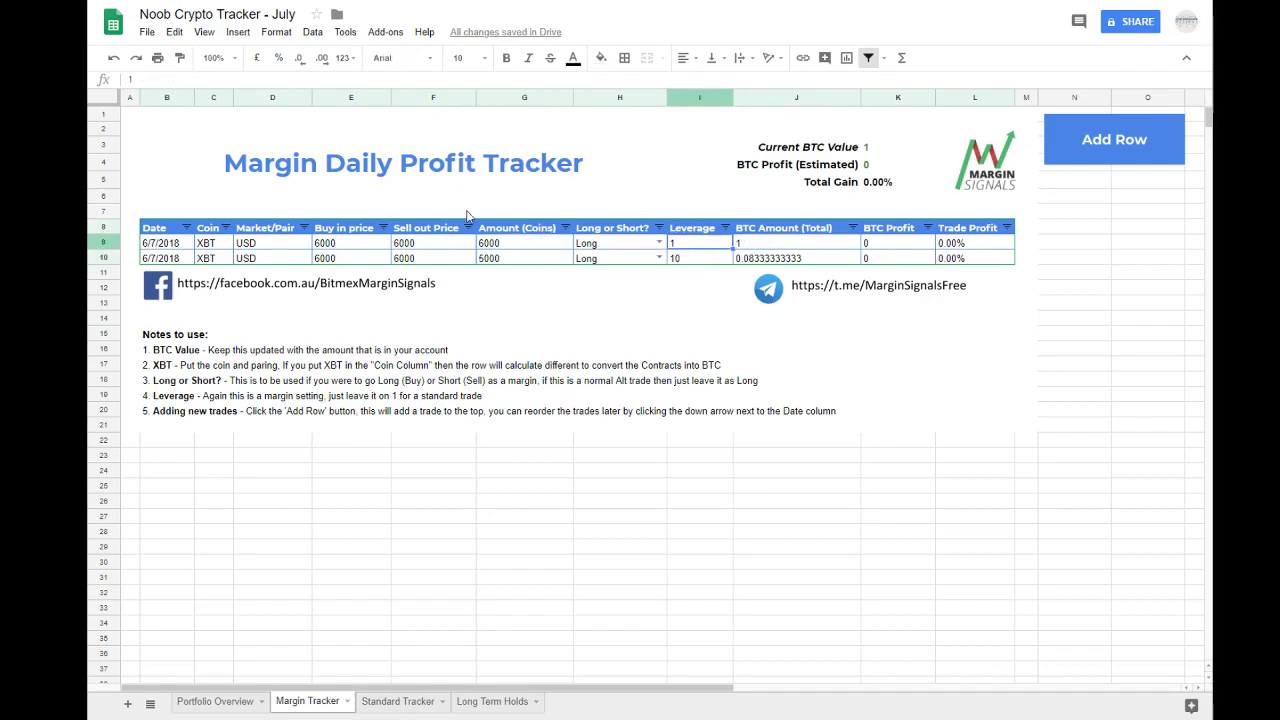
{"action": "left_click", "coordinate": [372, 250]}
{"action": "key", "text": "Right"}
{"action": "key", "text": "Right"}
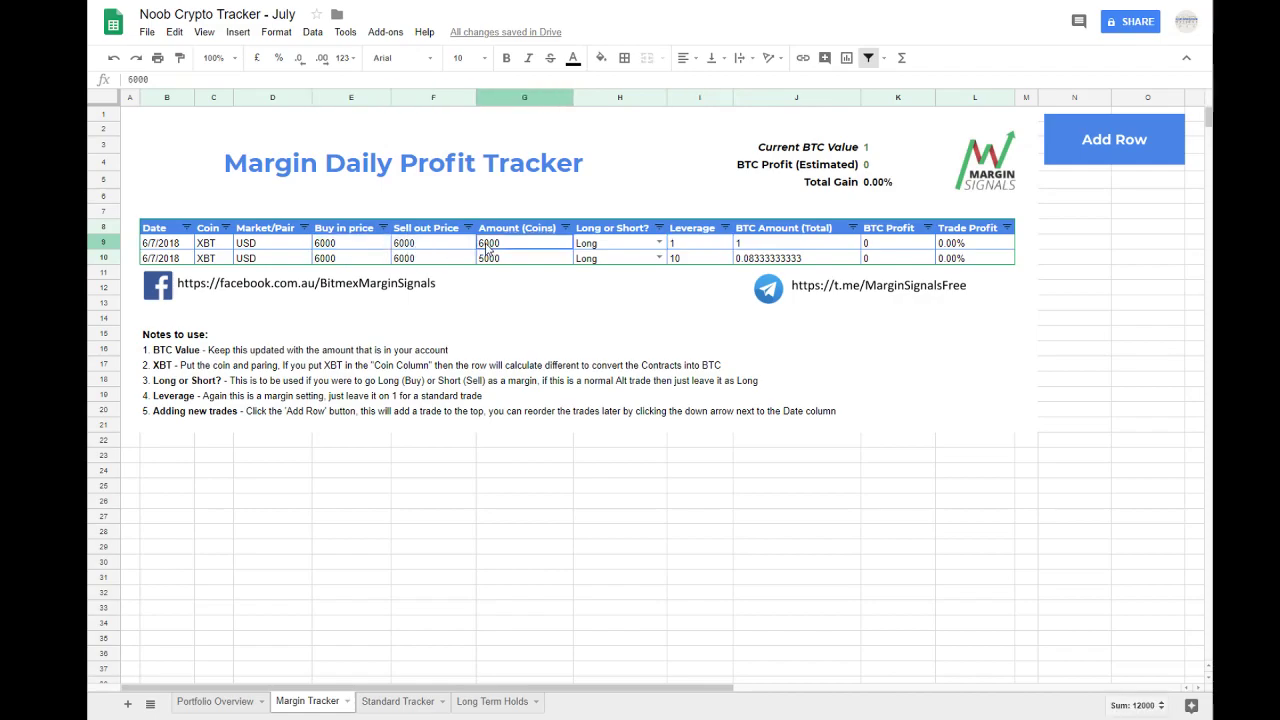
{"action": "left_click", "coordinate": [365, 250]}
{"action": "key", "text": "Right"}
{"action": "key", "text": "Right"}
Step: Set the row 9 trade's leverage to 10
{"action": "left_click", "coordinate": [678, 250]}
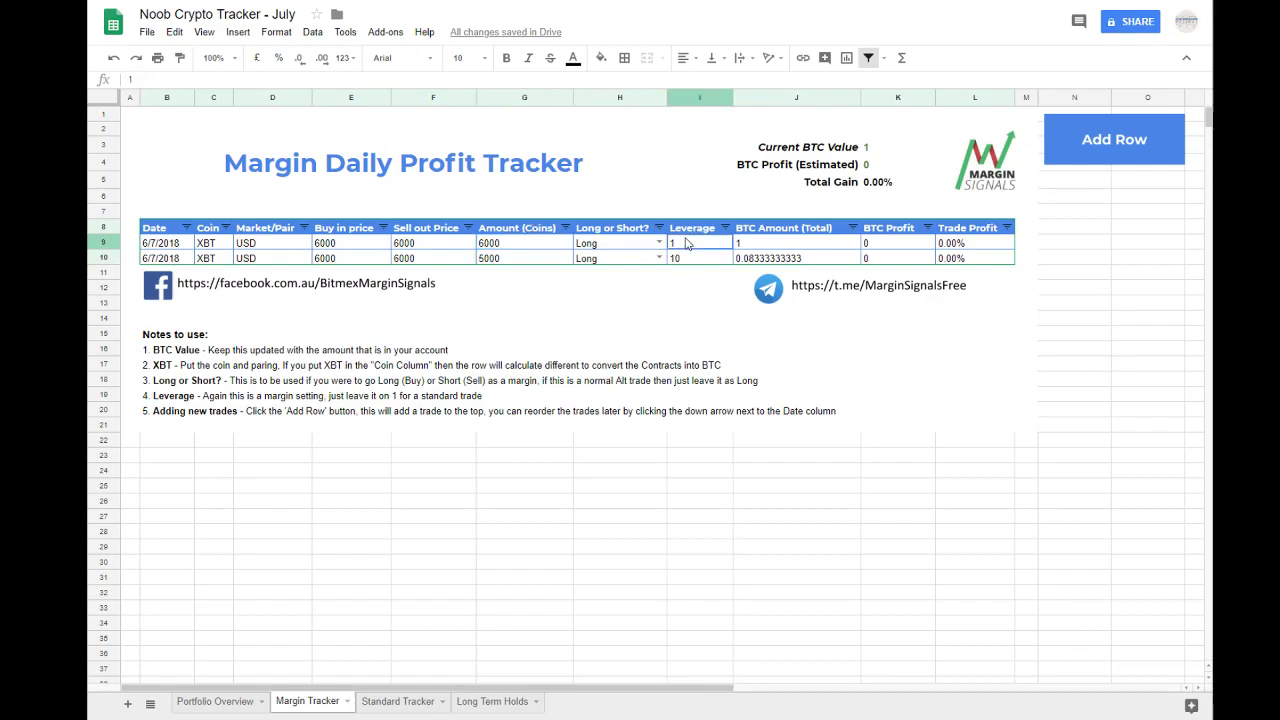
{"action": "type", "text": "10"}
{"action": "key", "text": "Return"}
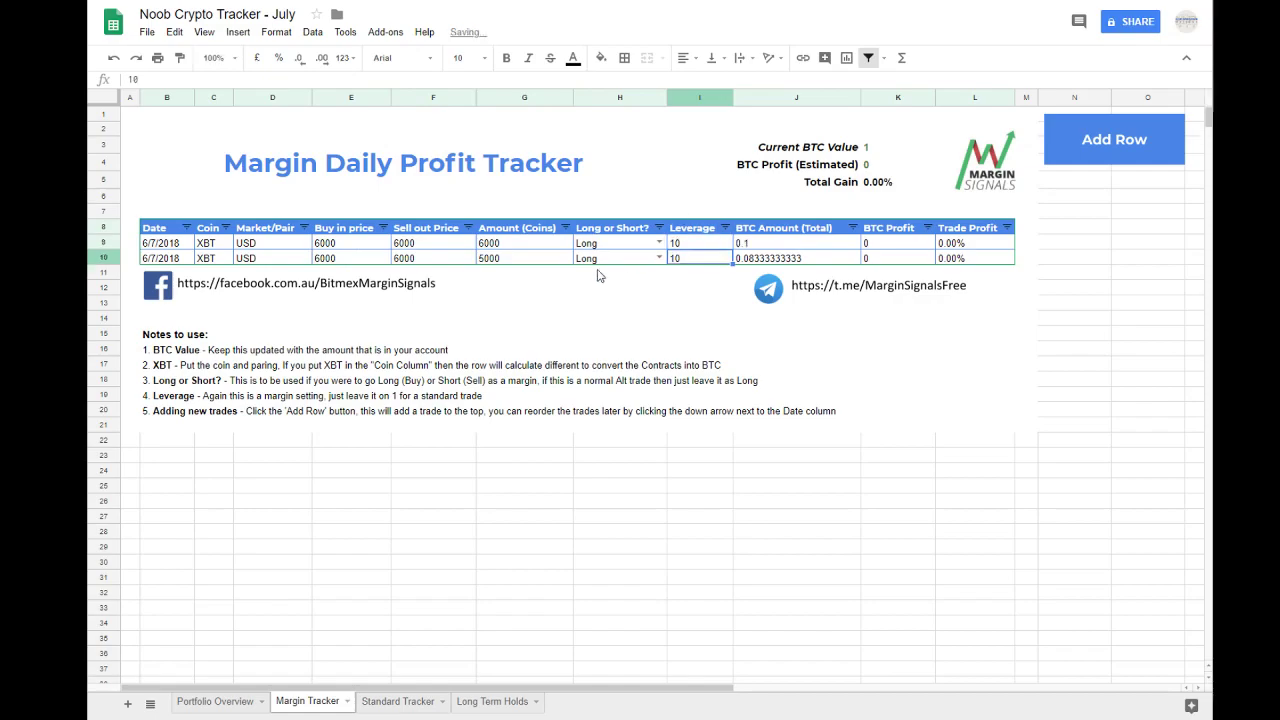
Step: Set the row 9 trade's sell-out price to 6500 and check its Trade Profit
{"action": "left_click", "coordinate": [421, 247]}
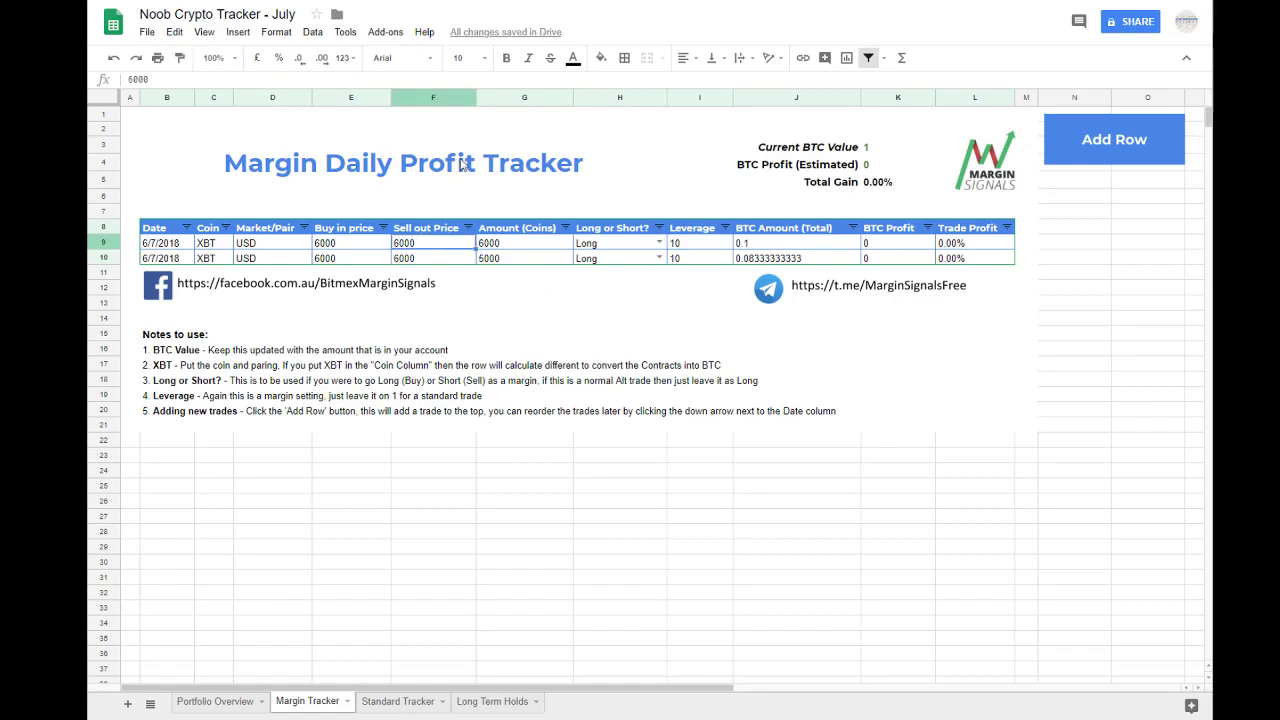
{"action": "type", "text": "6500"}
{"action": "key", "text": "Return"}
{"action": "left_click", "coordinate": [963, 246]}
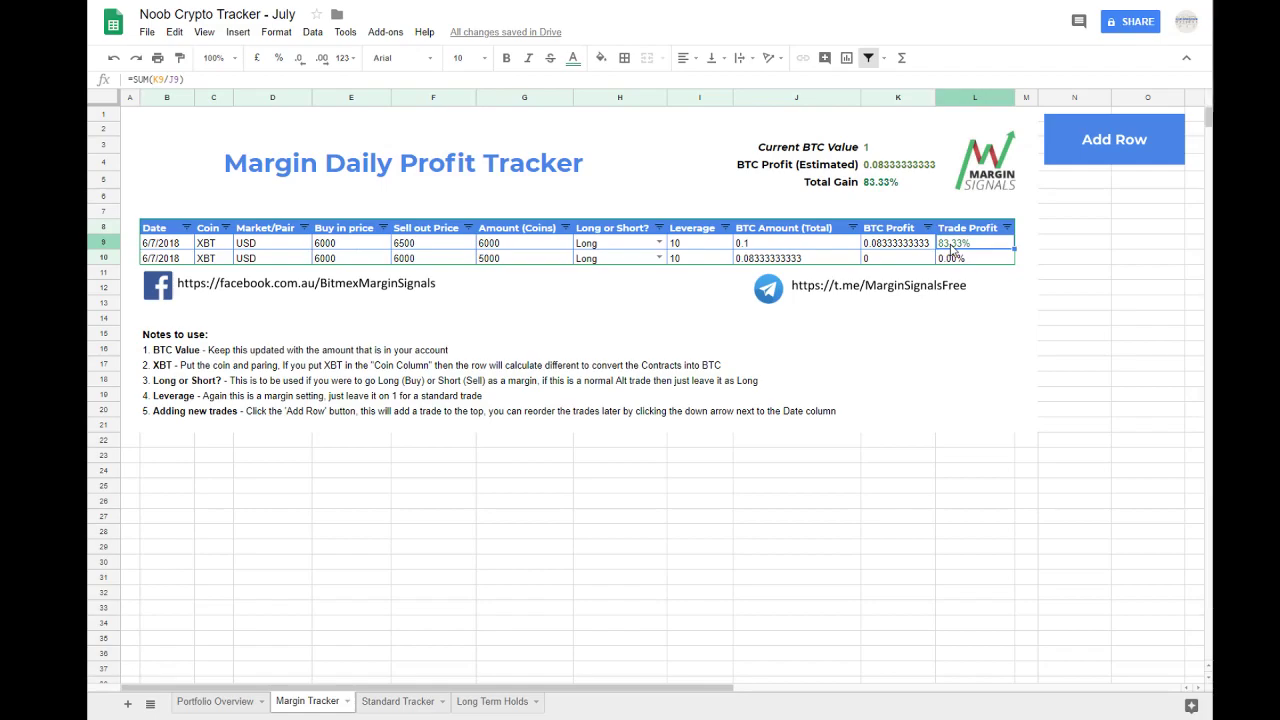
Step: Try a leverage of 1 for the row 9 trade and check its Trade Profit
{"action": "left_click", "coordinate": [713, 246]}
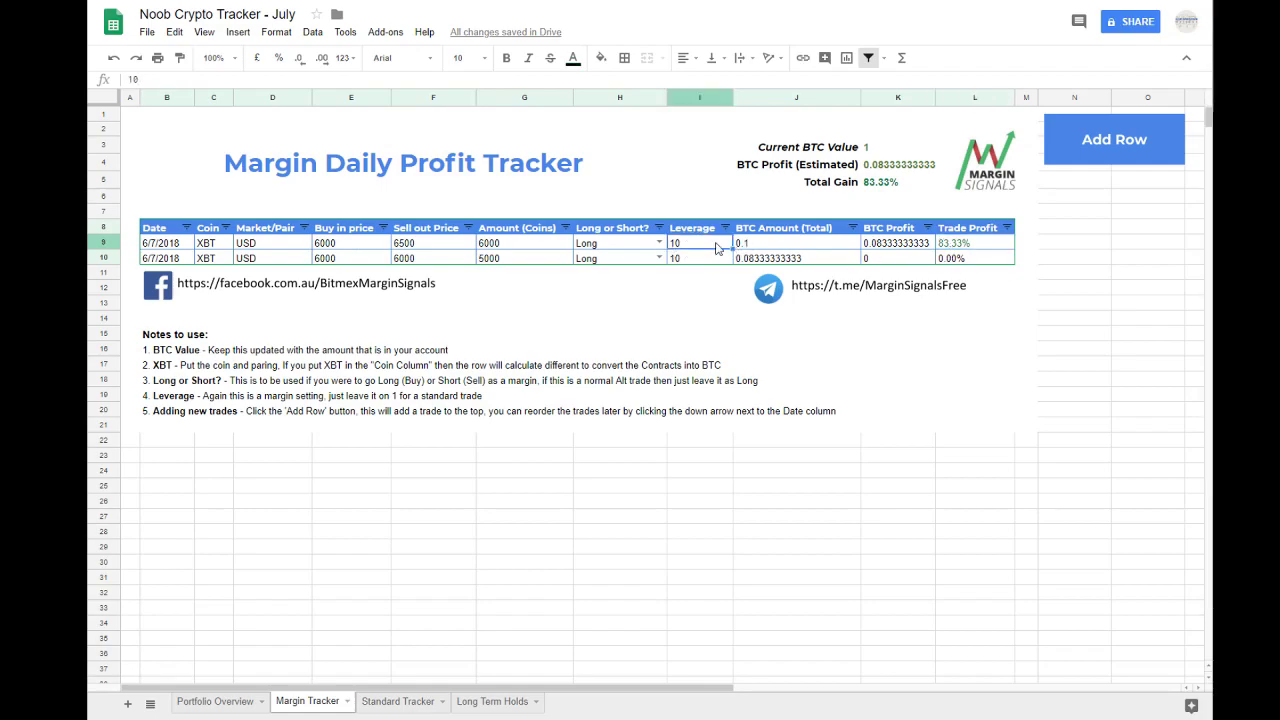
{"action": "type", "text": "1"}
{"action": "key", "text": "Return"}
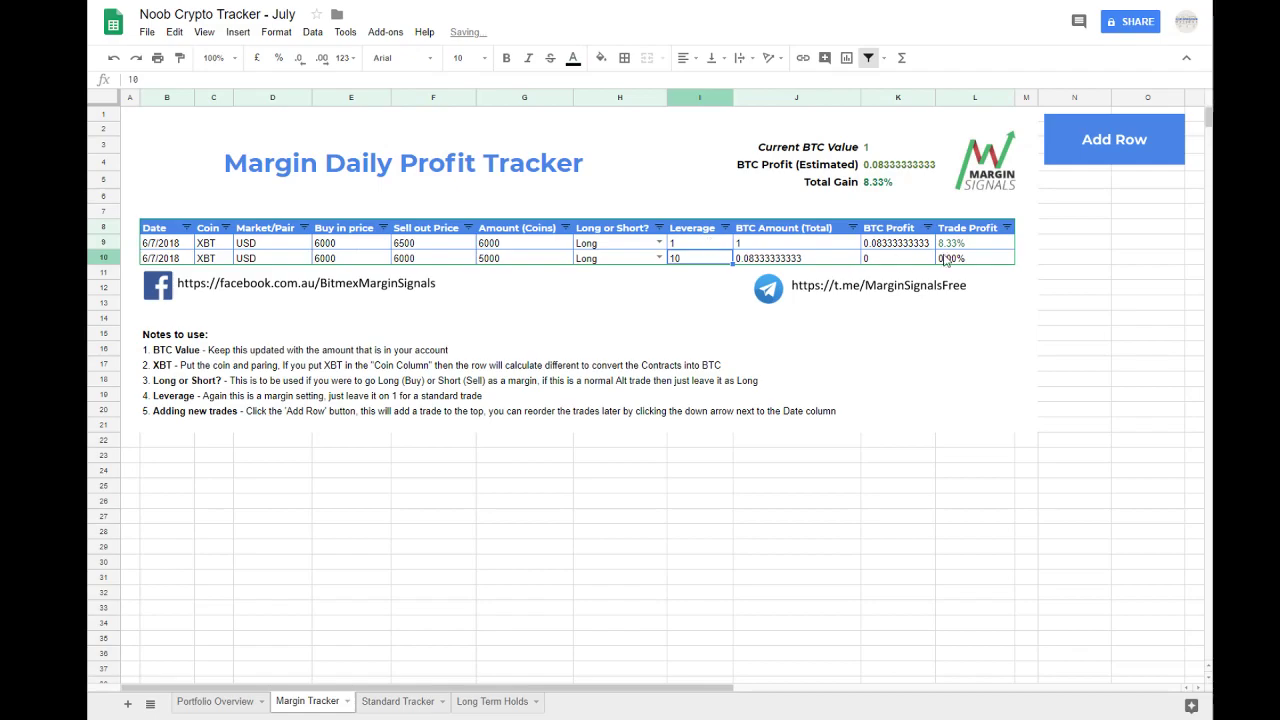
{"action": "left_click", "coordinate": [966, 245]}
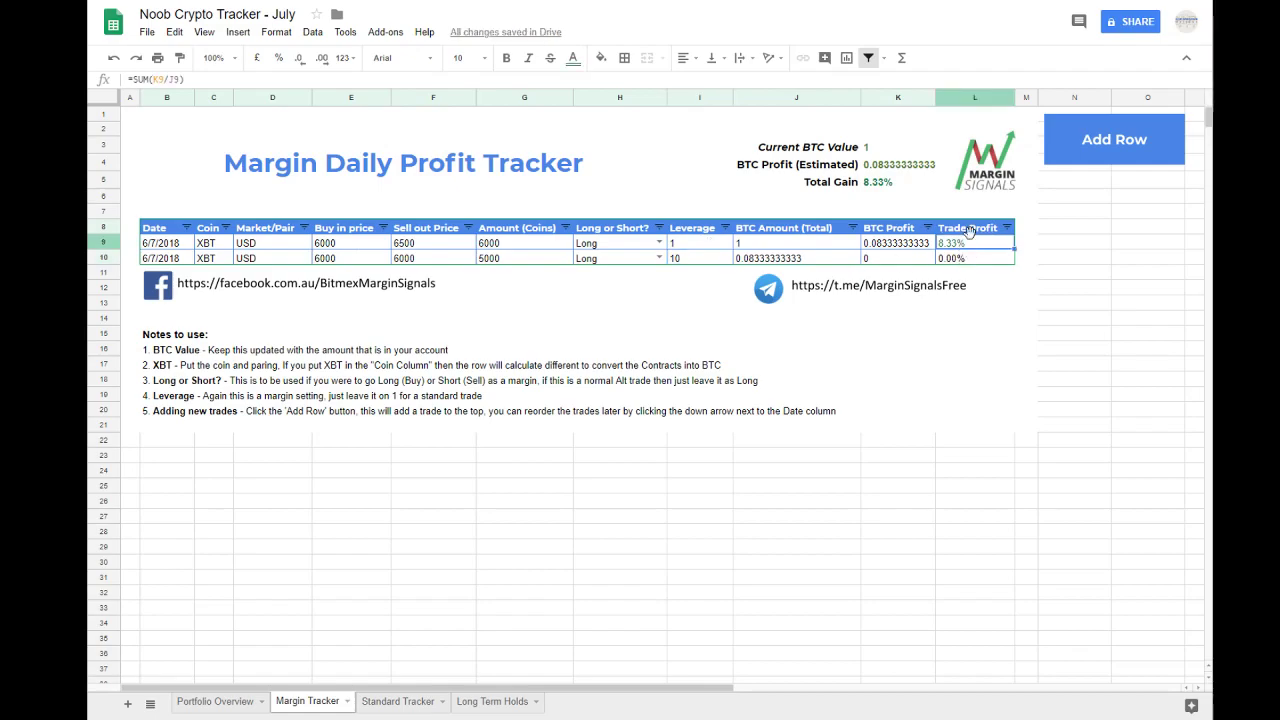
Step: Set the row 9 trade's leverage to 25, then check its Trade Profit and sell-out price
{"action": "left_click", "coordinate": [682, 246]}
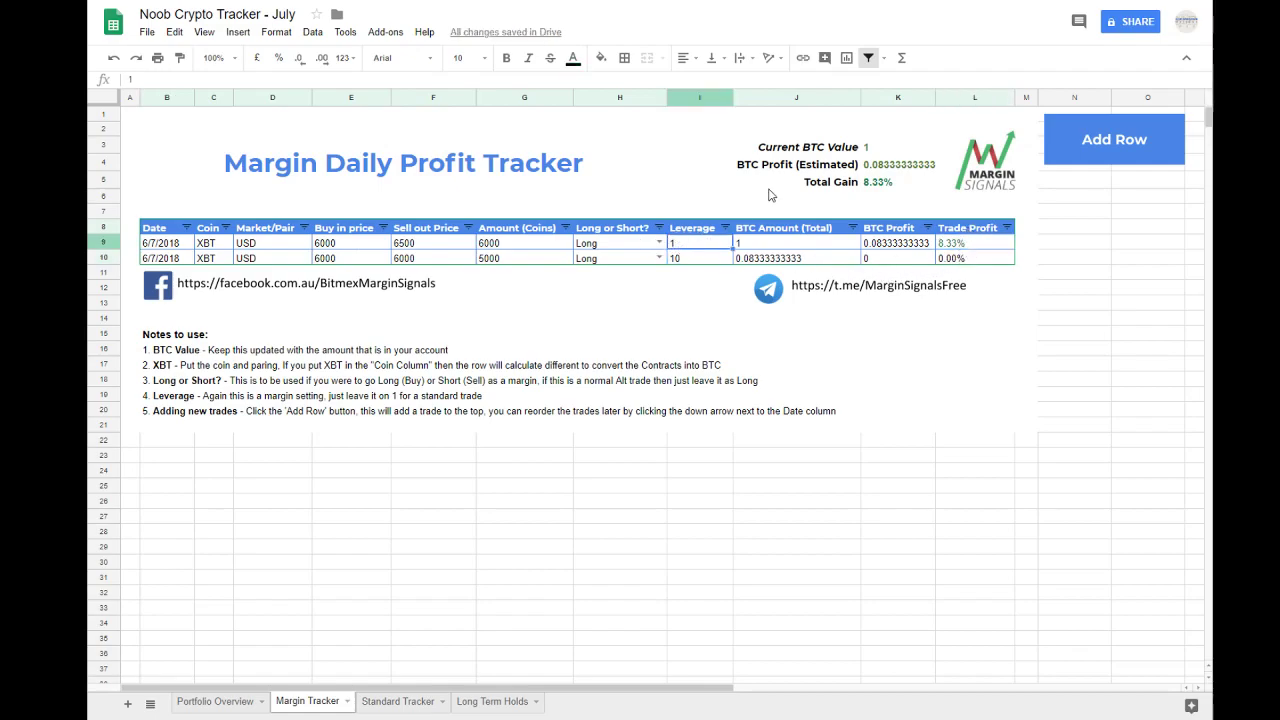
{"action": "type", "text": "25"}
{"action": "key", "text": "Return"}
{"action": "left_click", "coordinate": [941, 242]}
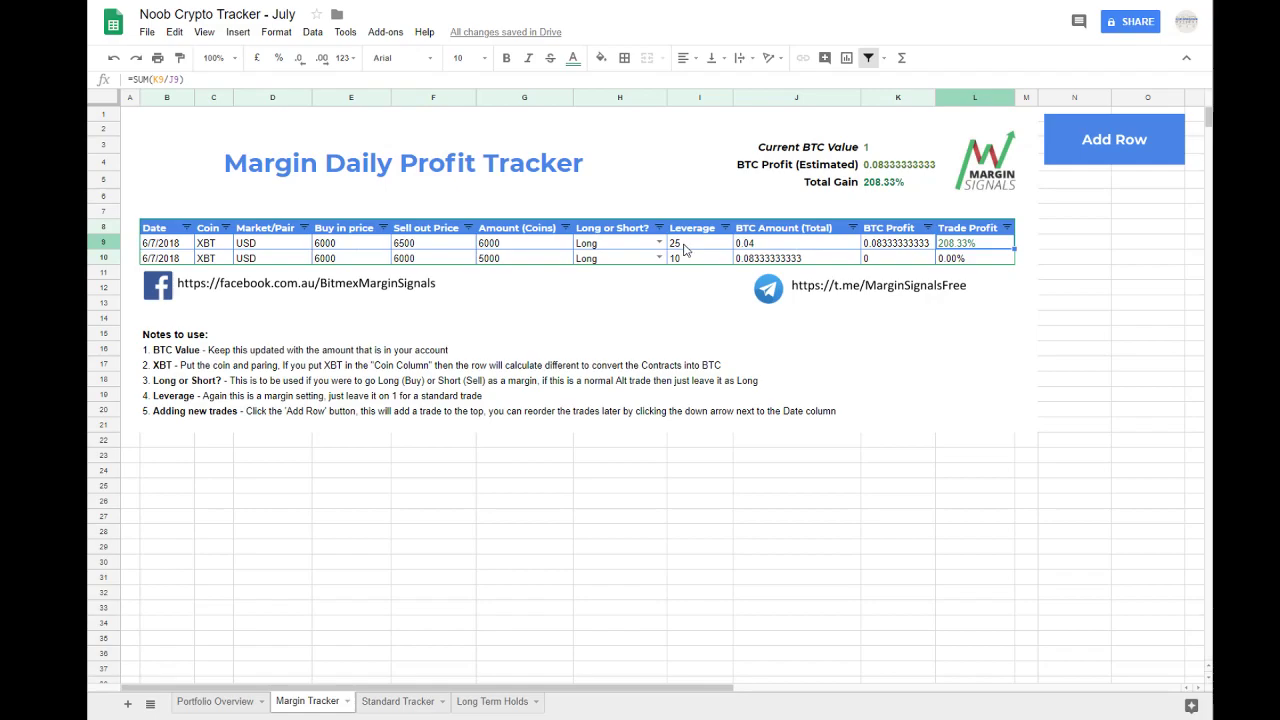
{"action": "left_click", "coordinate": [422, 244]}
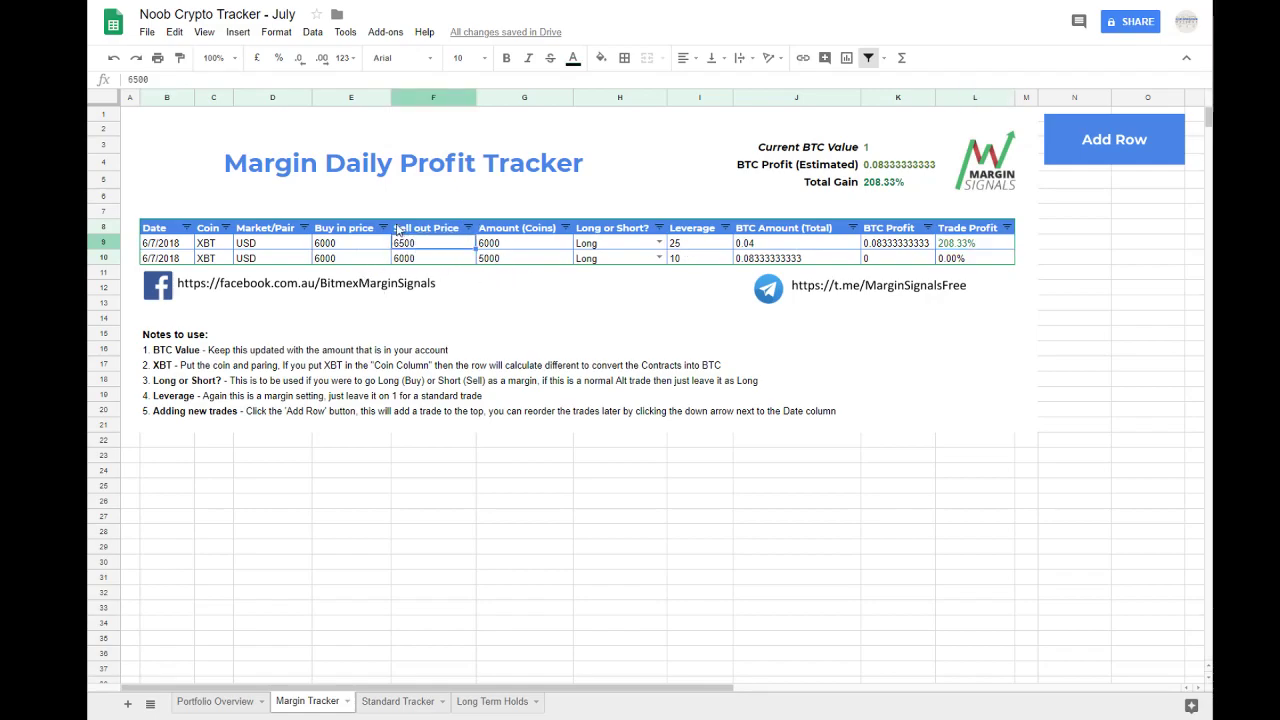
Step: Date the row 10 trade 7/7/2018 and set its coin to ADA and its market pair to XBT
{"action": "left_click", "coordinate": [170, 260]}
{"action": "type", "text": "07/"}
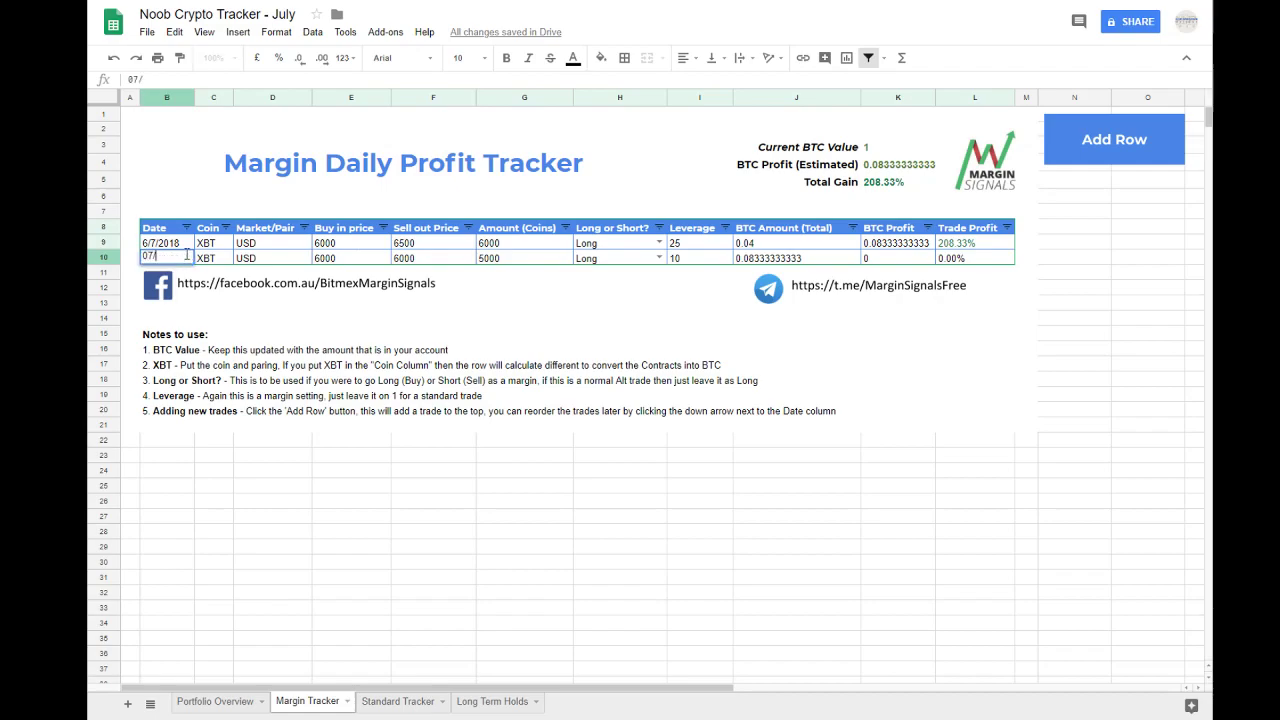
{"action": "type", "text": "07/2018"}
{"action": "key", "text": "Tab"}
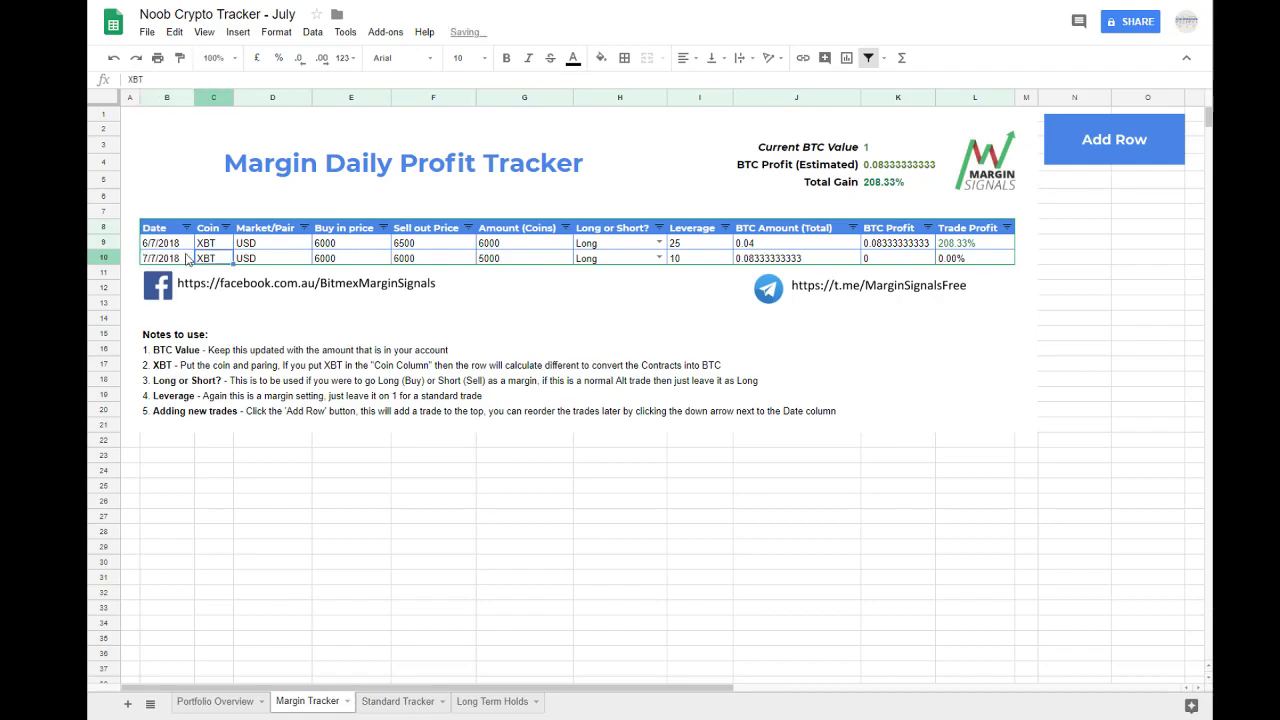
{"action": "type", "text": "ADA"}
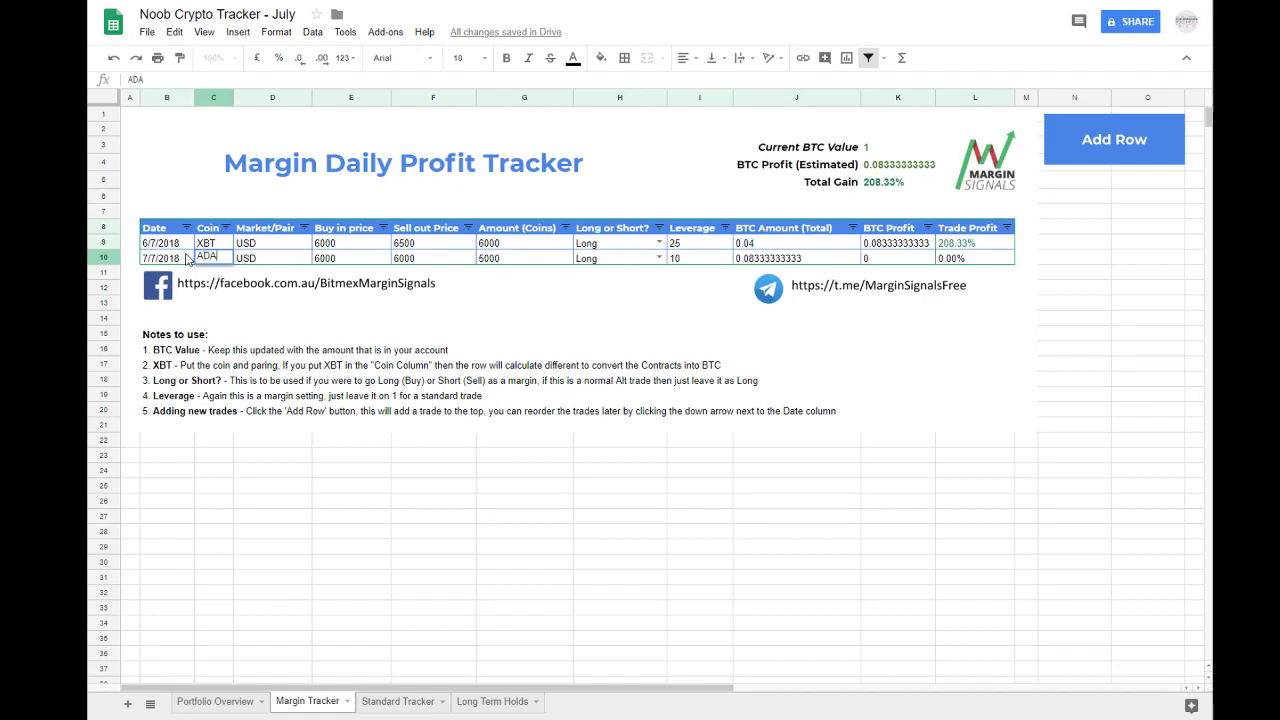
{"action": "key", "text": "Tab"}
{"action": "type", "text": "XBT"}
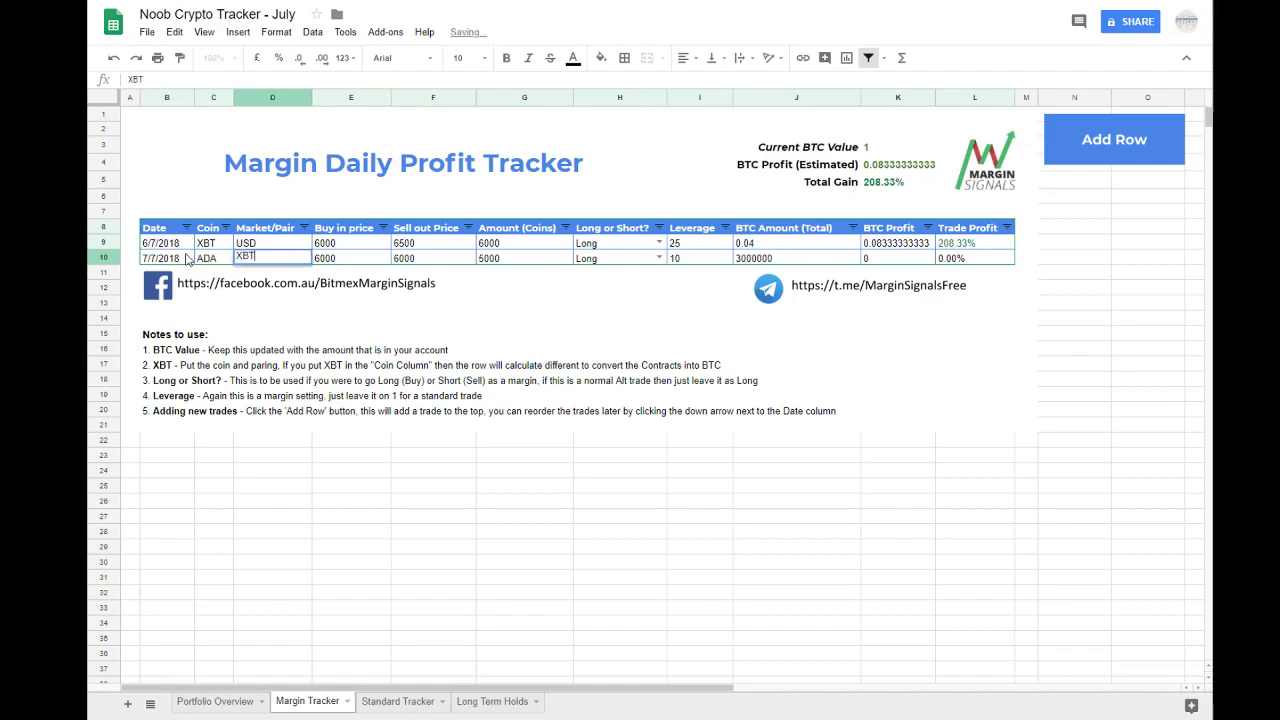
{"action": "key", "text": "Tab"}
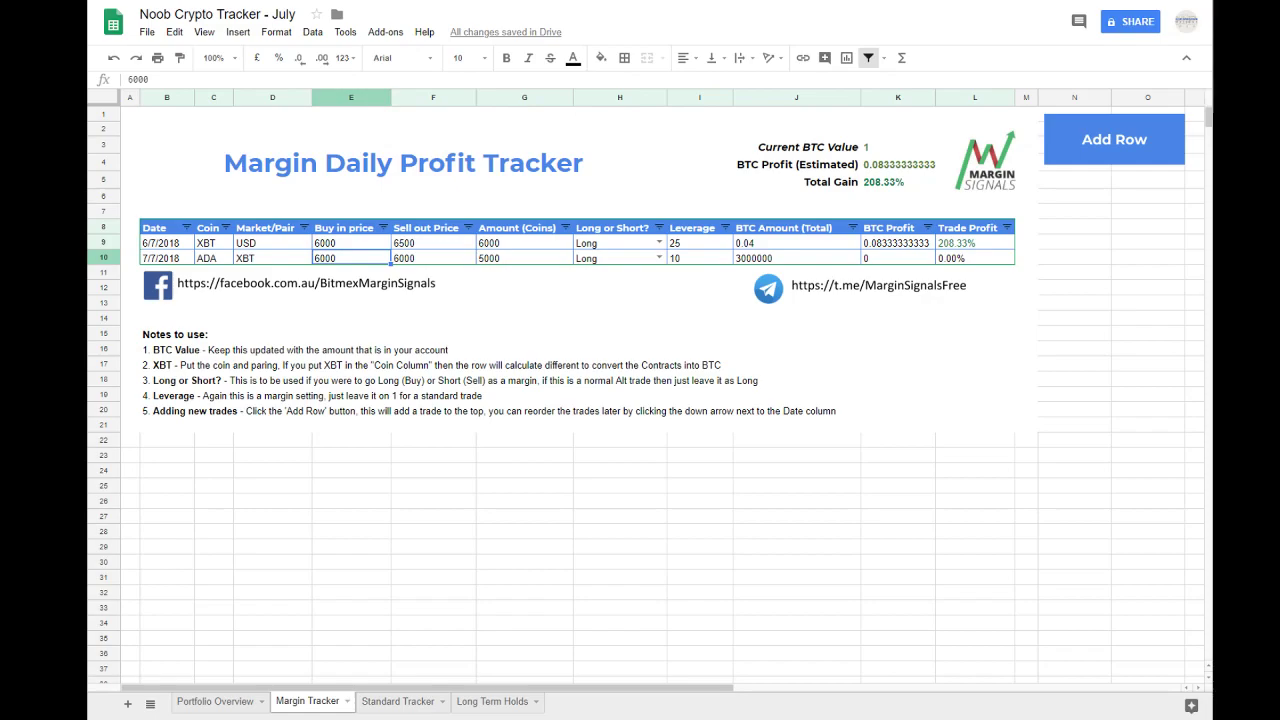
Step: Set the ADA trade's buy-in price to 0.0000232 and its sell-out price to 0.0000215
{"action": "double_click", "coordinate": [335, 262]}
{"action": "left_click_drag", "start_coordinate": [344, 260], "coordinate": [271, 258]}
{"action": "type", "text": "0.00002320"}
{"action": "left_click", "coordinate": [424, 263]}
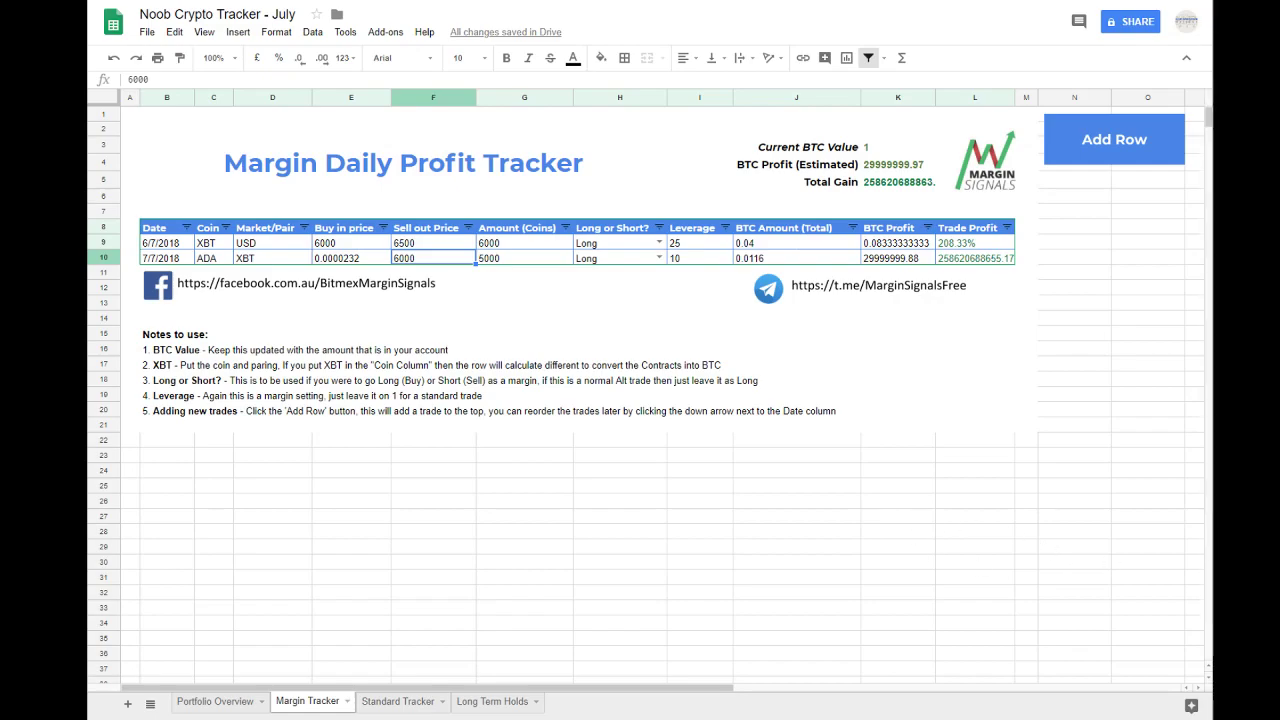
{"action": "double_click", "coordinate": [437, 262]}
{"action": "type", "text": "0.000023150"}
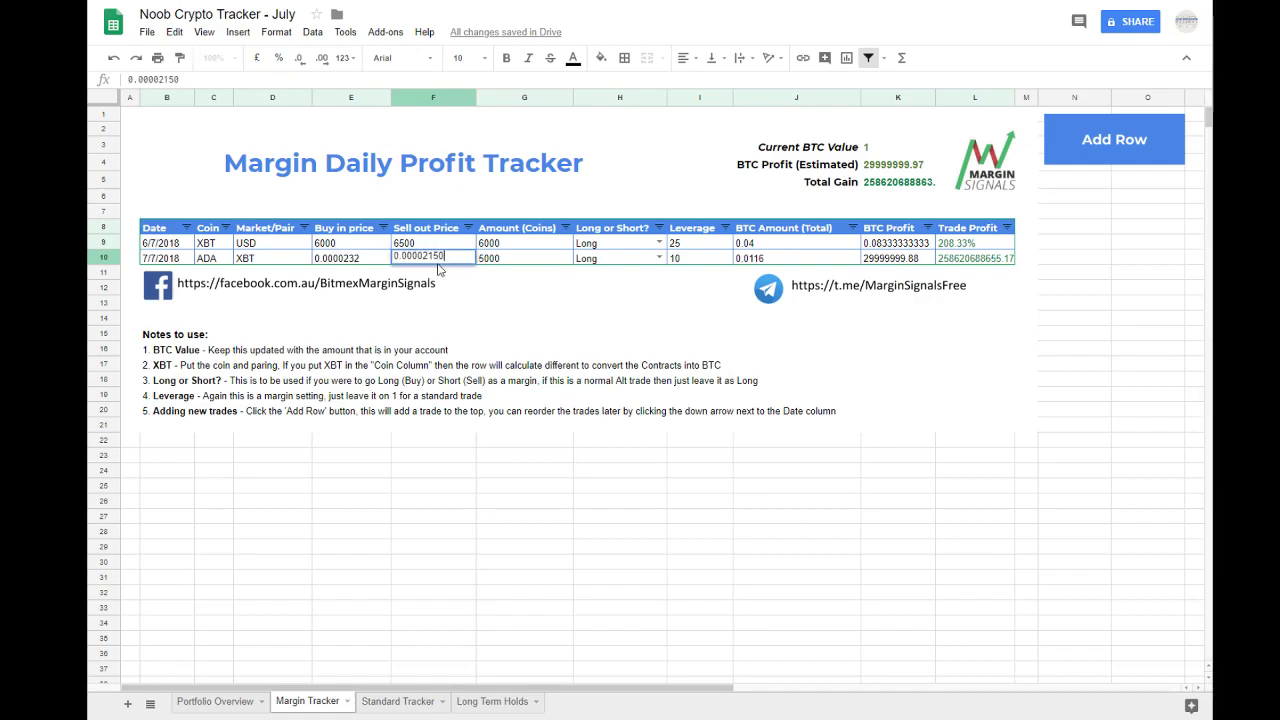
{"action": "key", "text": "Tab"}
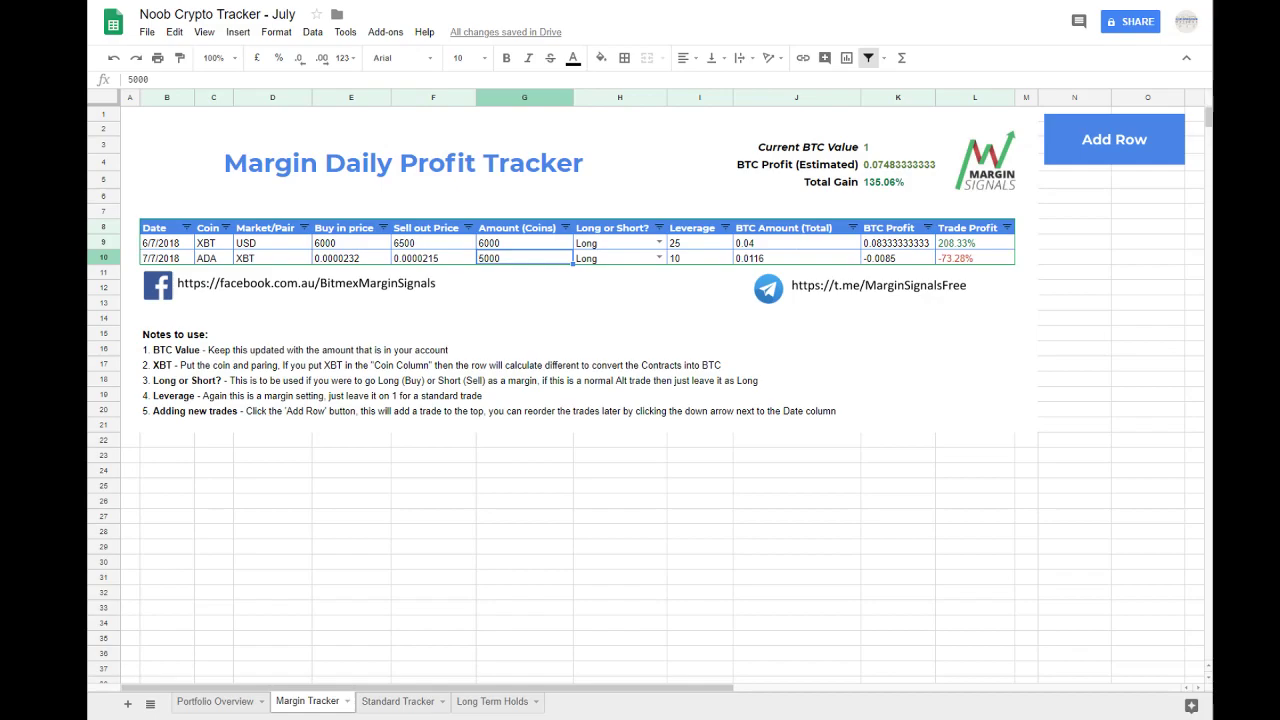
Step: Set the ADA trade's amount to 20000 and compare both trades' amounts and BTC Amount (Total) cells
{"action": "left_click", "coordinate": [687, 260]}
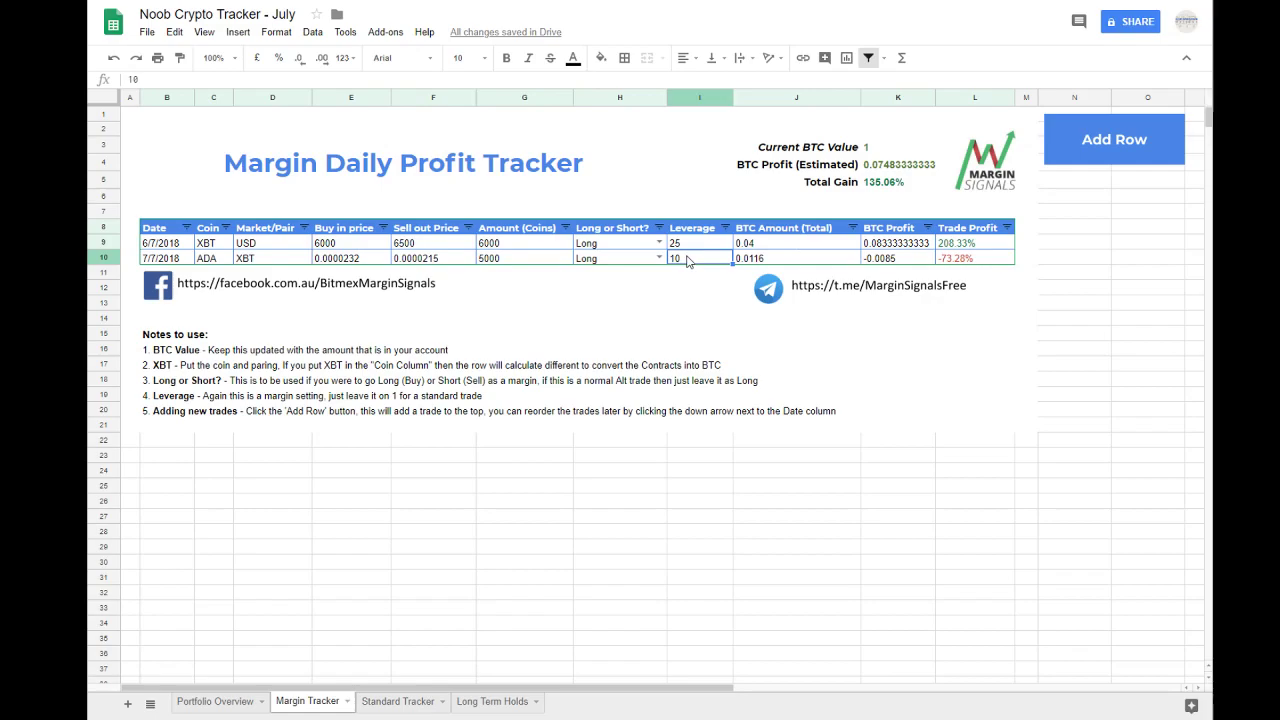
{"action": "left_click", "coordinate": [505, 258]}
{"action": "type", "text": "2000"}
{"action": "key", "text": "Return"}
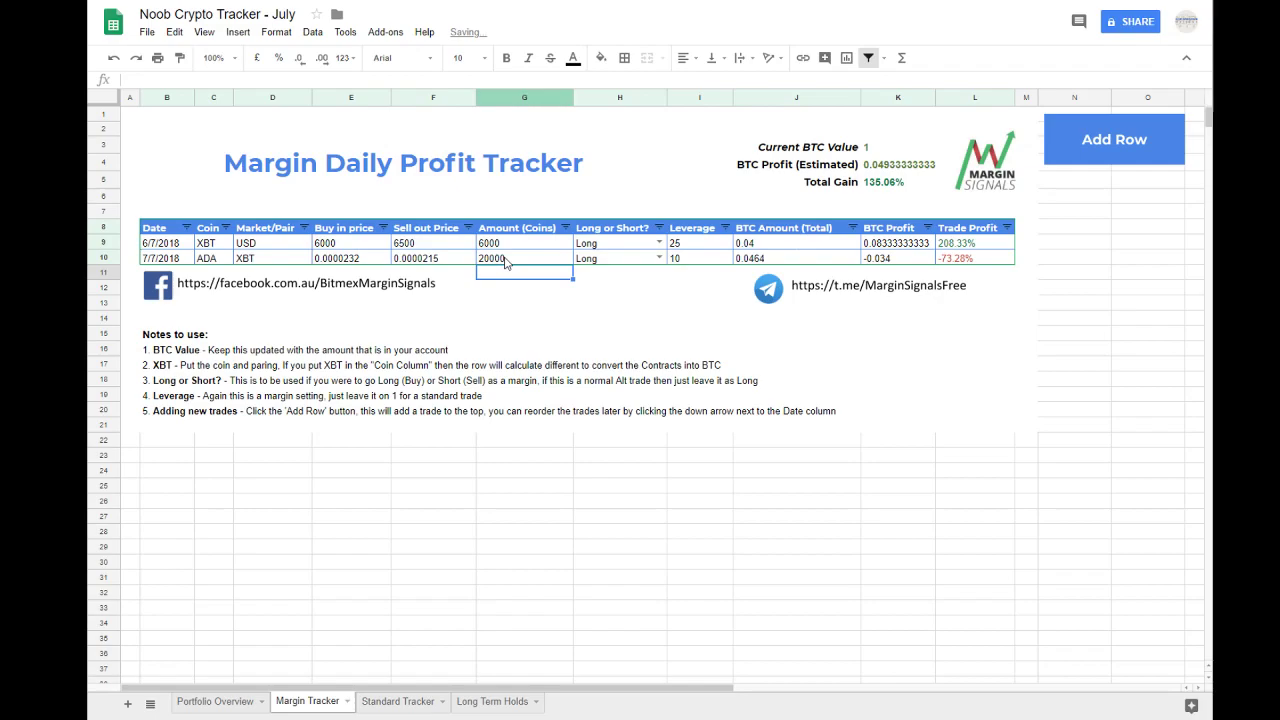
{"action": "left_click", "coordinate": [514, 260]}
{"action": "left_click", "coordinate": [523, 248]}
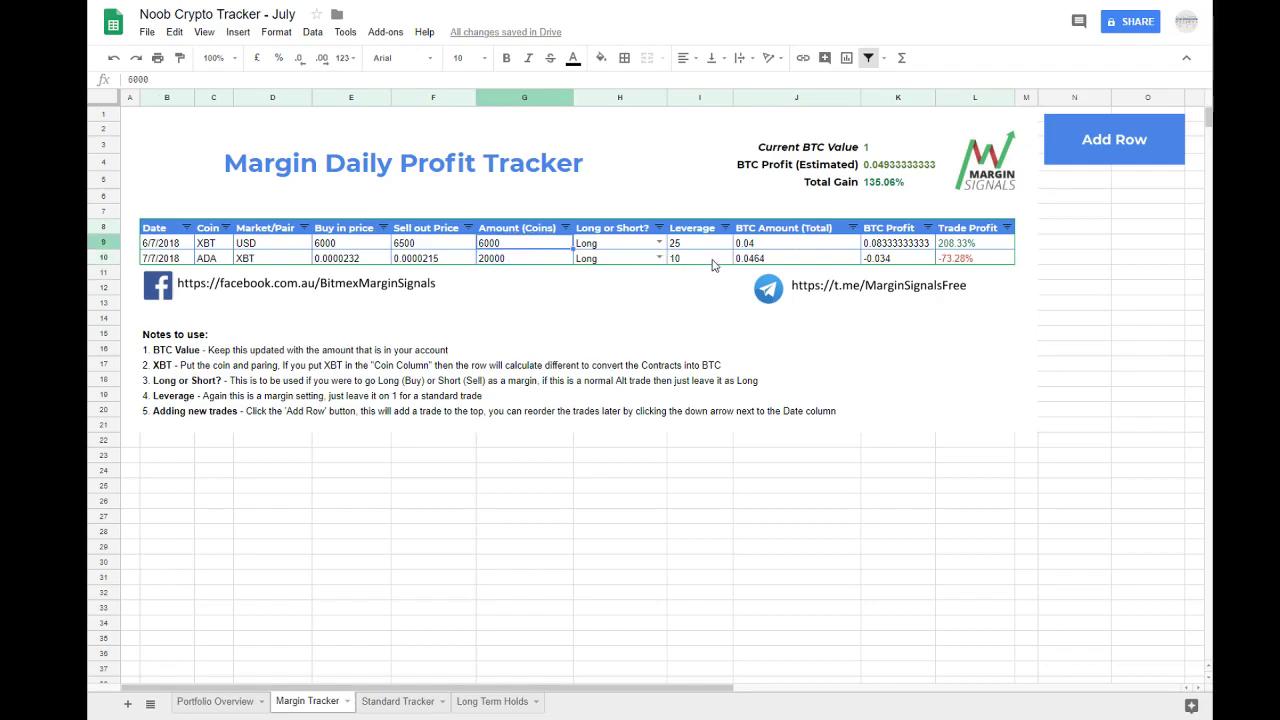
{"action": "left_click_drag", "start_coordinate": [758, 249], "coordinate": [755, 263]}
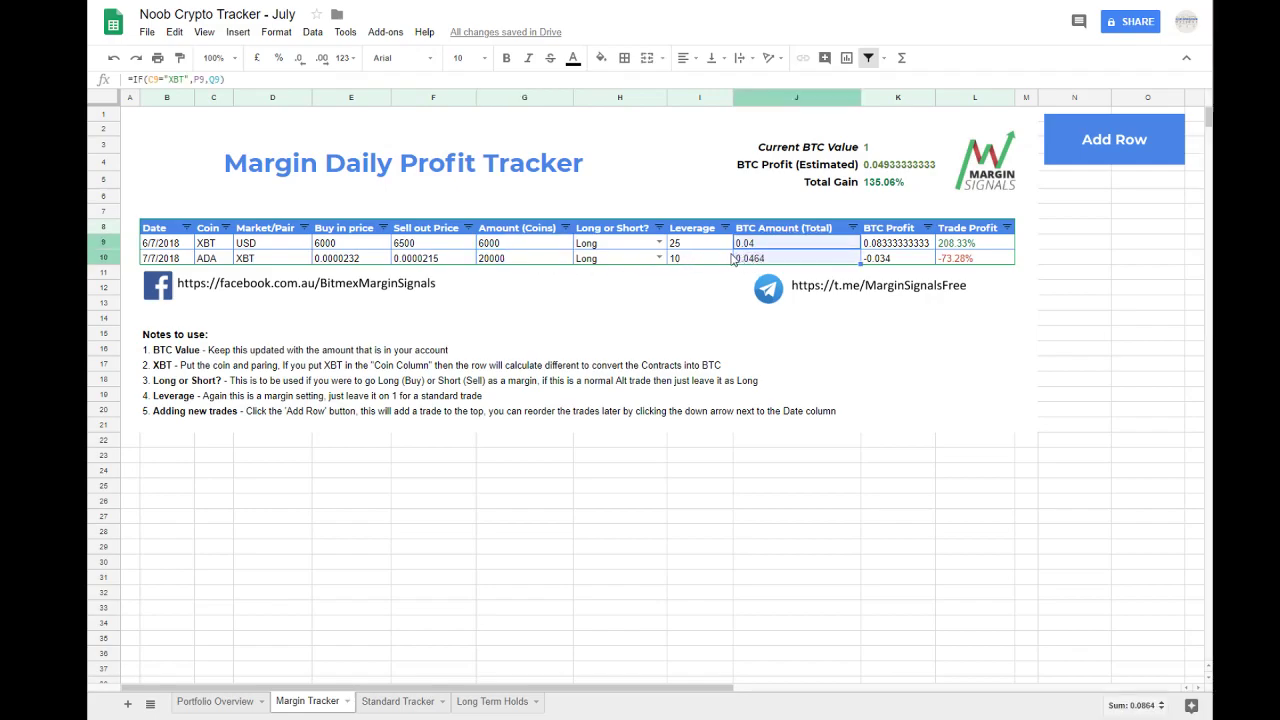
Step: Set the ADA trade in row 10 to Short and check its leverage and BTC Amount (Total) cells
{"action": "left_click", "coordinate": [659, 258]}
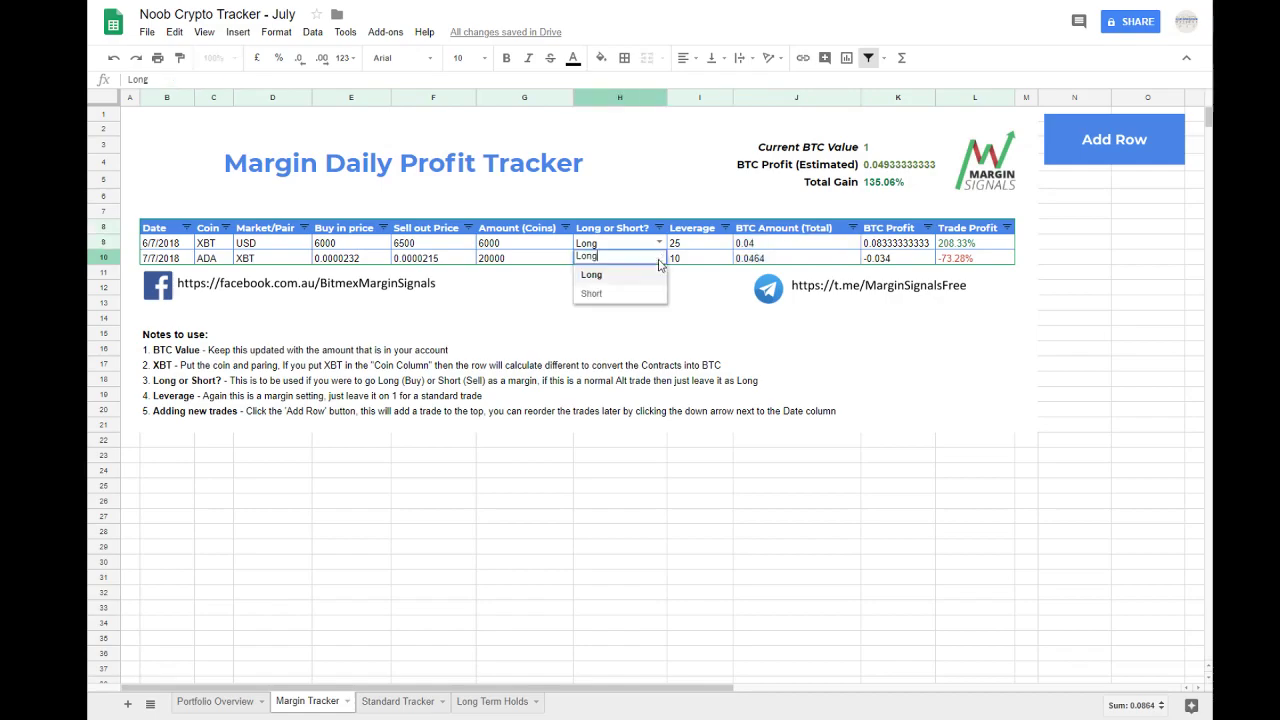
{"action": "left_click", "coordinate": [591, 293]}
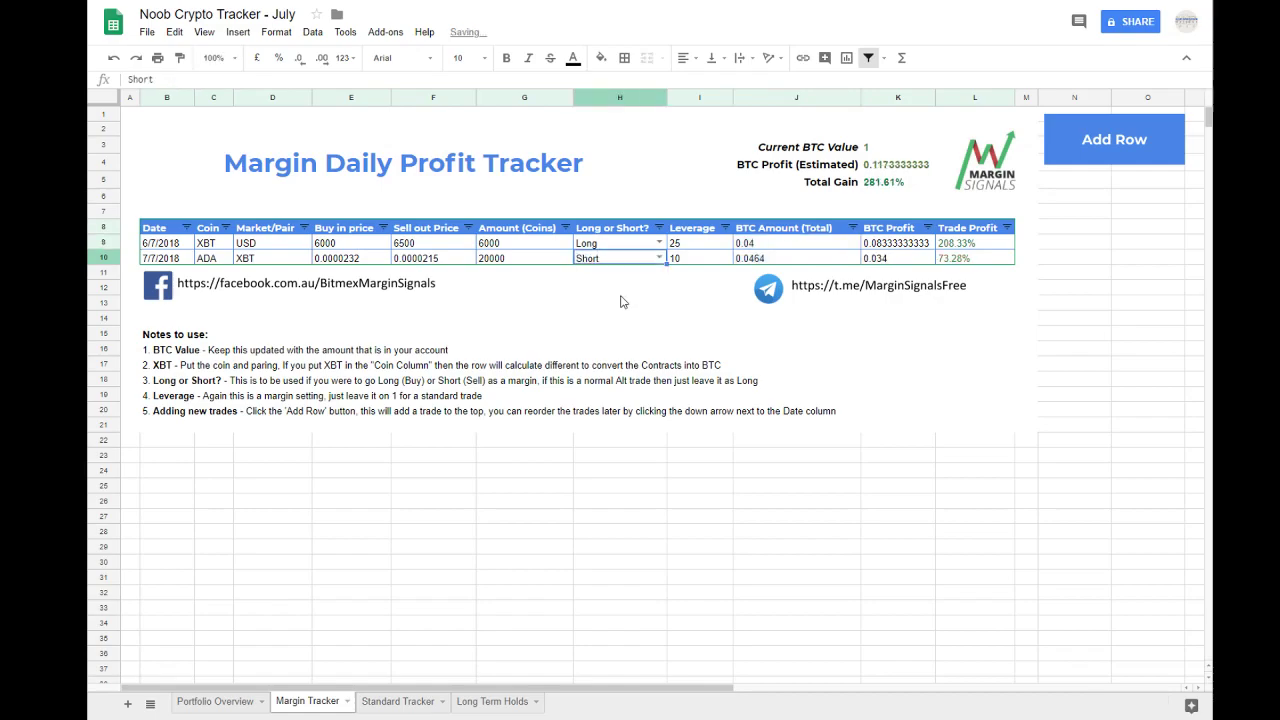
{"action": "left_click", "coordinate": [690, 260]}
{"action": "left_click", "coordinate": [776, 262]}
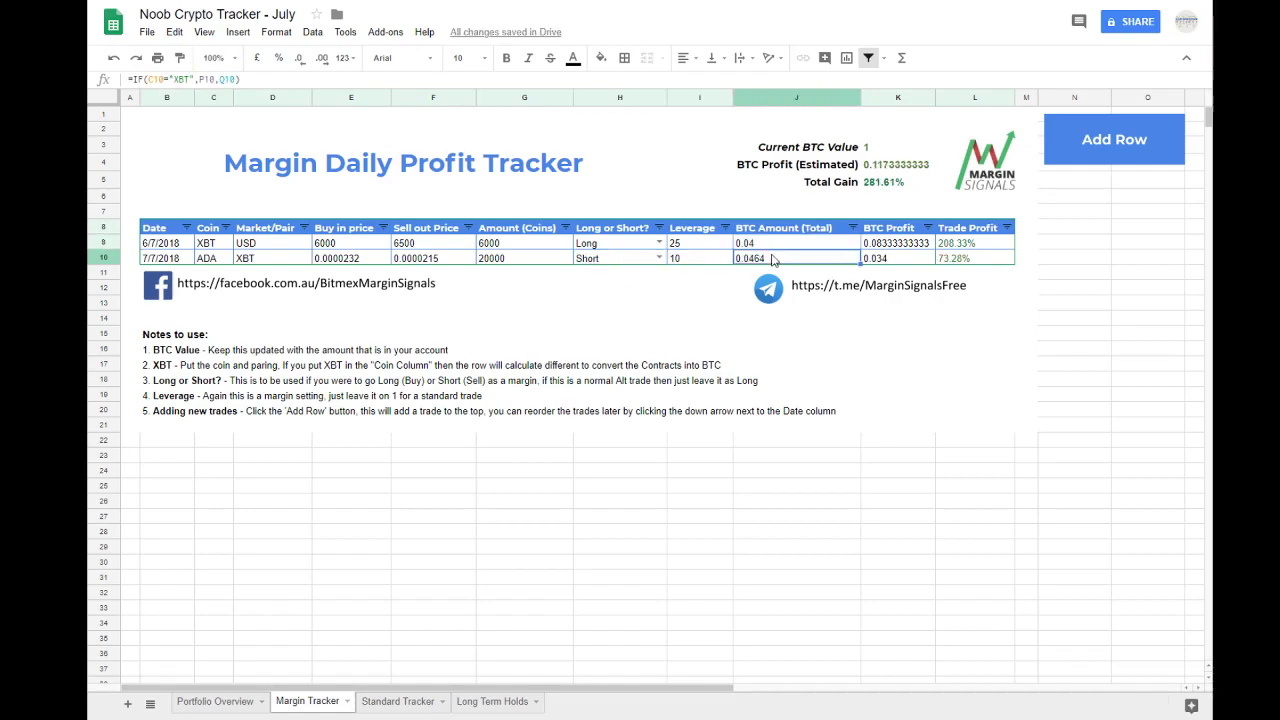
Step: Try an amount of 18000 coins for the ADA trade in row 10
{"action": "left_click", "coordinate": [535, 265]}
{"action": "double_click", "coordinate": [531, 261]}
{"action": "left_click_drag", "start_coordinate": [531, 261], "coordinate": [485, 257]}
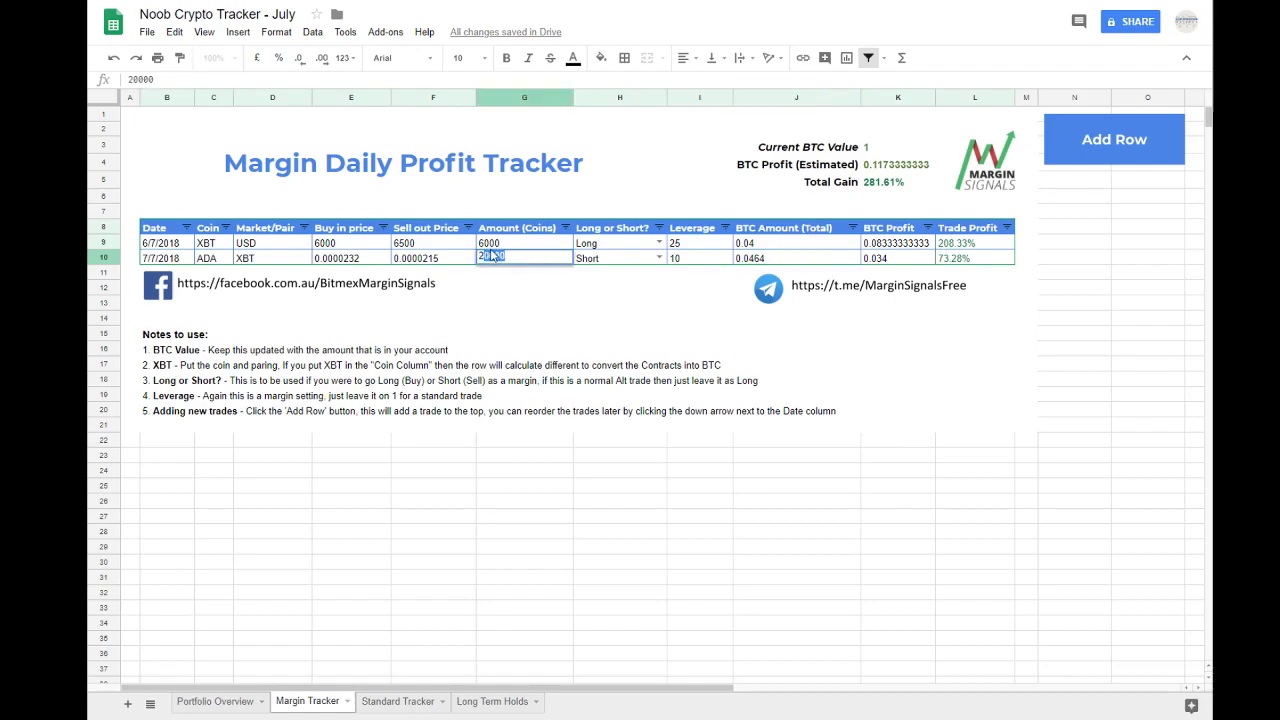
{"action": "key", "text": "BackSpace"}
{"action": "key", "text": "BackSpace"}
{"action": "type", "text": "180"}
{"action": "key", "text": "Return"}
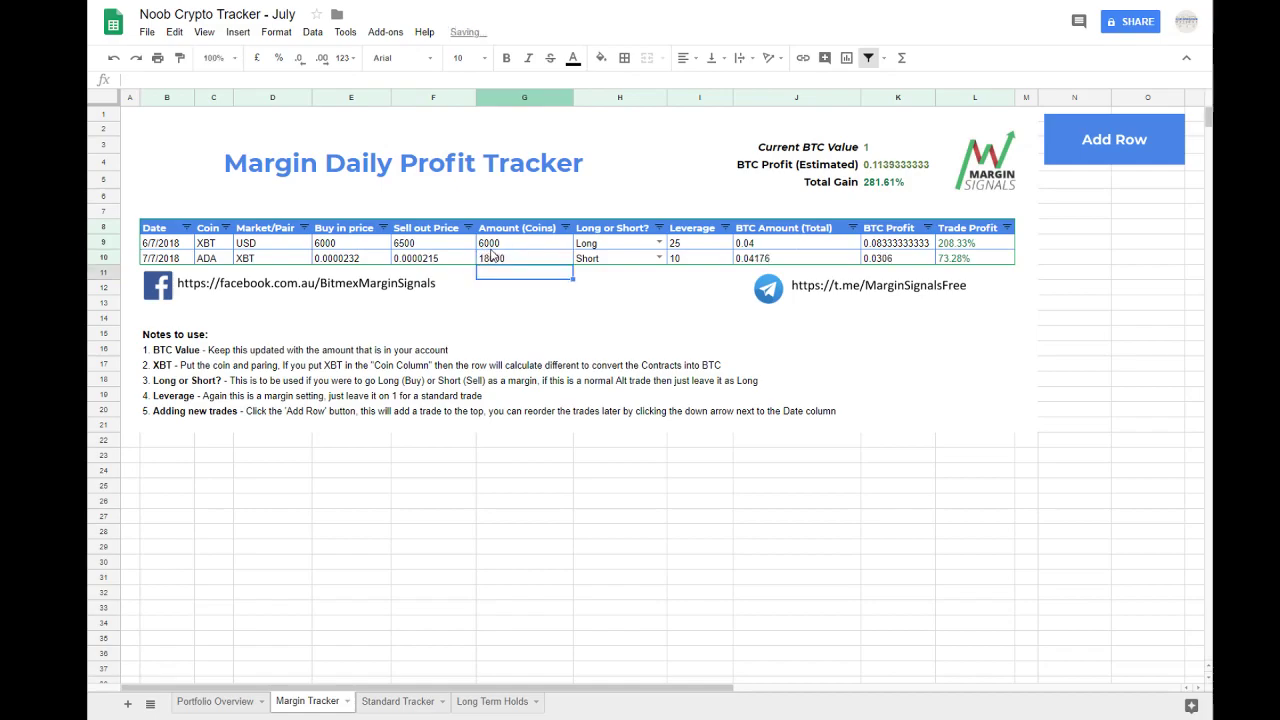
Step: Try an amount of 17000 coins for the ADA trade in row 10
{"action": "left_click", "coordinate": [492, 256]}
{"action": "double_click", "coordinate": [477, 259]}
{"action": "type", "text": "1"}
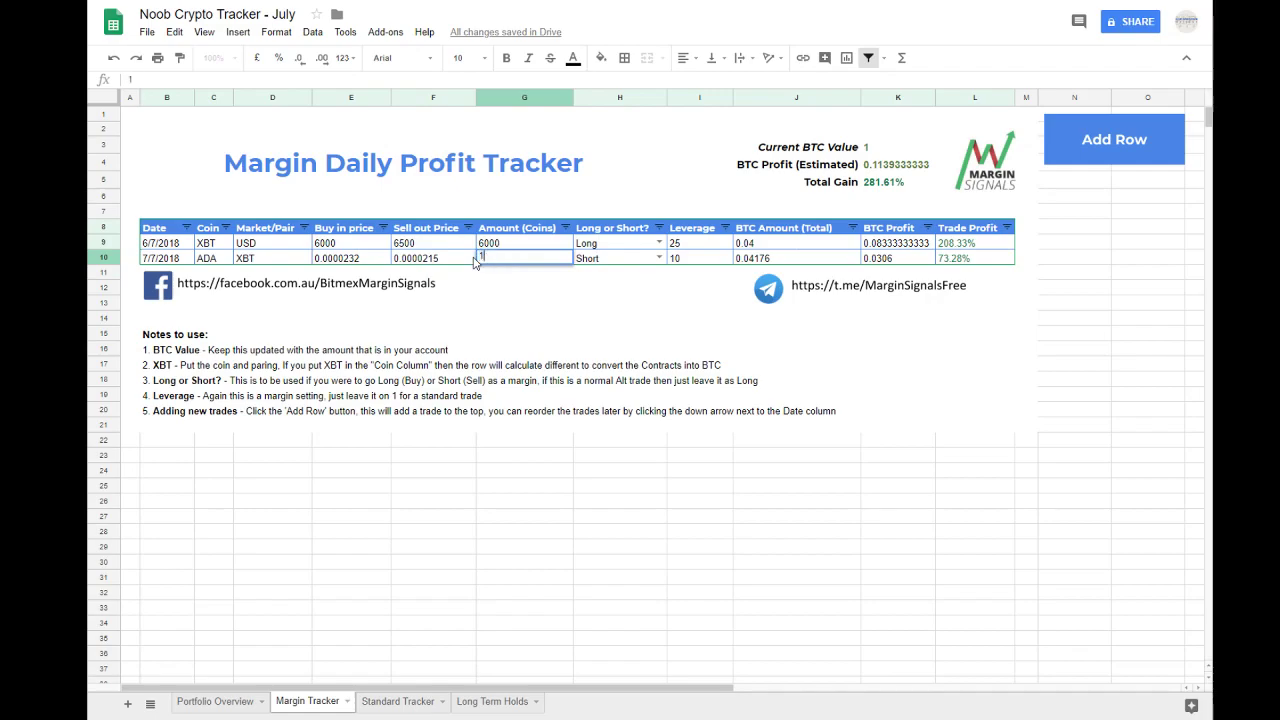
{"action": "type", "text": "7000"}
{"action": "key", "text": "Return"}
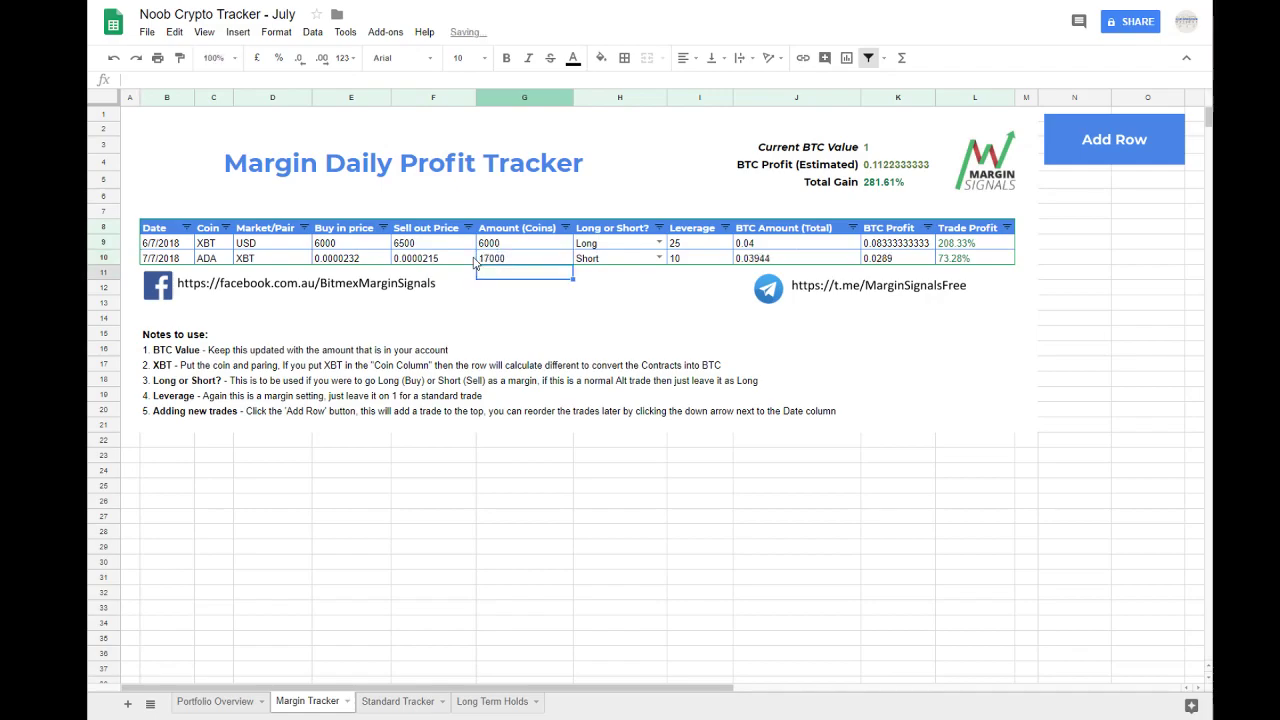
Step: Set the ADA trade's amount in row 10 to 17500 coins
{"action": "double_click", "coordinate": [480, 258]}
{"action": "type", "text": "175"}
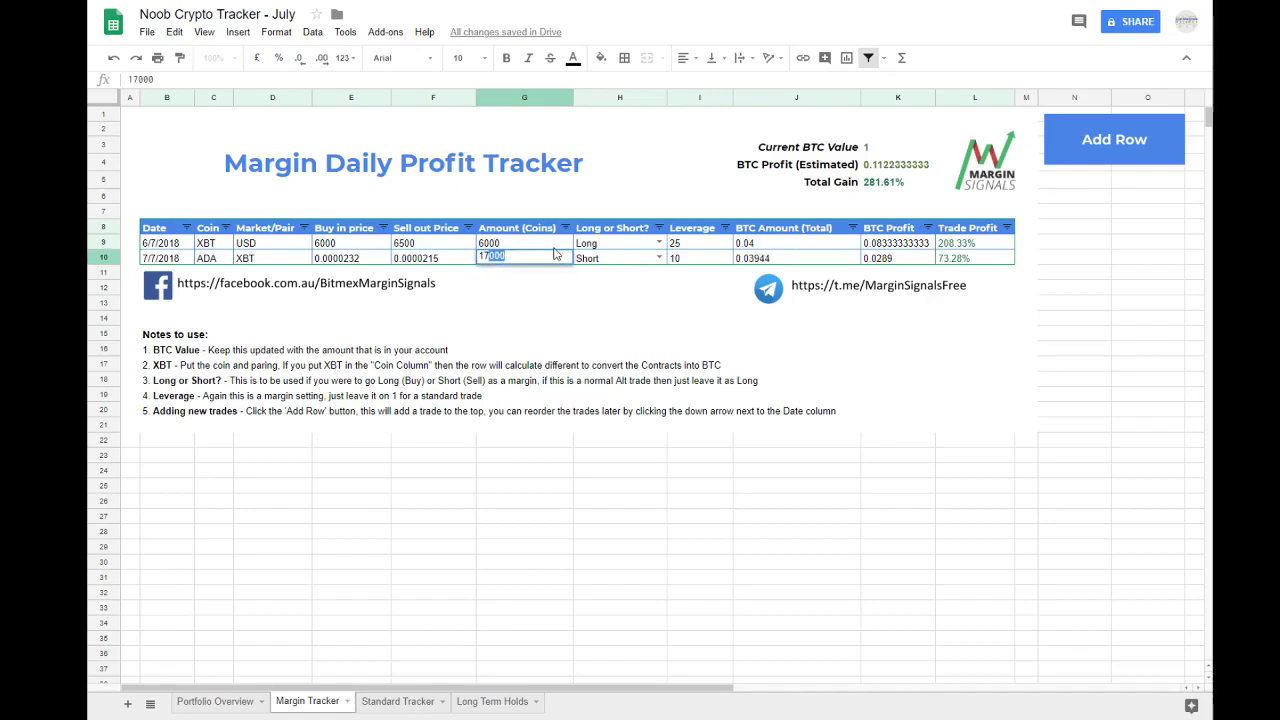
{"action": "type", "text": "00"}
{"action": "key", "text": "Return"}
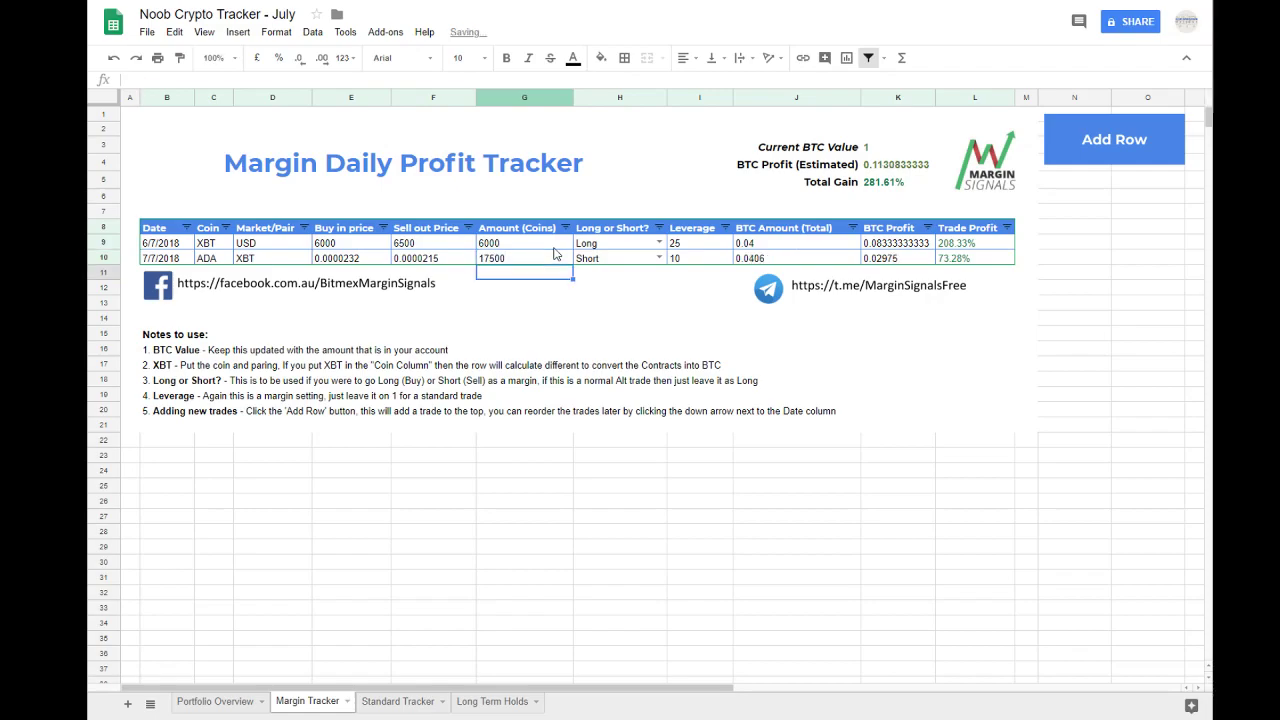
Step: Compare the BTC Amount (Total), BTC Profit and Trade Profit cells of the XBT and ADA trades
{"action": "left_click", "coordinate": [759, 246]}
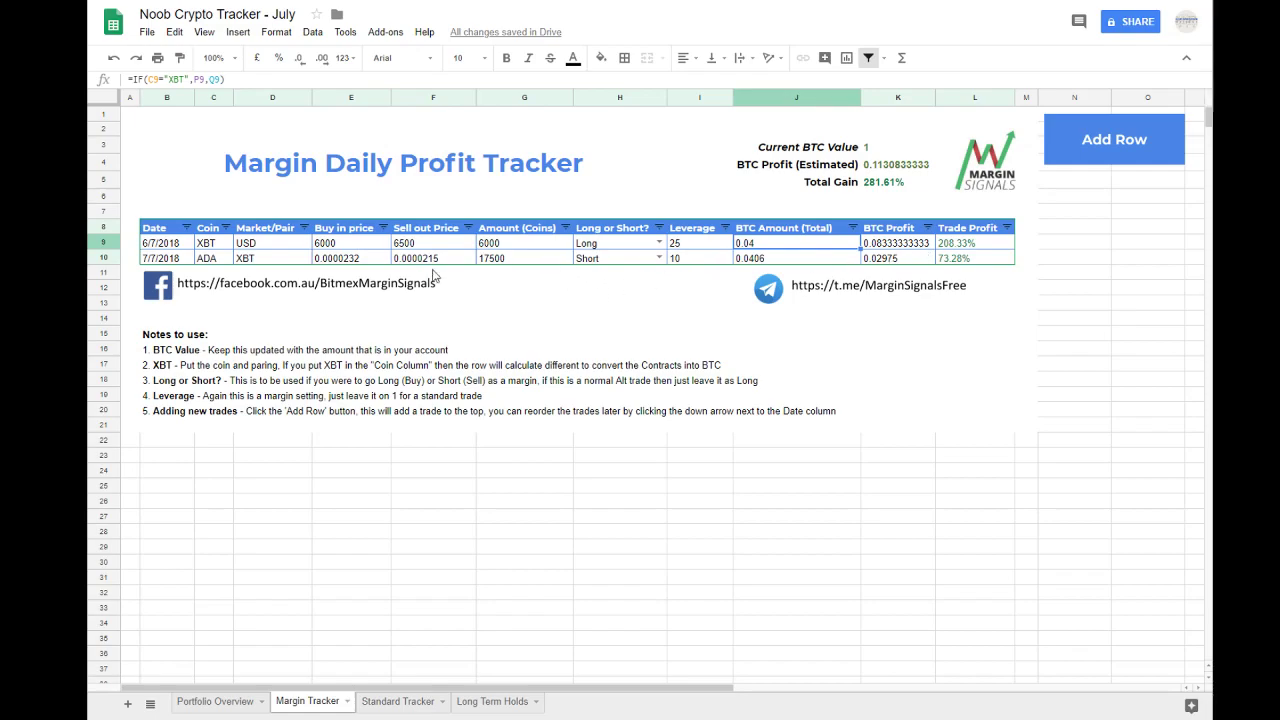
{"action": "left_click_drag", "start_coordinate": [154, 245], "coordinate": [965, 245]}
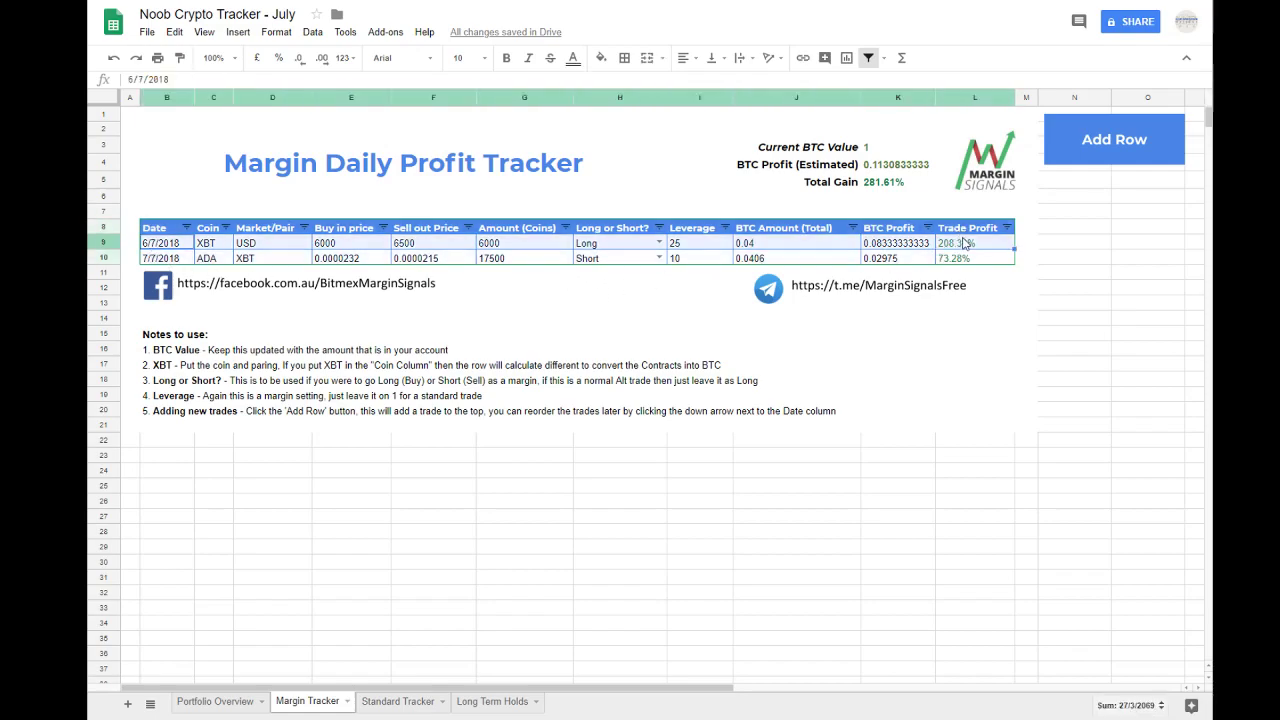
{"action": "left_click", "coordinate": [785, 245]}
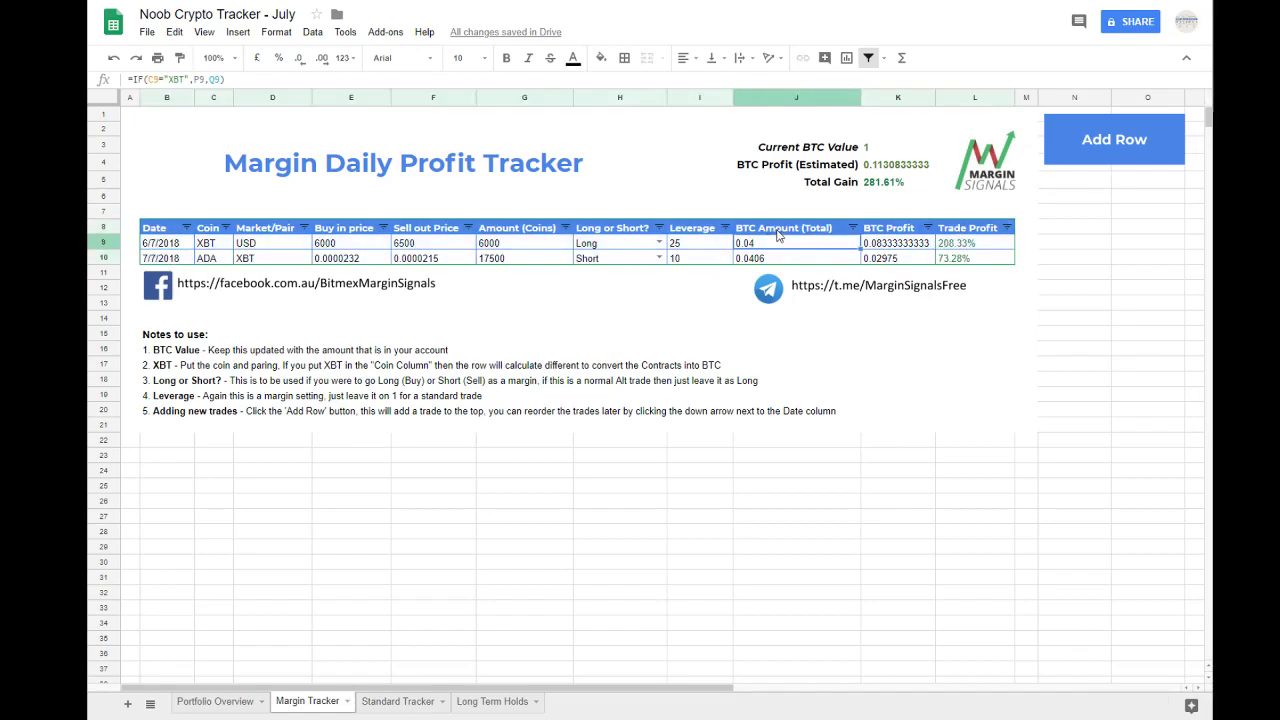
{"action": "left_click_drag", "start_coordinate": [778, 233], "coordinate": [1000, 263]}
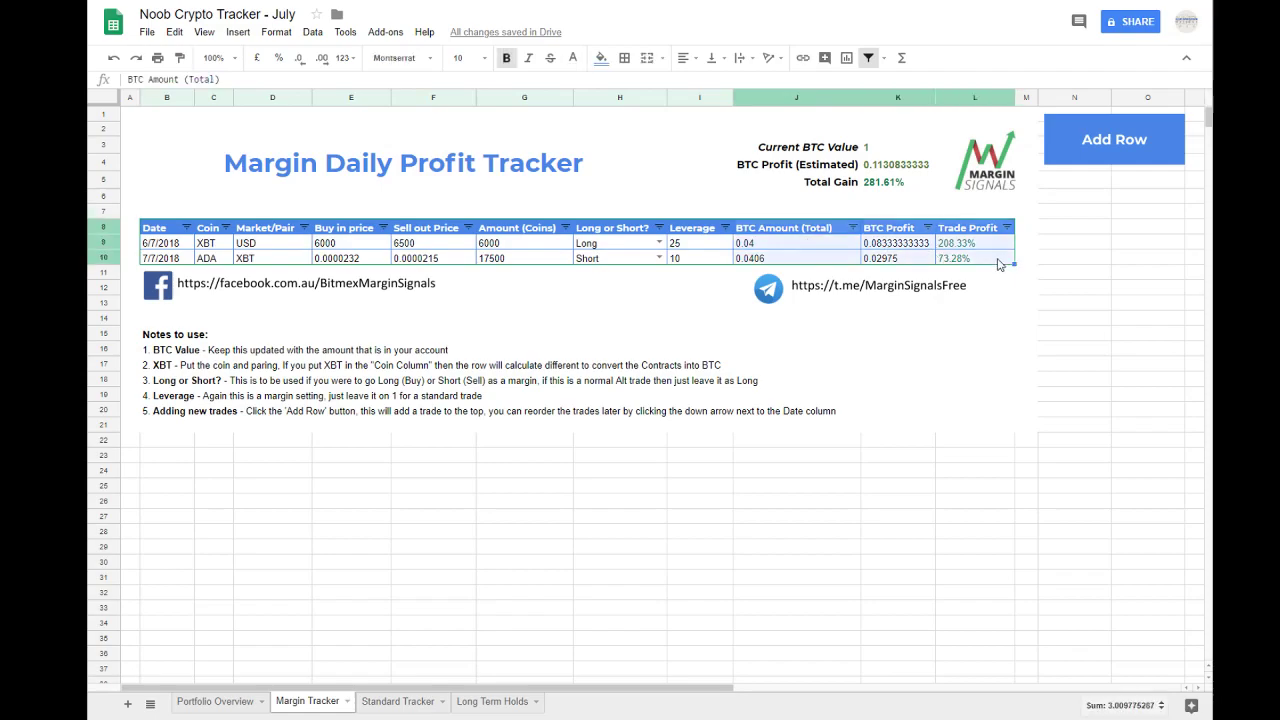
{"action": "left_click", "coordinate": [992, 262]}
Step: Review the trades' coin, market pair, buy-in price, sell-out price and amount columns
{"action": "left_click", "coordinate": [213, 259]}
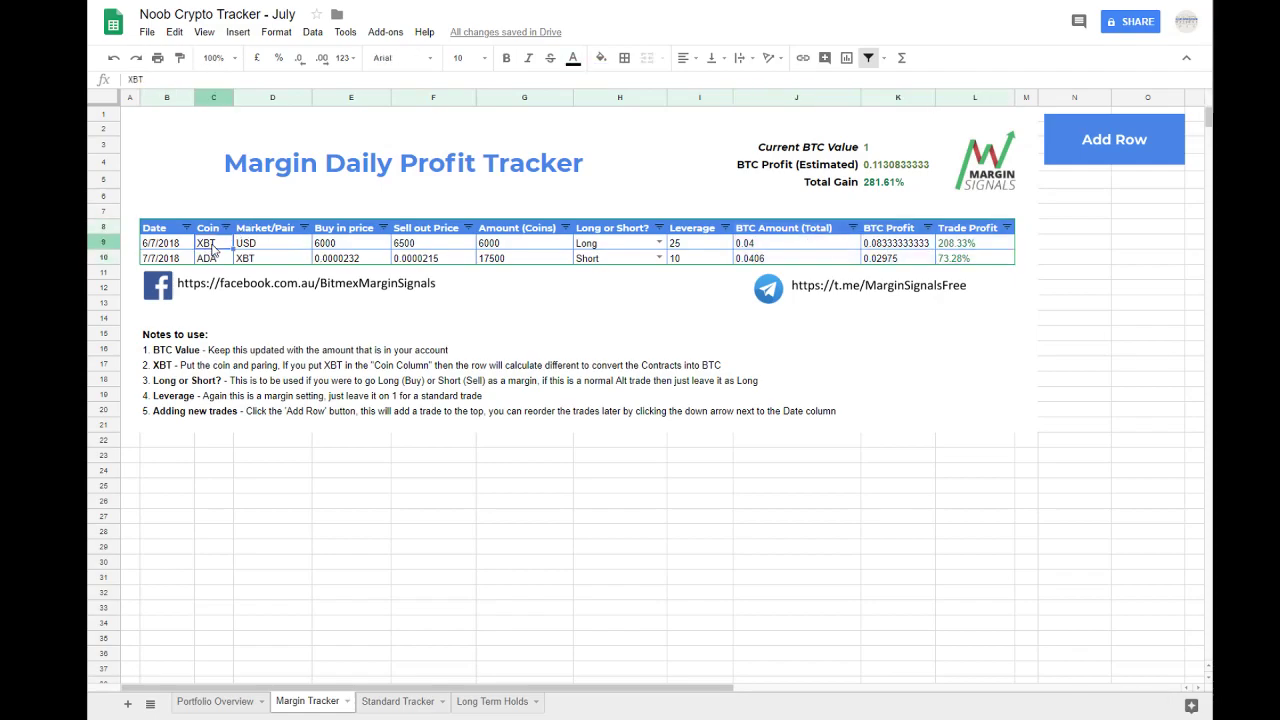
{"action": "left_click", "coordinate": [244, 234]}
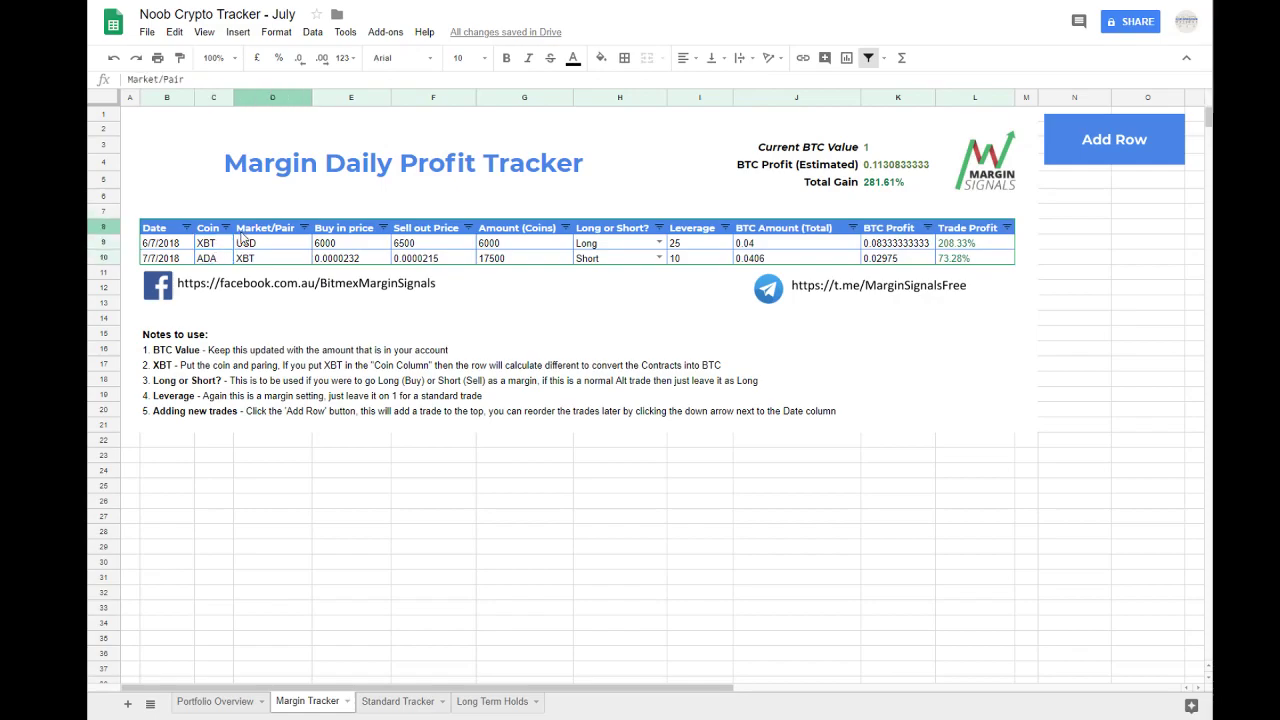
{"action": "left_click", "coordinate": [303, 258]}
{"action": "left_click_drag", "start_coordinate": [340, 243], "coordinate": [450, 247]}
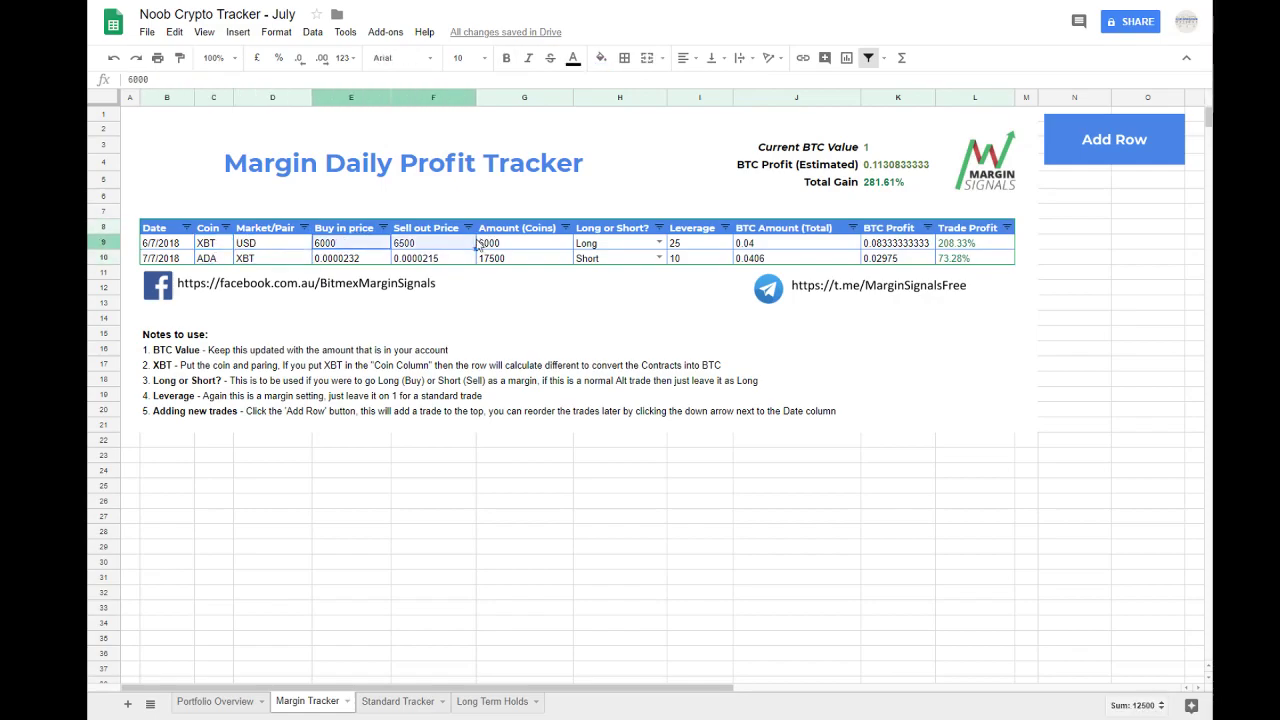
{"action": "left_click", "coordinate": [338, 229]}
{"action": "left_click", "coordinate": [412, 232]}
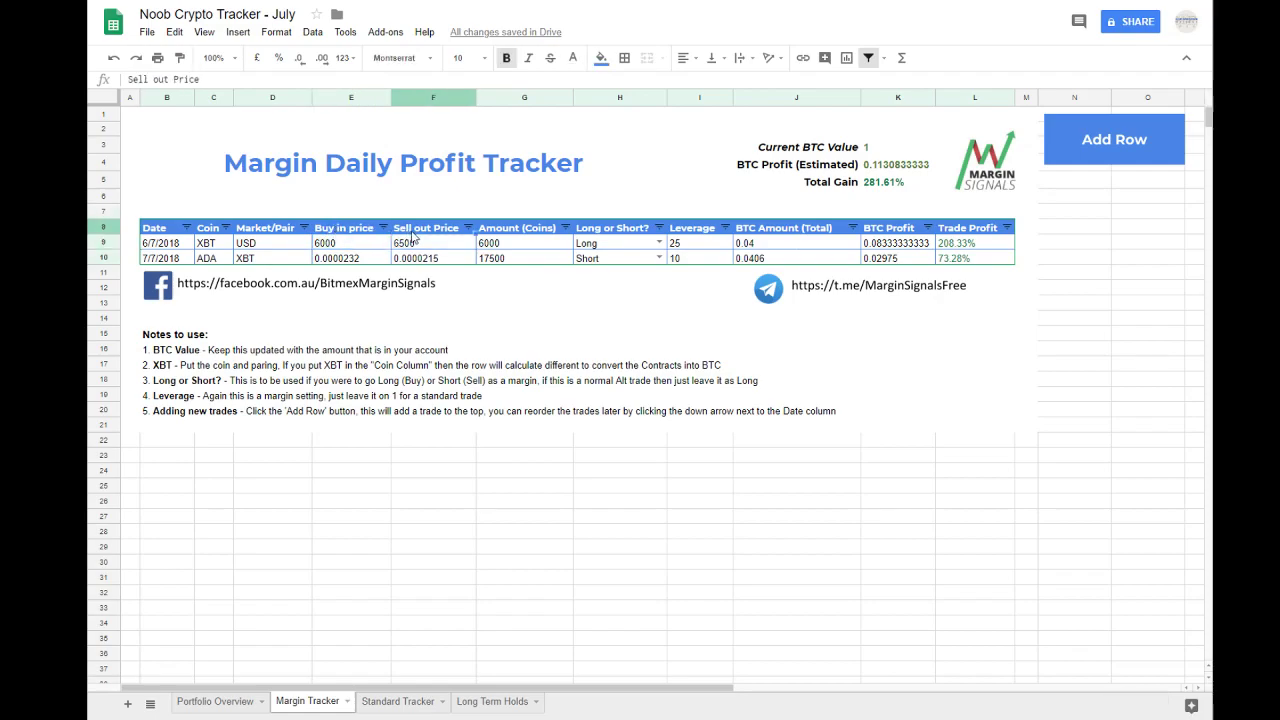
{"action": "left_click", "coordinate": [509, 230]}
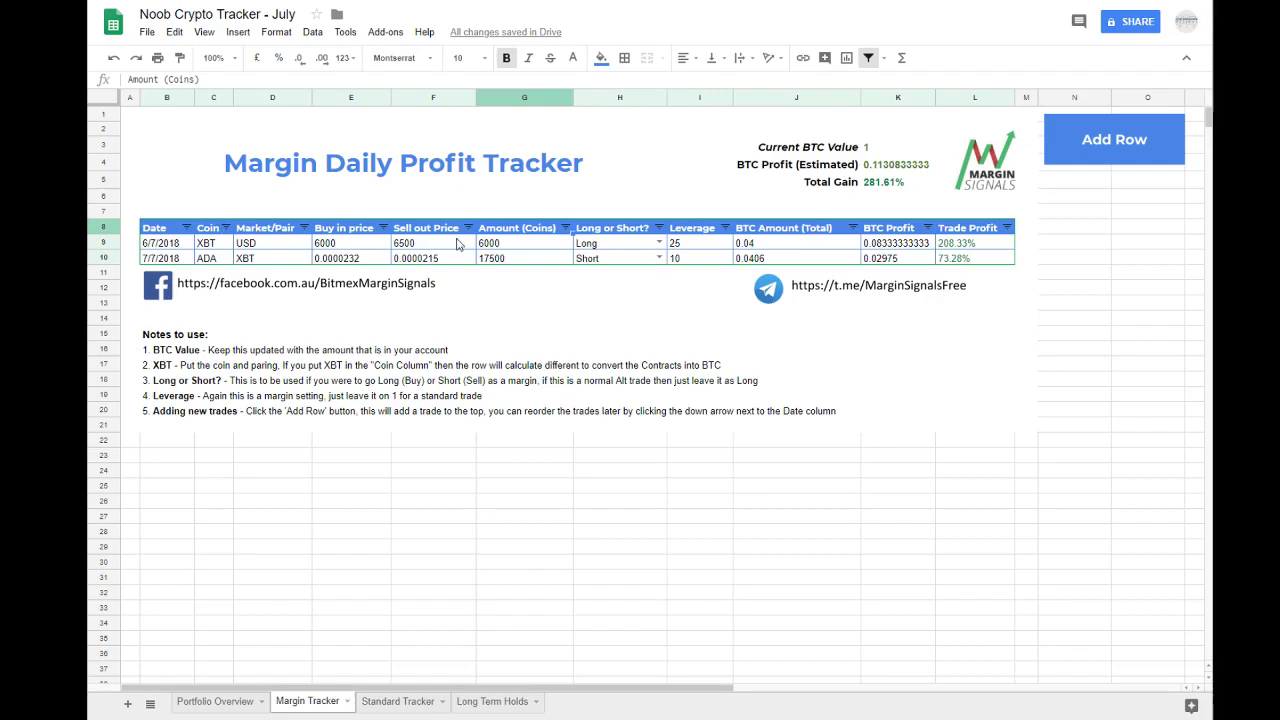
{"action": "left_click", "coordinate": [522, 250]}
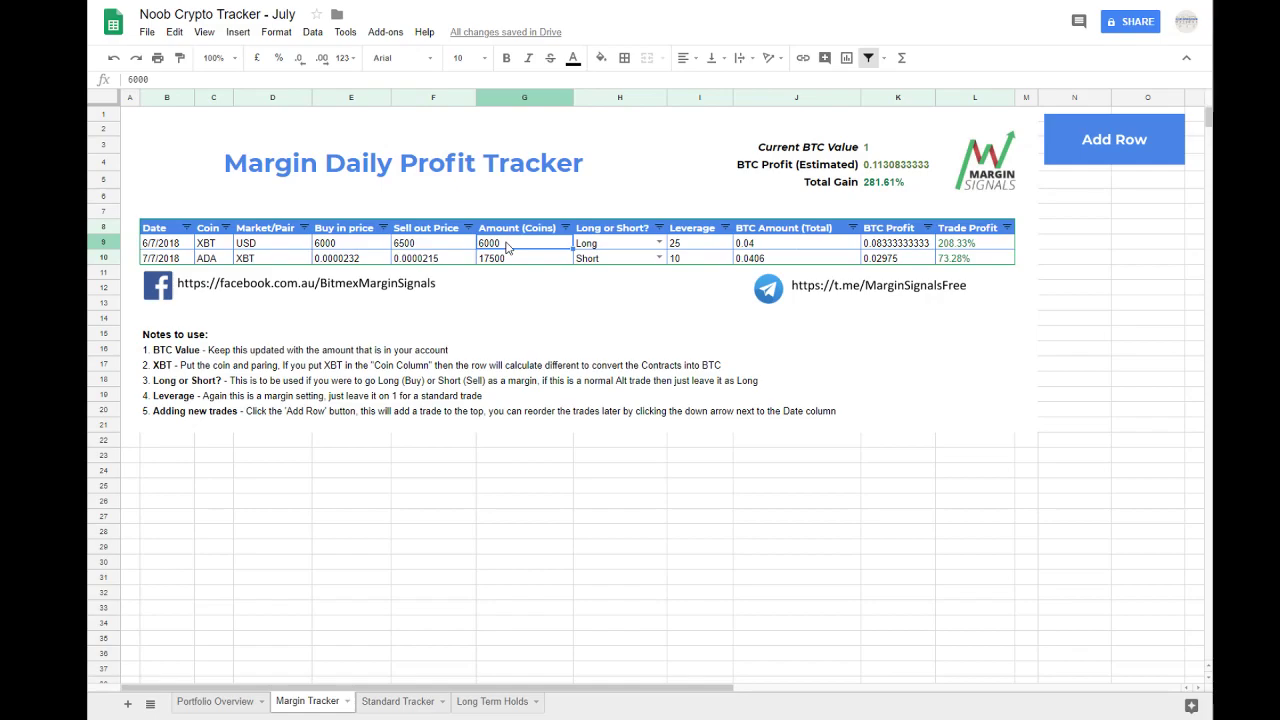
Step: Examine the XBT trade's Long or Short options, leverage, price cells and date in row 9
{"action": "left_click", "coordinate": [598, 249]}
{"action": "left_click", "coordinate": [661, 243]}
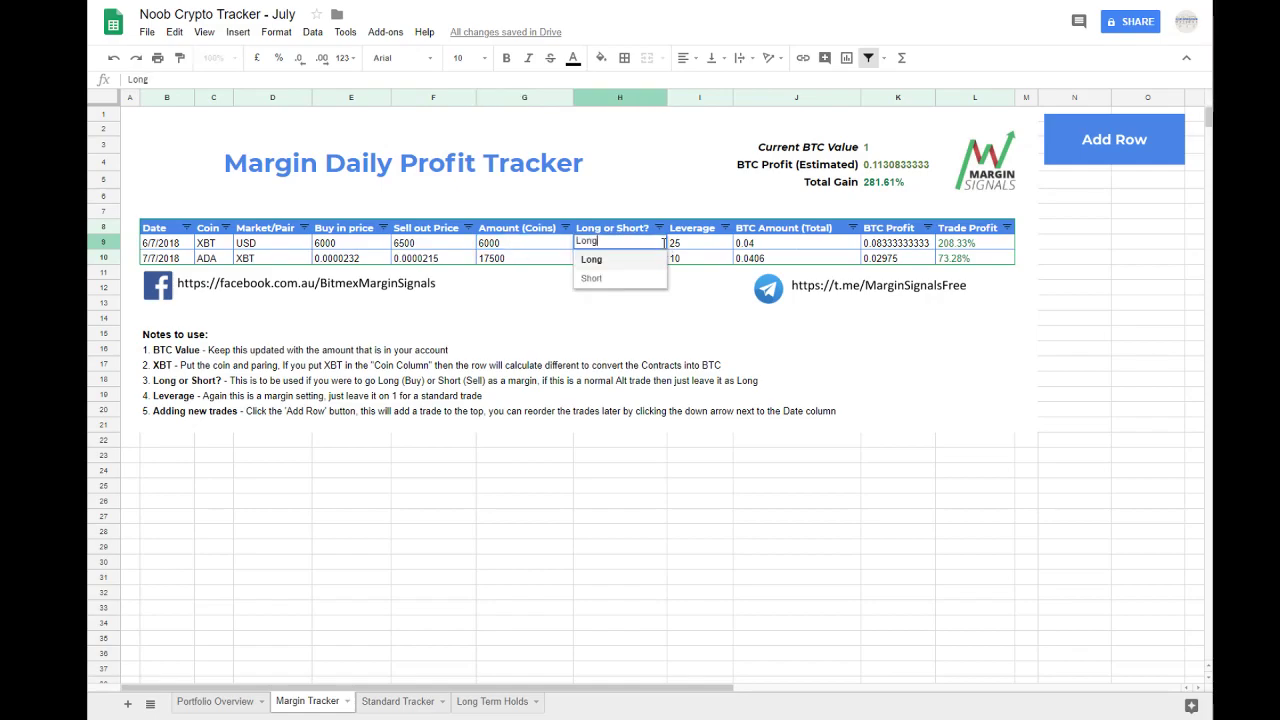
{"action": "left_click", "coordinate": [688, 249]}
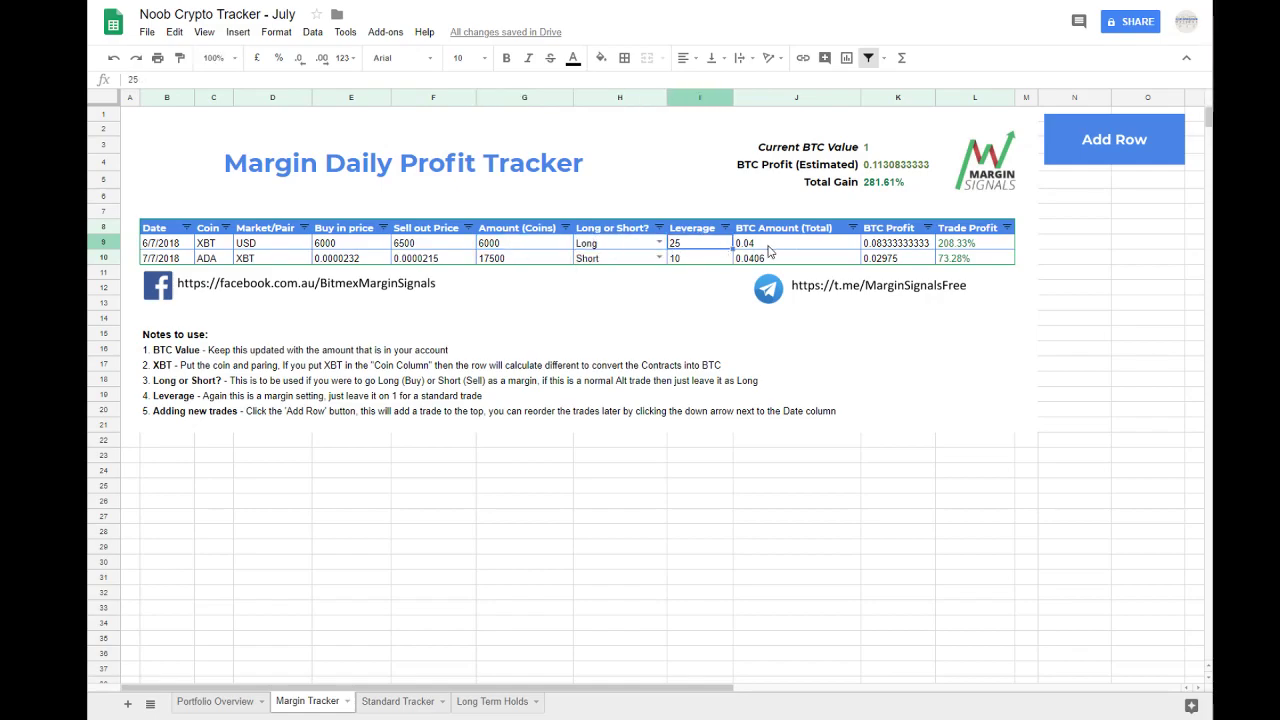
{"action": "left_click_drag", "start_coordinate": [717, 245], "coordinate": [360, 247]}
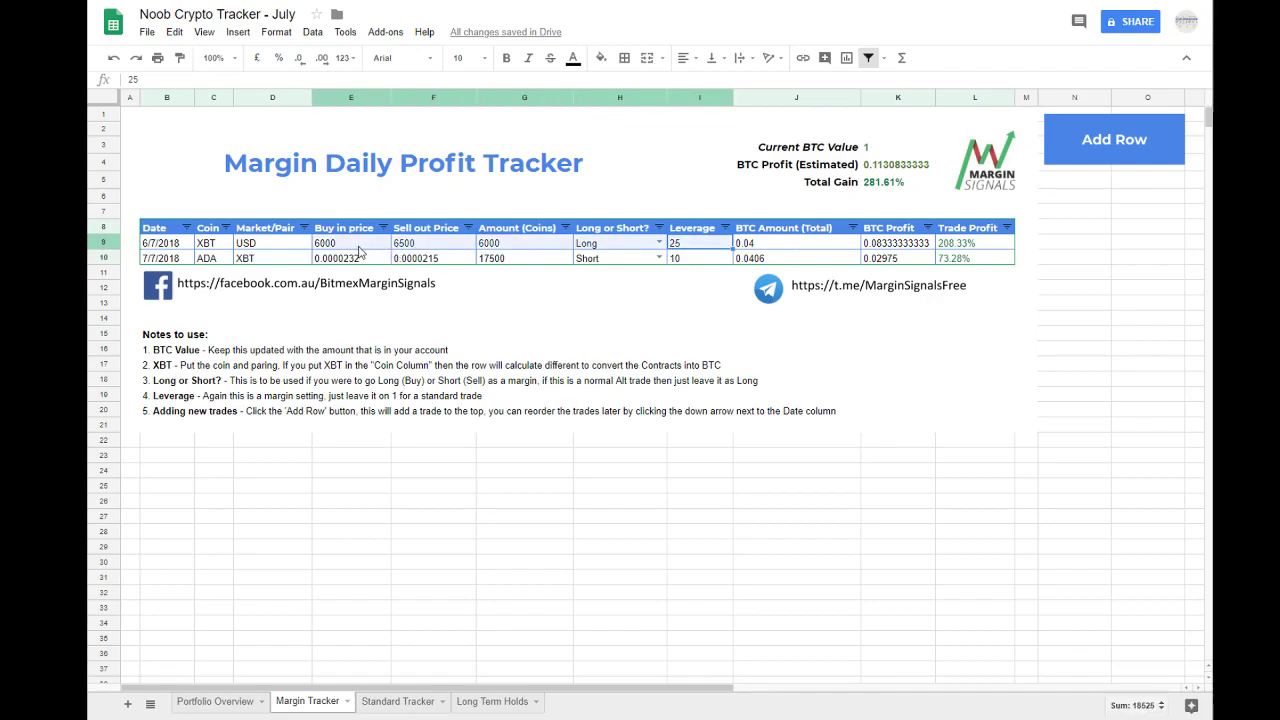
{"action": "left_click", "coordinate": [355, 247]}
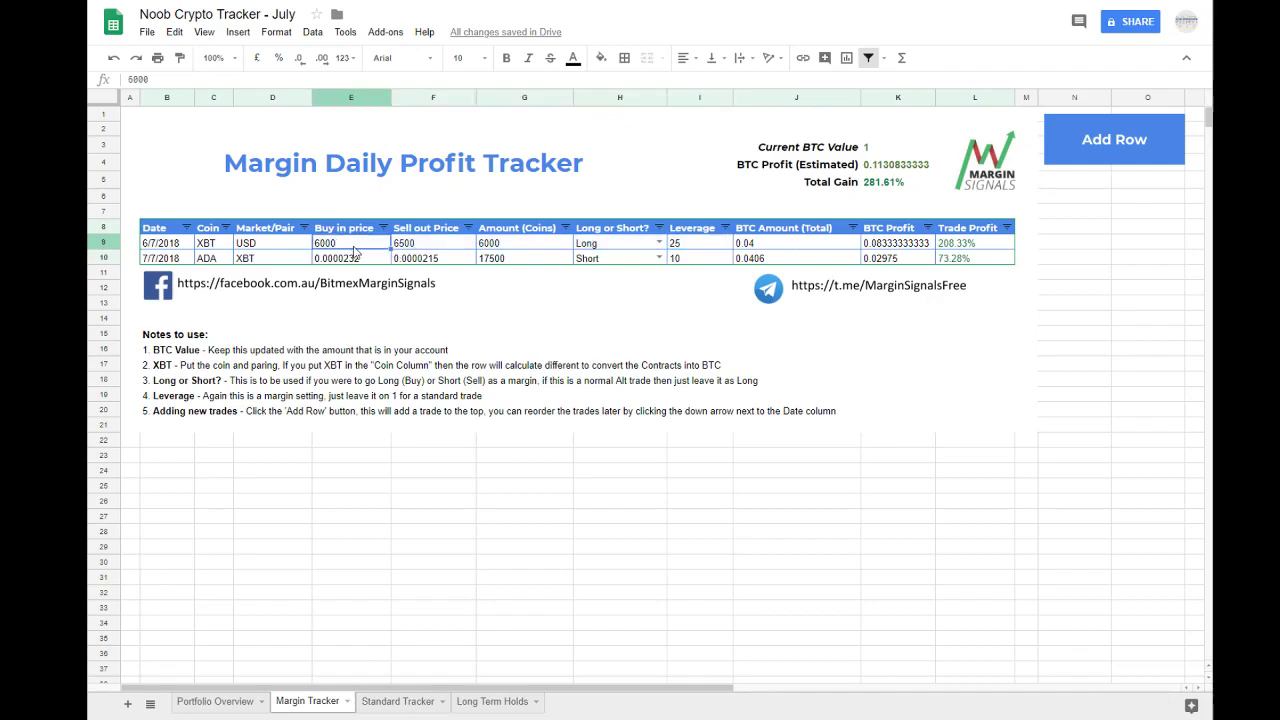
{"action": "left_click", "coordinate": [166, 243]}
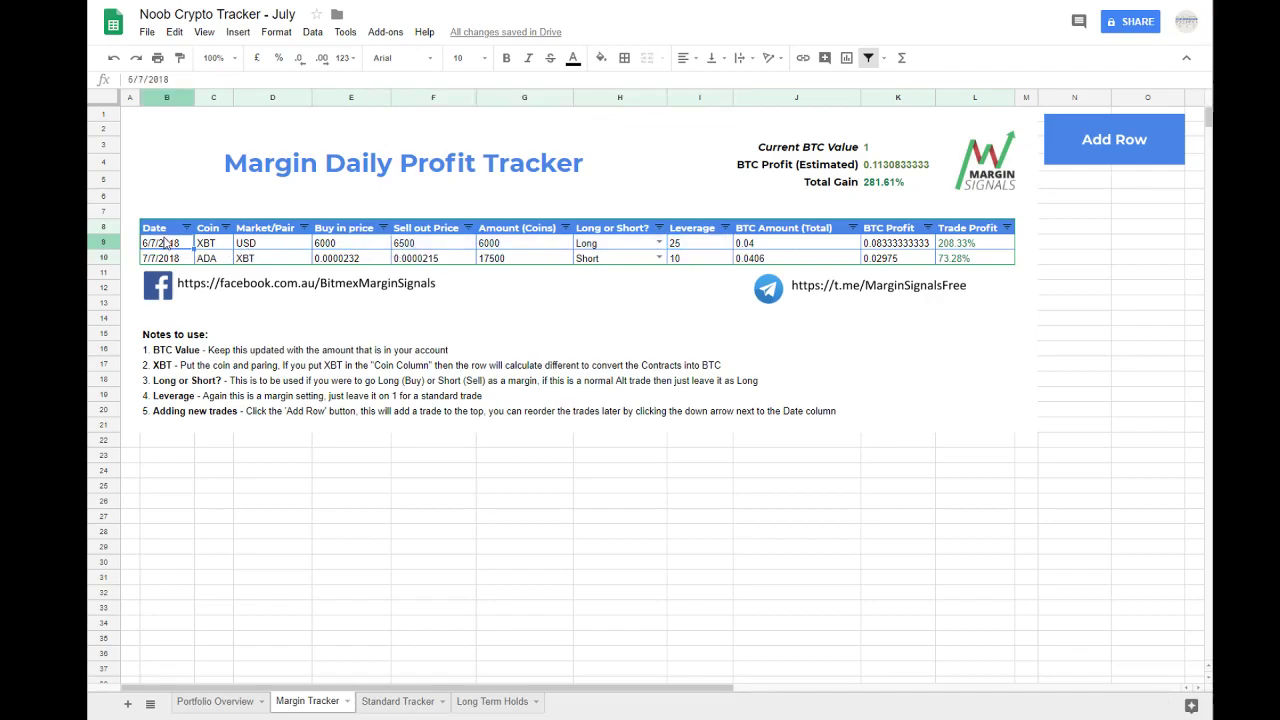
Step: Run the tracker's Add Row script and continue its authorisation with the listed Google account
{"action": "left_click", "coordinate": [1116, 146]}
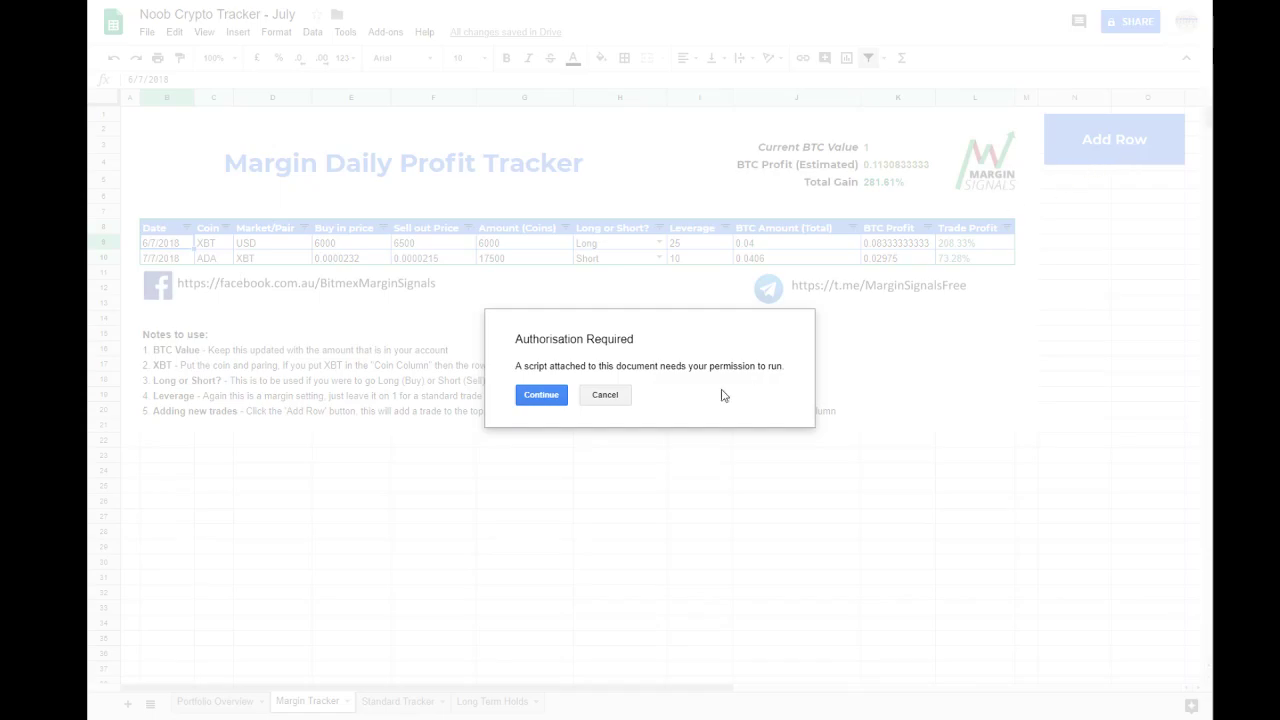
{"action": "left_click", "coordinate": [538, 396]}
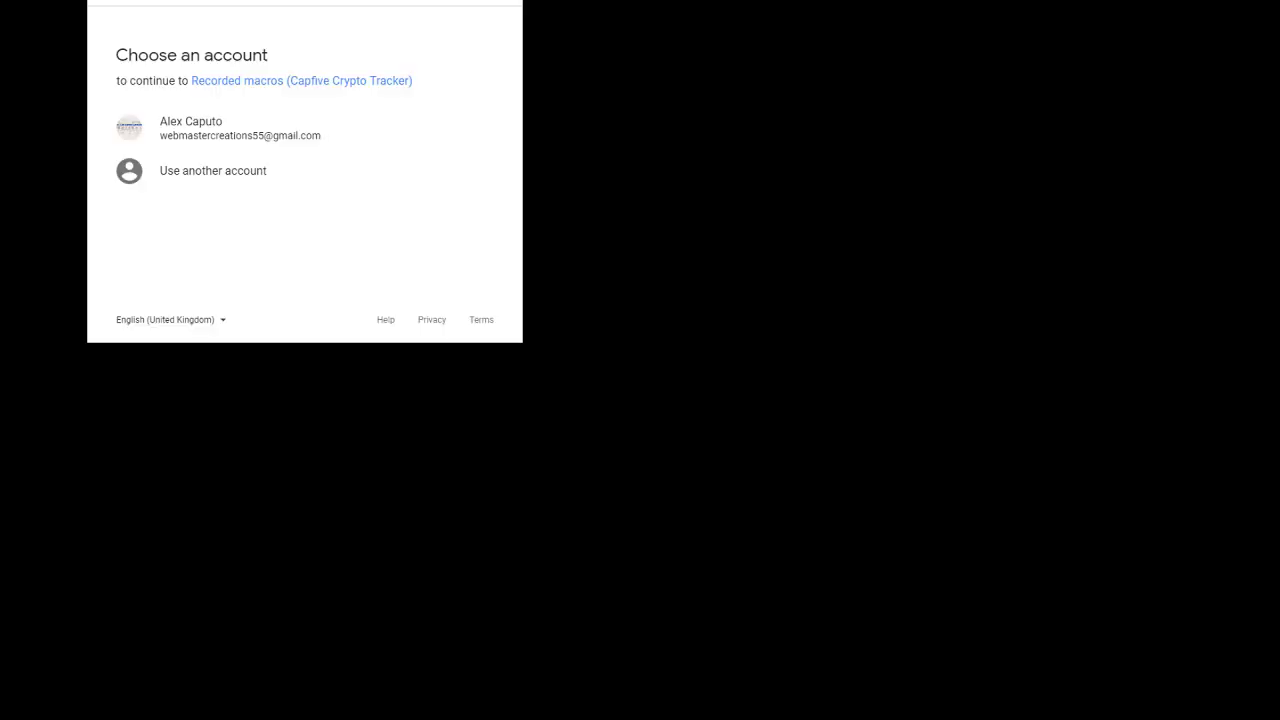
{"action": "left_click", "coordinate": [220, 140]}
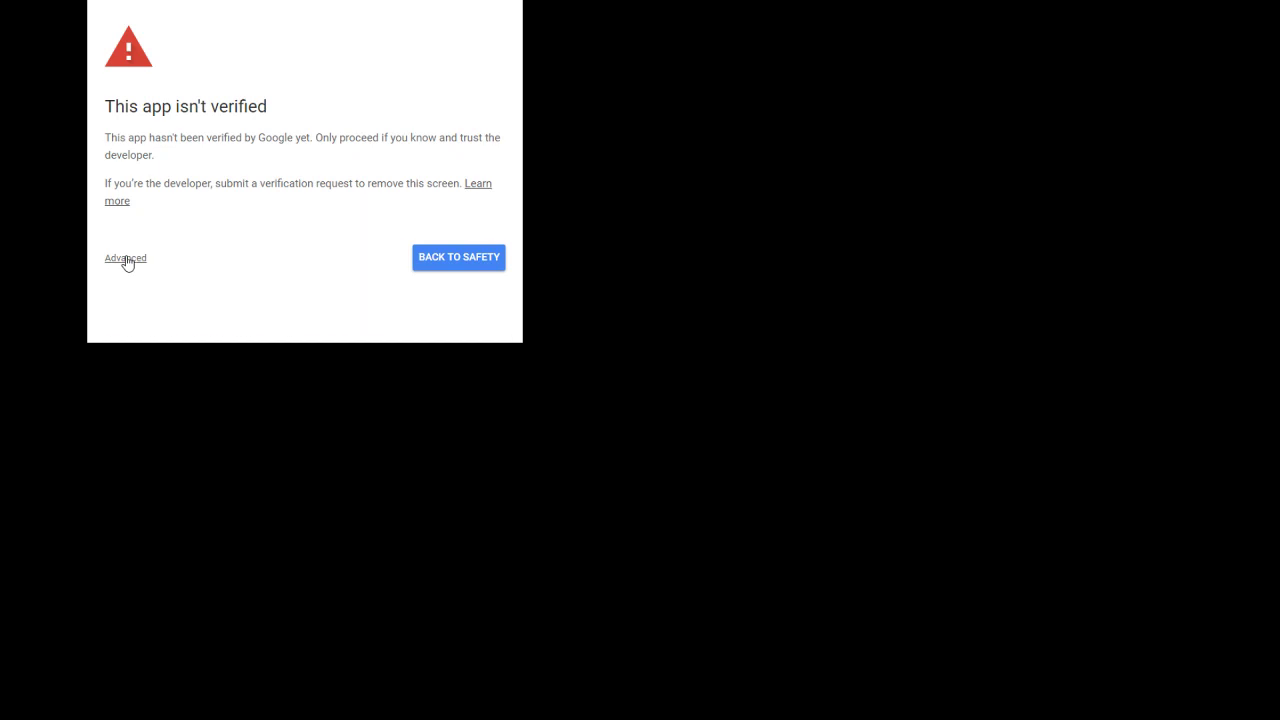
Step: Proceed to the unverified app and allow Recorded macros (Capfive Crypto Tracker) to view and manage the account's spreadsheets
{"action": "left_click", "coordinate": [127, 262]}
{"action": "scroll", "coordinate": [160, 250], "scroll_direction": "down", "scroll_amount": 1}
{"action": "left_click", "coordinate": [170, 270]}
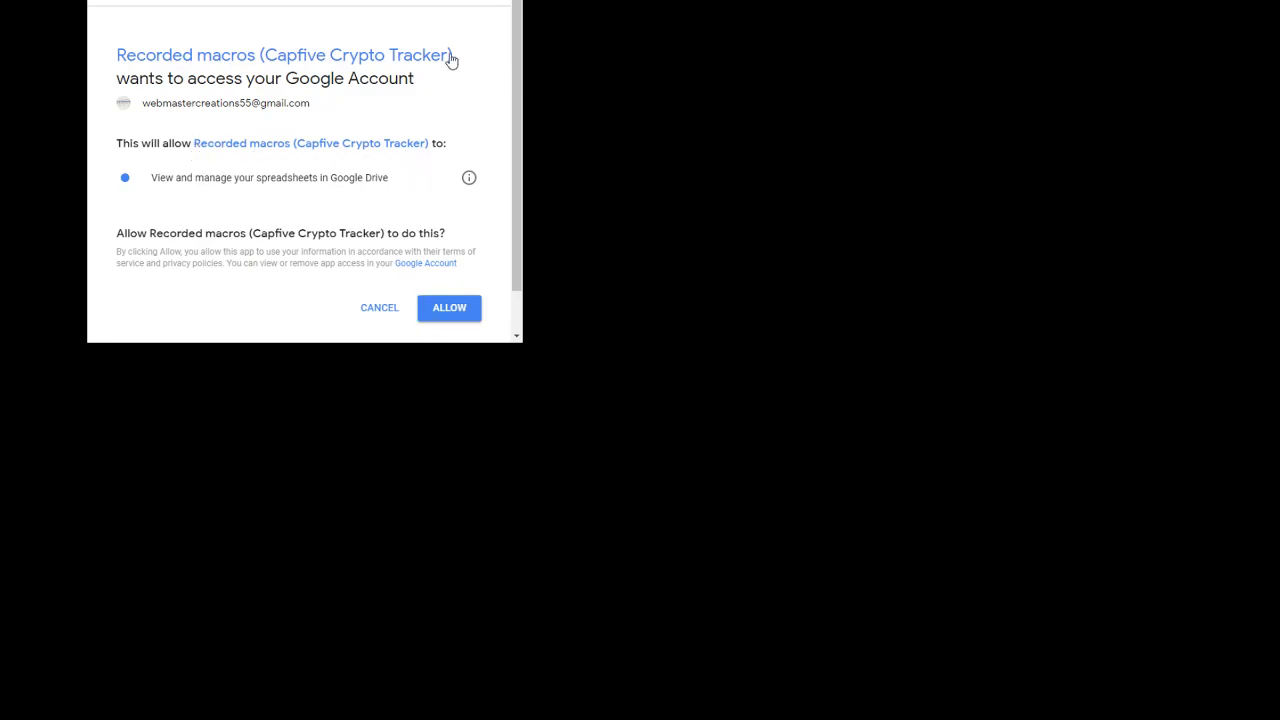
{"action": "left_click_drag", "start_coordinate": [466, 62], "coordinate": [103, 51]}
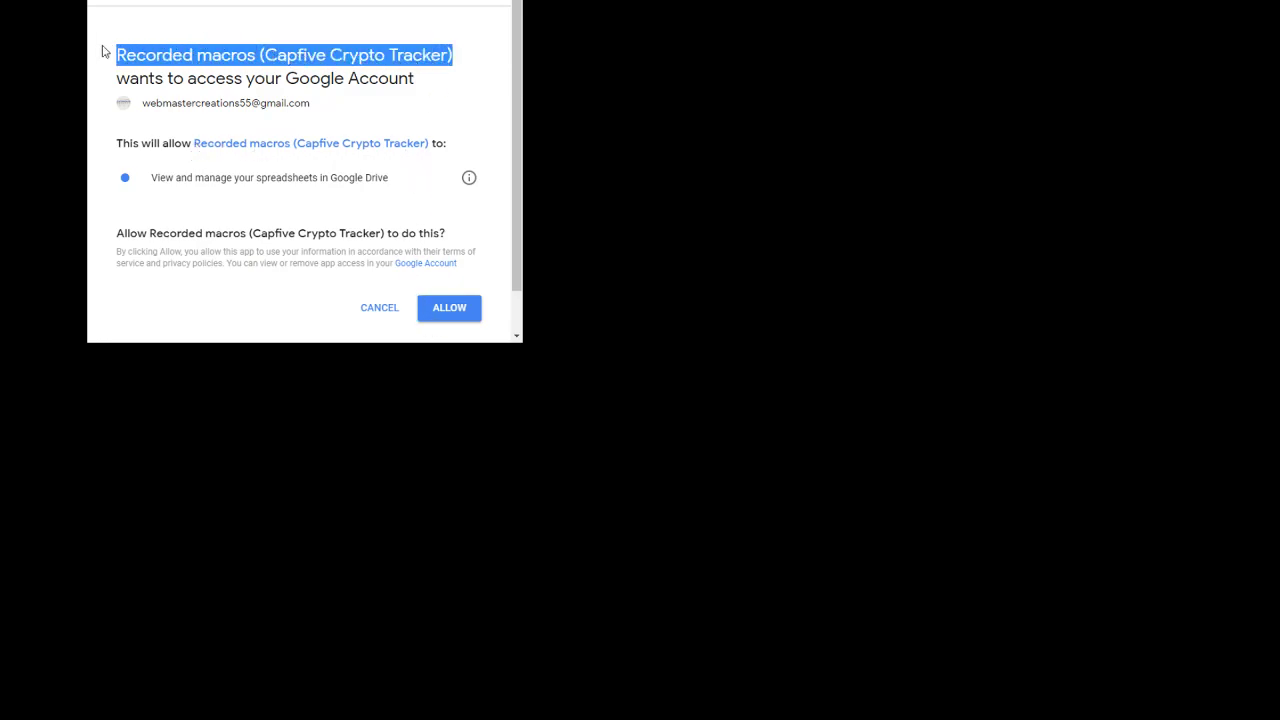
{"action": "left_click", "coordinate": [457, 317]}
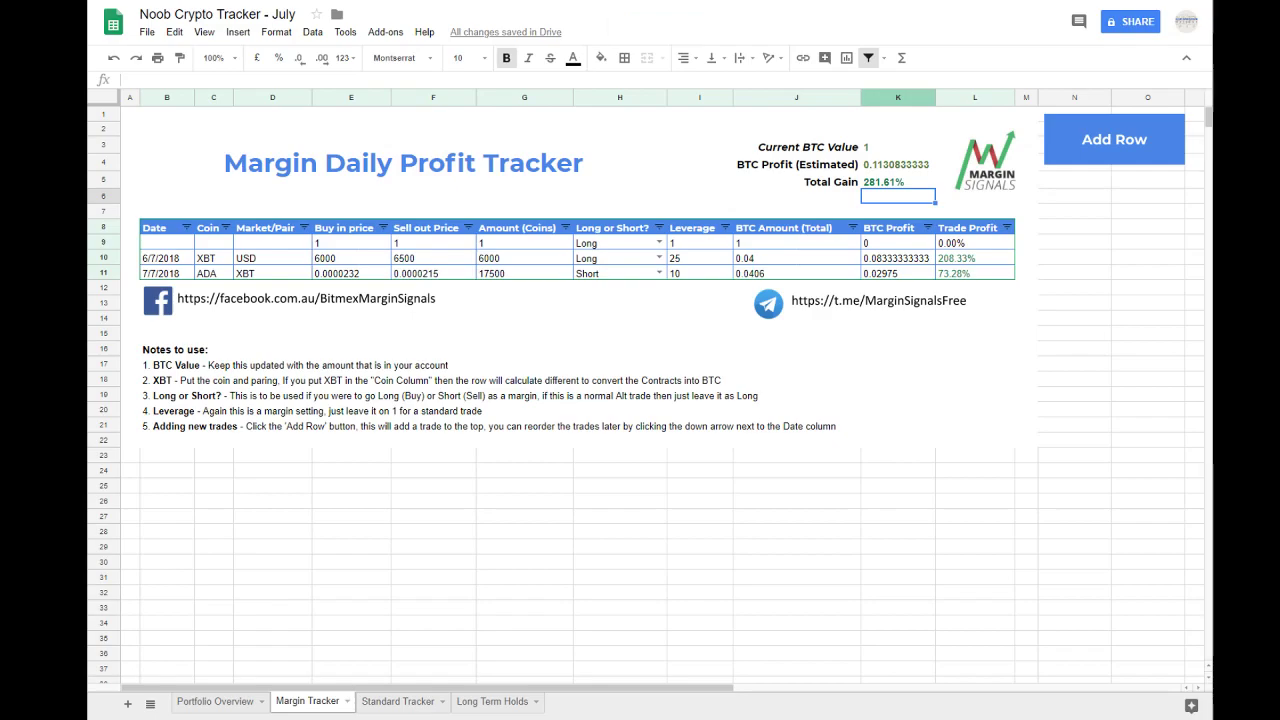
Step: Check the new blank trade row through its Trade Profit cell, and add another row above the existing trades
{"action": "left_click", "coordinate": [532, 502]}
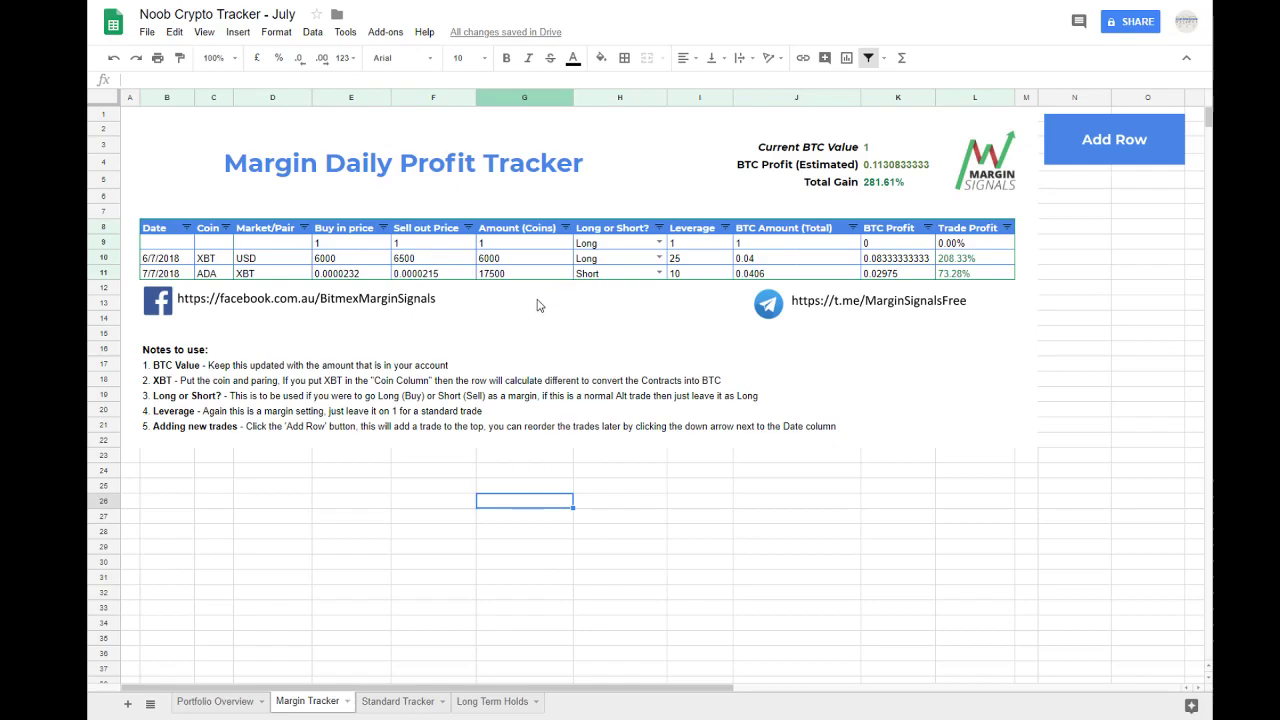
{"action": "left_click_drag", "start_coordinate": [166, 246], "coordinate": [946, 246]}
{"action": "left_click", "coordinate": [946, 246]}
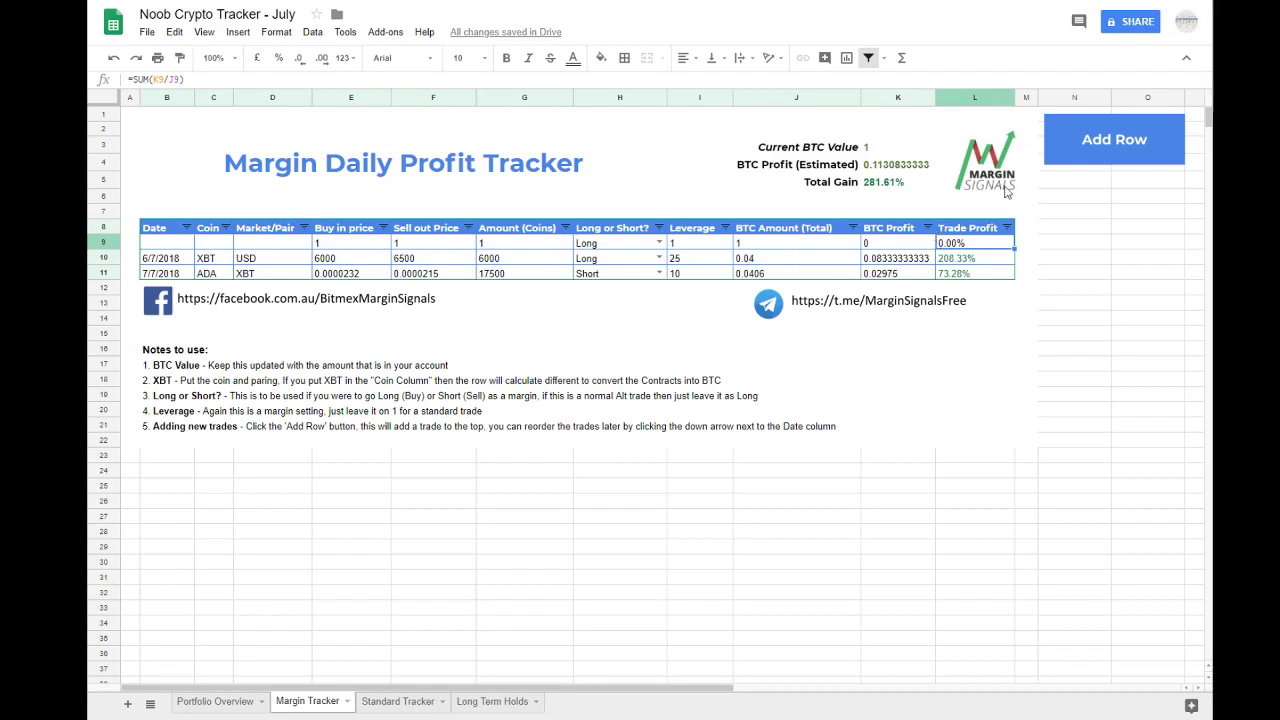
{"action": "left_click", "coordinate": [1104, 148]}
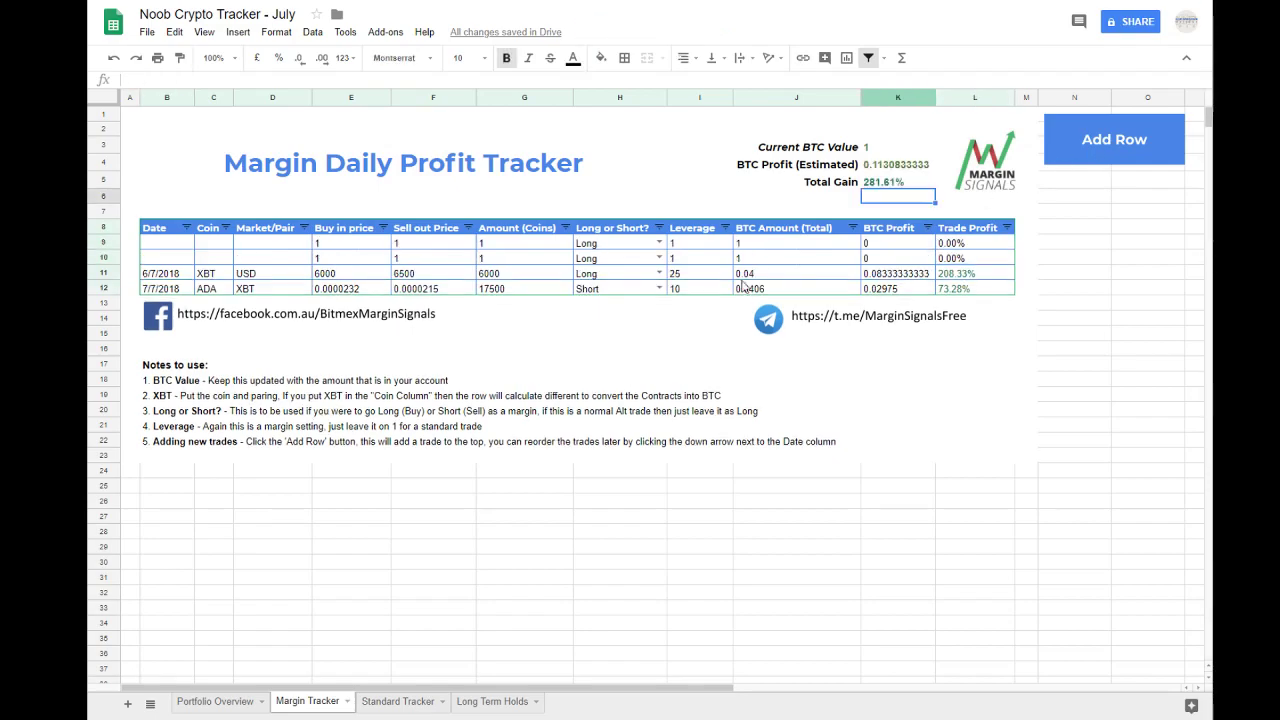
Step: Enter the date 08/07/2018, coin TRX and market pair XBT for the new trade in row 9
{"action": "left_click", "coordinate": [166, 249]}
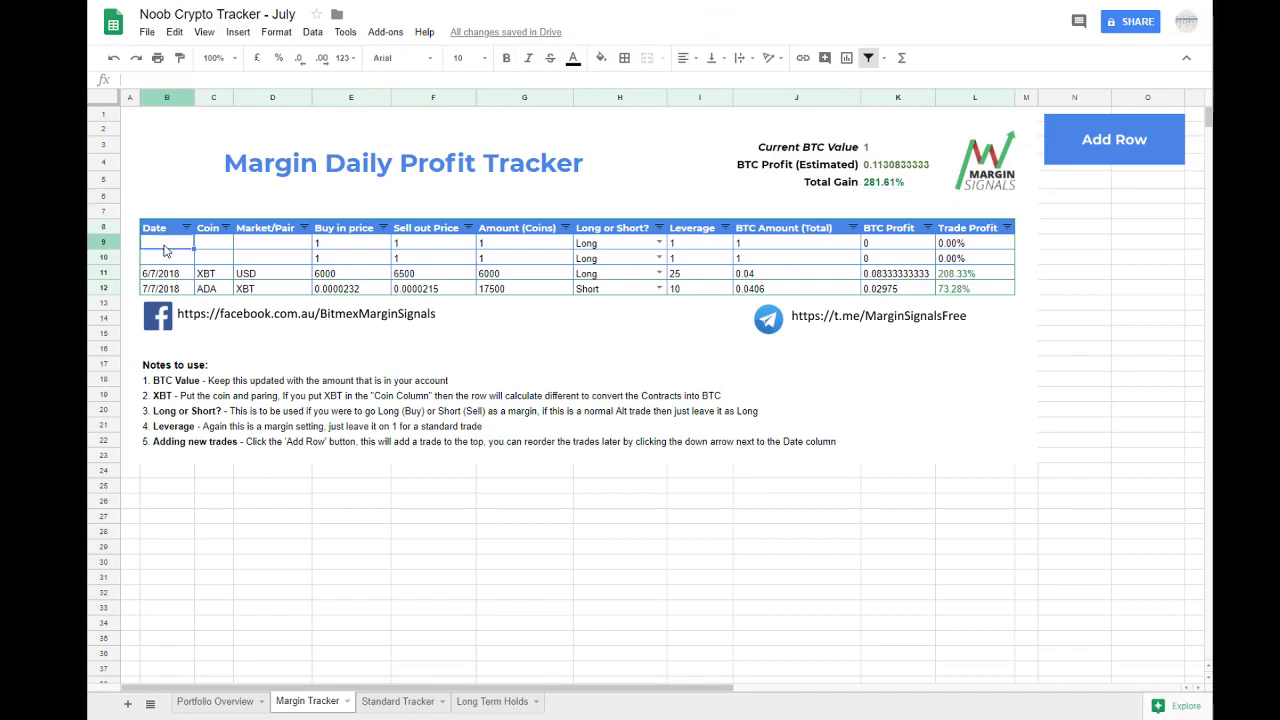
{"action": "type", "text": "08/07/2018"}
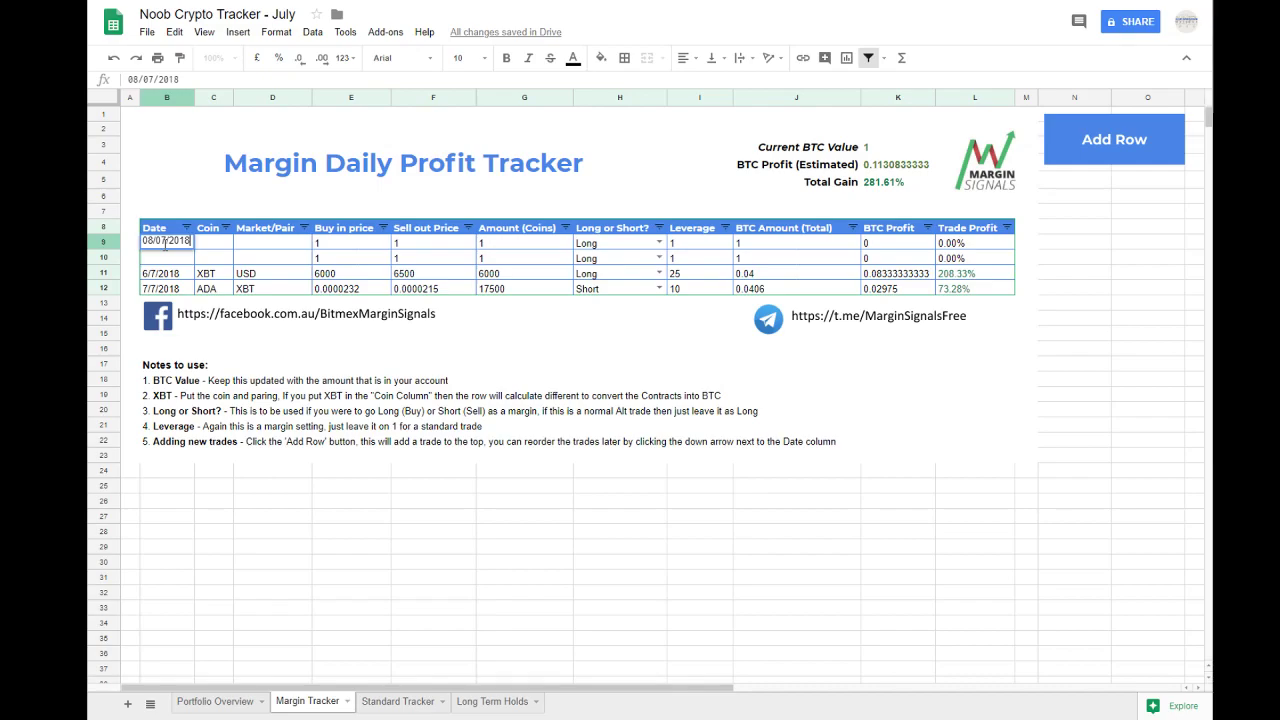
{"action": "key", "text": "Tab"}
{"action": "type", "text": "TRX"}
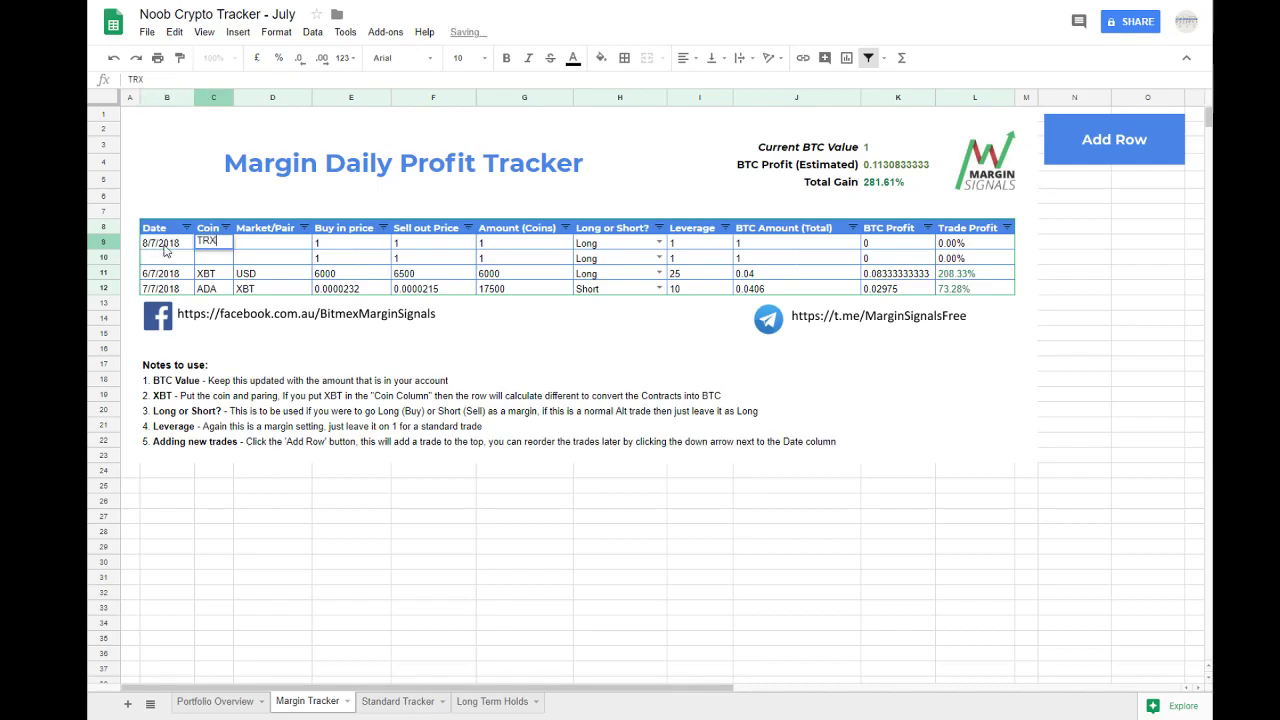
{"action": "left_click", "coordinate": [164, 246]}
{"action": "key", "text": "Tab"}
{"action": "key", "text": "Tab"}
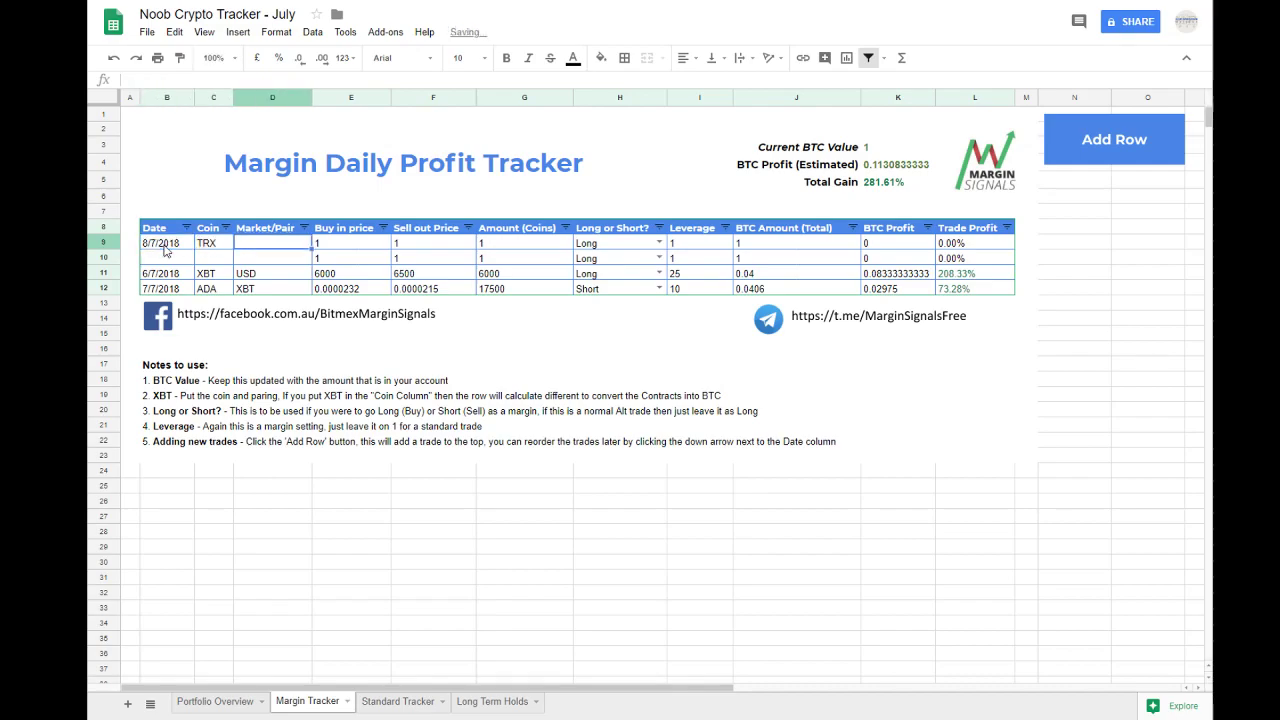
{"action": "type", "text": "XBT"}
{"action": "key", "text": "Tab"}
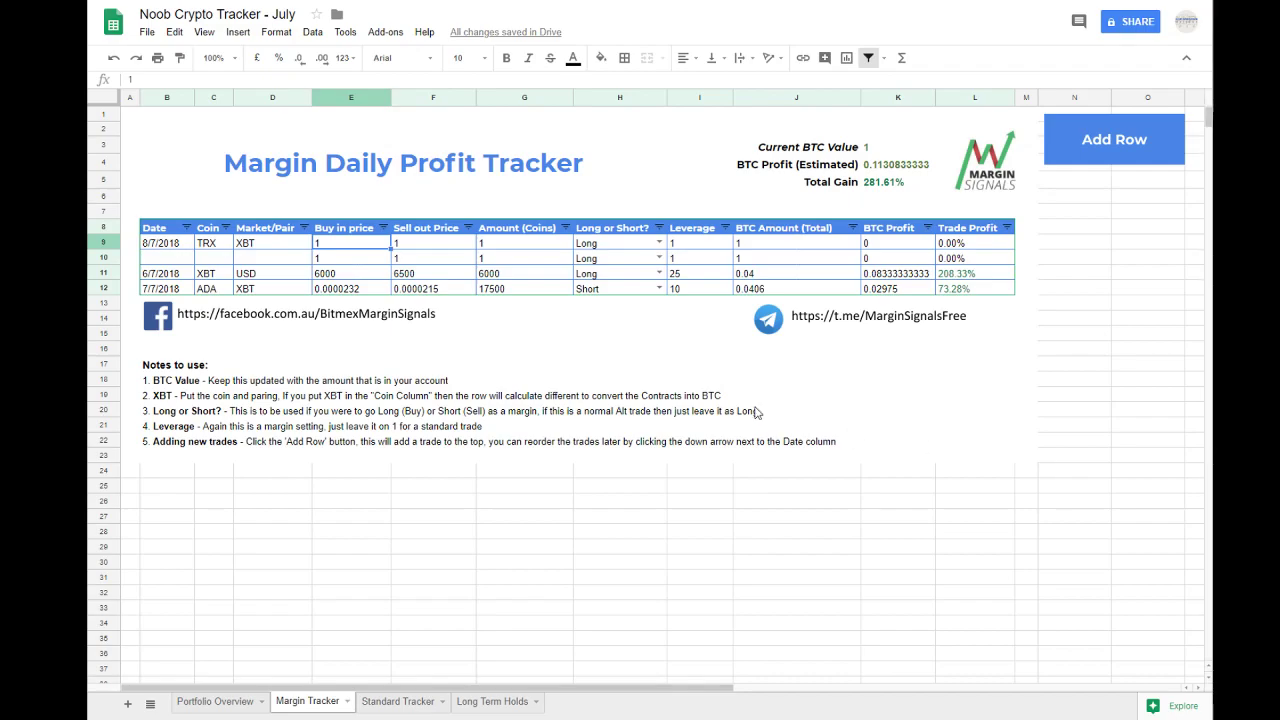
Step: Set the TRX trade's buy in price to 0.00000594 and its sell out price to 0.000008
{"action": "double_click", "coordinate": [340, 246]}
{"action": "key", "text": "BackSpace"}
{"action": "type", "text": "0.00000594"}
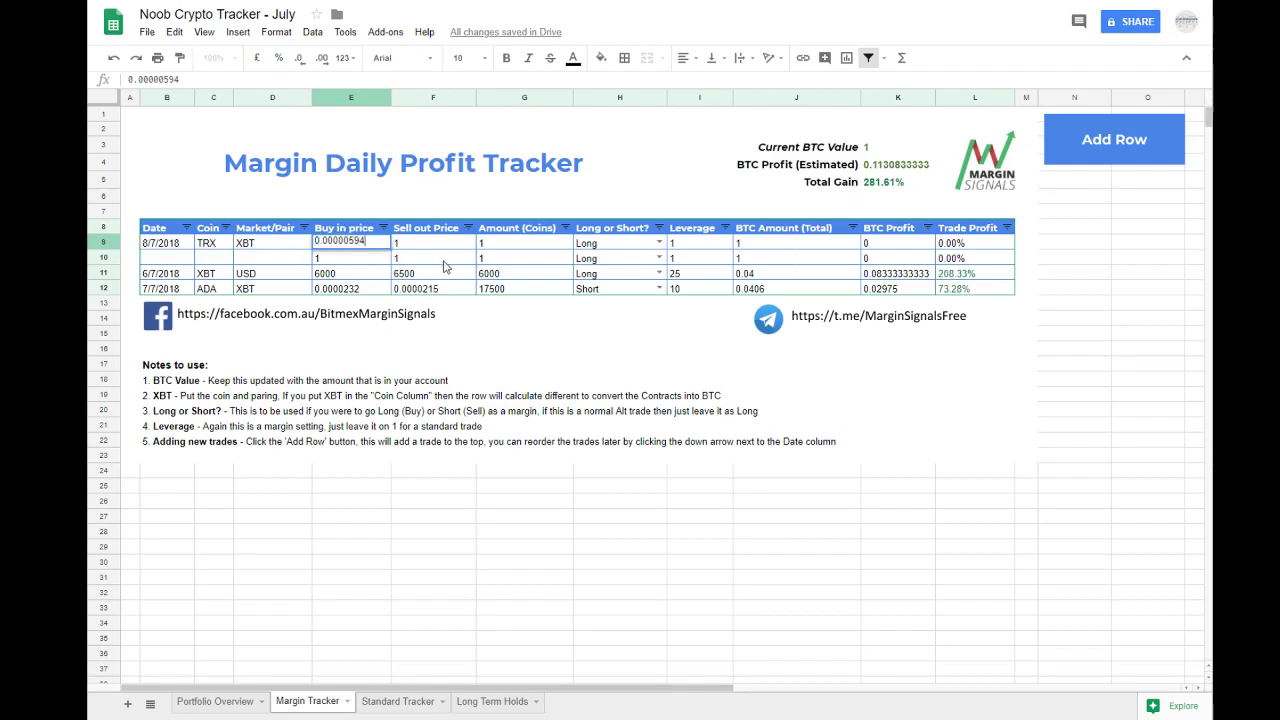
{"action": "key", "text": "Tab"}
{"action": "type", "text": "0.000008"}
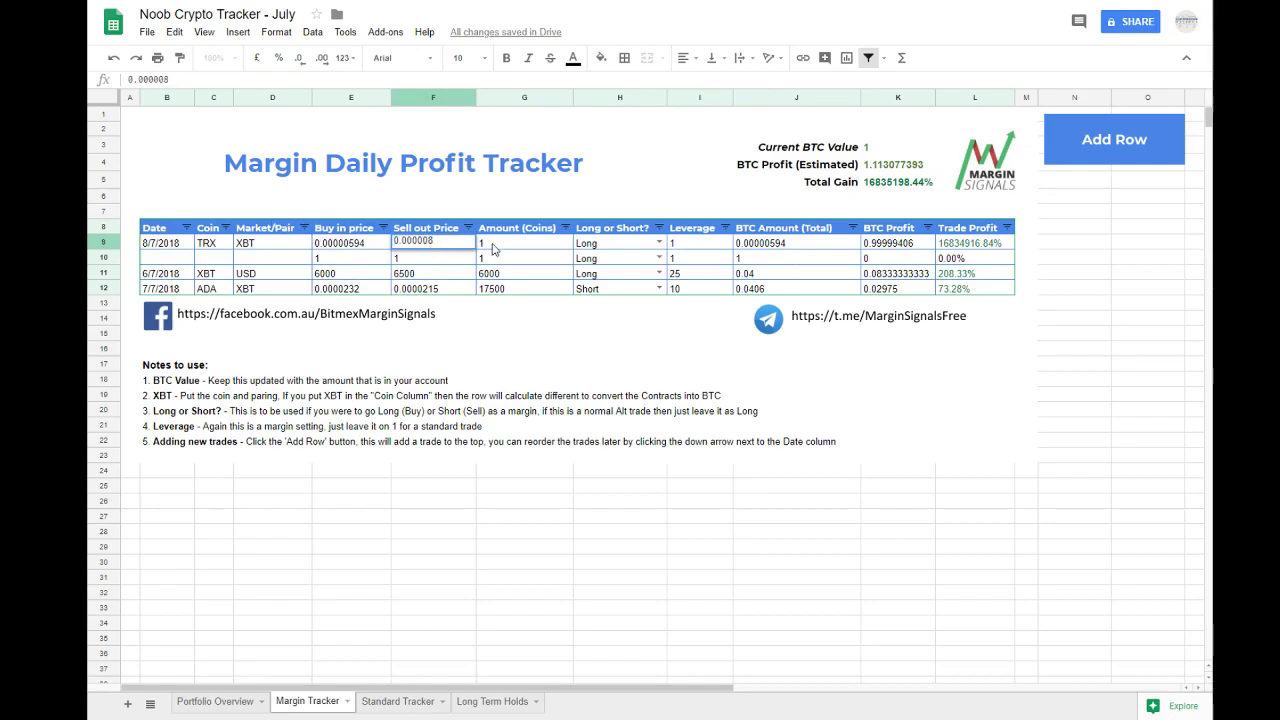
{"action": "key", "text": "Tab"}
Step: Try an amount of 50000 coins for the TRX trade
{"action": "type", "text": "50000"}
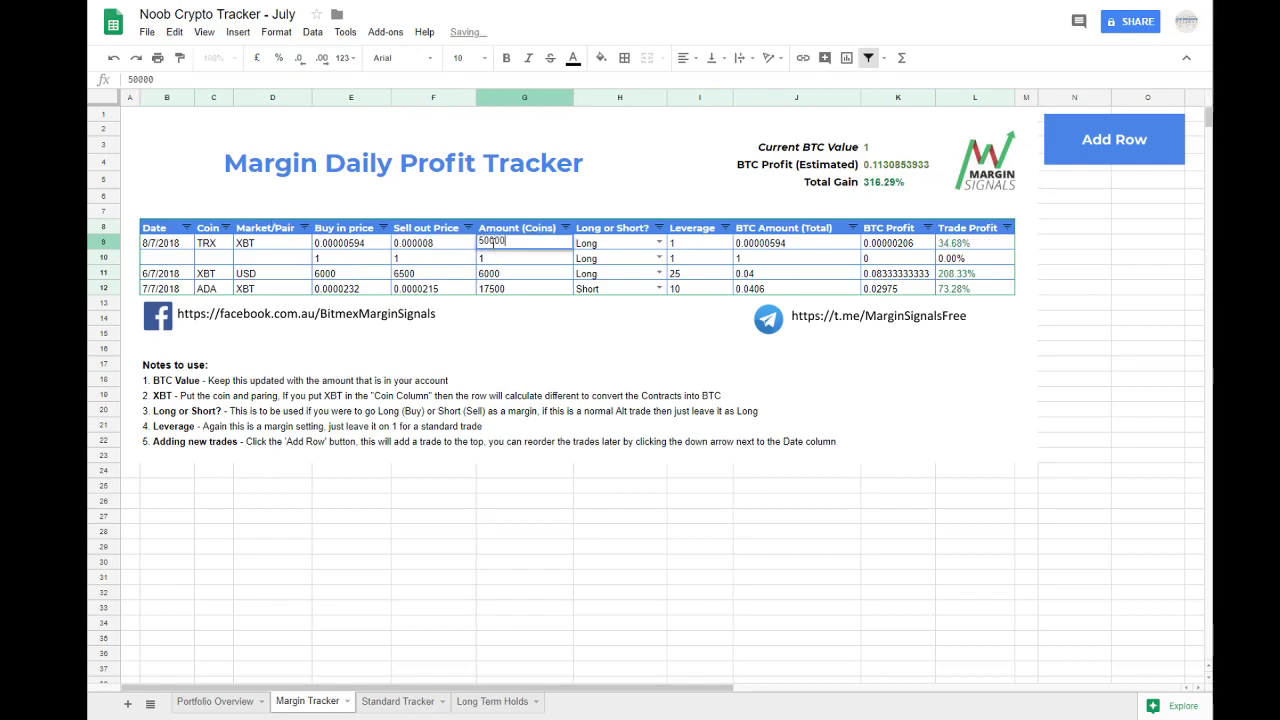
{"action": "key", "text": "Tab"}
{"action": "key", "text": "Tab"}
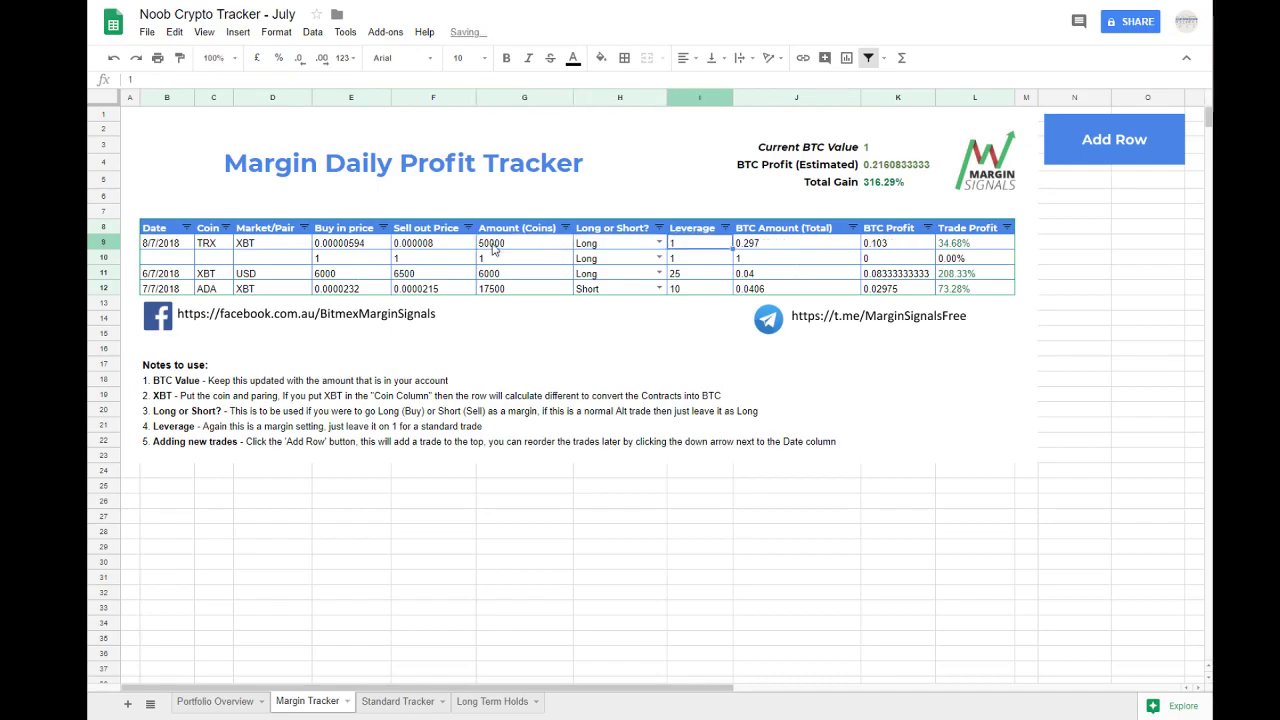
Step: Try the TRX trade's coin amount at 1000 and at 10000
{"action": "key", "text": "shift+Tab"}
{"action": "key", "text": "shift+Tab"}
{"action": "type", "text": "1000"}
{"action": "key", "text": "Return"}
{"action": "left_click", "coordinate": [492, 250]}
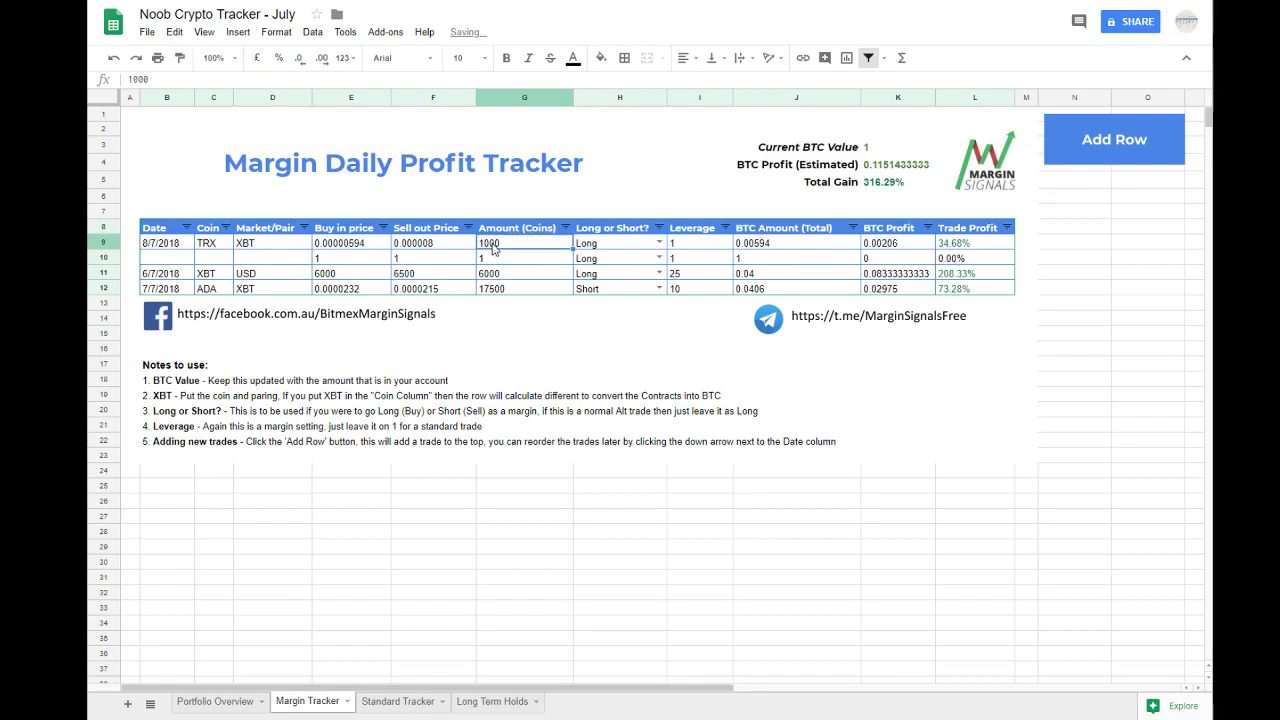
{"action": "type", "text": "10000"}
{"action": "key", "text": "Return"}
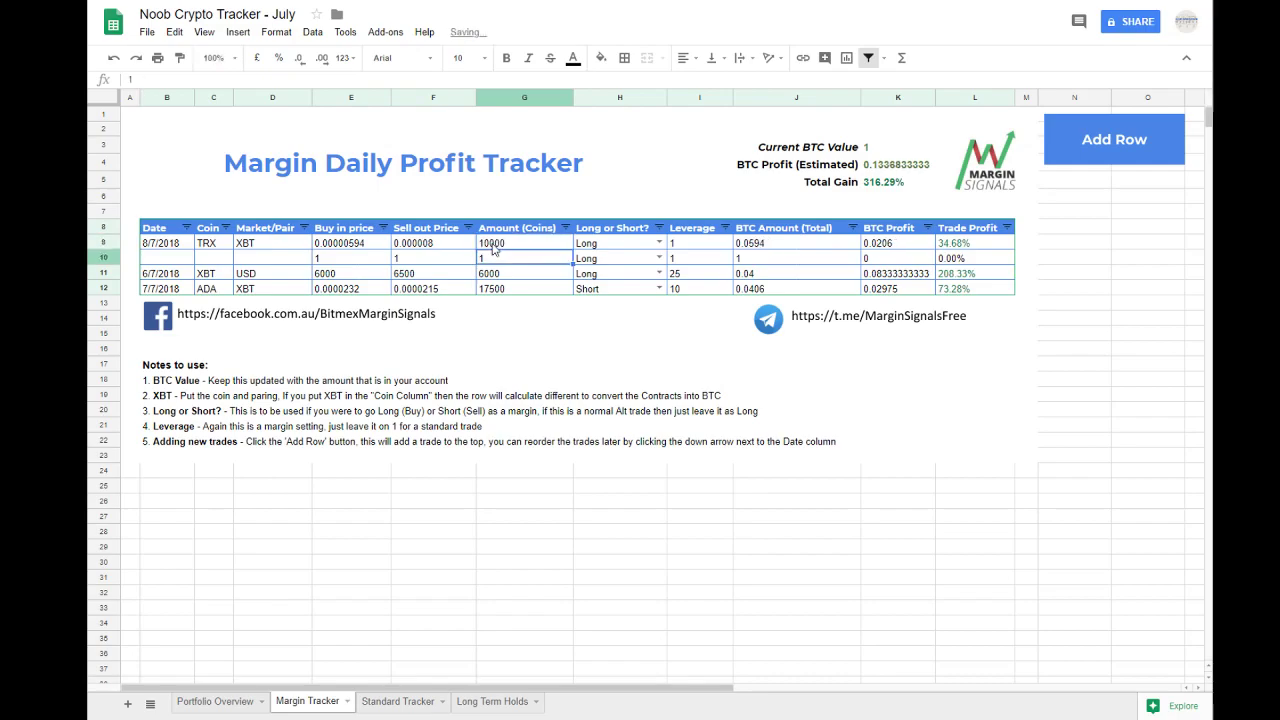
Step: Lower the TRX trade's coin amount to 8000, 7000 and finally 6800 to compare the BTC totals
{"action": "left_click", "coordinate": [492, 250]}
{"action": "type", "text": "8000"}
{"action": "key", "text": "Return"}
{"action": "left_click", "coordinate": [492, 250]}
{"action": "type", "text": "7000"}
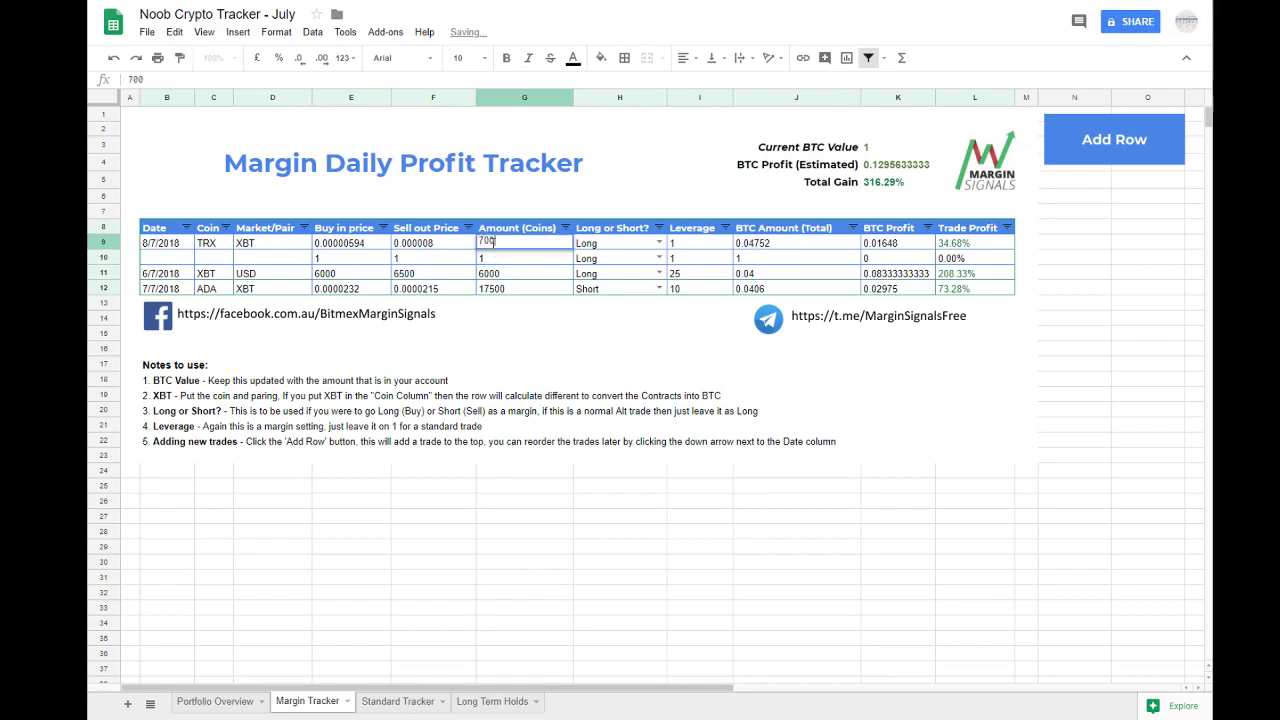
{"action": "key", "text": "Return"}
{"action": "left_click", "coordinate": [492, 250]}
{"action": "type", "text": "6800"}
{"action": "key", "text": "Return"}
{"action": "left_click", "coordinate": [492, 250]}
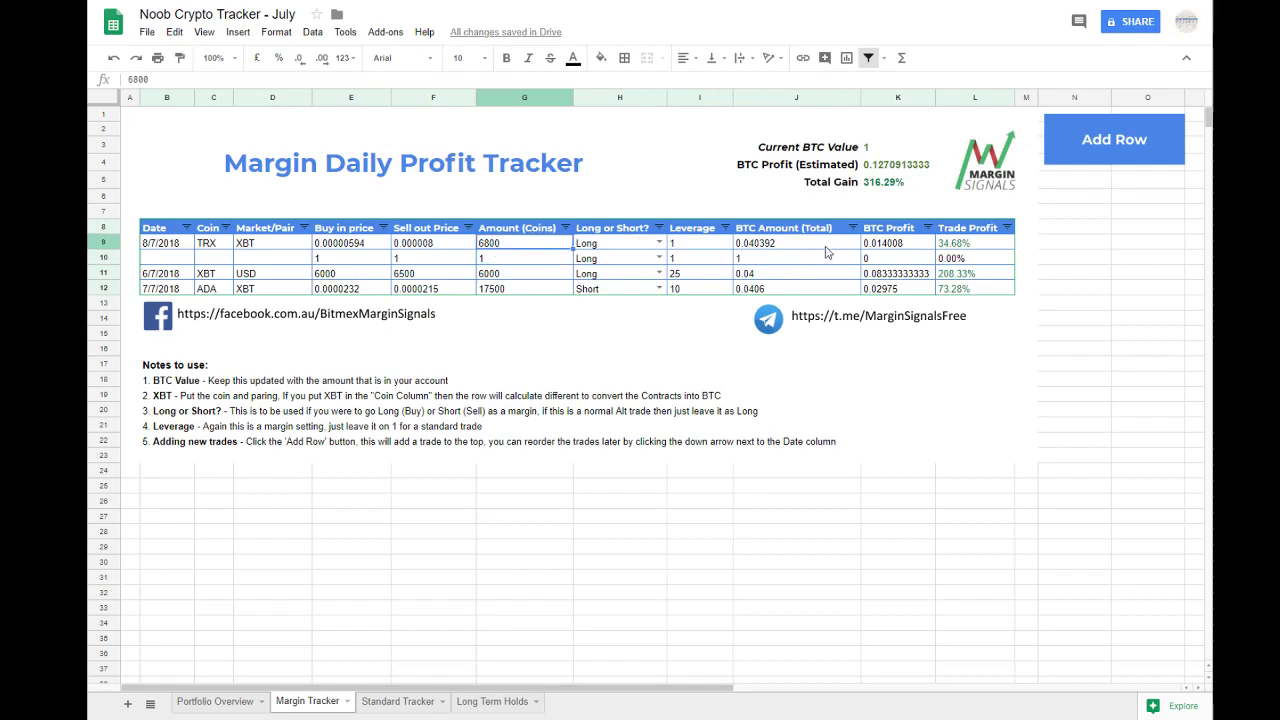
Step: Set the TRX trade's leverage to 15
{"action": "left_click", "coordinate": [686, 243]}
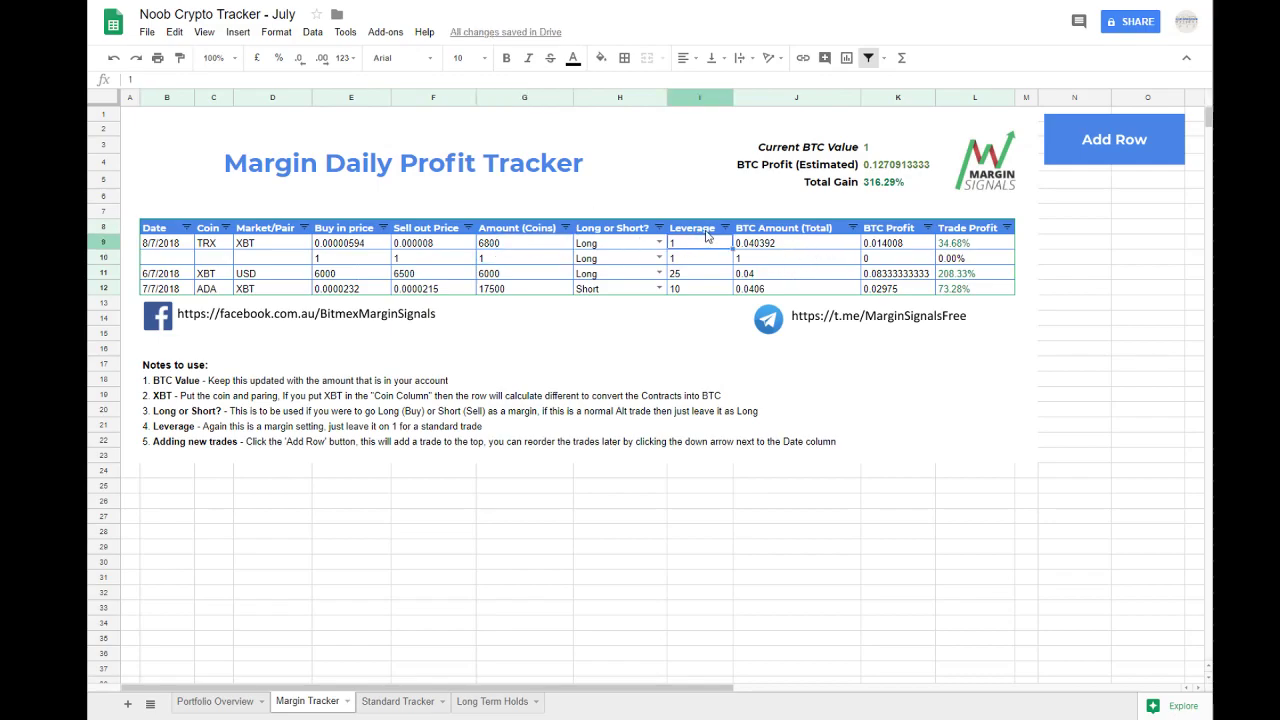
{"action": "type", "text": "15"}
{"action": "key", "text": "Return"}
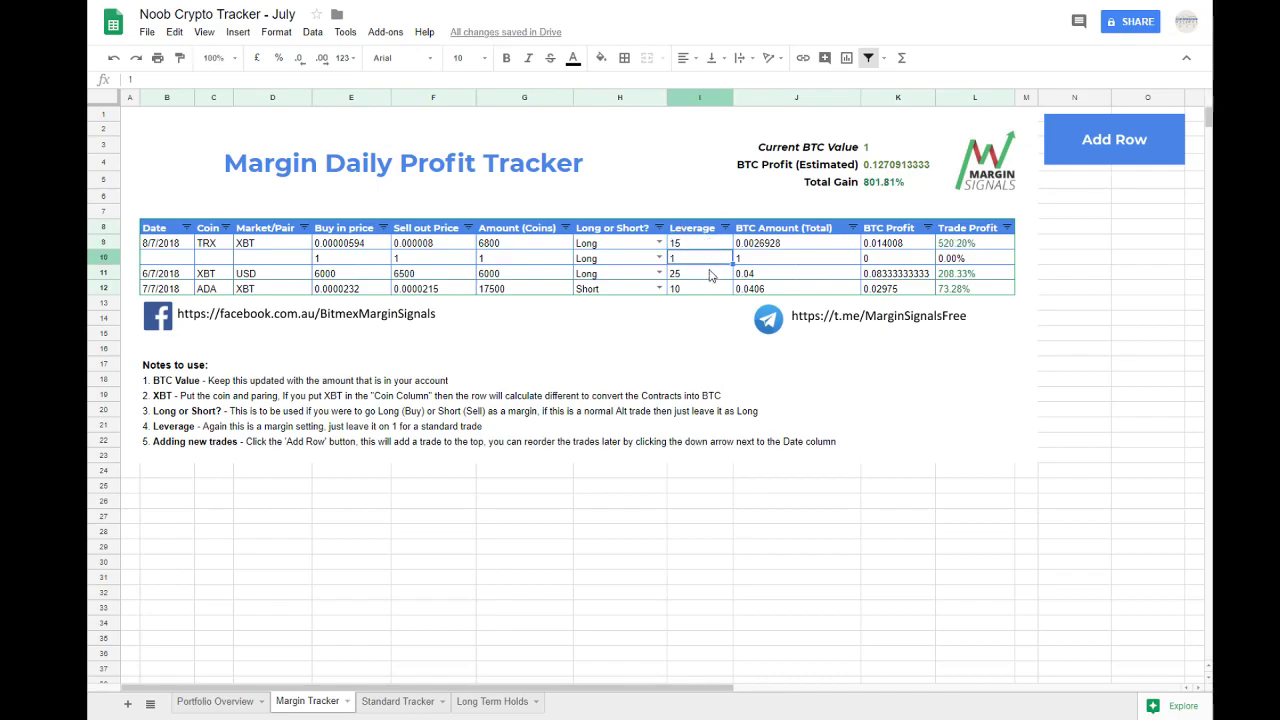
Step: Delete the unused blank trade row between the TRX and XBT trades
{"action": "left_click", "coordinate": [162, 262]}
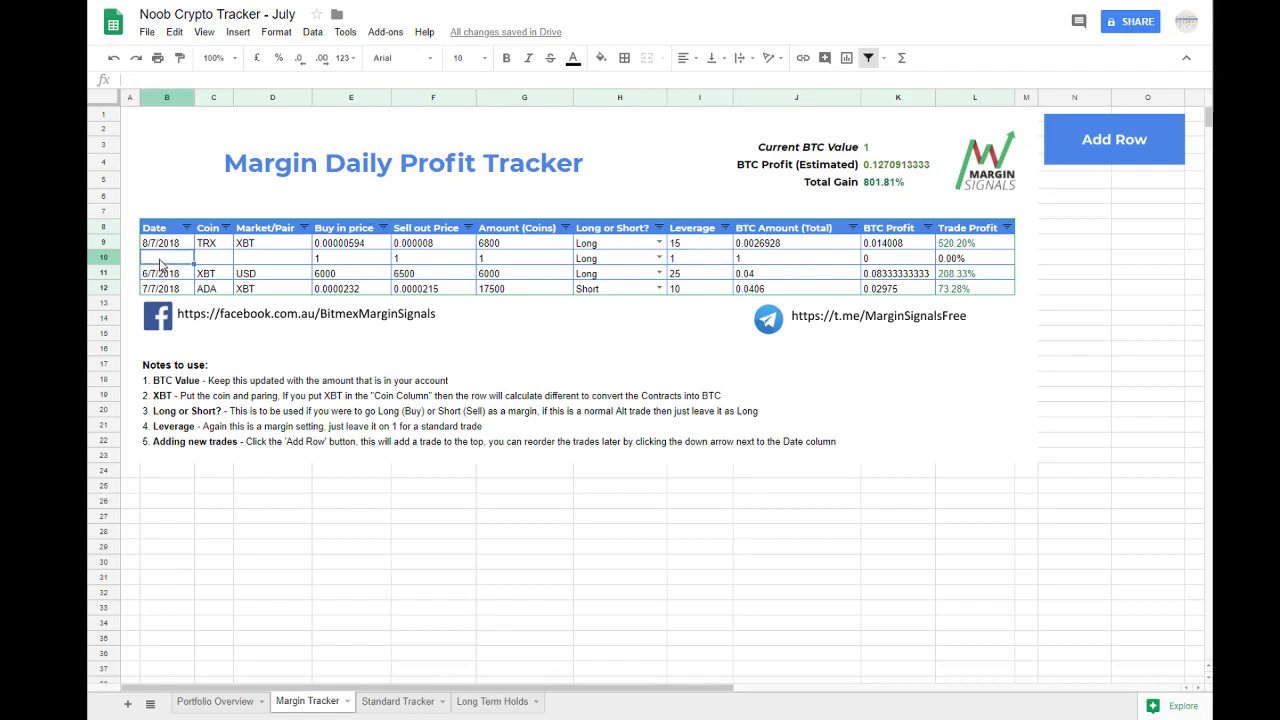
{"action": "left_click", "coordinate": [112, 258]}
{"action": "right_click", "coordinate": [112, 258]}
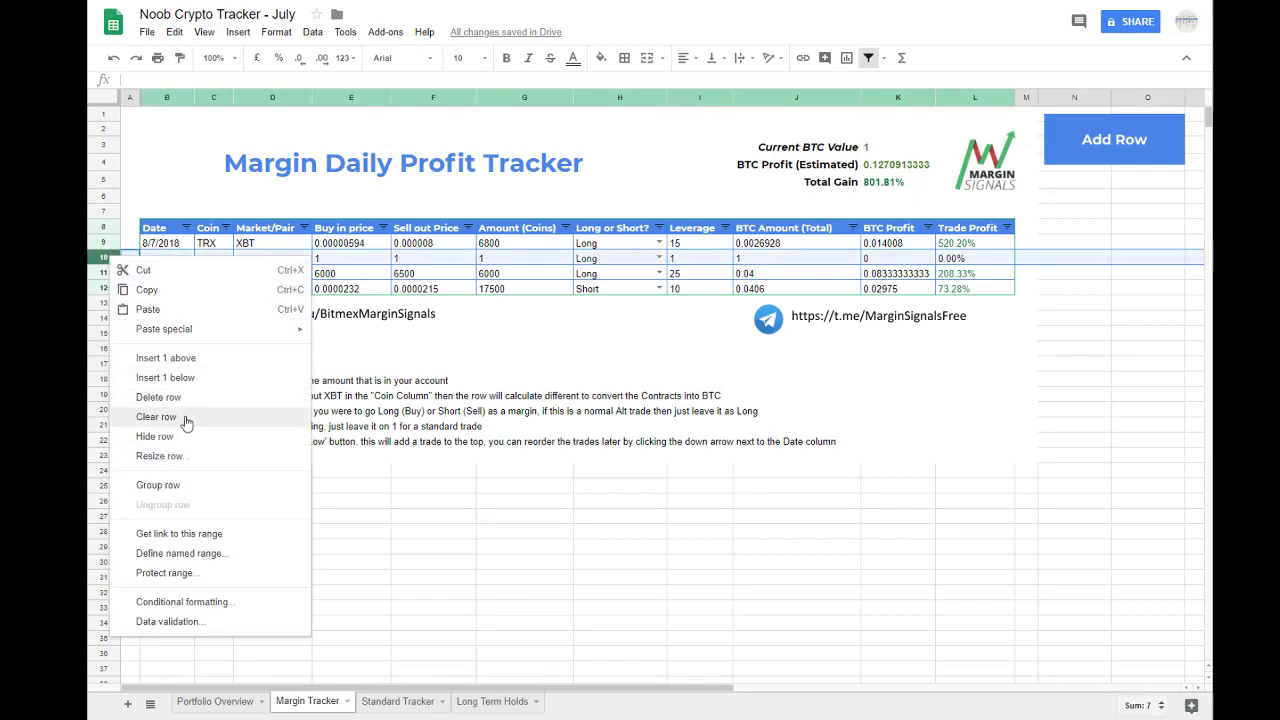
{"action": "left_click", "coordinate": [181, 401]}
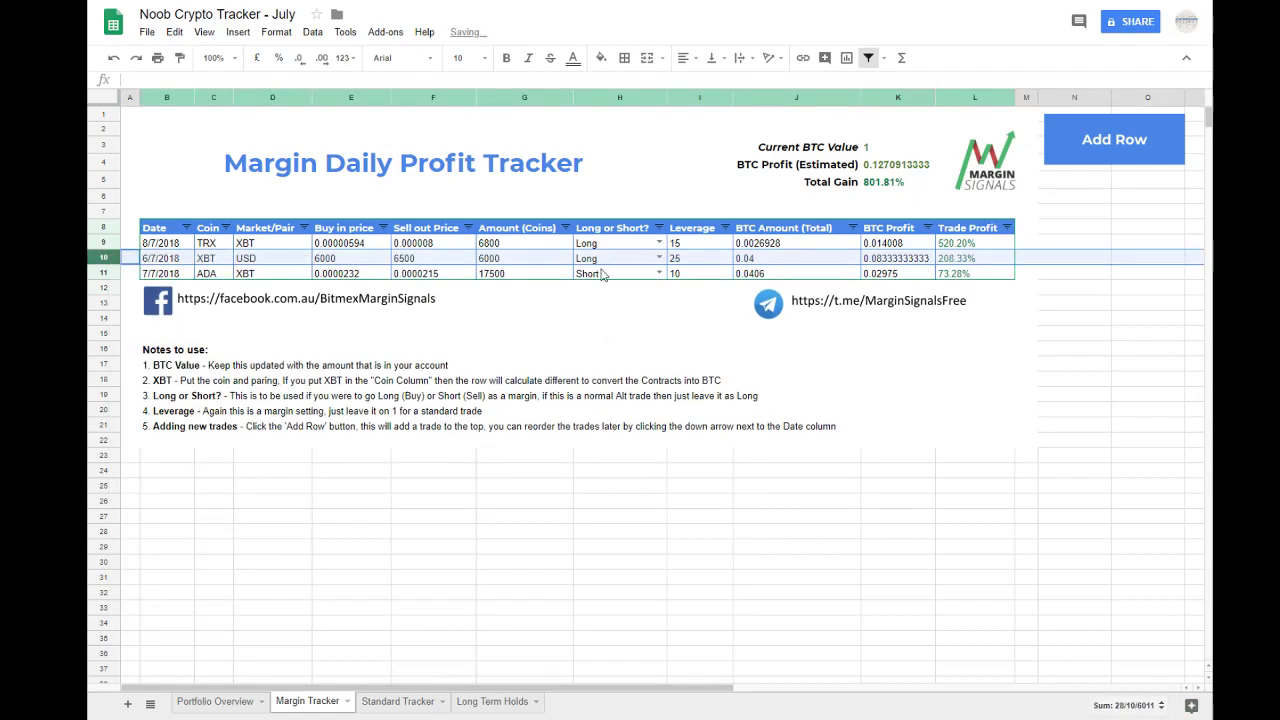
Step: Check the formula behind the estimated BTC profit and enter 1 as the Current BTC Value
{"action": "left_click", "coordinate": [600, 279]}
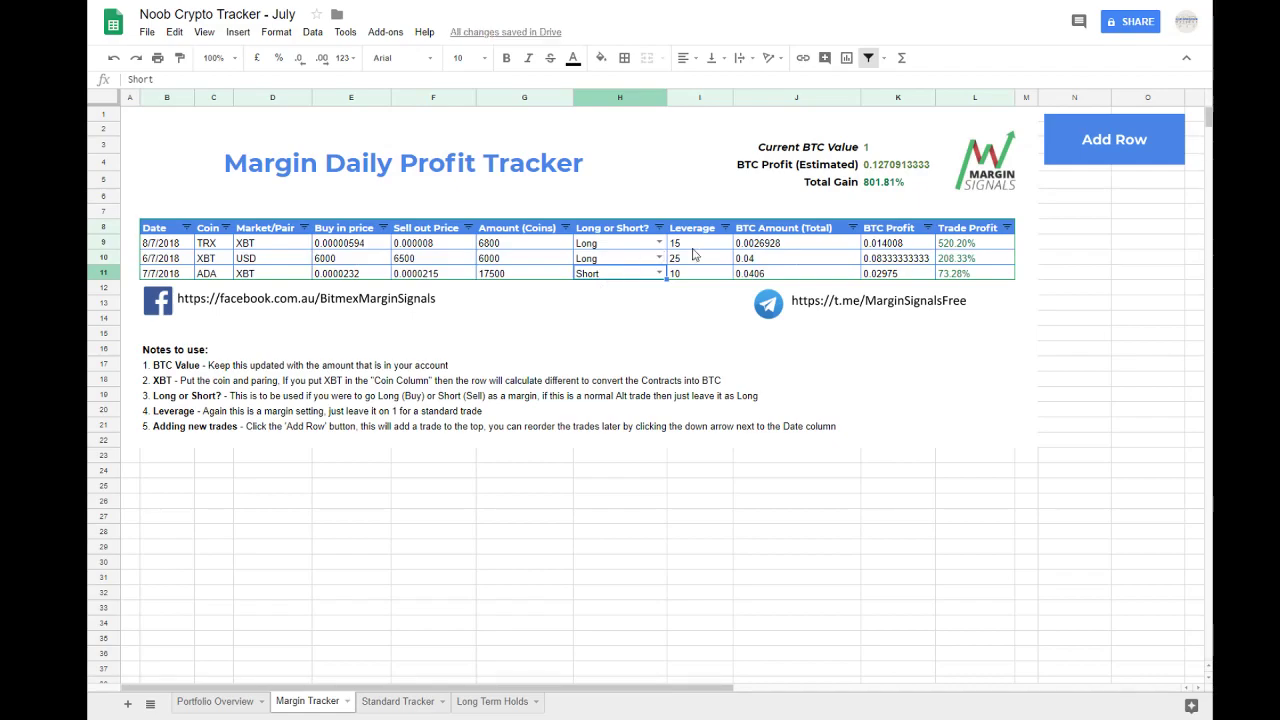
{"action": "double_click", "coordinate": [890, 180]}
{"action": "key", "text": "Escape"}
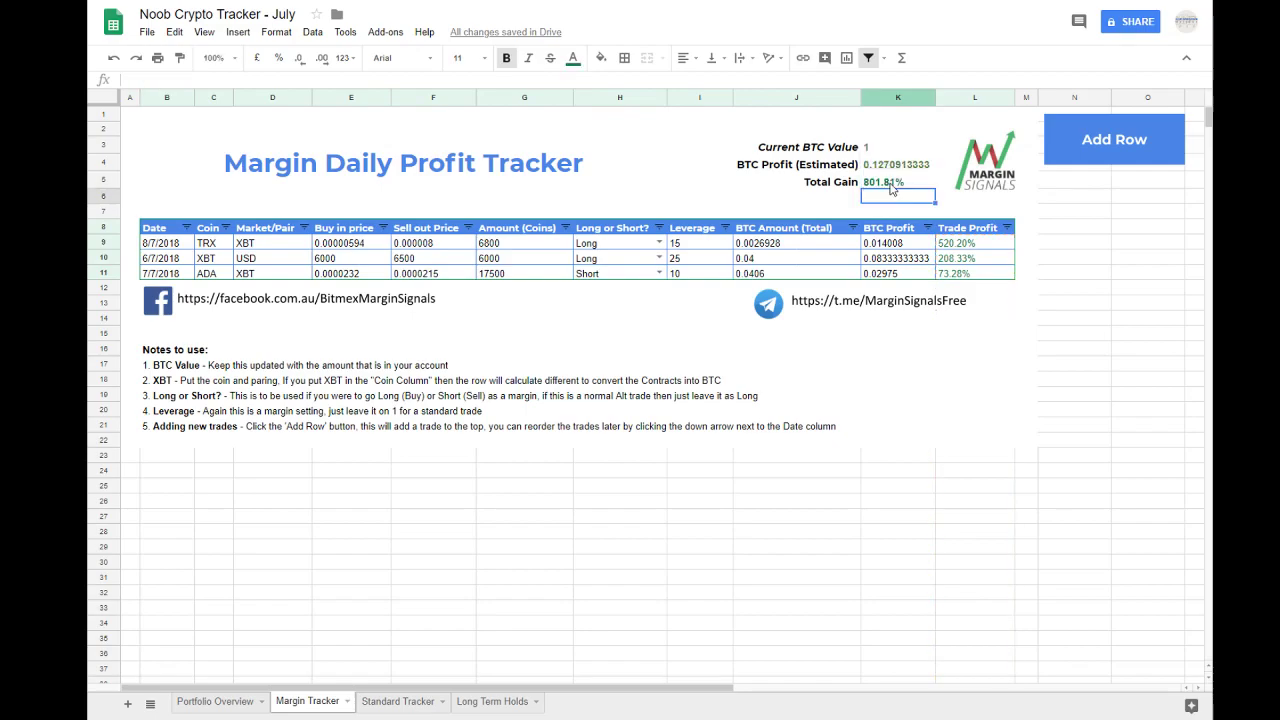
{"action": "double_click", "coordinate": [907, 164]}
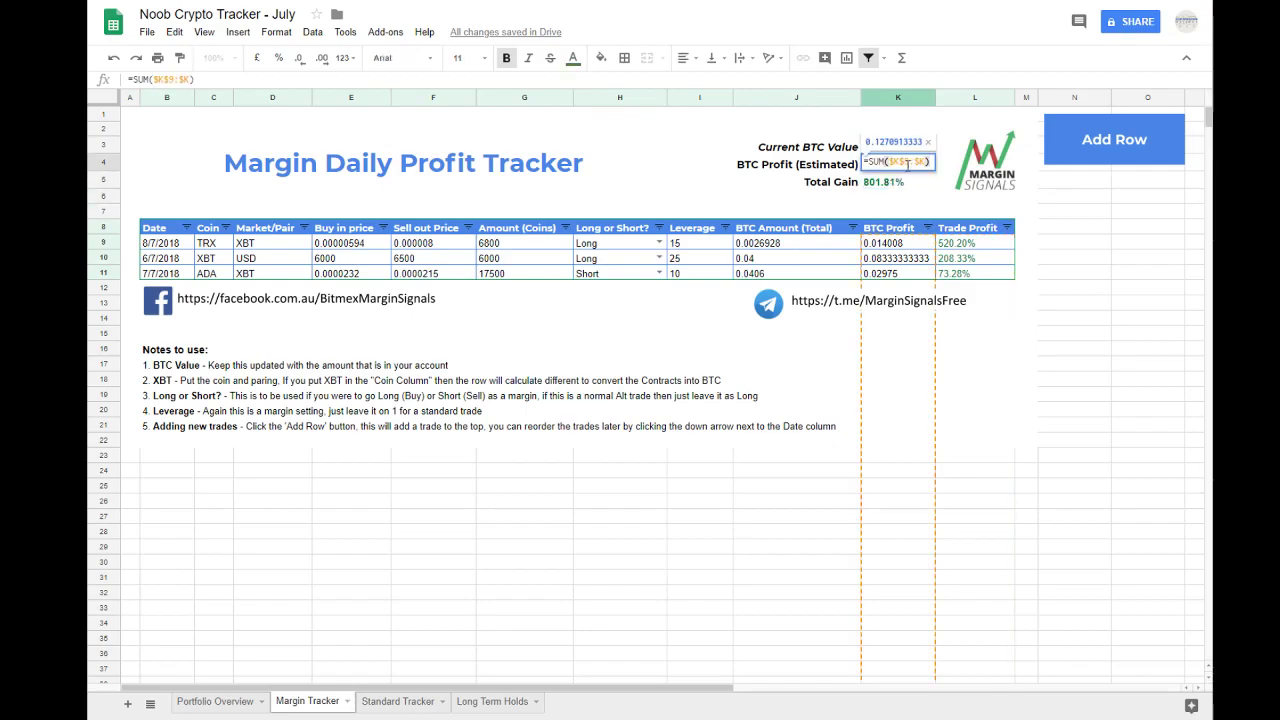
{"action": "left_click", "coordinate": [887, 147]}
{"action": "type", "text": "1"}
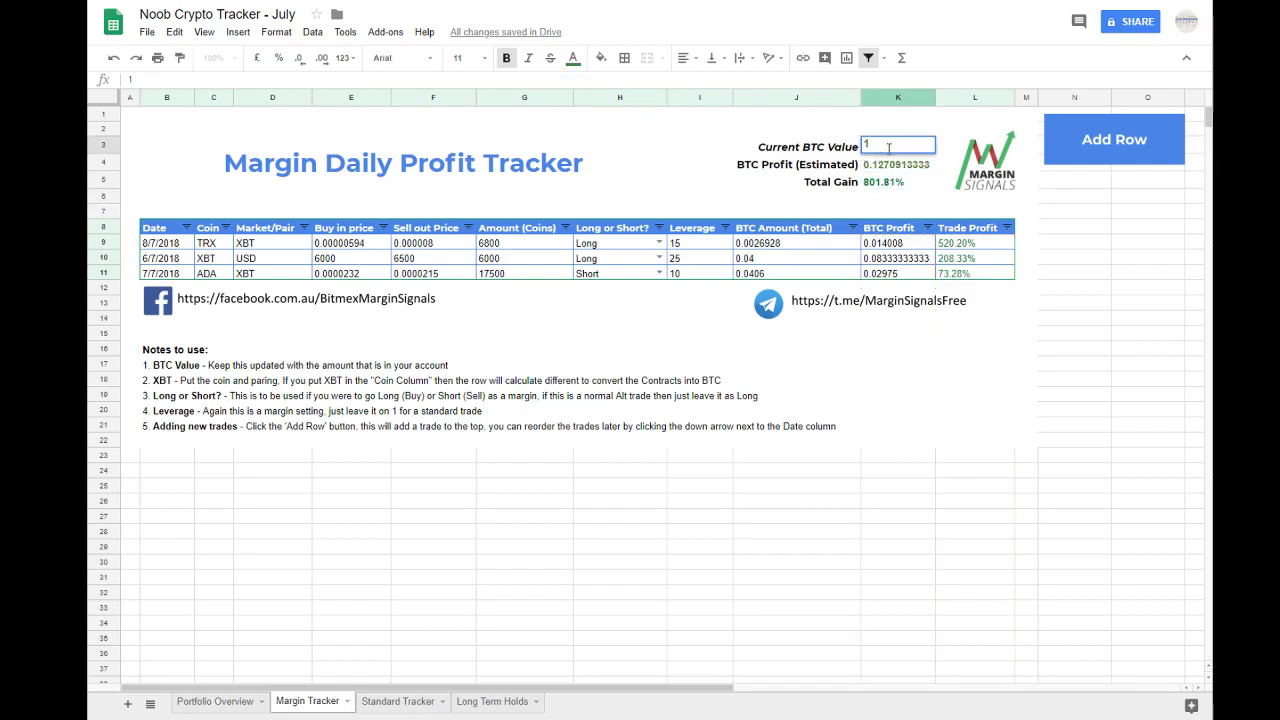
{"action": "key", "text": "Return"}
Step: Examine the Trade Profit cells, the Total Gain formula, the Current BTC Value and the BTC Amount cells of the TRX and XBT trades
{"action": "left_click", "coordinate": [360, 258]}
{"action": "left_click", "coordinate": [170, 248]}
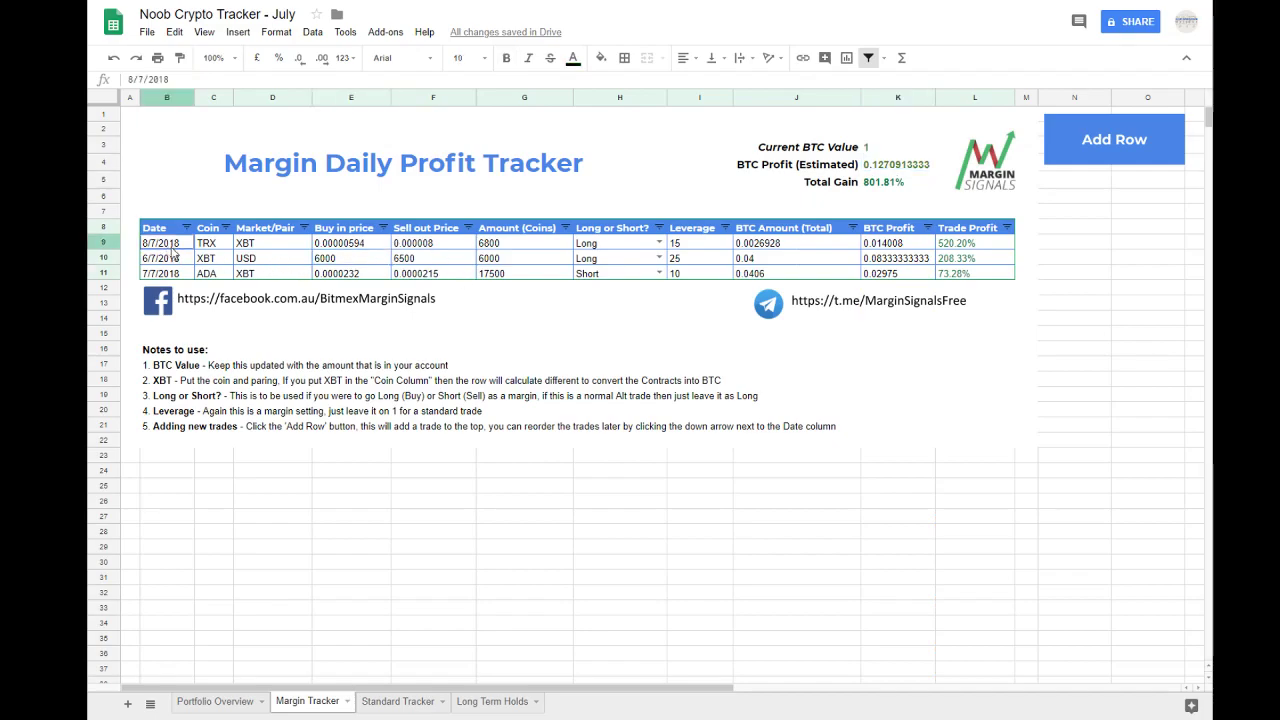
{"action": "left_click", "coordinate": [955, 238]}
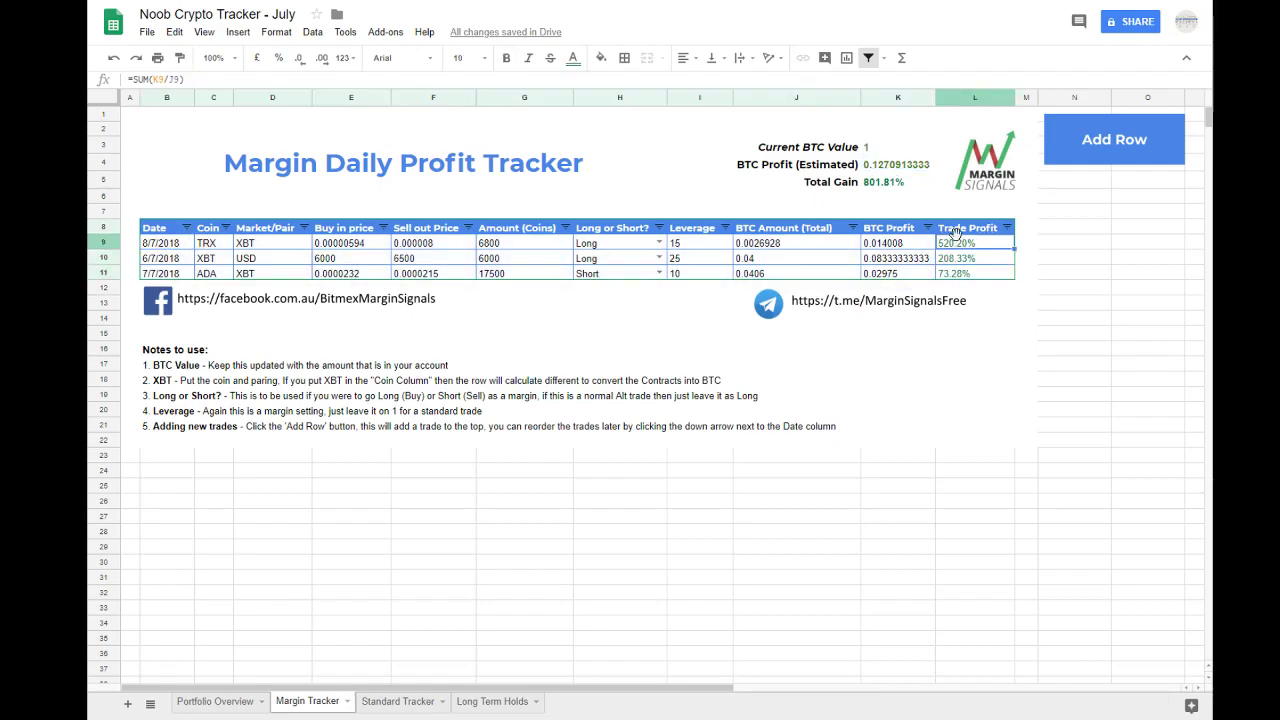
{"action": "left_click_drag", "start_coordinate": [968, 245], "coordinate": [978, 276]}
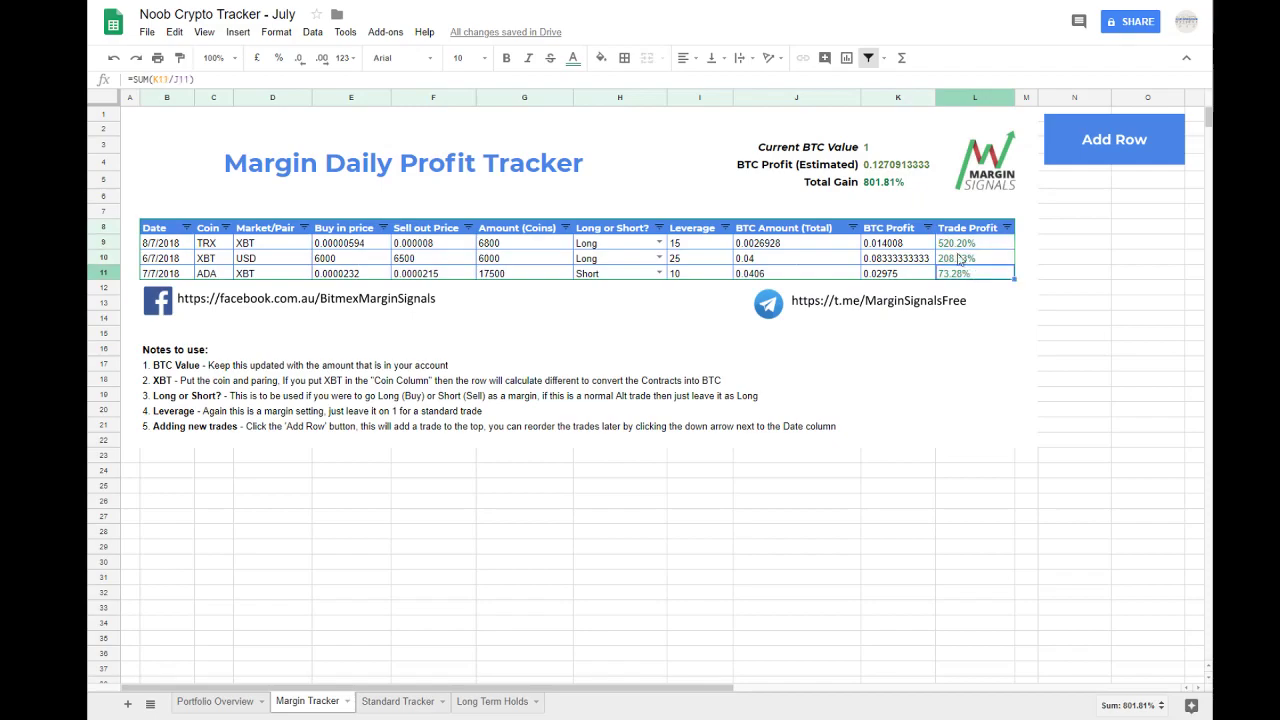
{"action": "left_click", "coordinate": [879, 189]}
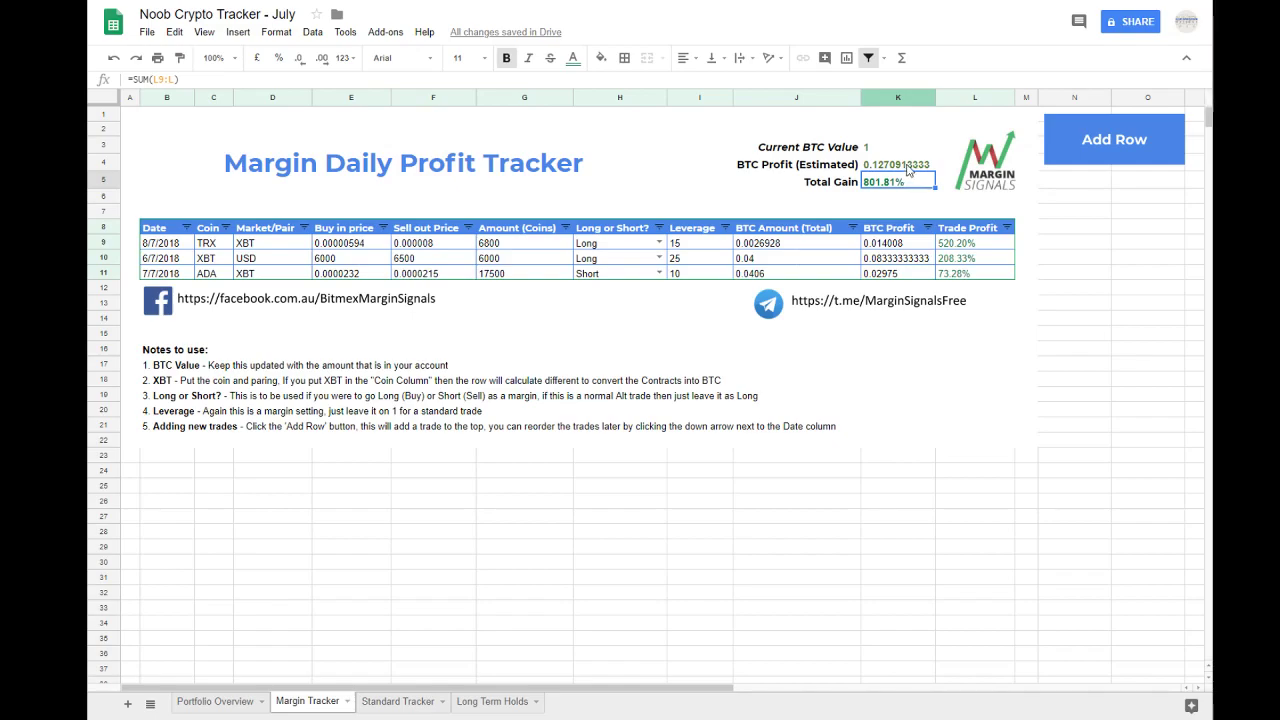
{"action": "left_click", "coordinate": [686, 489]}
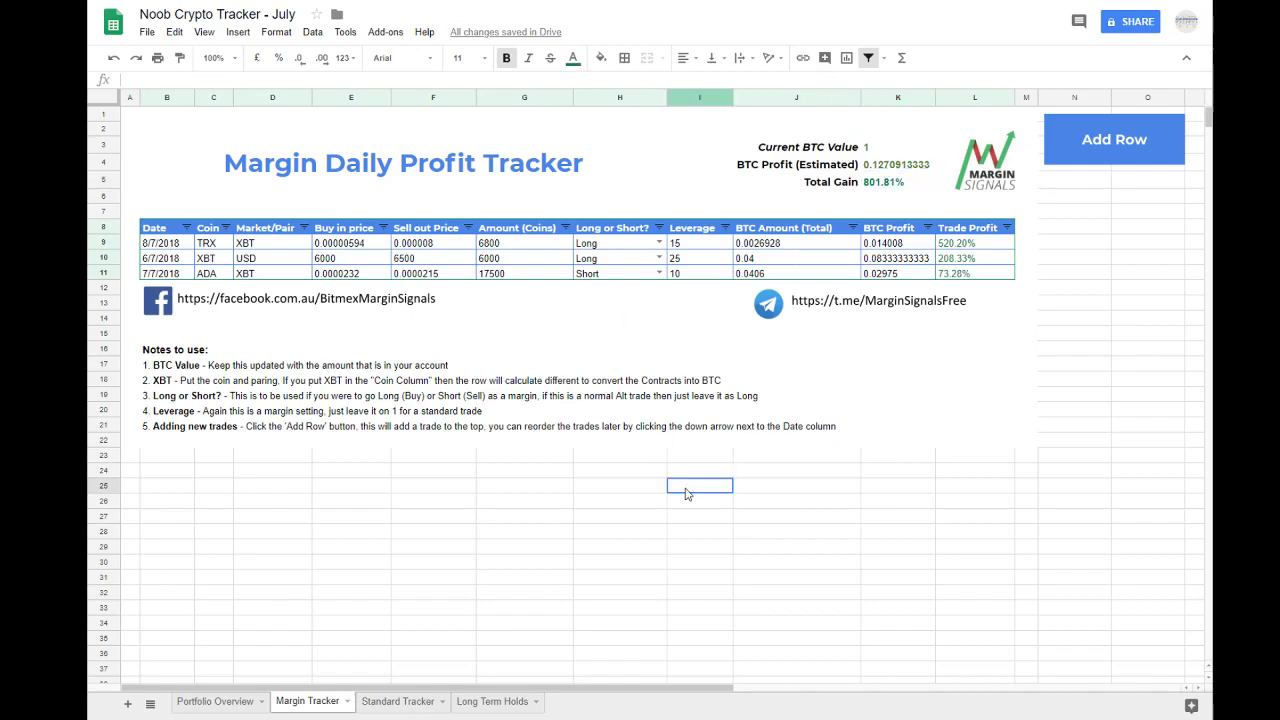
{"action": "left_click", "coordinate": [905, 180]}
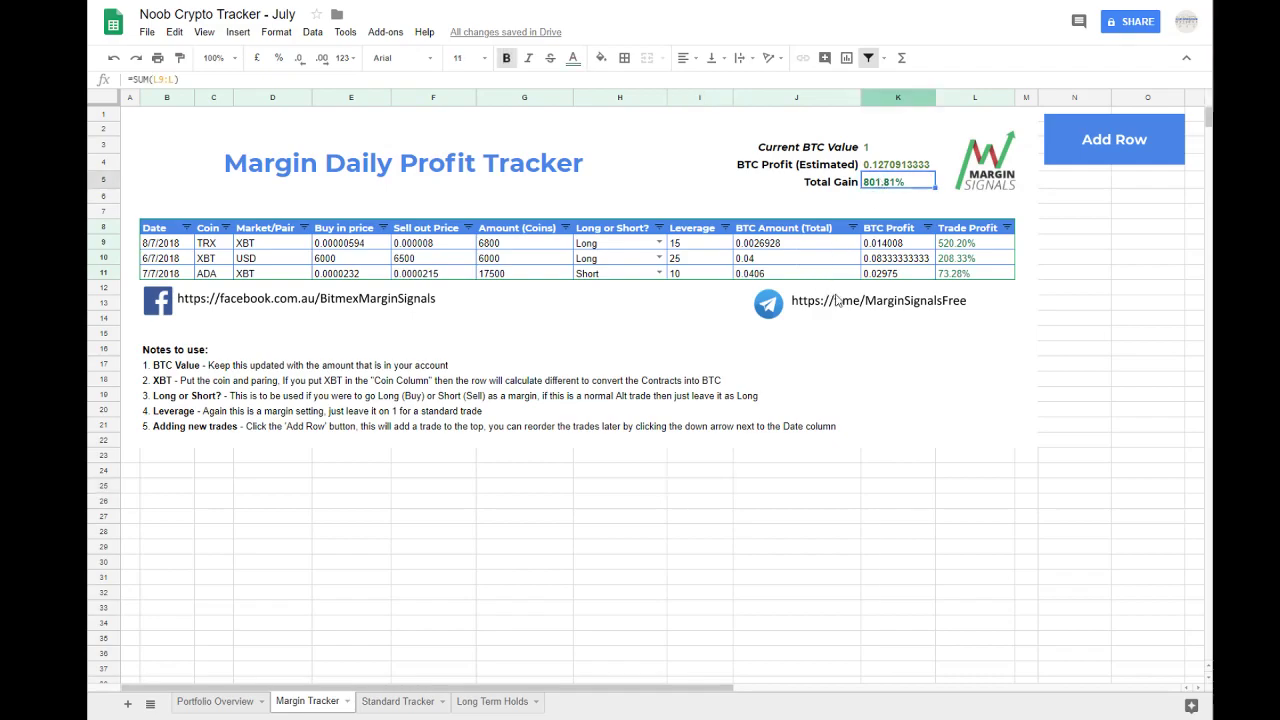
{"action": "left_click", "coordinate": [746, 393]}
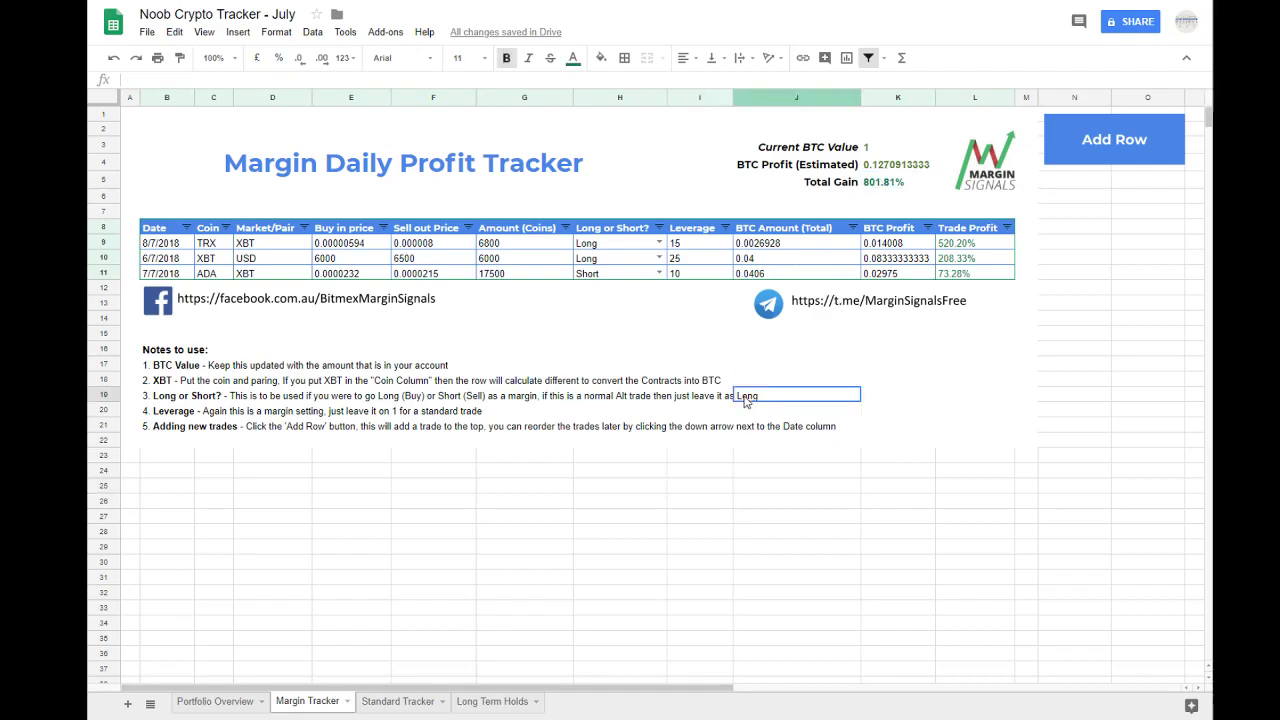
{"action": "left_click", "coordinate": [885, 148]}
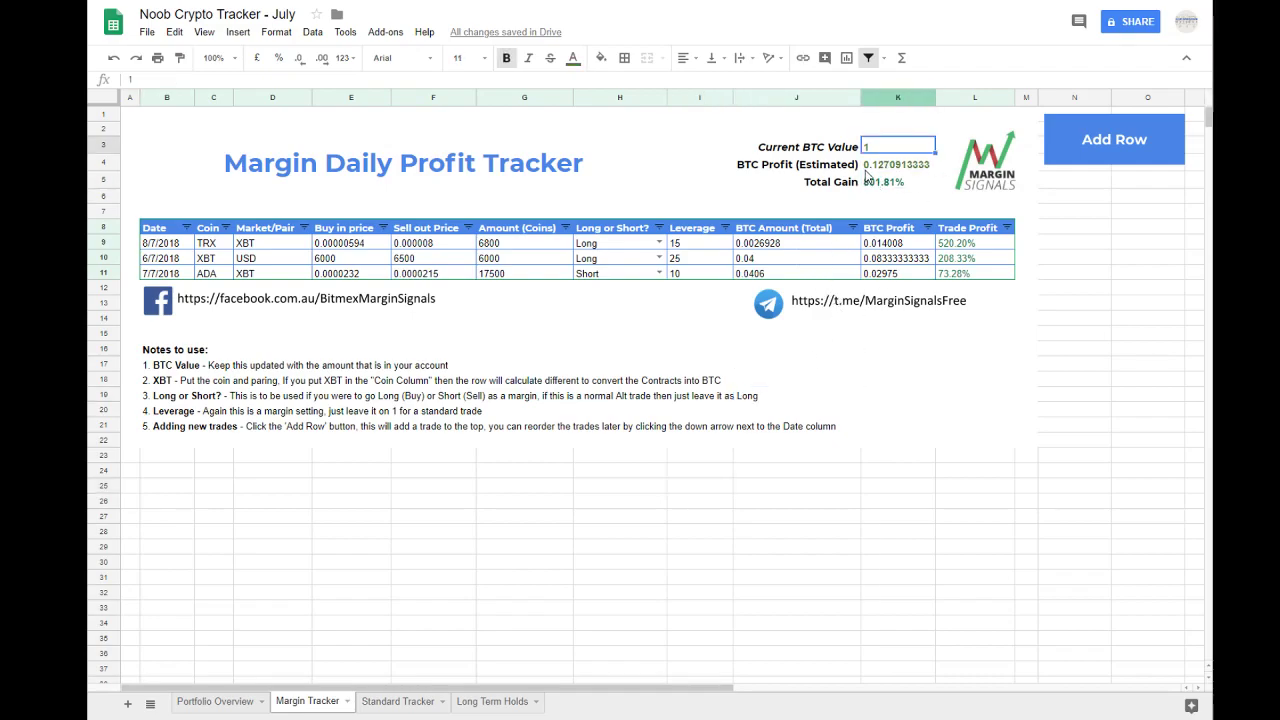
{"action": "left_click", "coordinate": [765, 260]}
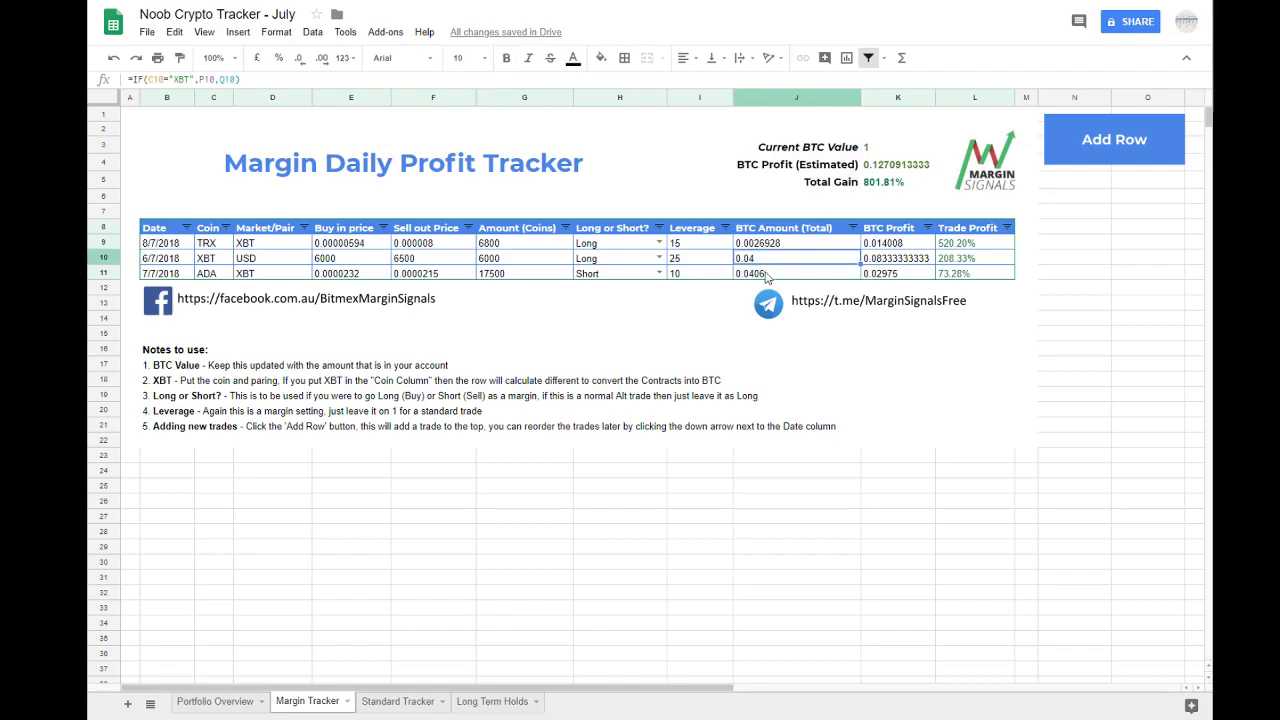
{"action": "left_click", "coordinate": [778, 246]}
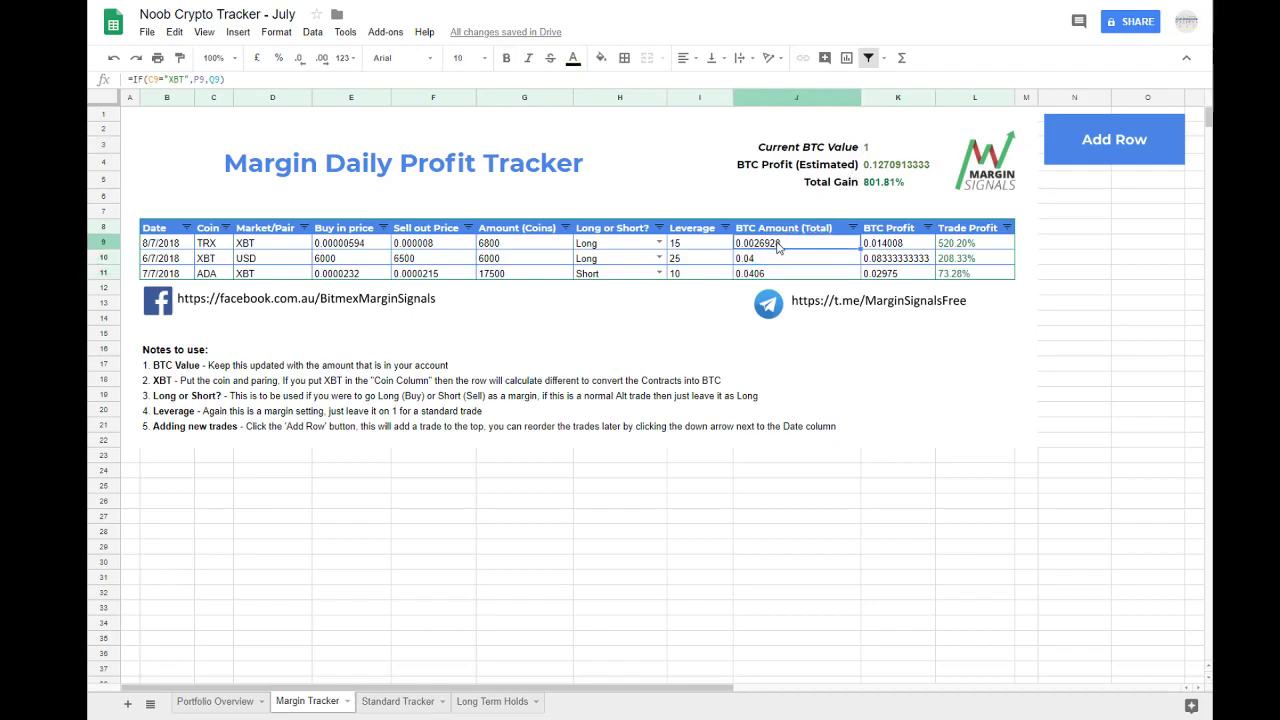
Step: Try an amount of 16000 coins for the TRX trade
{"action": "double_click", "coordinate": [501, 243]}
{"action": "left_click_drag", "start_coordinate": [509, 243], "coordinate": [368, 245]}
{"action": "type", "text": "16000"}
{"action": "key", "text": "Return"}
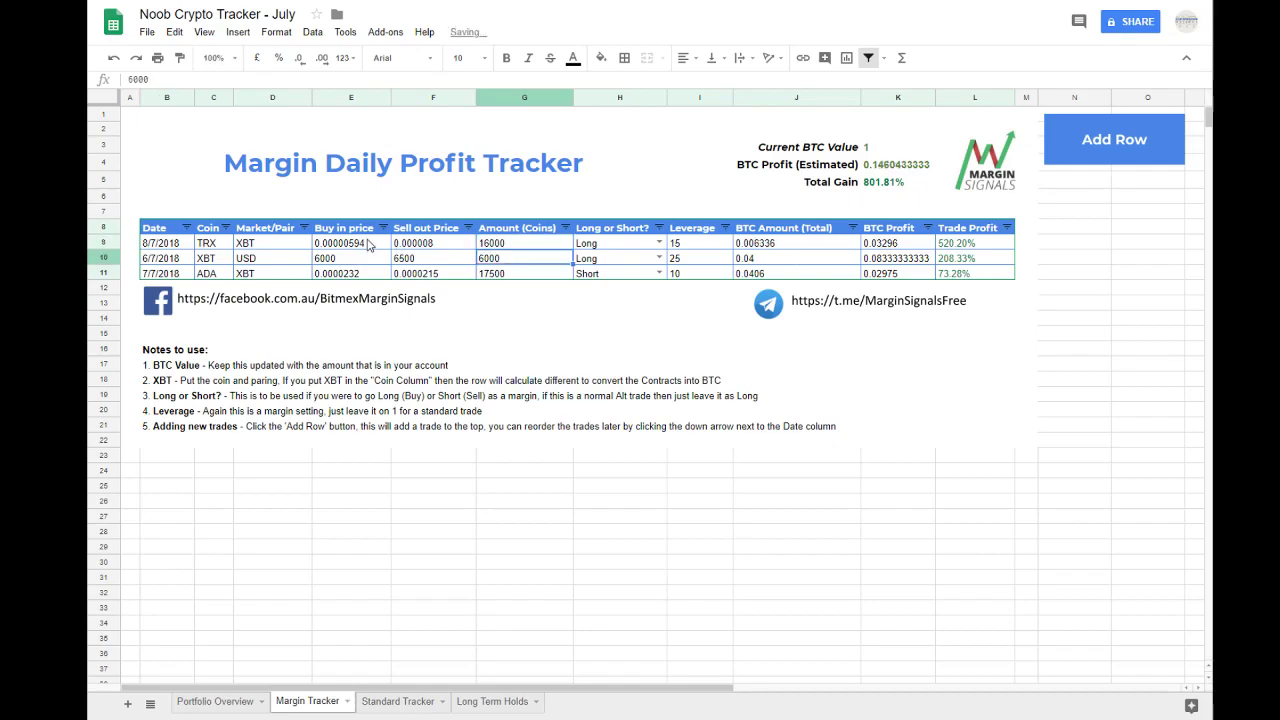
Step: Set the TRX trade's coin amount to 14000, then raise it to 140000
{"action": "key", "text": "Up"}
{"action": "type", "text": "14000"}
{"action": "key", "text": "Return"}
{"action": "key", "text": "Up"}
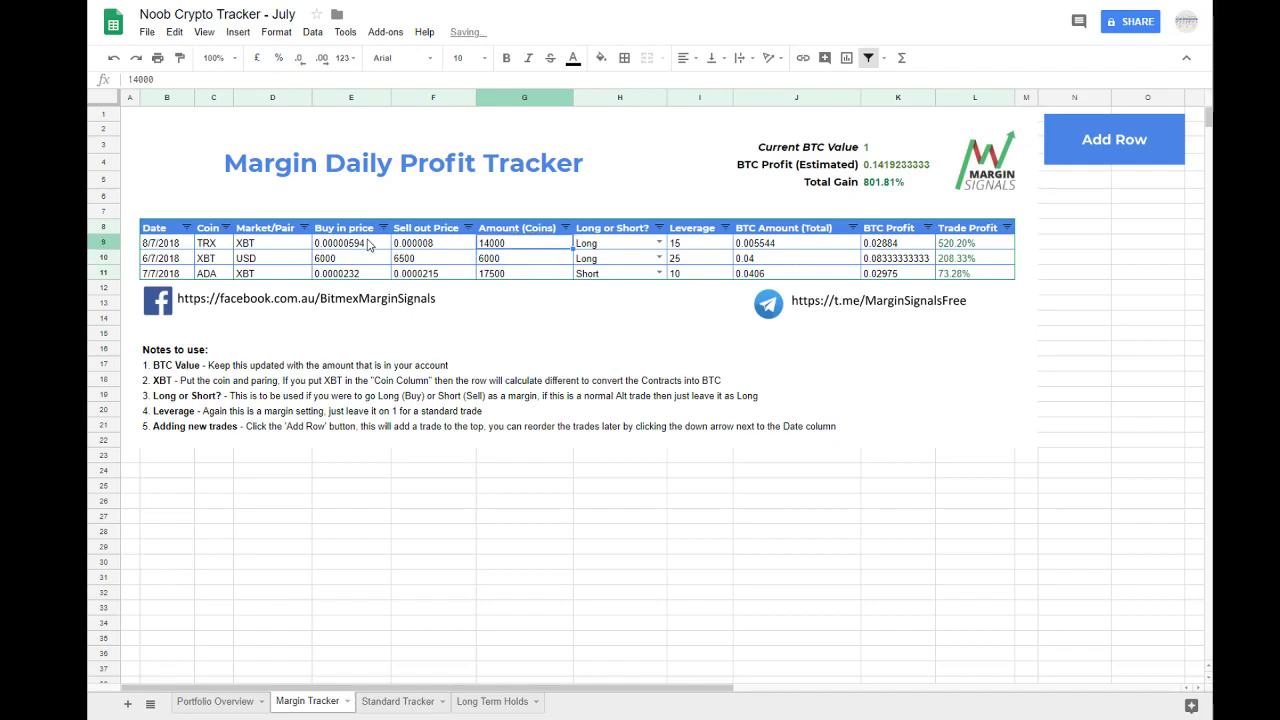
{"action": "double_click", "coordinate": [511, 246]}
{"action": "type", "text": "0"}
{"action": "key", "text": "Return"}
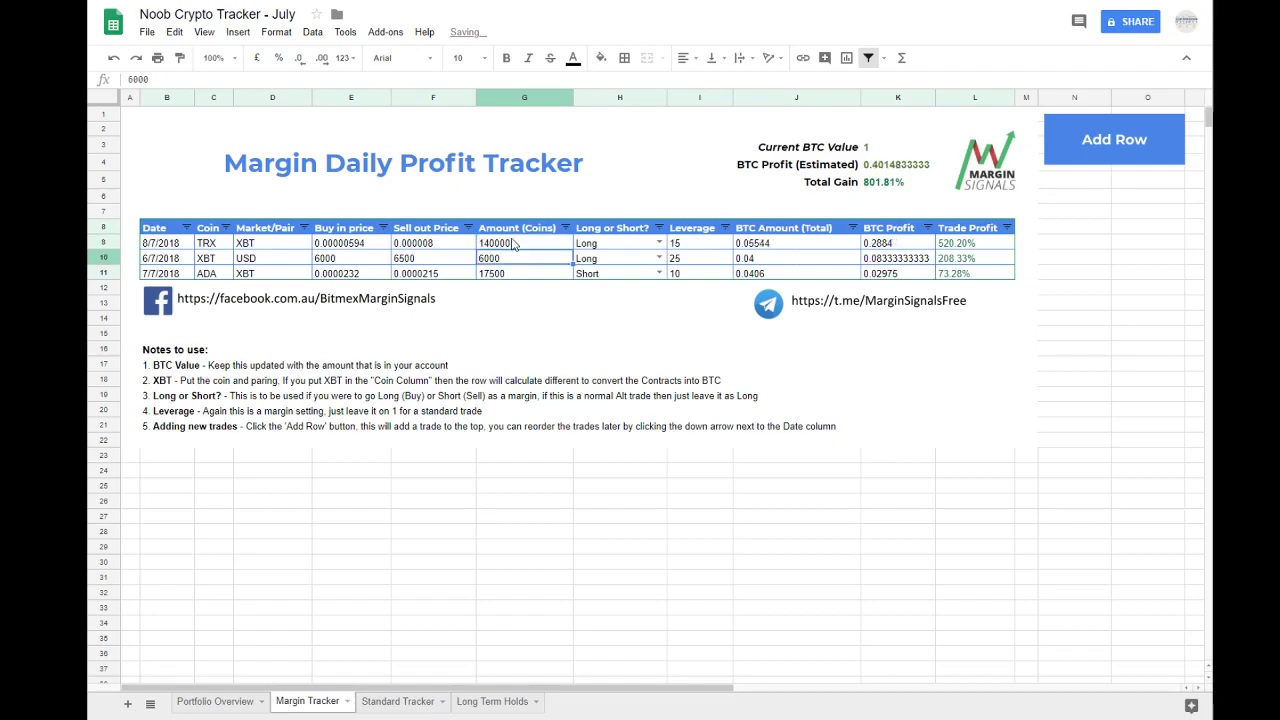
Step: Set the TRX trade's coin amount to 130000, then lower it to 110000
{"action": "double_click", "coordinate": [494, 241]}
{"action": "key", "text": "BackSpace"}
{"action": "type", "text": "3"}
{"action": "key", "text": "Return"}
{"action": "double_click", "coordinate": [492, 246]}
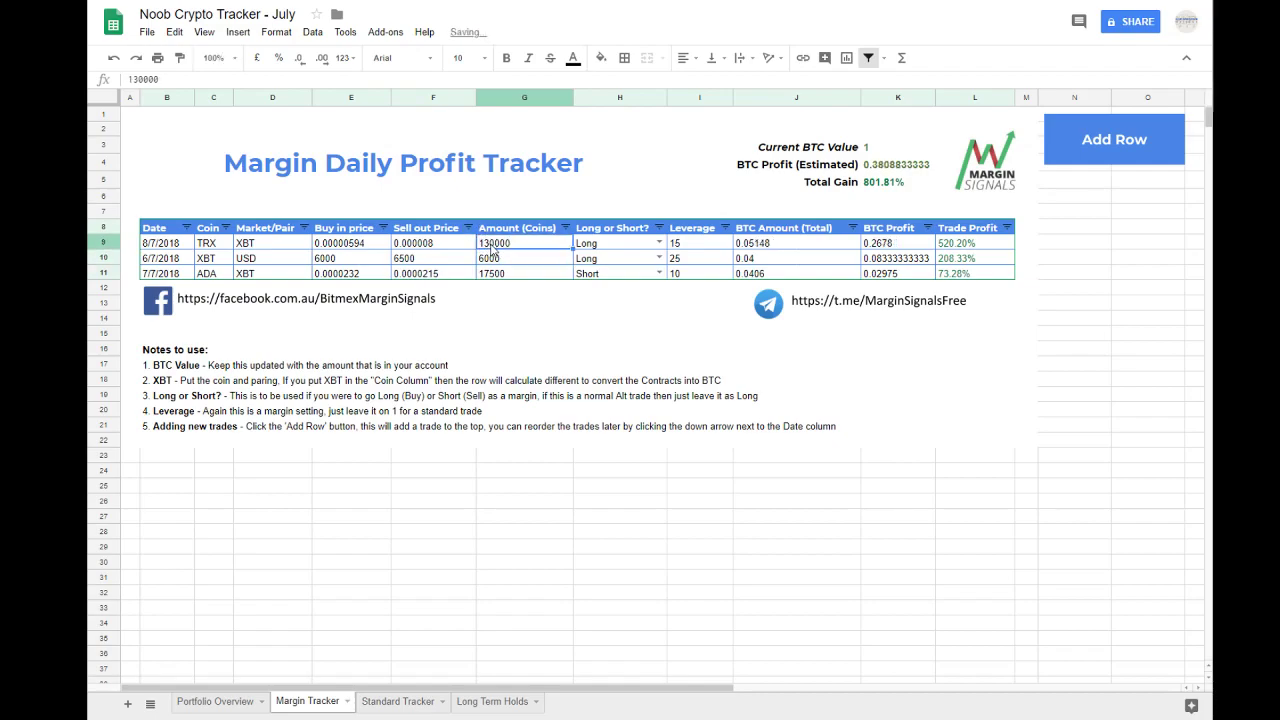
{"action": "key", "text": "BackSpace"}
{"action": "type", "text": "1"}
{"action": "key", "text": "Return"}
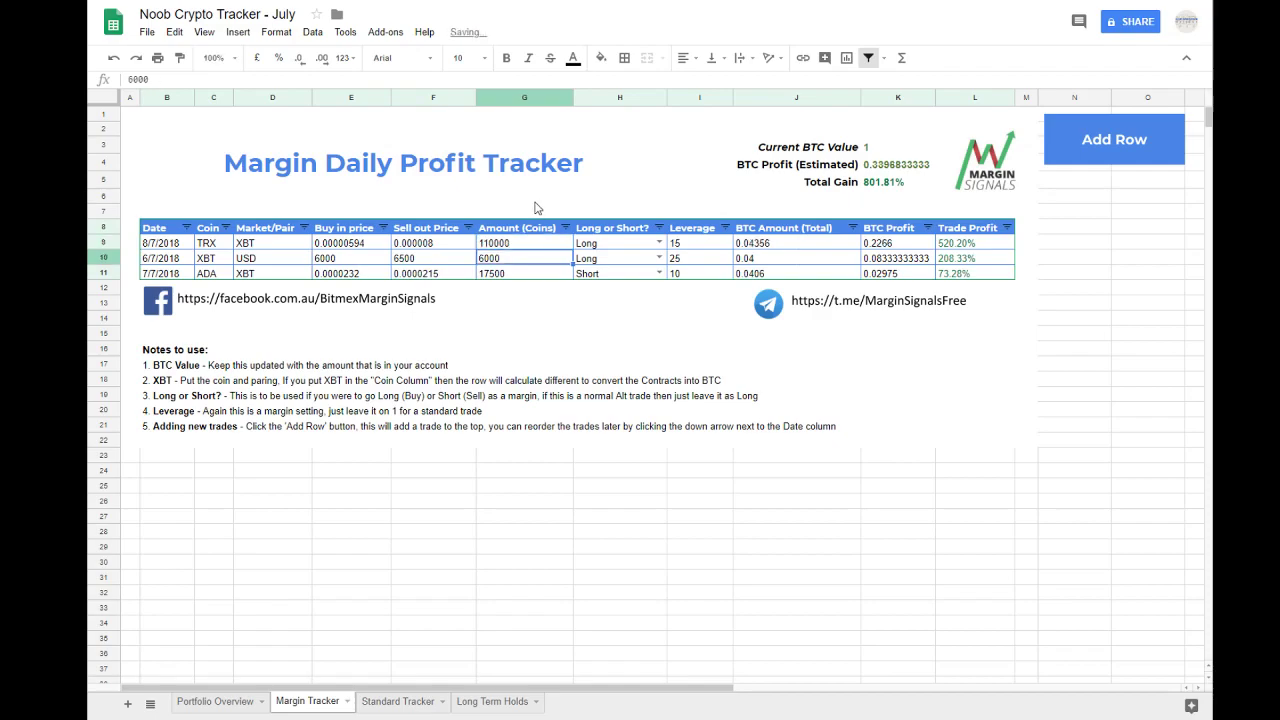
{"action": "double_click", "coordinate": [521, 242]}
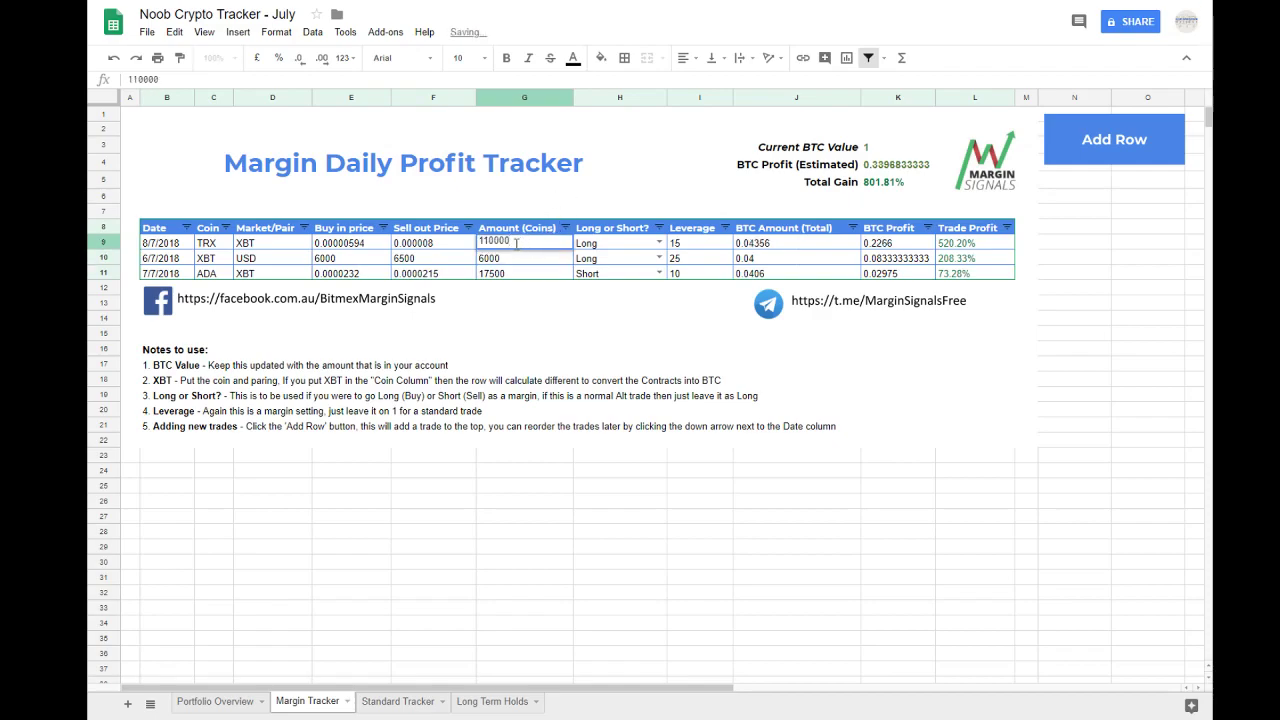
{"action": "key", "text": "Return"}
Step: Check the TRX trade's BTC Amount and the estimated BTC profit, and set the Current BTC Value to 0.4
{"action": "left_click", "coordinate": [805, 251]}
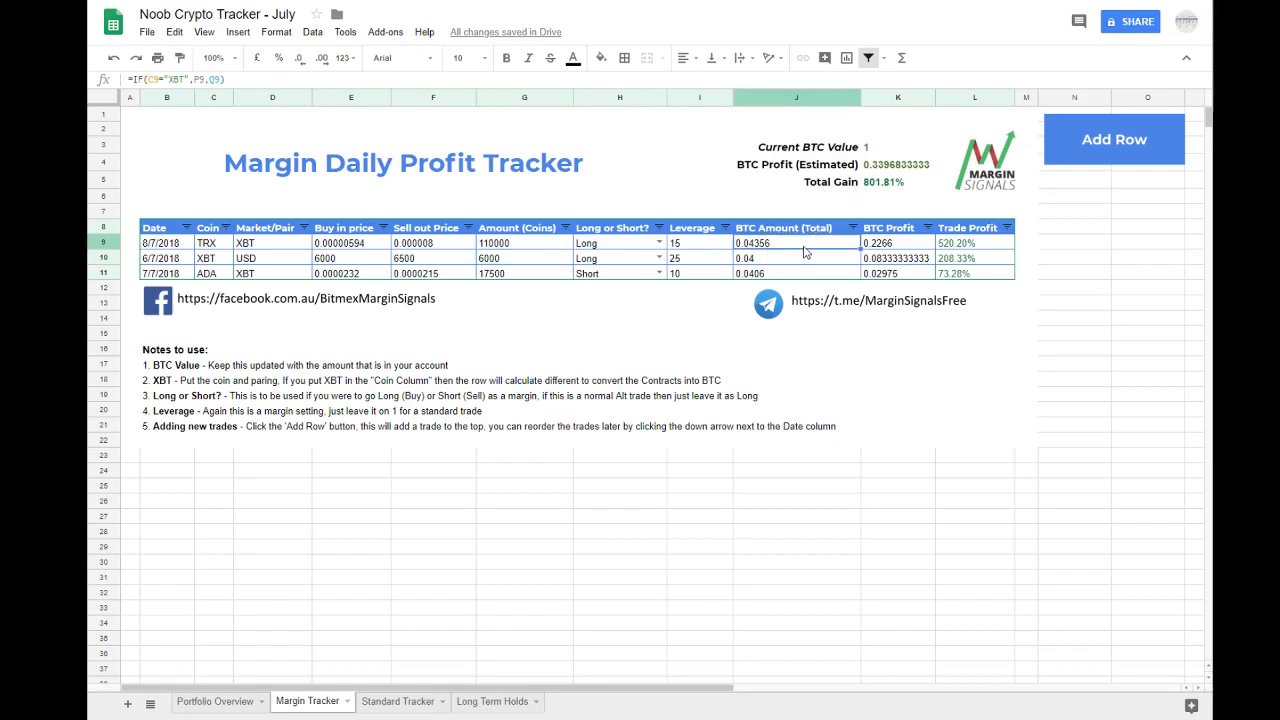
{"action": "left_click", "coordinate": [899, 170]}
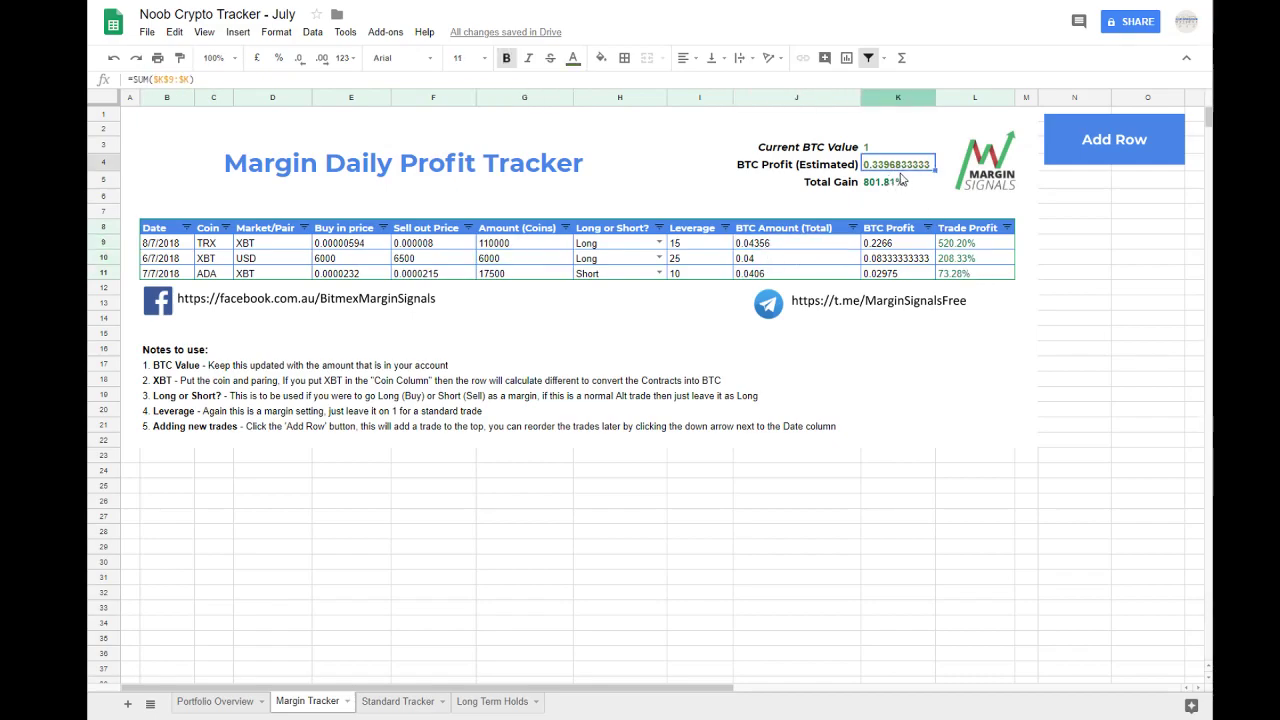
{"action": "left_click", "coordinate": [876, 147]}
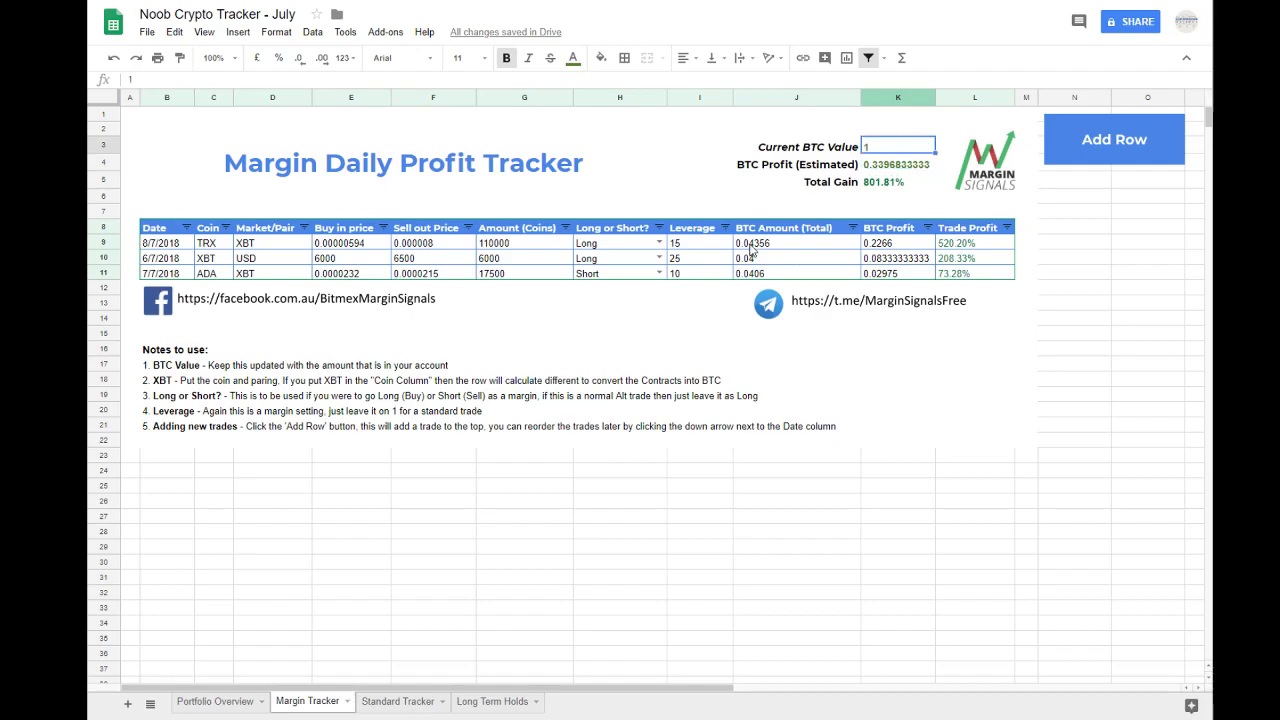
{"action": "type", "text": "0.4"}
{"action": "key", "text": "Return"}
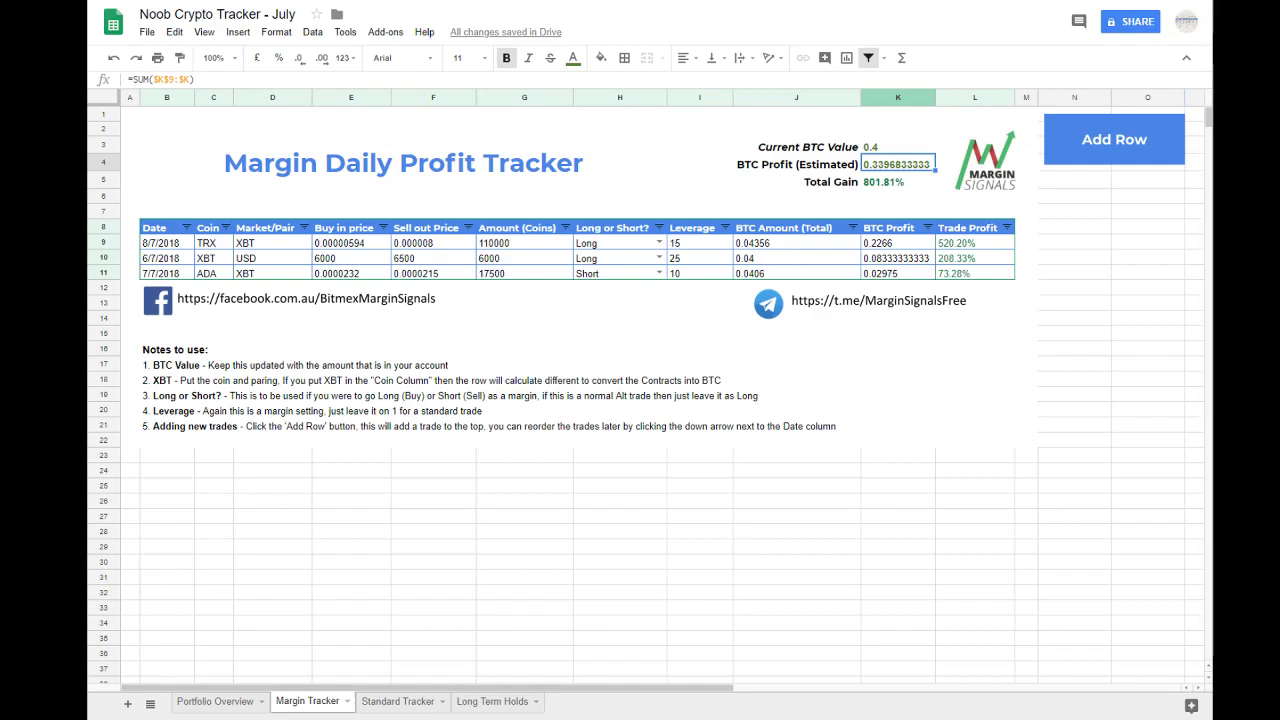
Step: Examine the Total Gain and estimated BTC profit formulas alongside the TRX trade's BTC Amount, the Trade Profit column and the Current BTC Value
{"action": "left_click", "coordinate": [886, 184]}
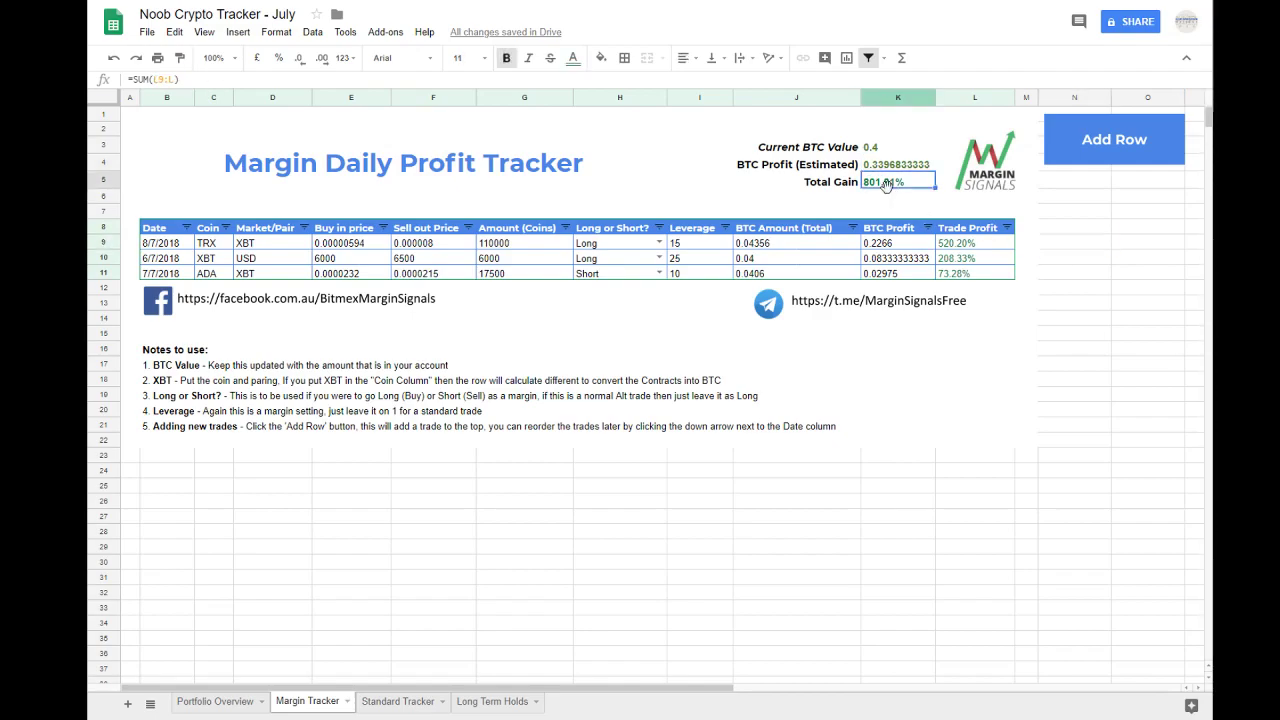
{"action": "left_click", "coordinate": [776, 245]}
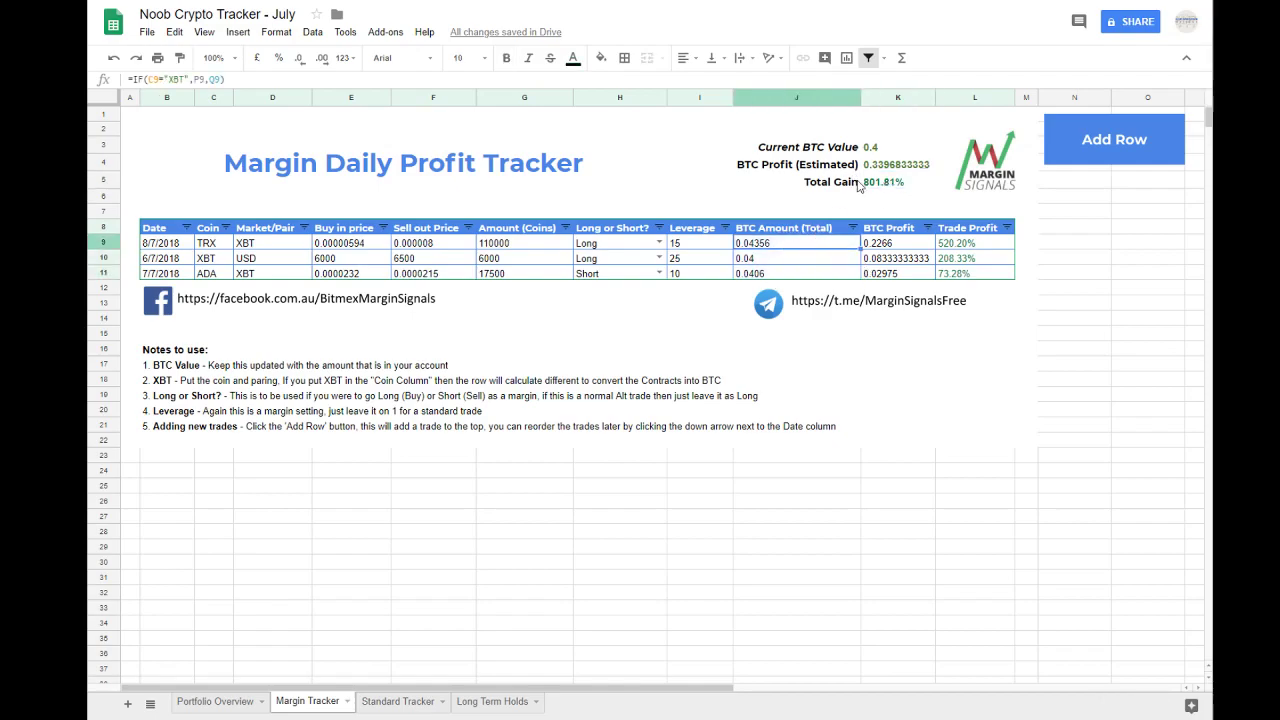
{"action": "left_click", "coordinate": [988, 229]}
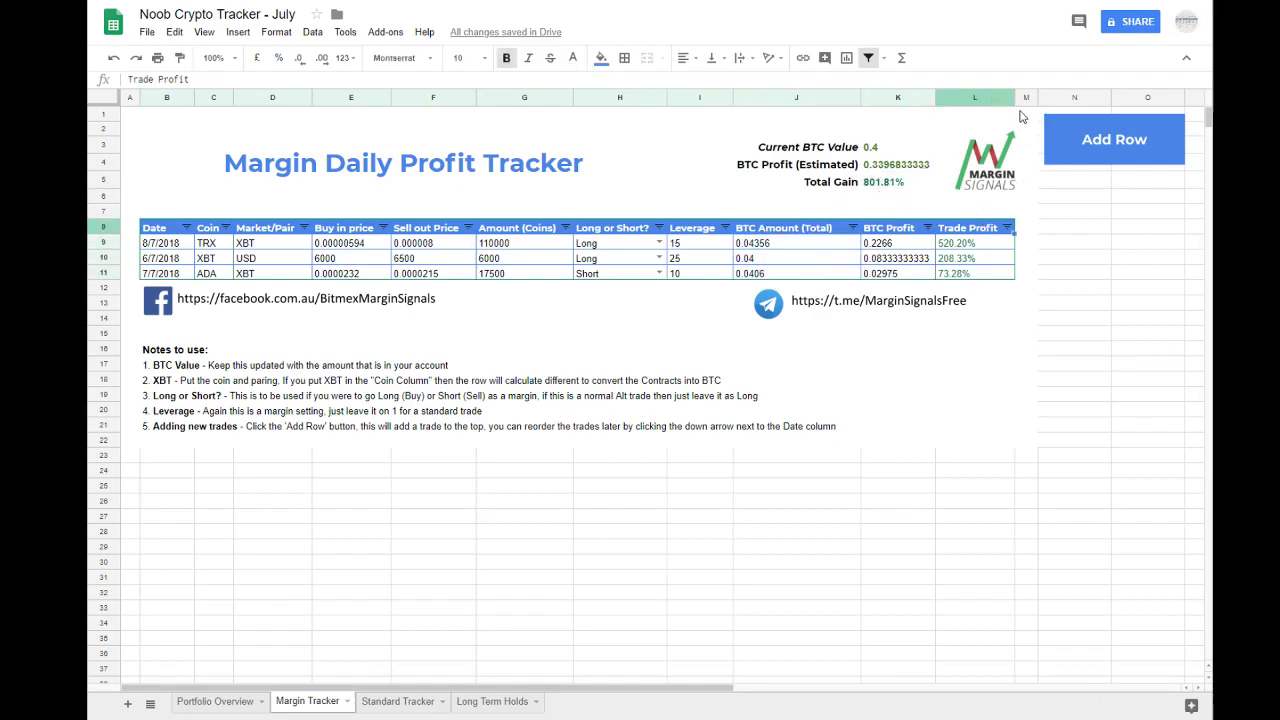
{"action": "left_click", "coordinate": [1026, 229]}
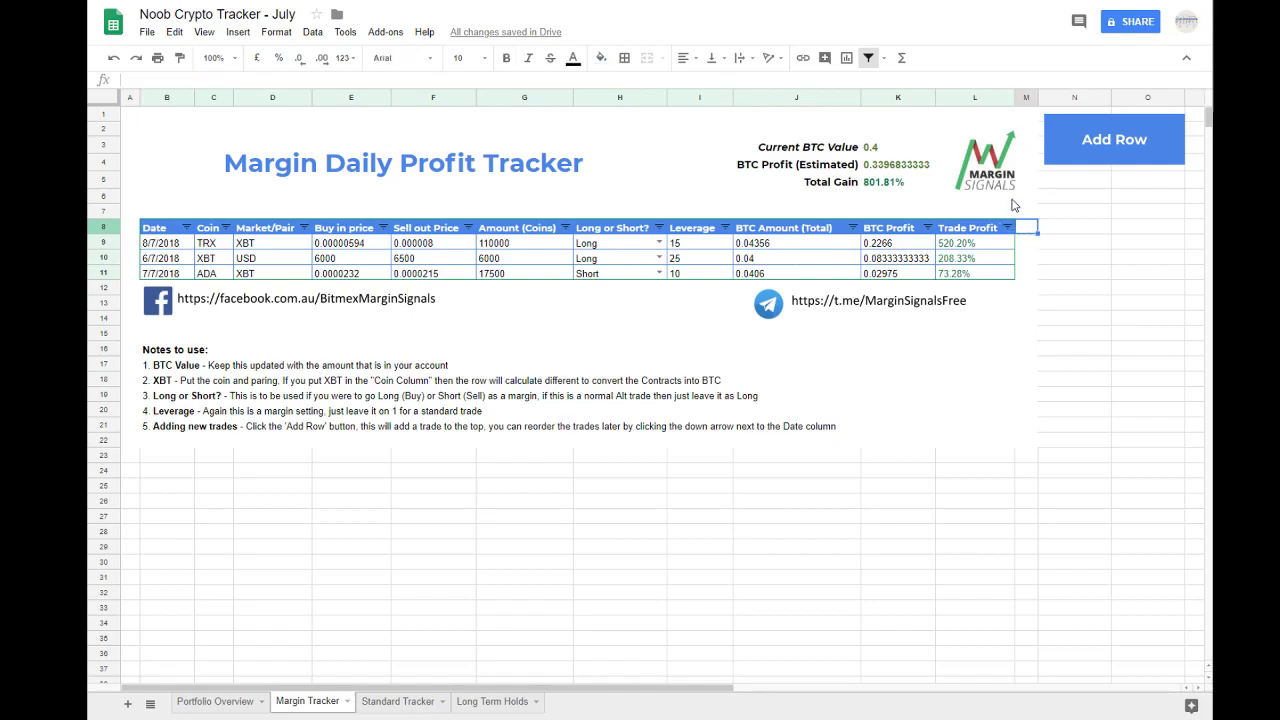
{"action": "key", "text": "Down"}
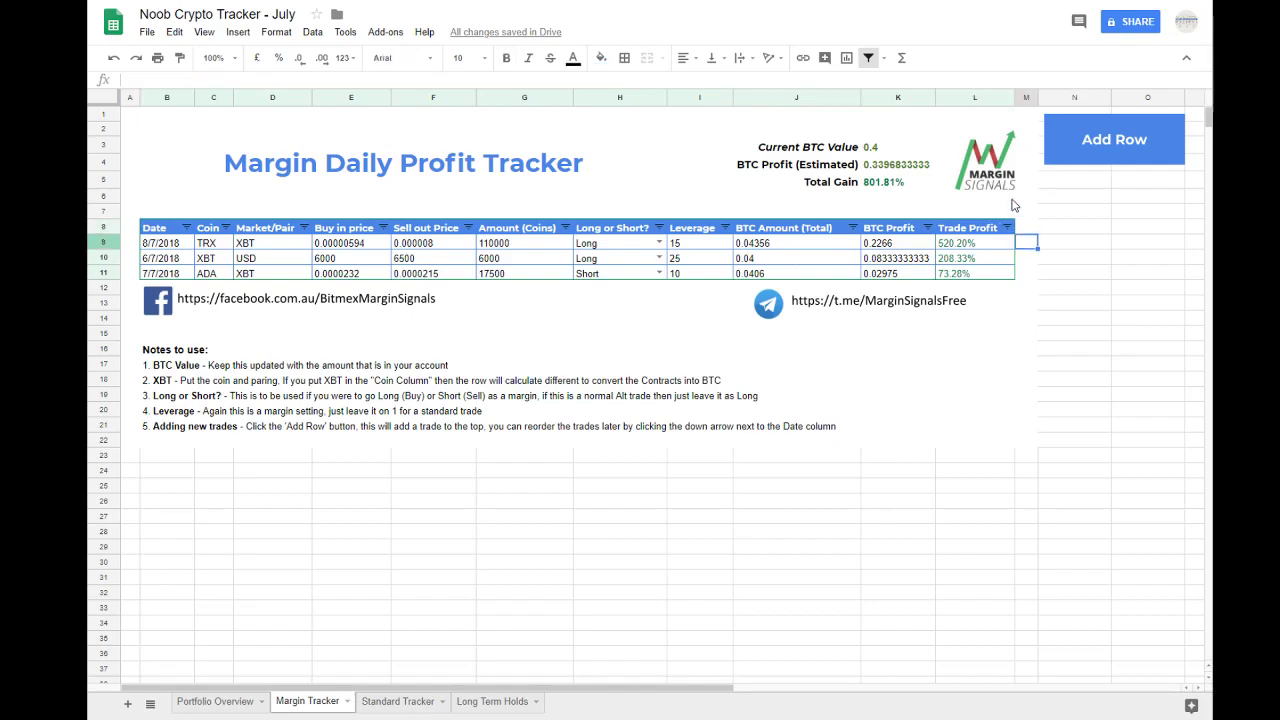
{"action": "left_click", "coordinate": [886, 148]}
{"action": "left_click_drag", "start_coordinate": [789, 148], "coordinate": [882, 198]}
{"action": "left_click", "coordinate": [886, 182]}
{"action": "left_click", "coordinate": [880, 164]}
{"action": "left_click", "coordinate": [884, 183]}
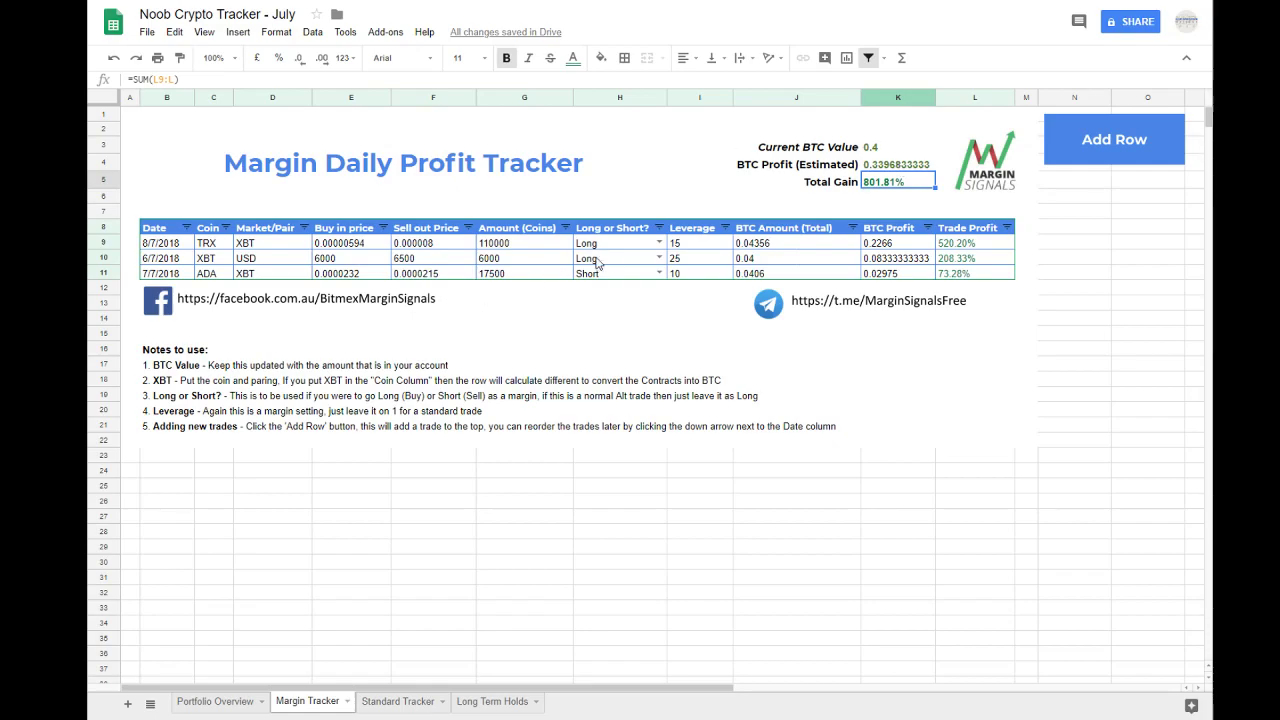
Step: Change the XBT/USD trade to Short and check the BTC Profit column, the estimated BTC profit and the trade's Trade Profit
{"action": "left_click", "coordinate": [628, 264]}
{"action": "left_click", "coordinate": [658, 258]}
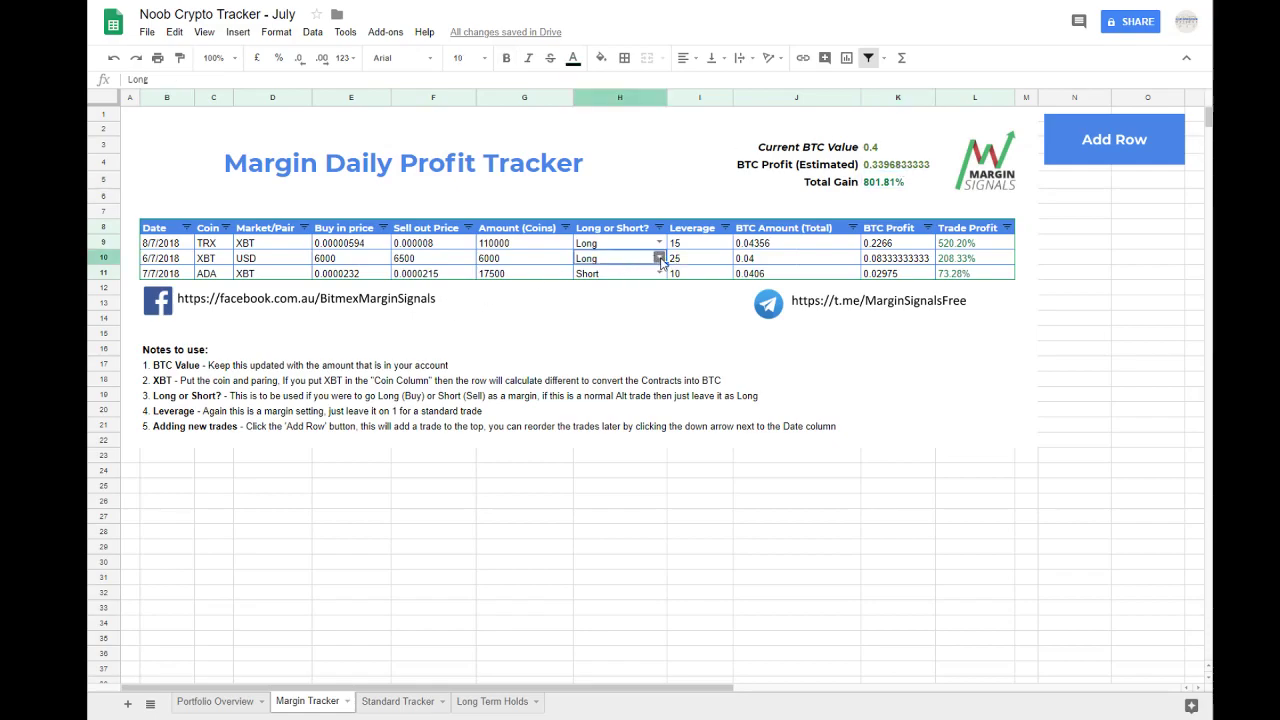
{"action": "left_click", "coordinate": [628, 294]}
{"action": "left_click", "coordinate": [1072, 288]}
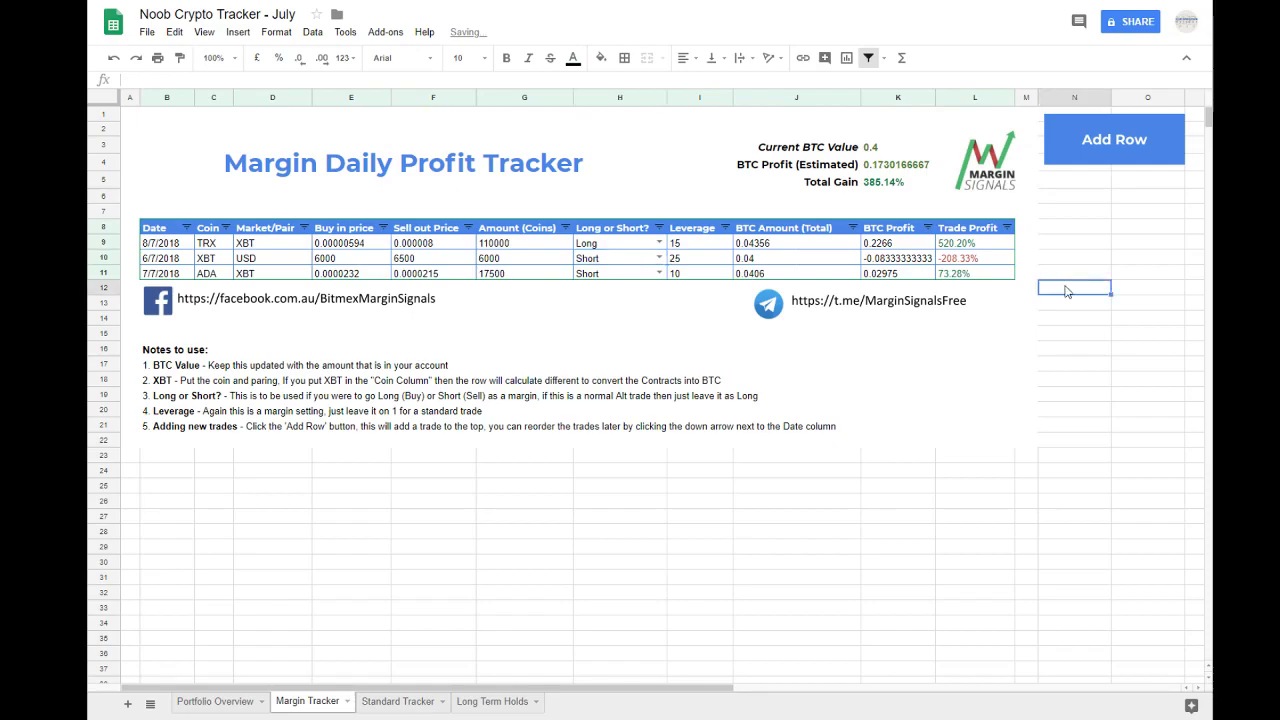
{"action": "left_click", "coordinate": [897, 258]}
{"action": "left_click_drag", "start_coordinate": [885, 246], "coordinate": [887, 276]}
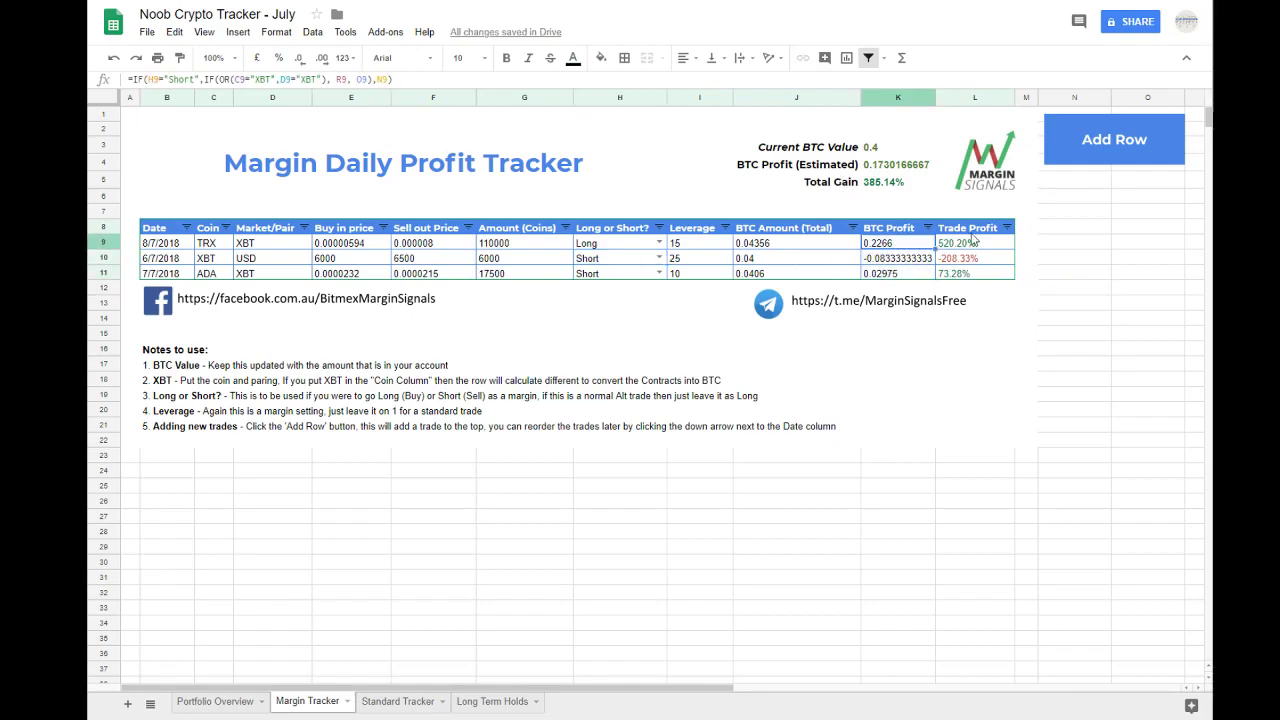
{"action": "left_click", "coordinate": [877, 150]}
{"action": "left_click", "coordinate": [879, 168]}
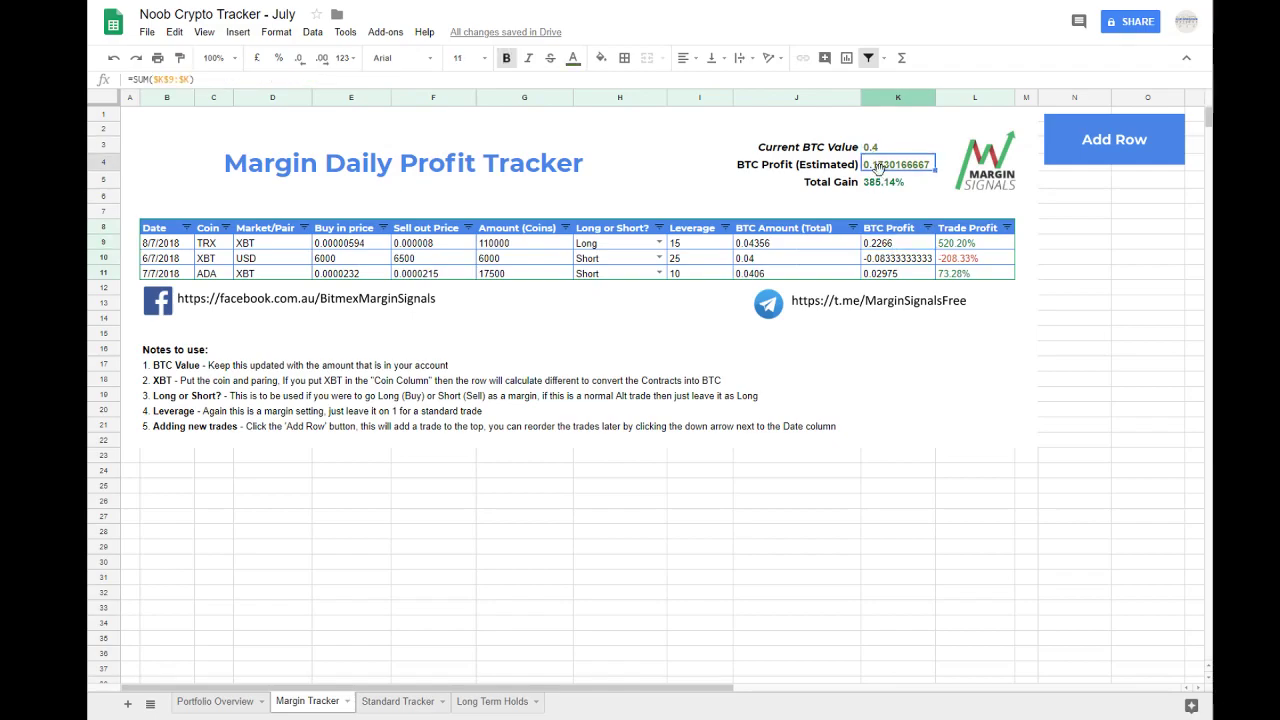
{"action": "left_click", "coordinate": [962, 258]}
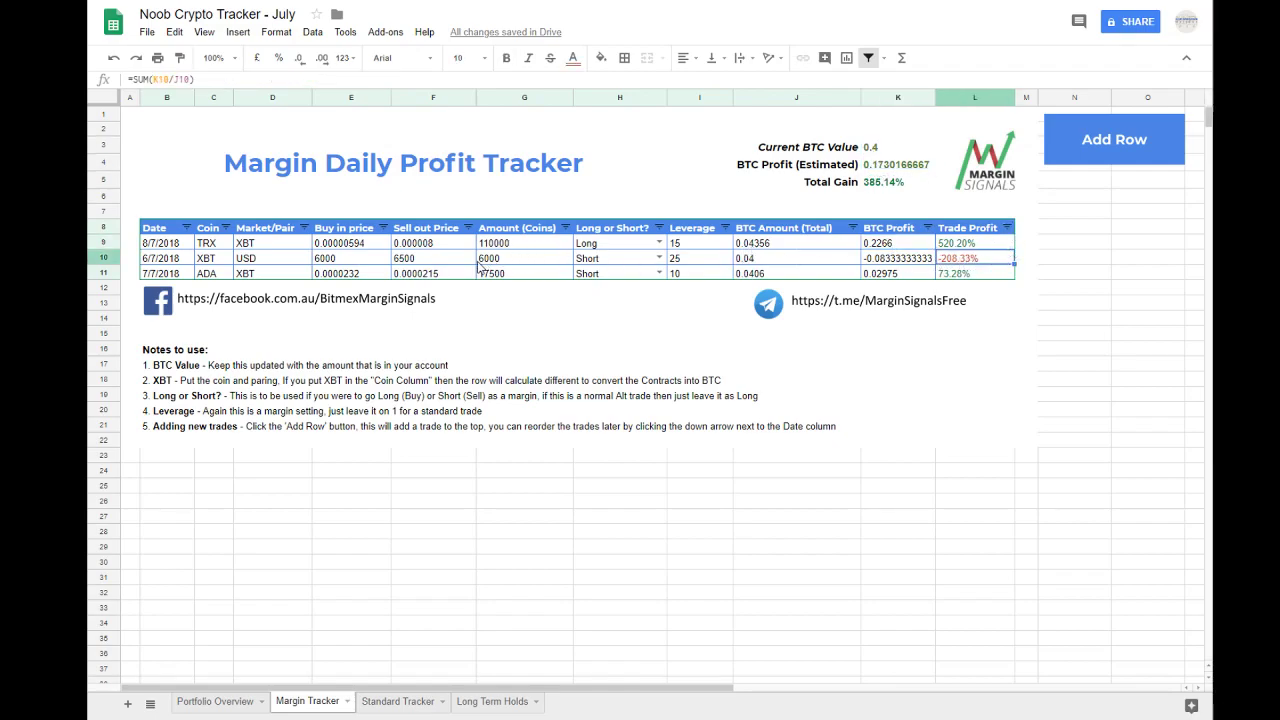
Step: Set the XBT/USD trade's sell out price to 6150 and check the Trade Profit column
{"action": "double_click", "coordinate": [435, 258]}
{"action": "left_click_drag", "start_coordinate": [432, 258], "coordinate": [403, 257]}
{"action": "type", "text": "150"}
{"action": "key", "text": "Return"}
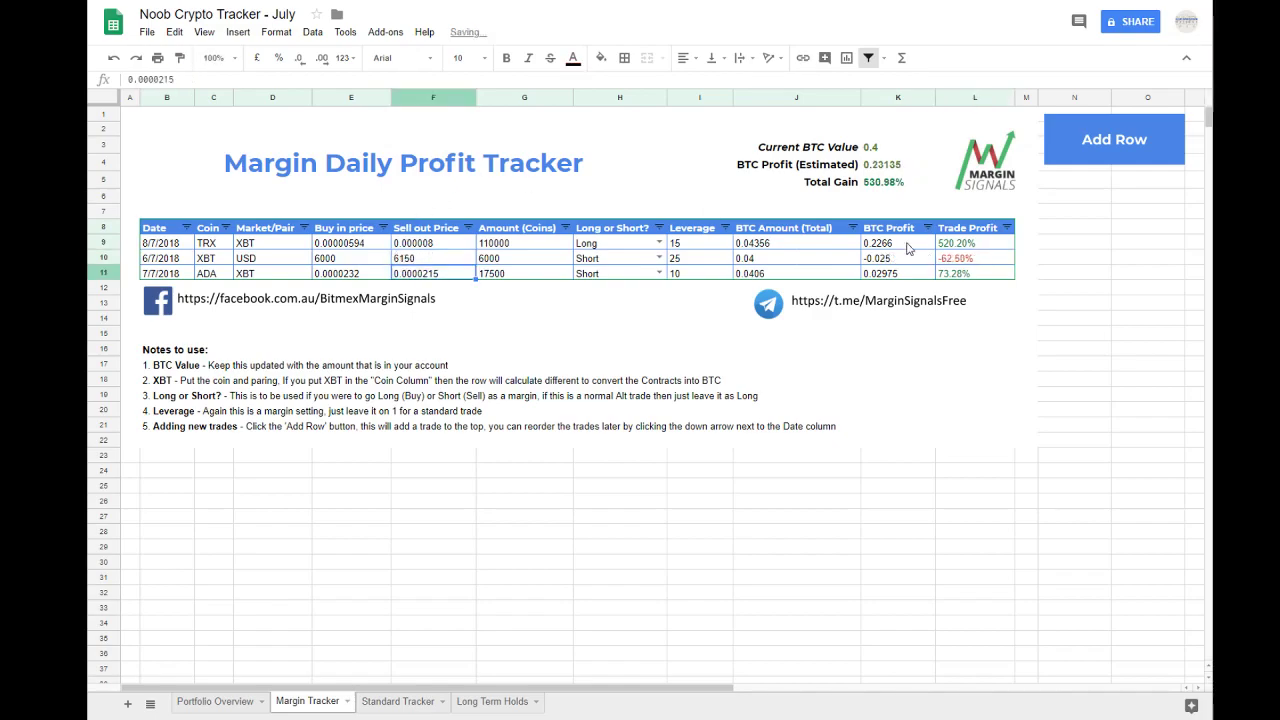
{"action": "left_click", "coordinate": [948, 257]}
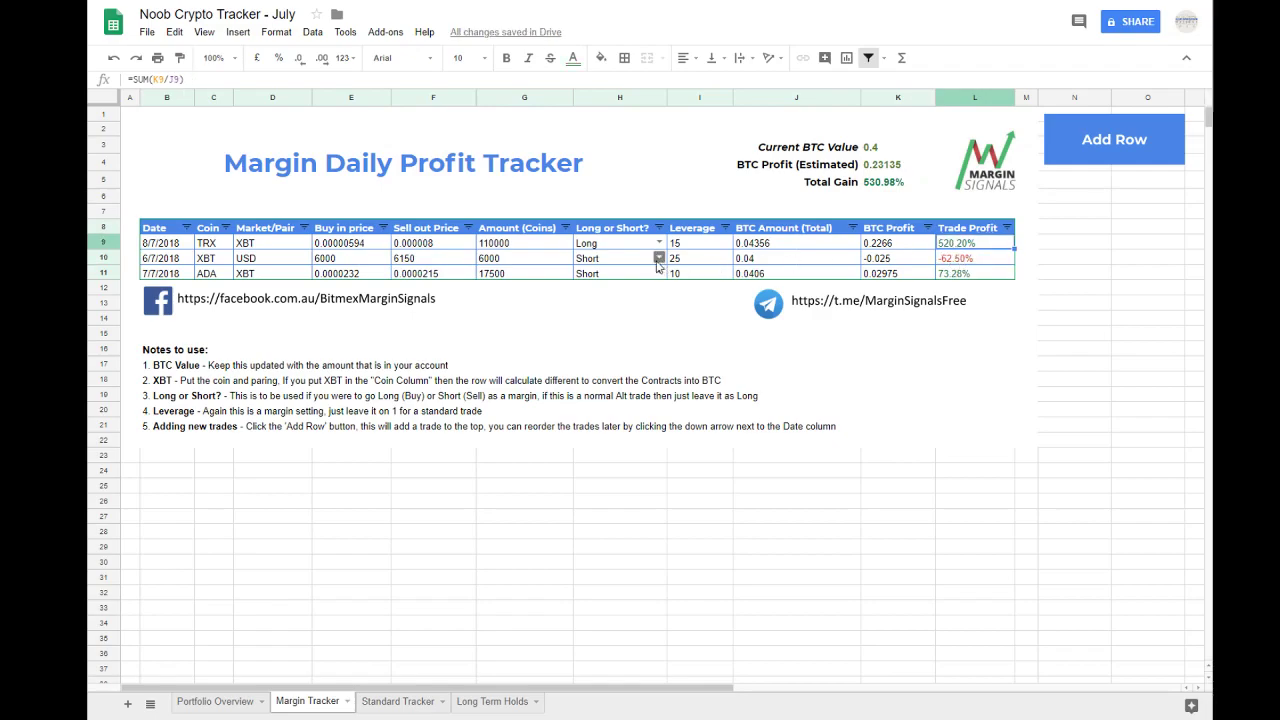
Step: Set the TRX trade's sell out price to 0.0000065 and check the estimated BTC profit and Total Gain
{"action": "double_click", "coordinate": [443, 242]}
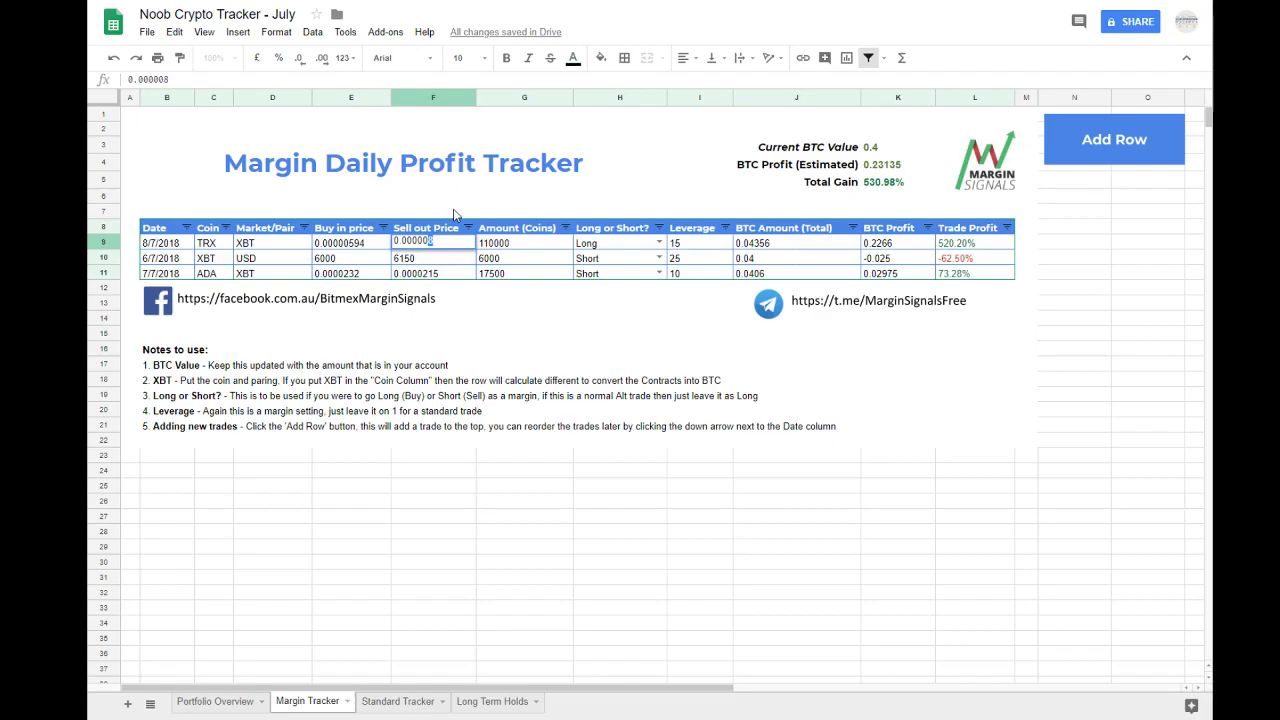
{"action": "key", "text": "Return"}
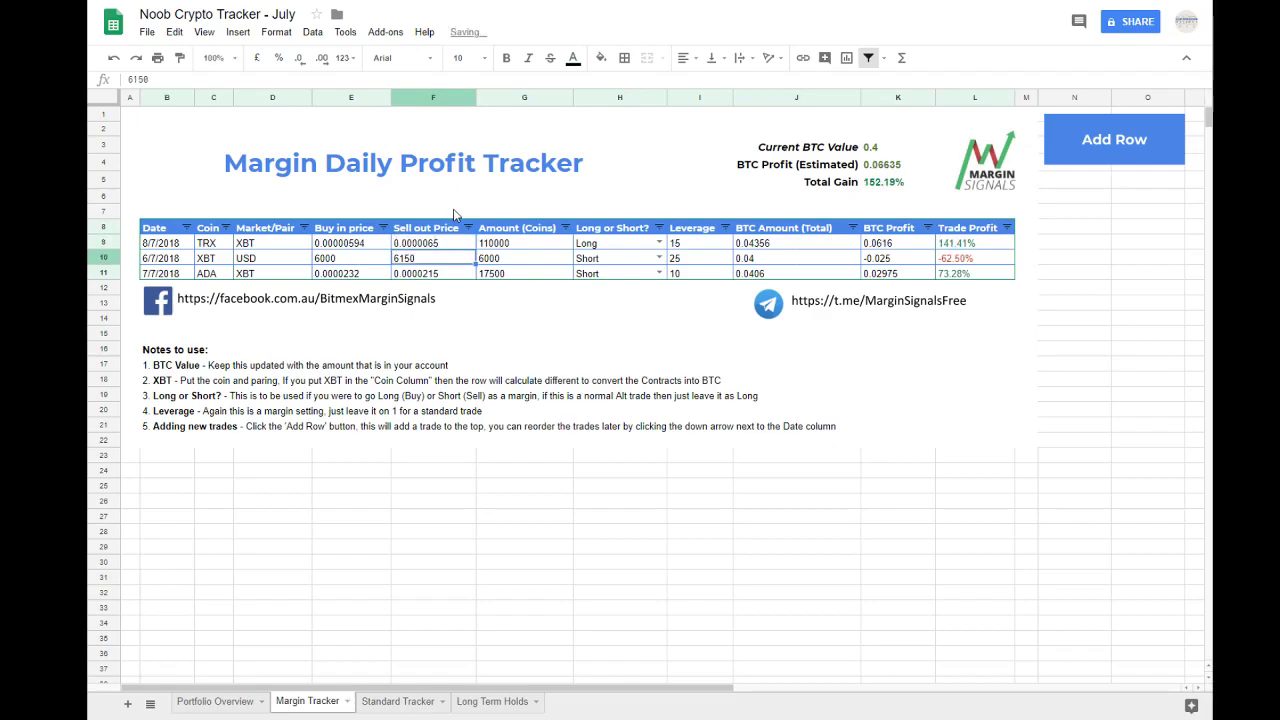
{"action": "left_click", "coordinate": [905, 166]}
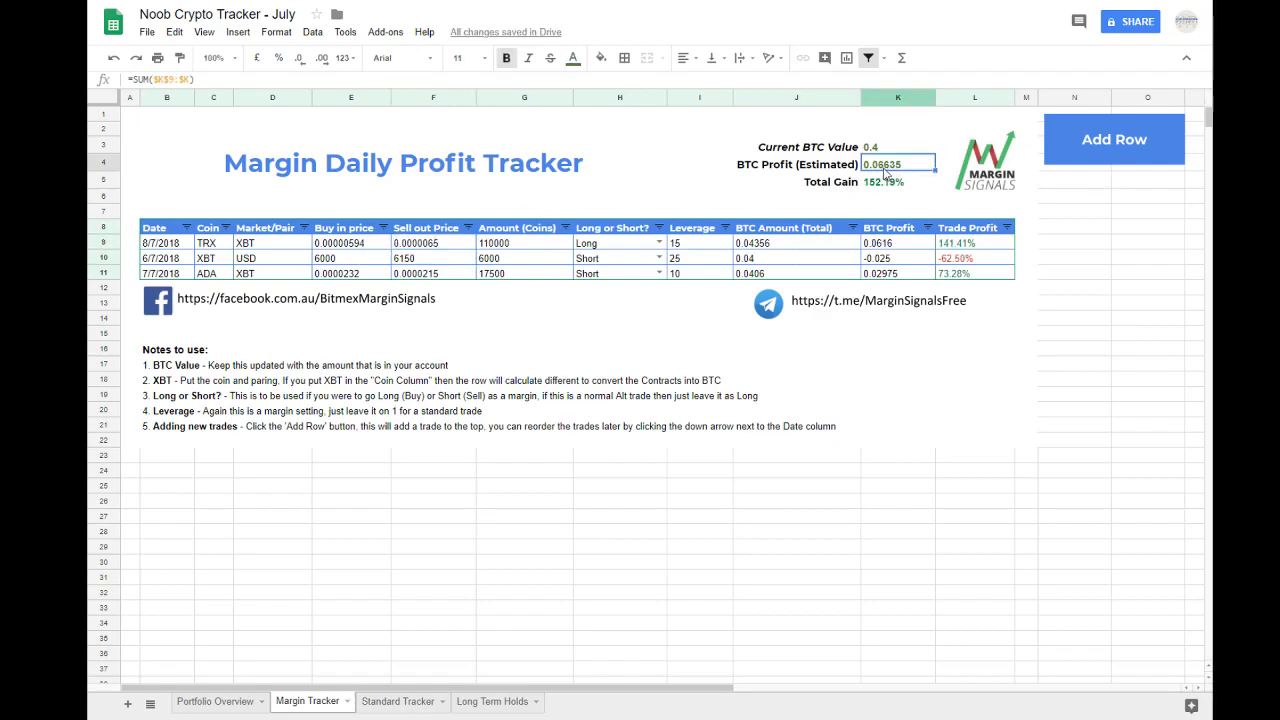
{"action": "left_click", "coordinate": [876, 183]}
{"action": "left_click", "coordinate": [1069, 305]}
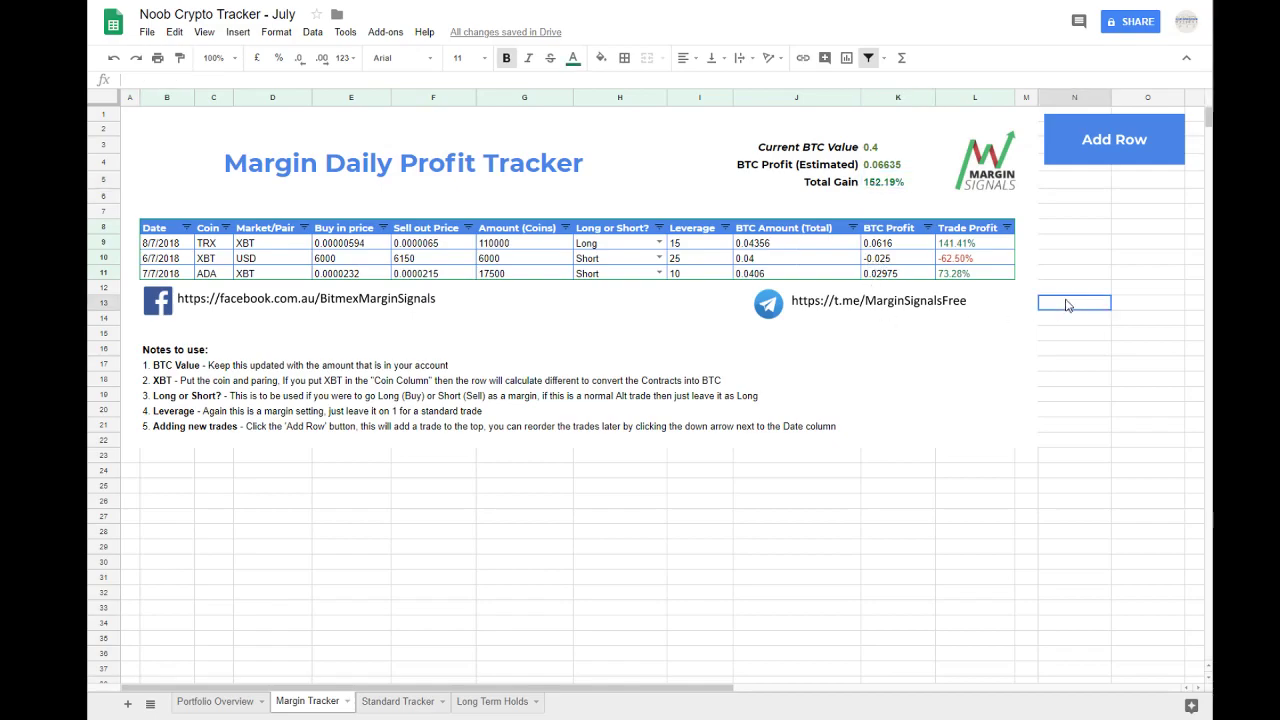
Step: Examine the usage notes on BTC Value and XBT together with the Current BTC Value cell
{"action": "left_click", "coordinate": [176, 369]}
{"action": "left_click_drag", "start_coordinate": [176, 372], "coordinate": [415, 368]}
{"action": "left_click", "coordinate": [872, 150]}
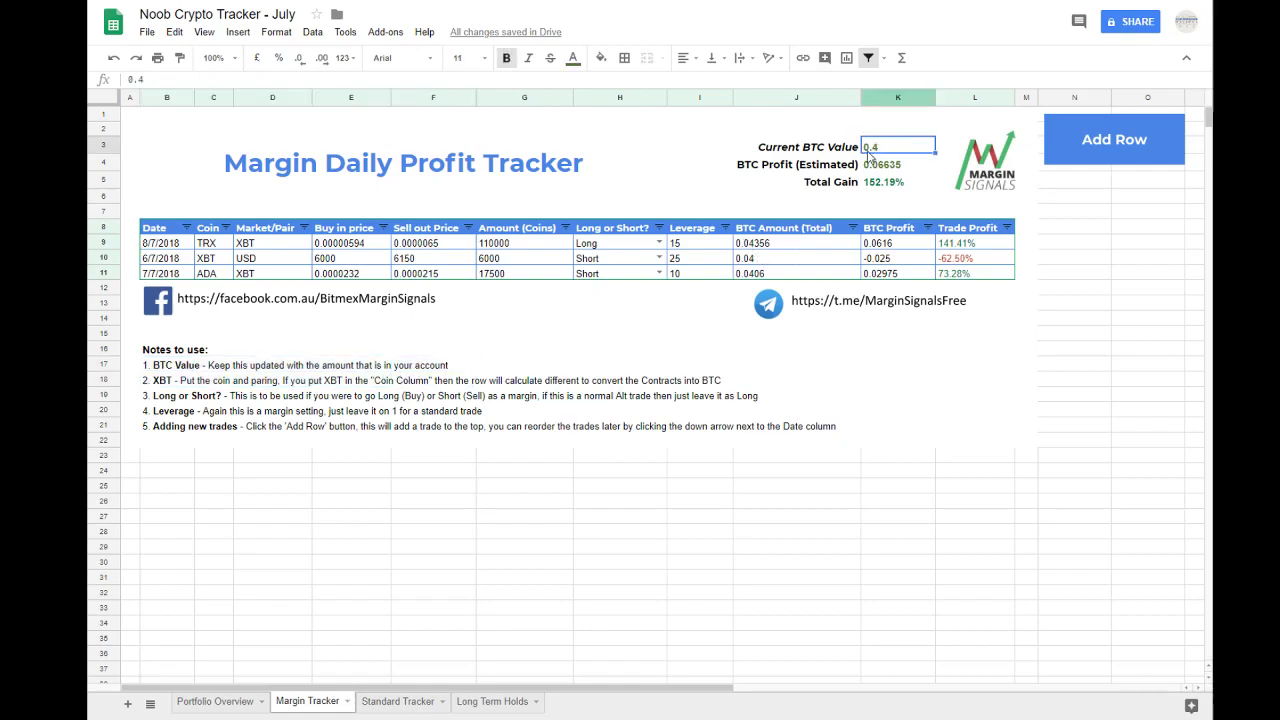
{"action": "double_click", "coordinate": [877, 150]}
{"action": "left_click", "coordinate": [888, 144]}
{"action": "left_click", "coordinate": [893, 112]}
{"action": "left_click", "coordinate": [916, 132]}
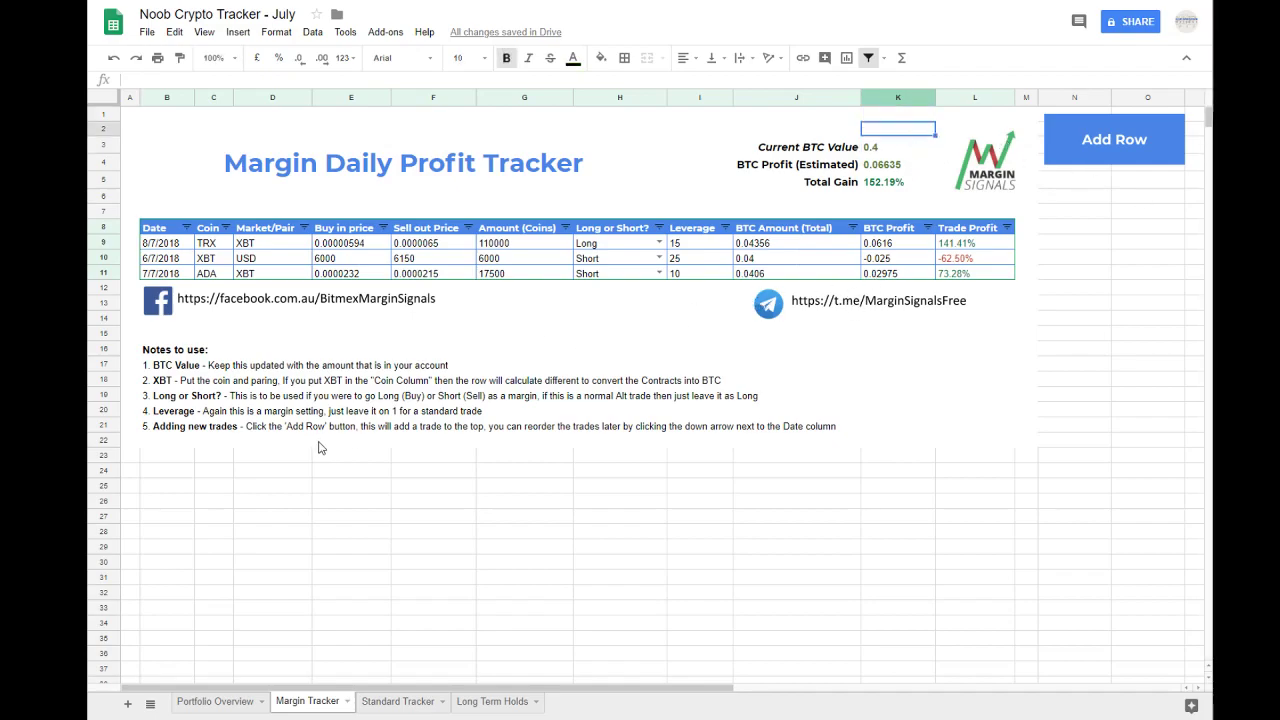
{"action": "left_click_drag", "start_coordinate": [166, 386], "coordinate": [690, 388]}
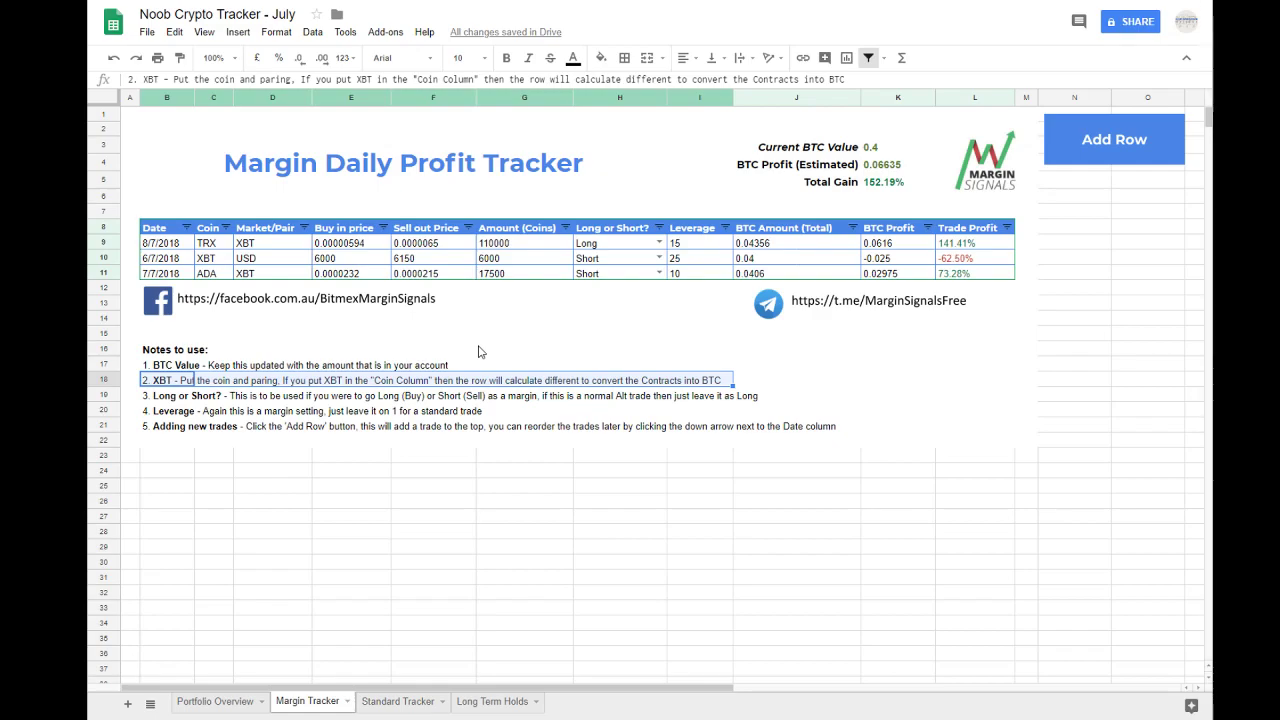
Step: Check the TRX trade's coin and market pair, and replace its coin with USD
{"action": "left_click", "coordinate": [208, 245]}
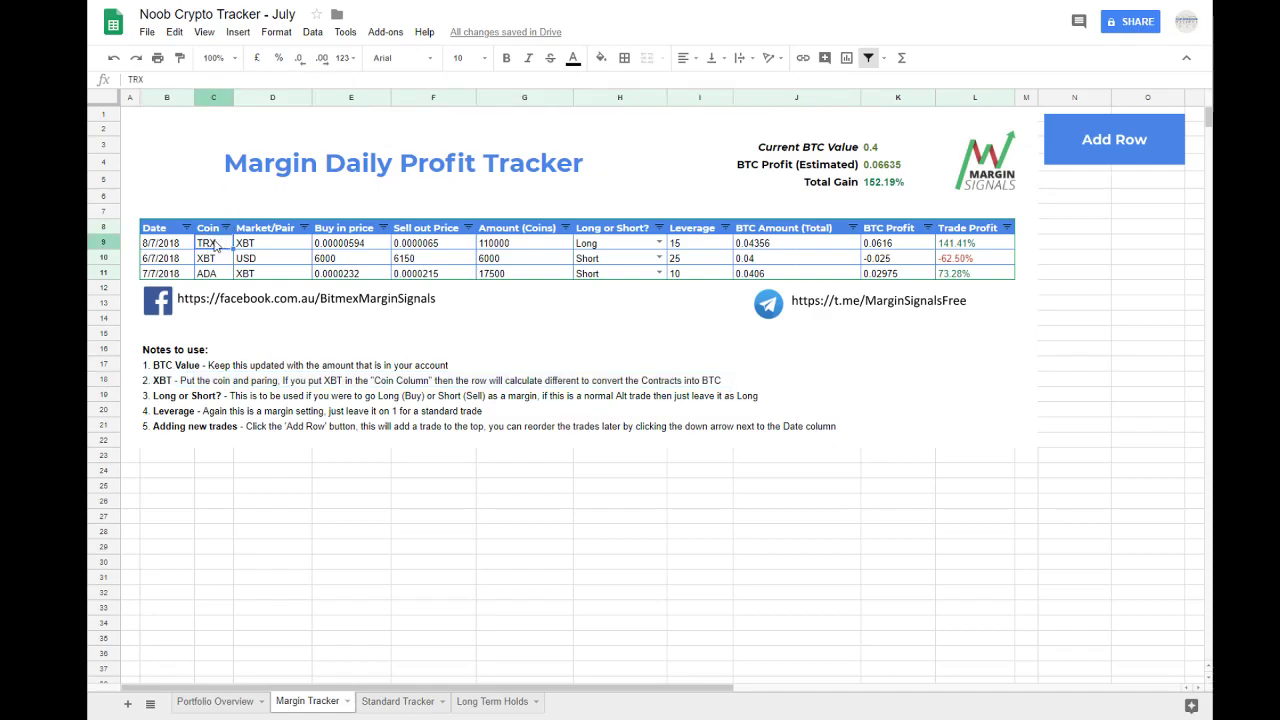
{"action": "left_click", "coordinate": [252, 245]}
{"action": "left_click", "coordinate": [221, 245]}
{"action": "type", "text": "USD"}
{"action": "key", "text": "Tab"}
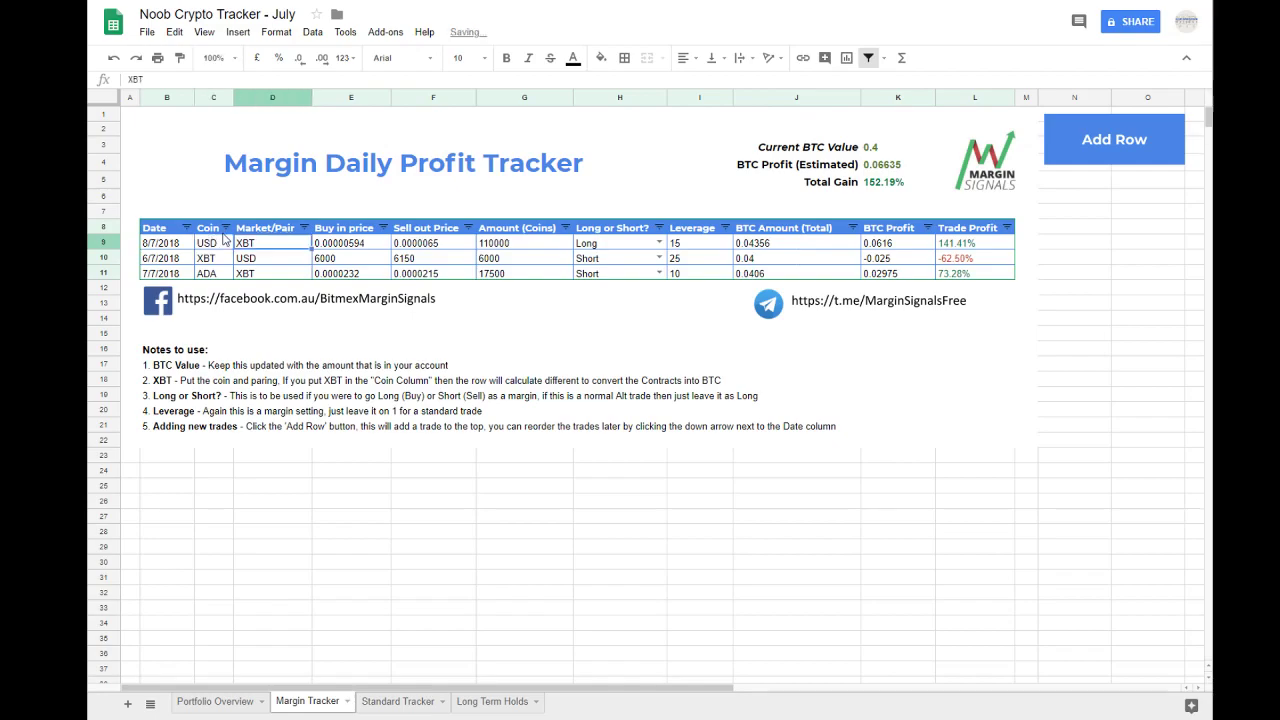
Step: Set the USD/XBT trade's buy in price to 5000 and its sell out price to 4000
{"action": "key", "text": "Tab"}
{"action": "key", "text": "Tab"}
{"action": "key", "text": "shift+Tab"}
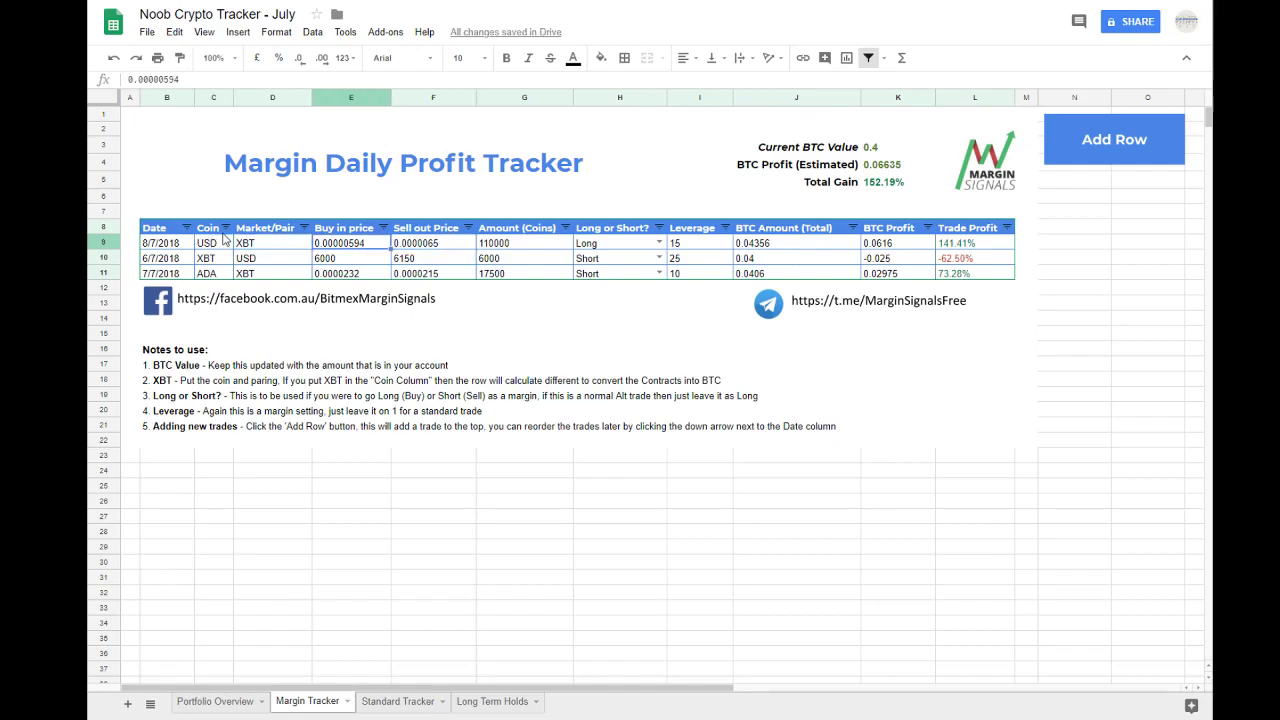
{"action": "type", "text": "5000"}
{"action": "key", "text": "Tab"}
{"action": "type", "text": "4"}
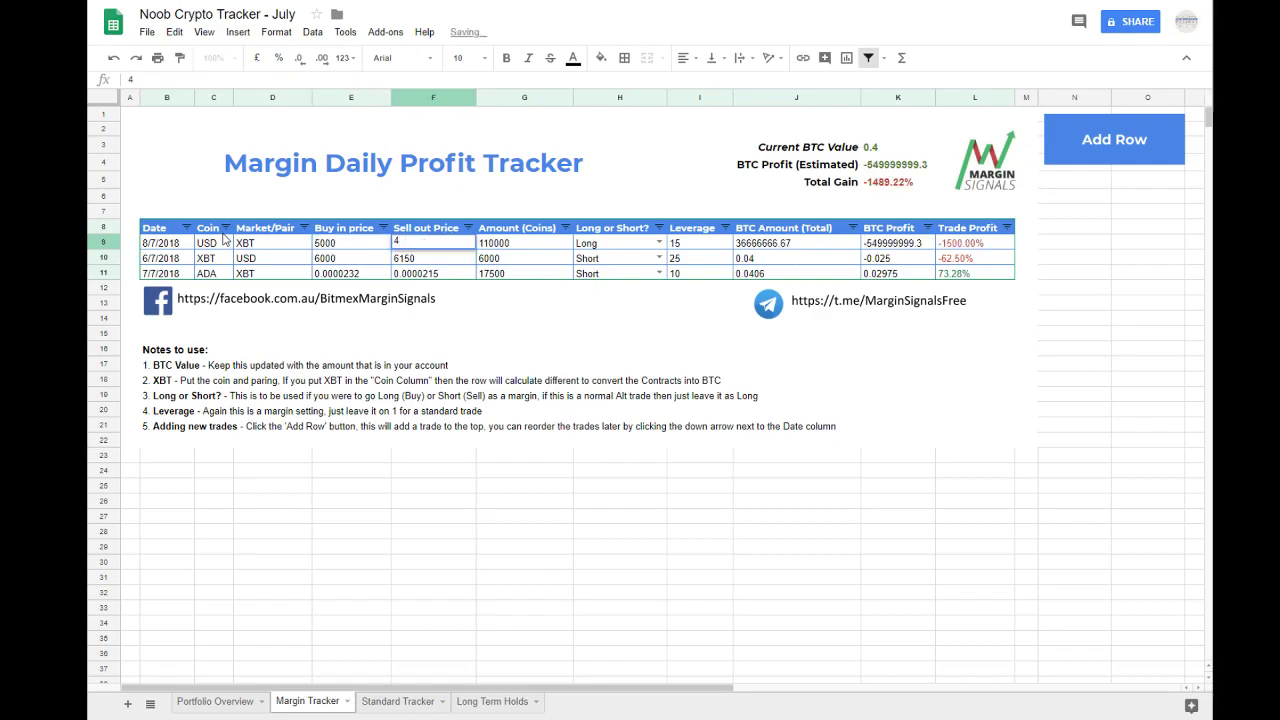
{"action": "type", "text": "000"}
{"action": "key", "text": "Tab"}
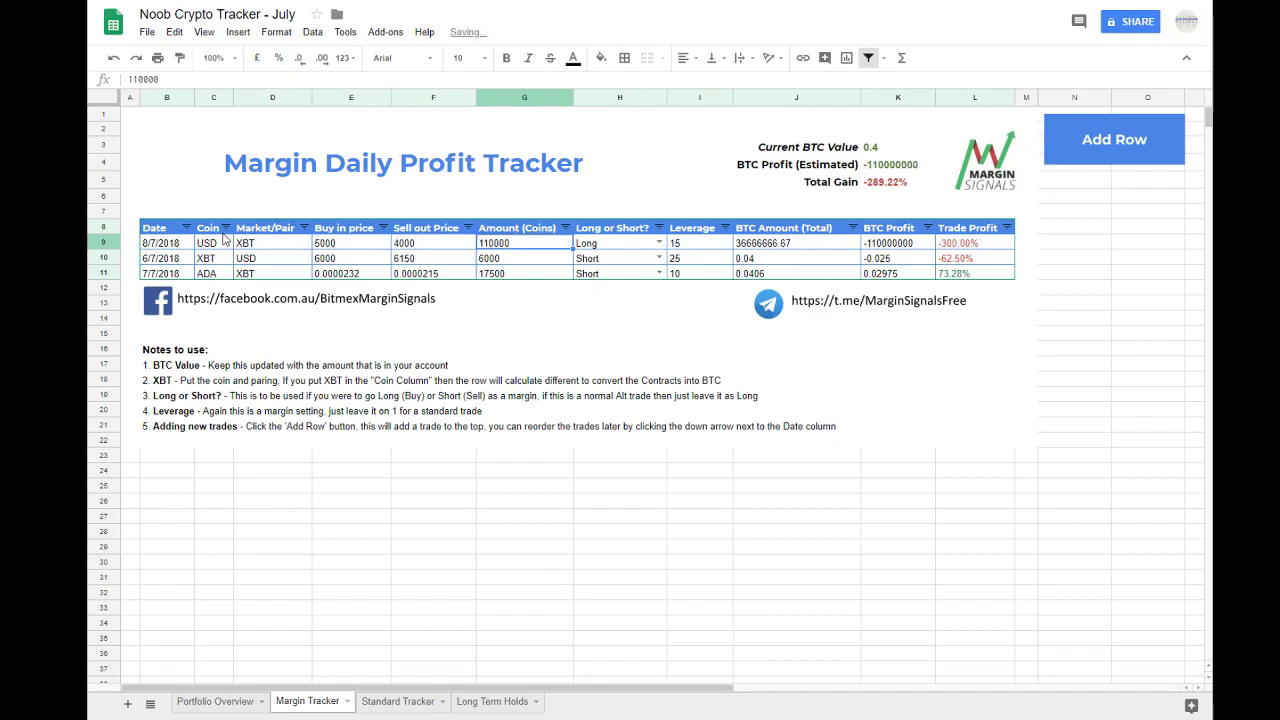
Step: Set the USD/XBT trade's coin amount to 1000 and check its BTC Amount formula
{"action": "type", "text": "1000"}
{"action": "key", "text": "Return"}
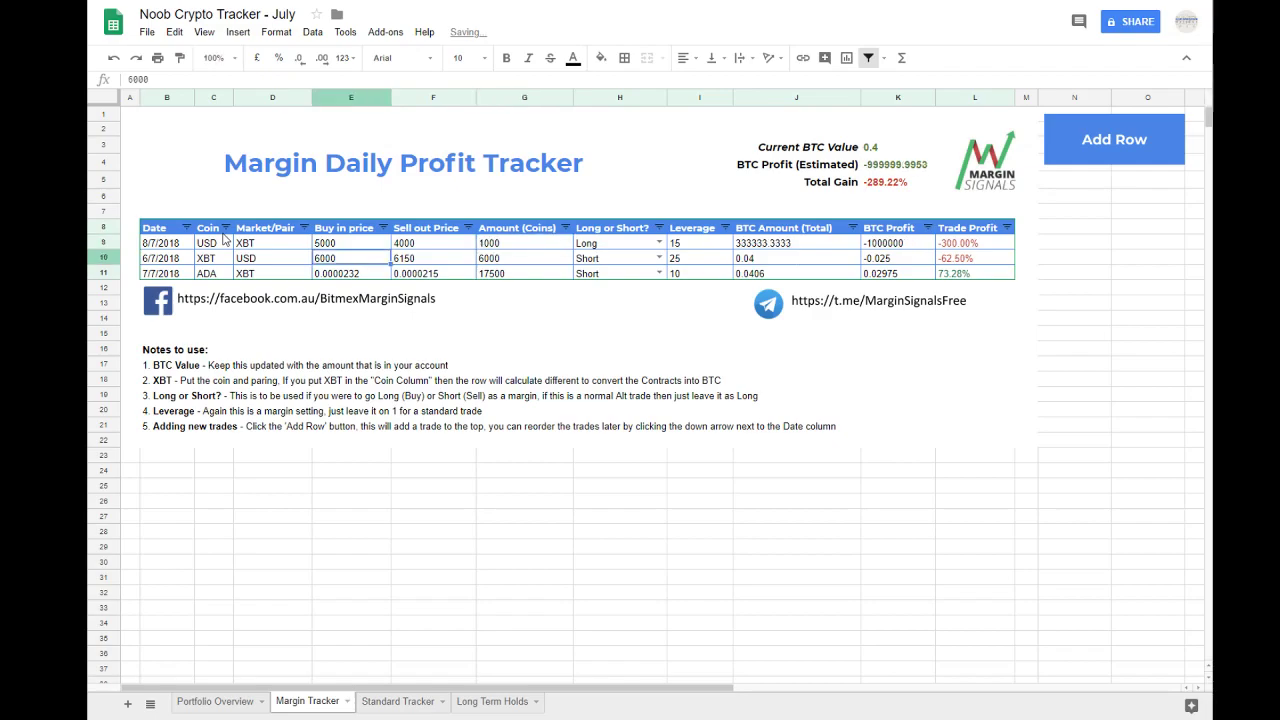
{"action": "key", "text": "Up"}
{"action": "key", "text": "Right"}
{"action": "key", "text": "Right"}
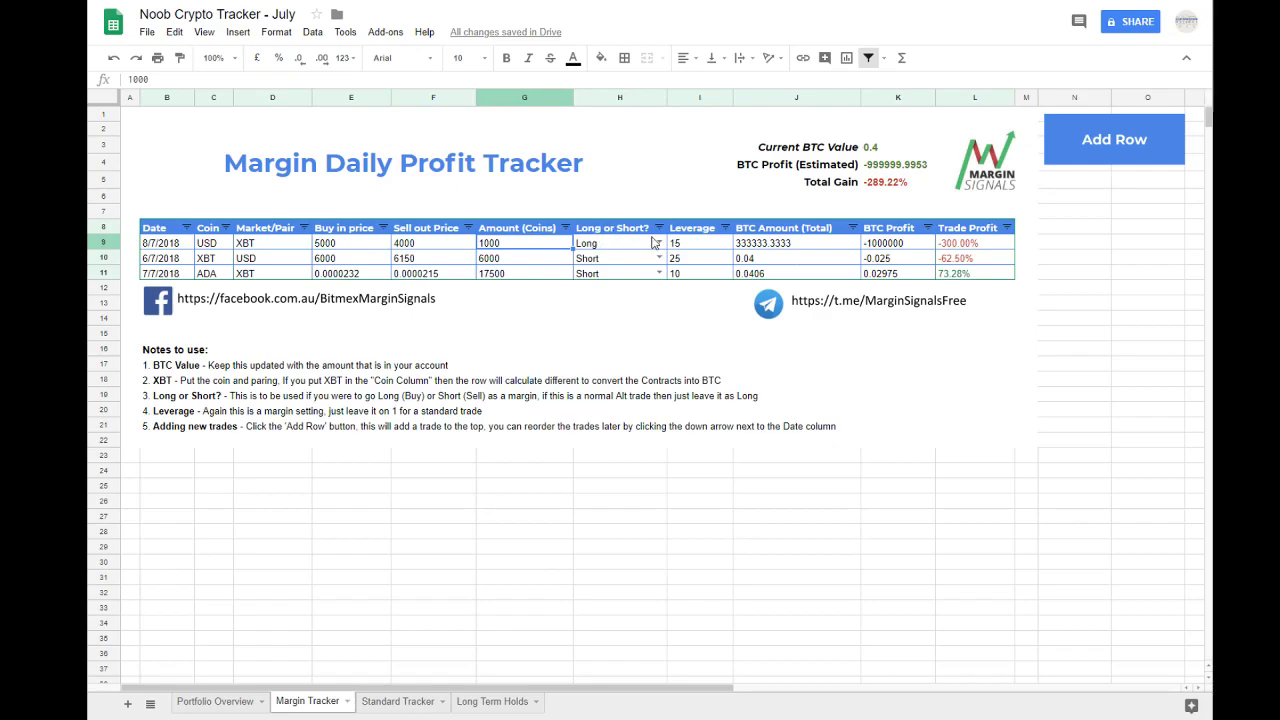
{"action": "left_click", "coordinate": [741, 246]}
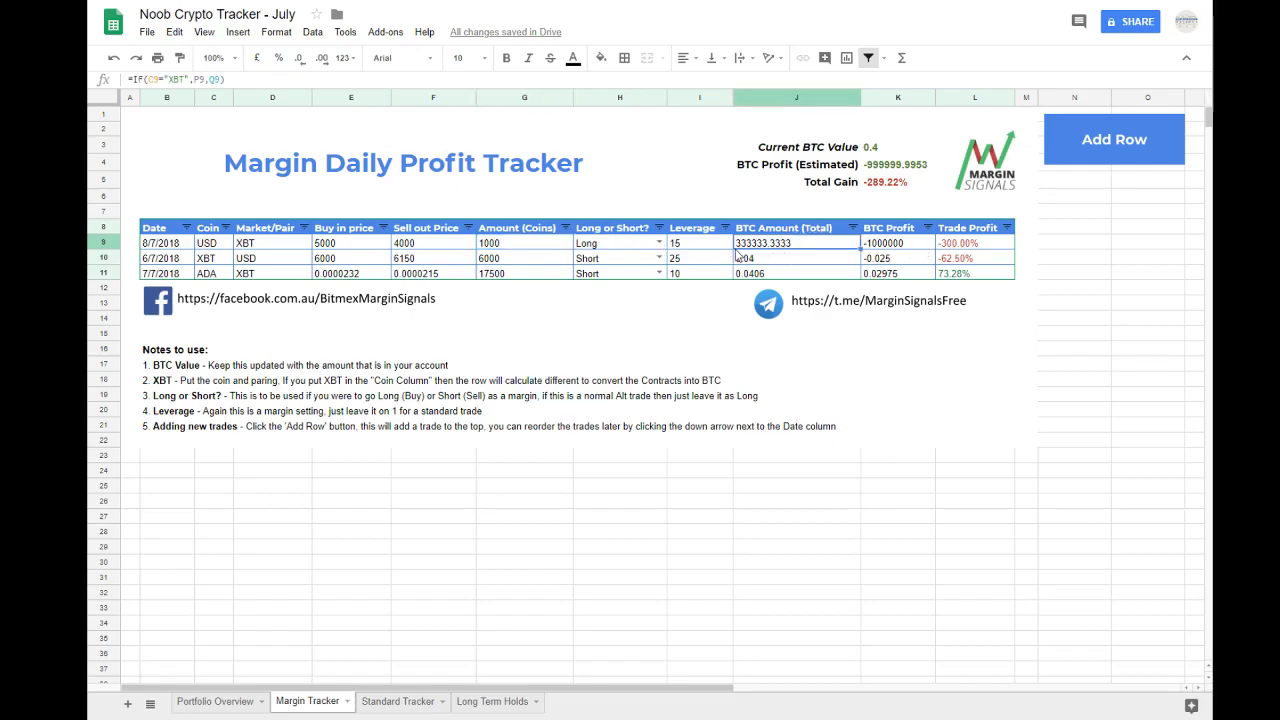
Step: Set the 8/7/2018 trade's coin to XBT and its market pair to USD
{"action": "left_click", "coordinate": [203, 243]}
{"action": "left_click", "coordinate": [247, 245]}
{"action": "left_click_drag", "start_coordinate": [160, 243], "coordinate": [235, 245]}
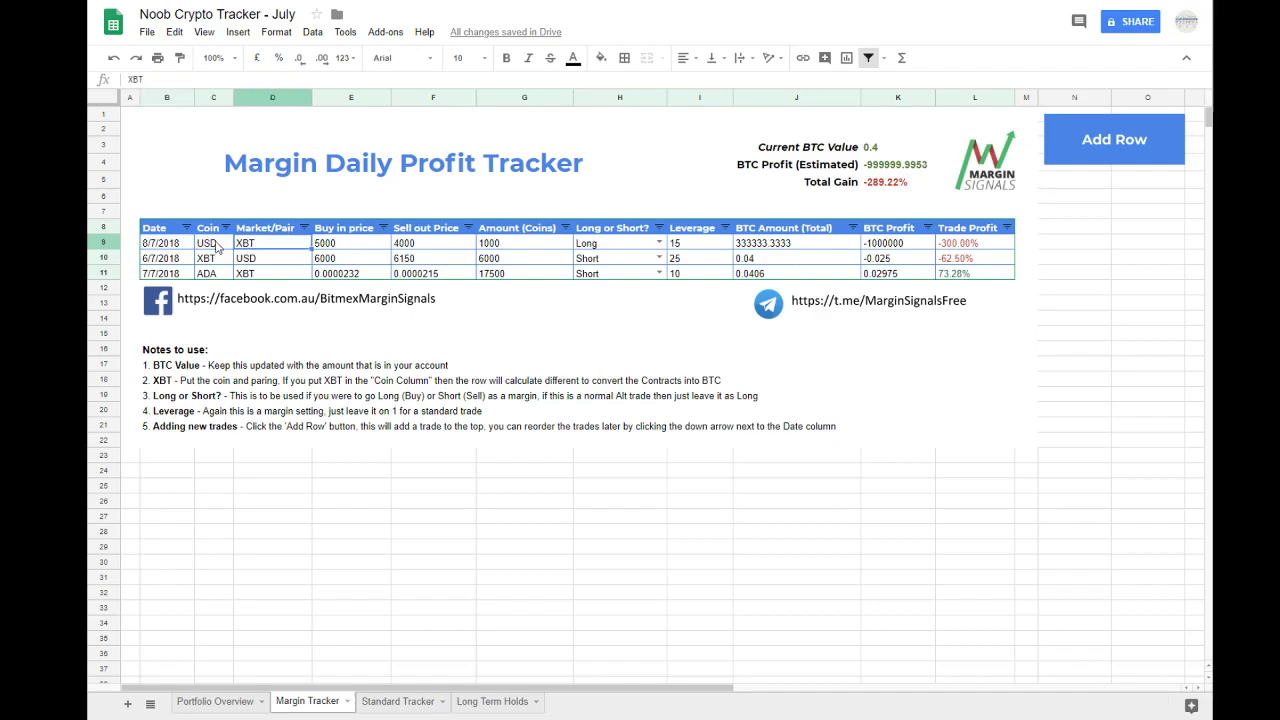
{"action": "left_click", "coordinate": [222, 249]}
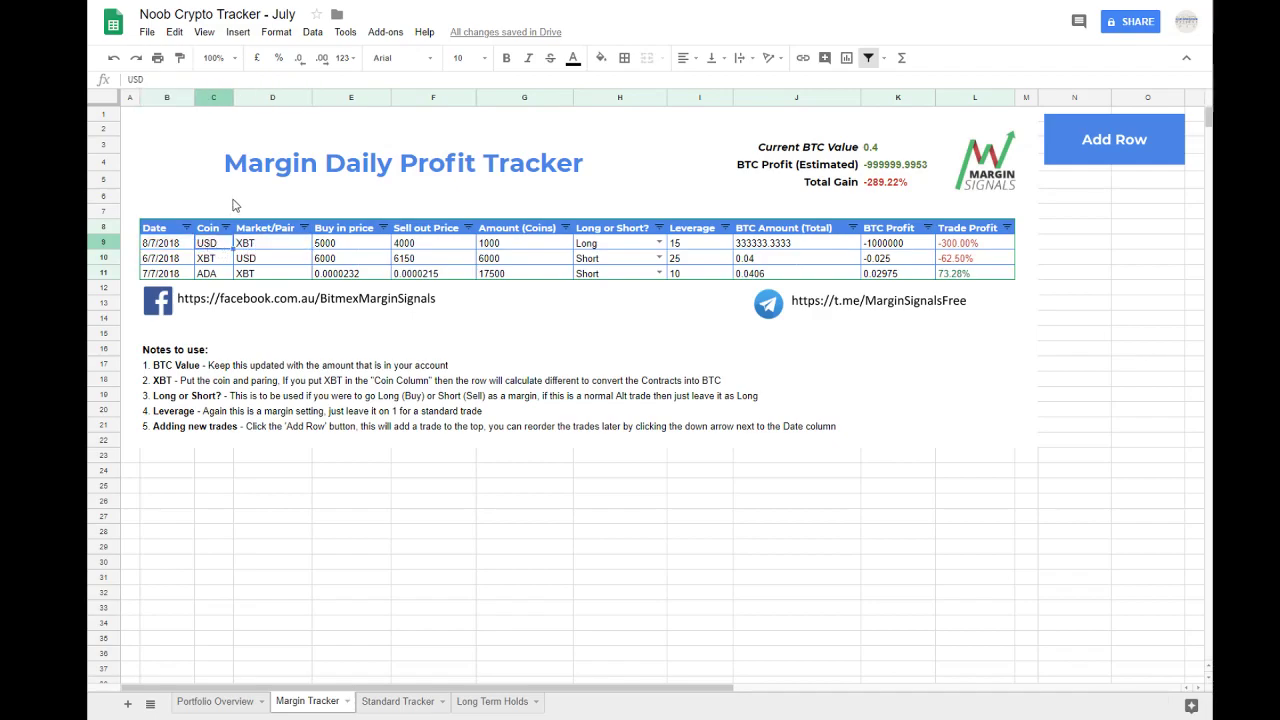
{"action": "type", "text": "XBT"}
{"action": "key", "text": "Tab"}
{"action": "type", "text": "USD"}
{"action": "key", "text": "Tab"}
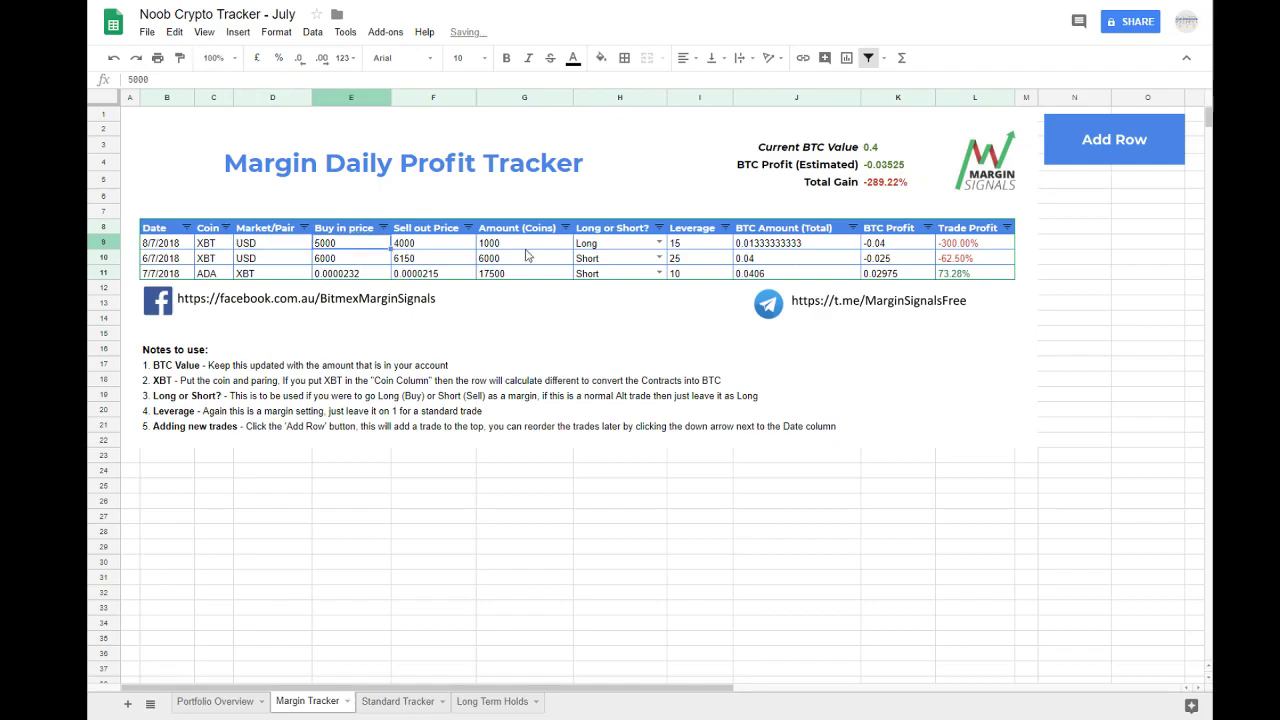
Step: Check the BTC Amount and BTC Profit formulas of the 8/7/2018 trade
{"action": "left_click", "coordinate": [680, 268]}
{"action": "left_click", "coordinate": [772, 253]}
{"action": "left_click", "coordinate": [772, 243]}
{"action": "left_click", "coordinate": [884, 247]}
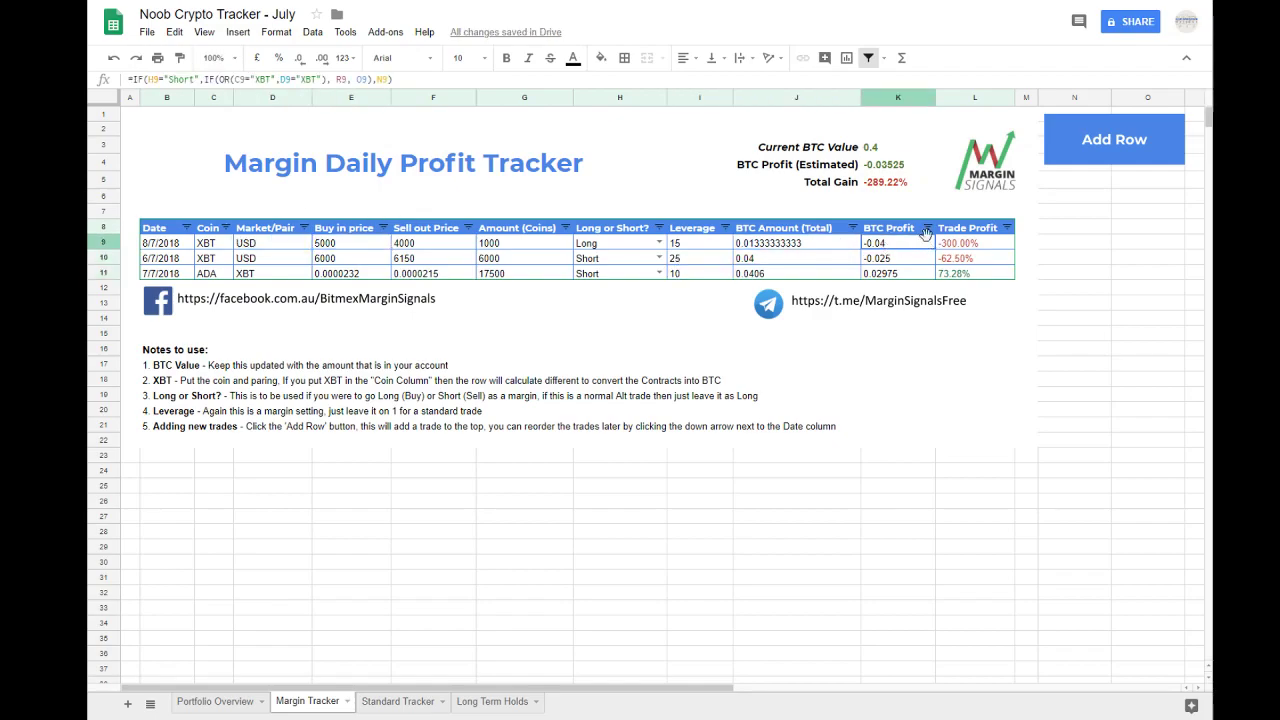
Step: Read the Long or Short usage note and check the 8/7/2018 trade's direction cell
{"action": "left_click", "coordinate": [612, 248]}
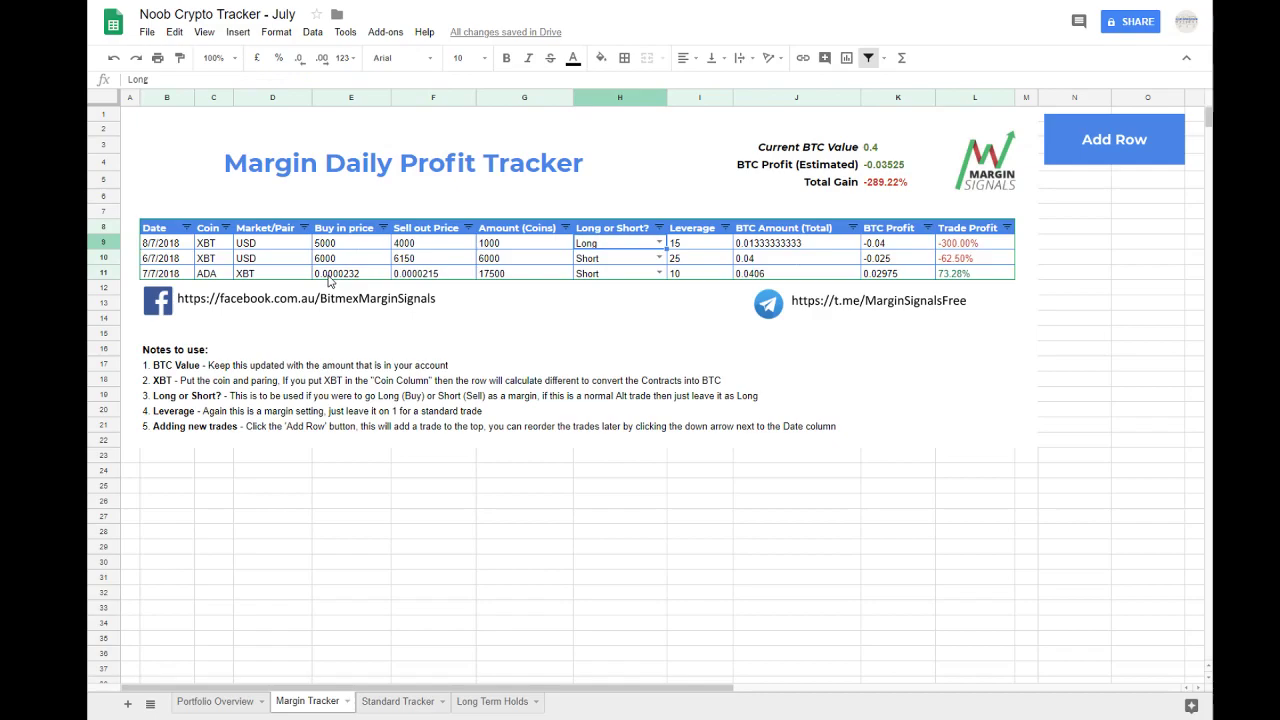
{"action": "left_click", "coordinate": [167, 395]}
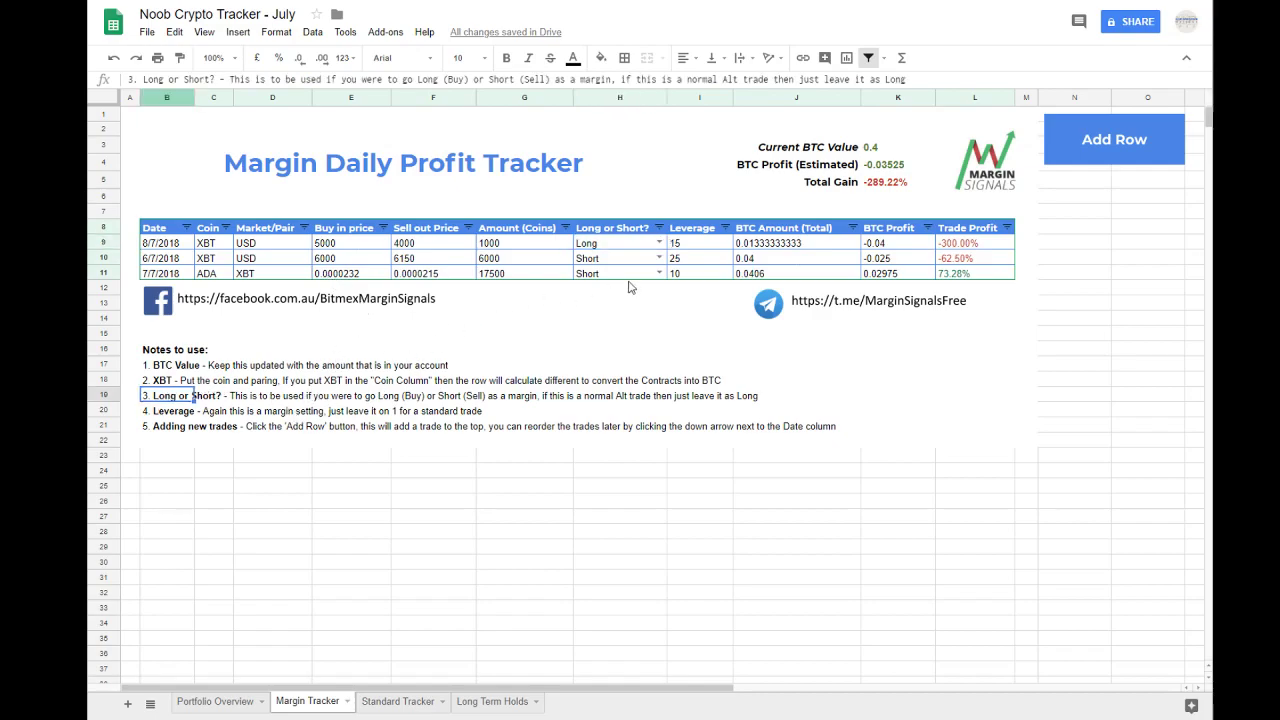
{"action": "left_click", "coordinate": [659, 243]}
{"action": "left_click", "coordinate": [604, 366]}
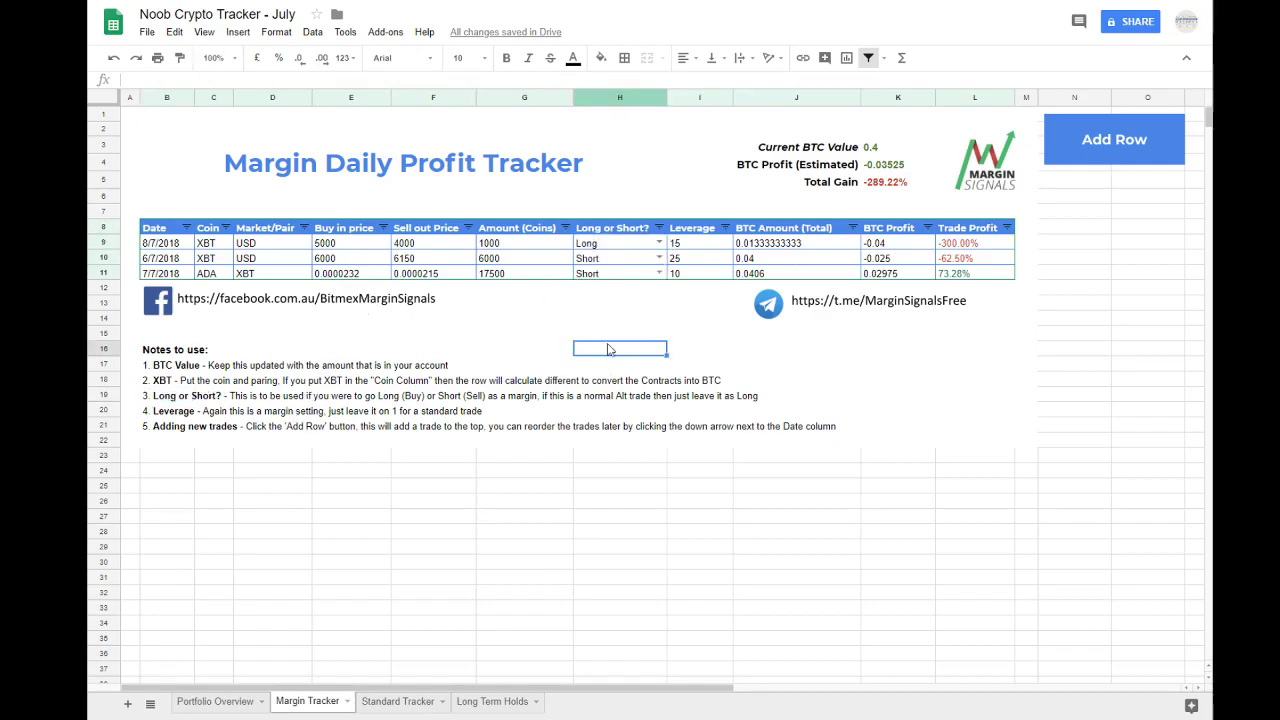
{"action": "left_click", "coordinate": [626, 247]}
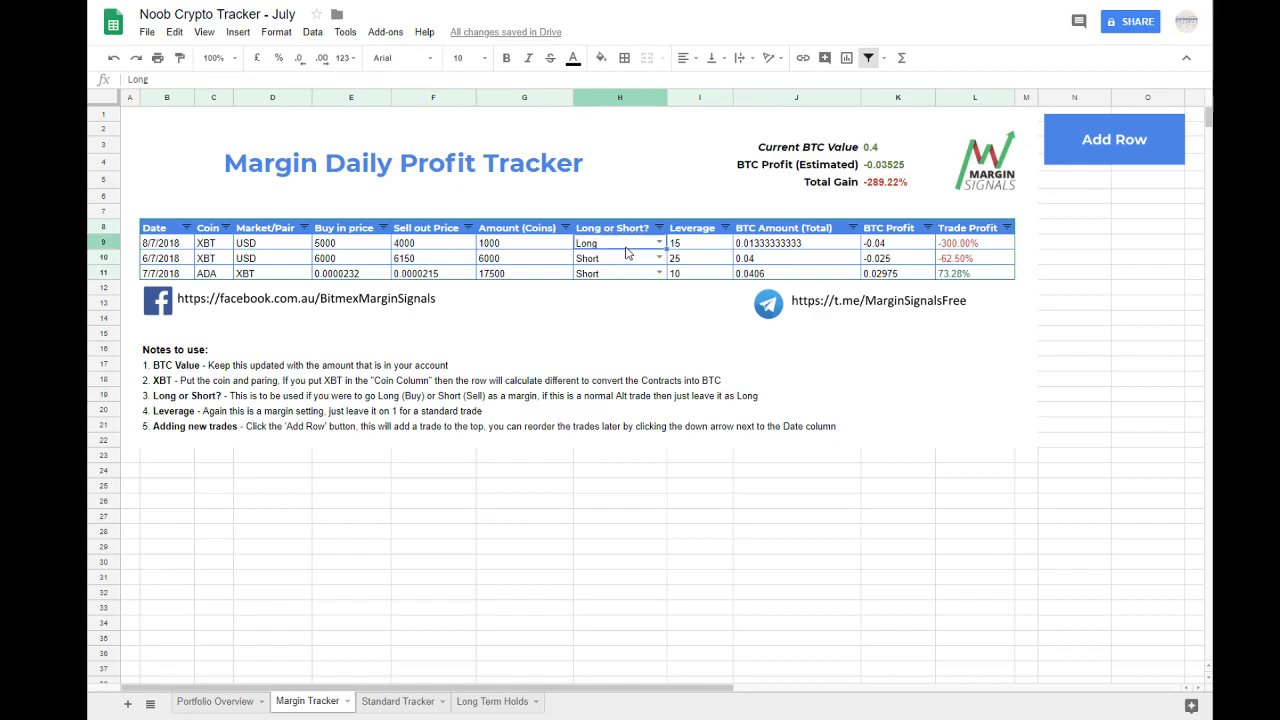
Step: Read the Leverage note, try a leverage of 1 on the 8/7/2018 trade, and undo it
{"action": "left_click", "coordinate": [358, 412]}
{"action": "left_click", "coordinate": [188, 413]}
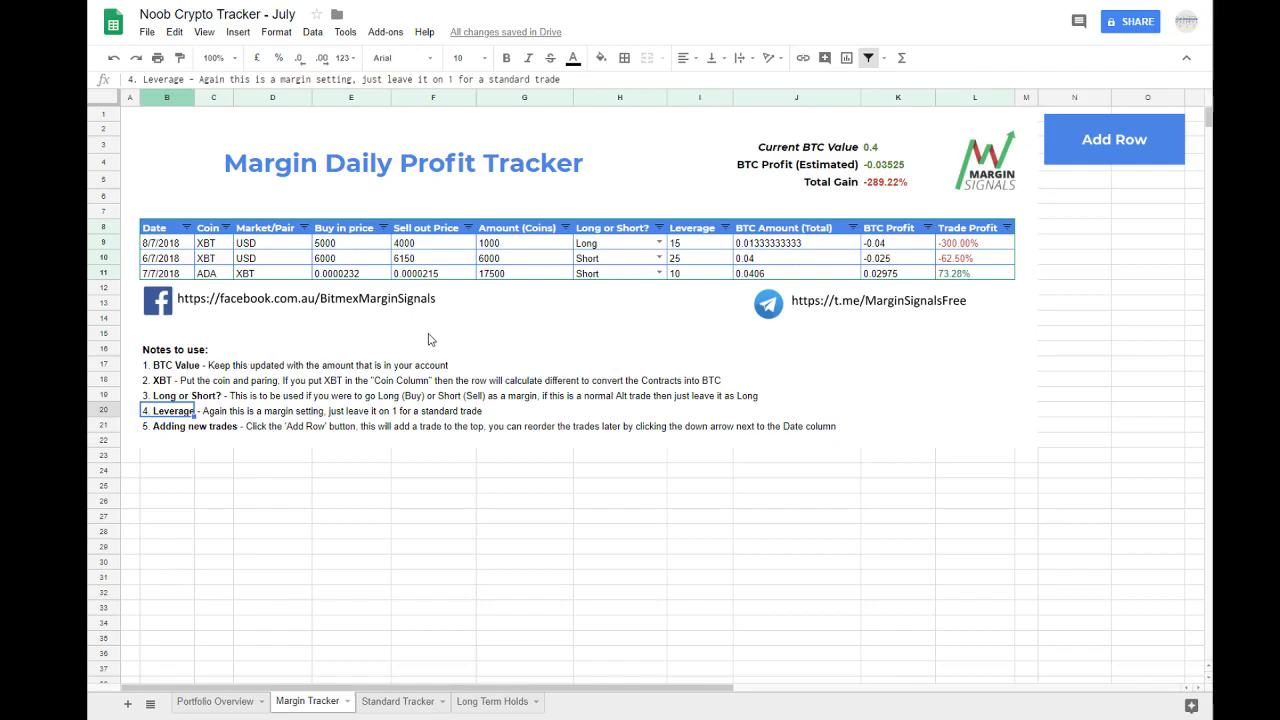
{"action": "left_click", "coordinate": [692, 249]}
{"action": "type", "text": "1"}
{"action": "key", "text": "Return"}
{"action": "left_click", "coordinate": [692, 247]}
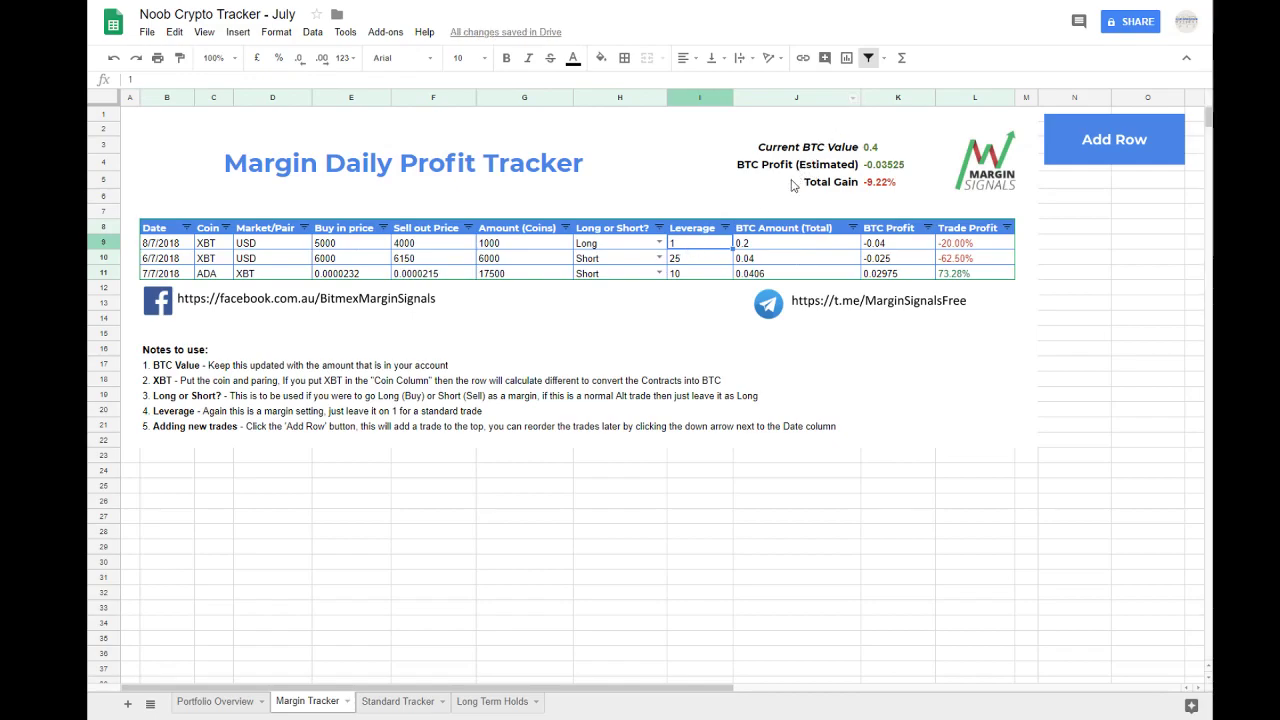
{"action": "key", "text": "ctrl+z"}
Step: Examine the usage notes on Adding new trades, Long or Short, and Leverage
{"action": "left_click", "coordinate": [416, 418]}
{"action": "left_click_drag", "start_coordinate": [184, 428], "coordinate": [820, 426]}
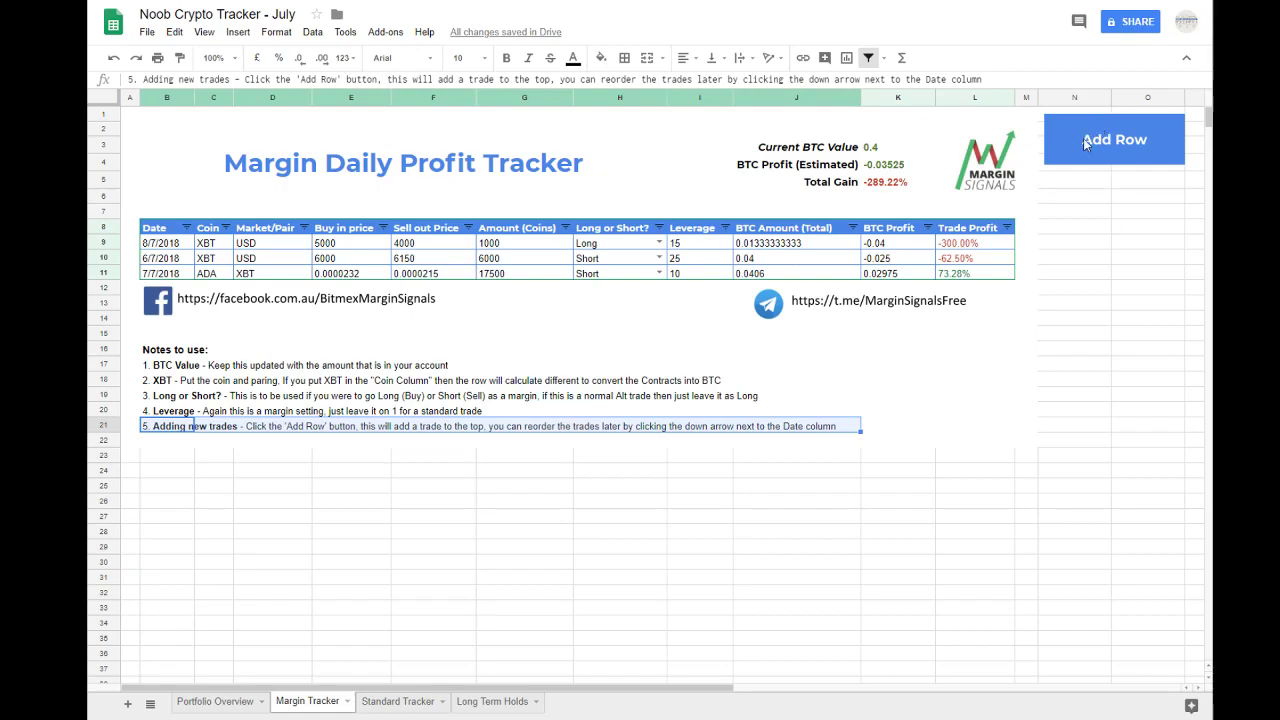
{"action": "left_click", "coordinate": [872, 421]}
{"action": "left_click", "coordinate": [825, 398]}
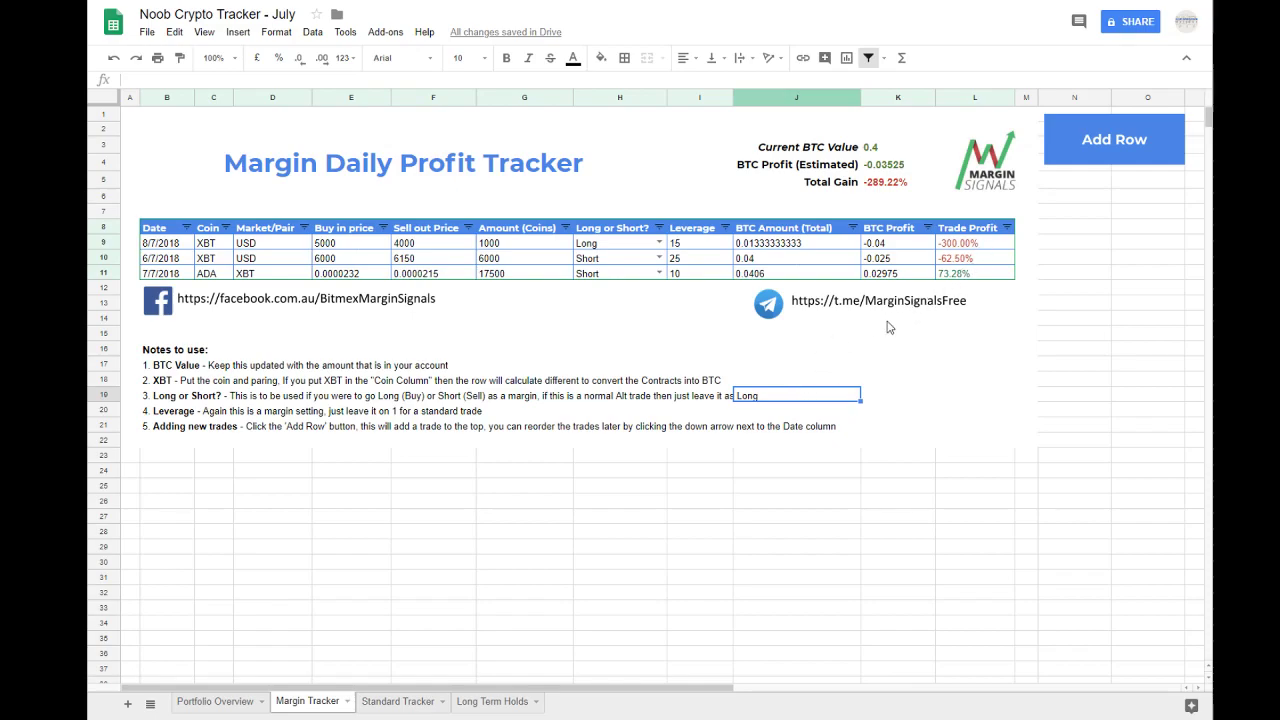
{"action": "left_click", "coordinate": [648, 461]}
{"action": "left_click", "coordinate": [760, 410]}
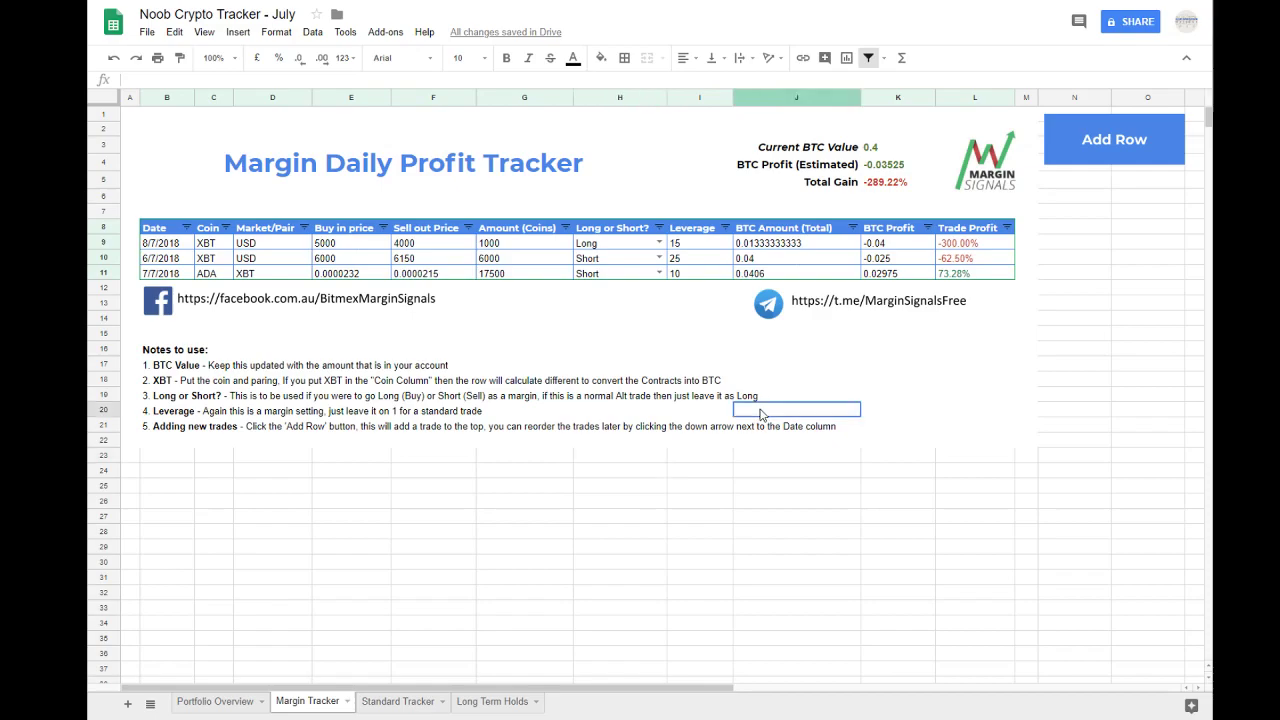
{"action": "left_click", "coordinate": [752, 397]}
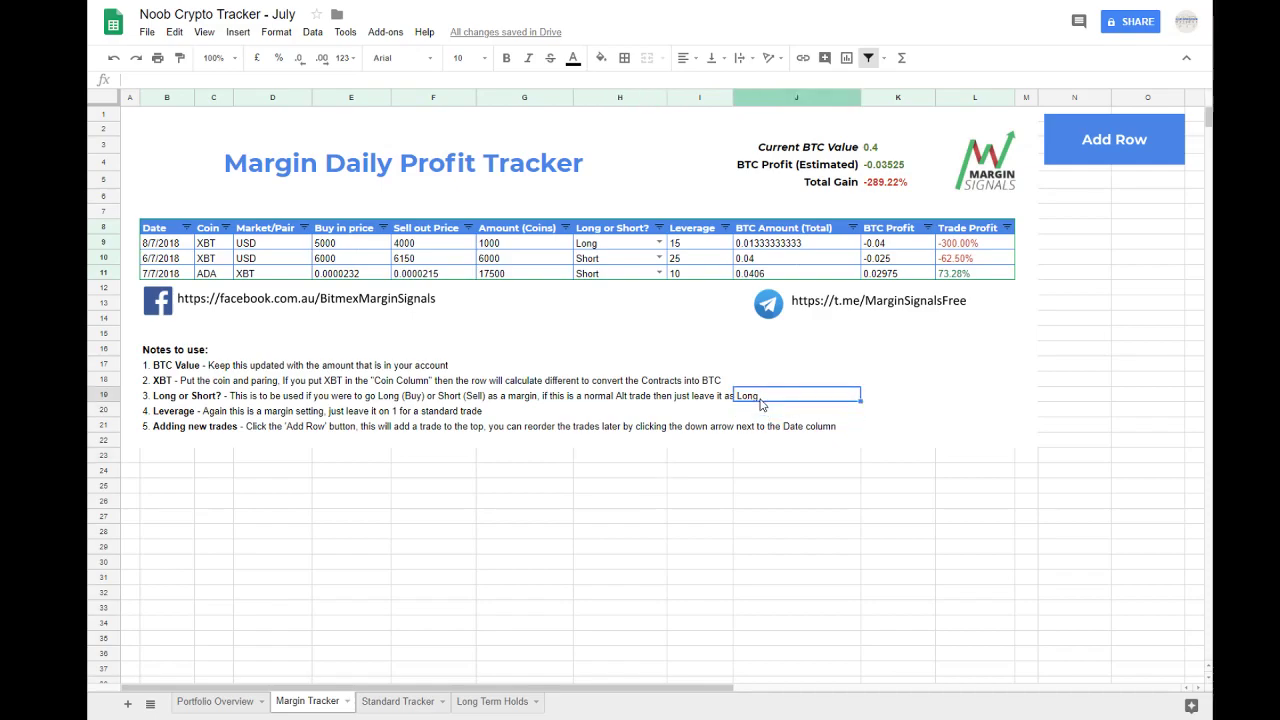
{"action": "left_click", "coordinate": [165, 400]}
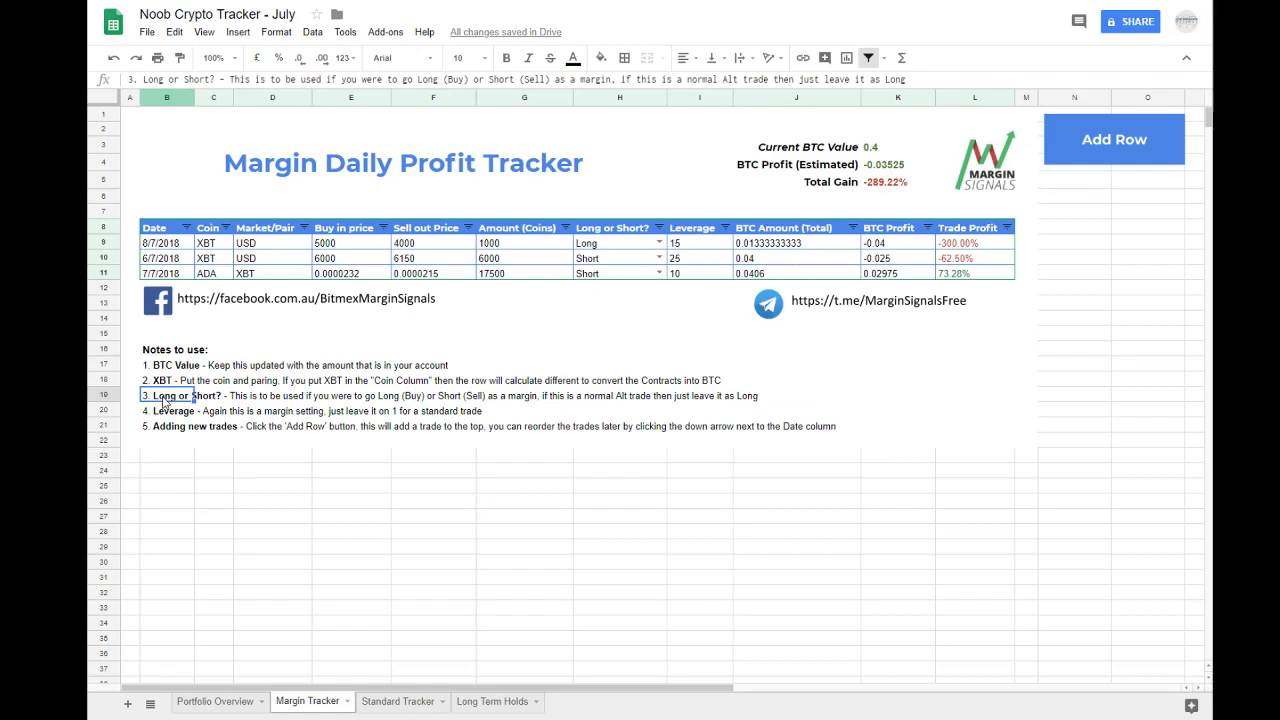
{"action": "left_click", "coordinate": [166, 412]}
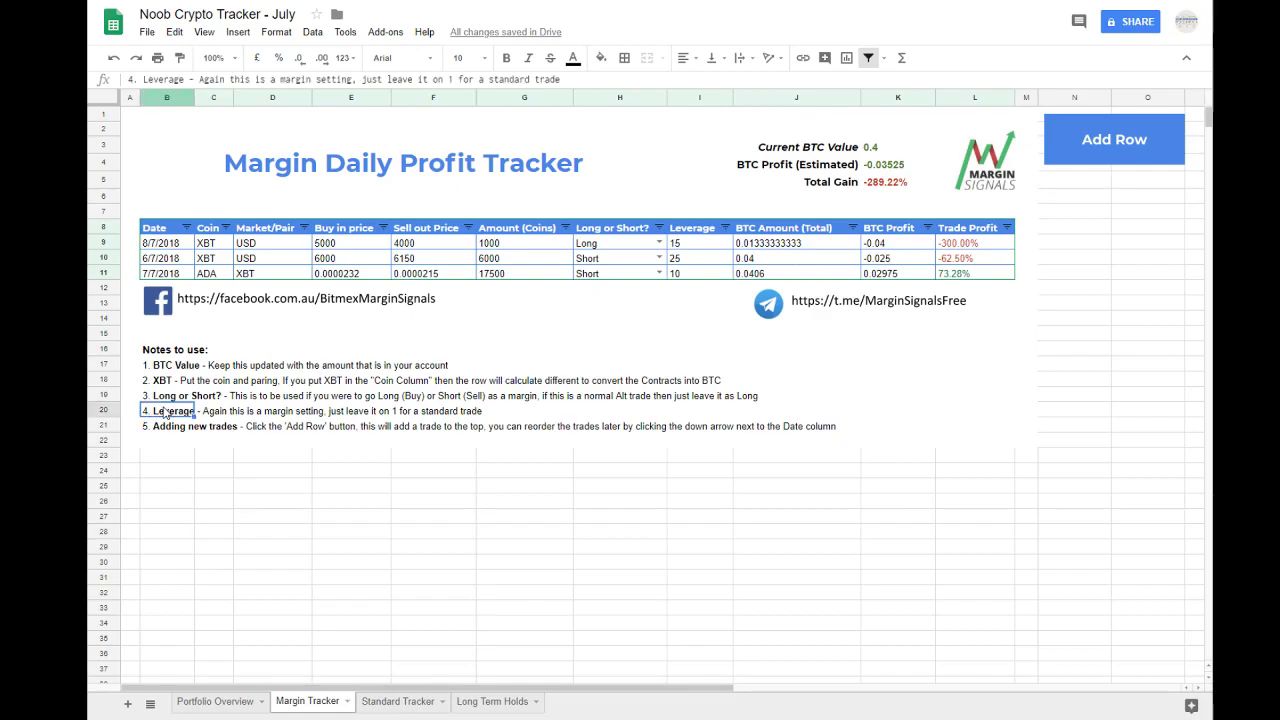
{"action": "left_click_drag", "start_coordinate": [165, 410], "coordinate": [165, 396]}
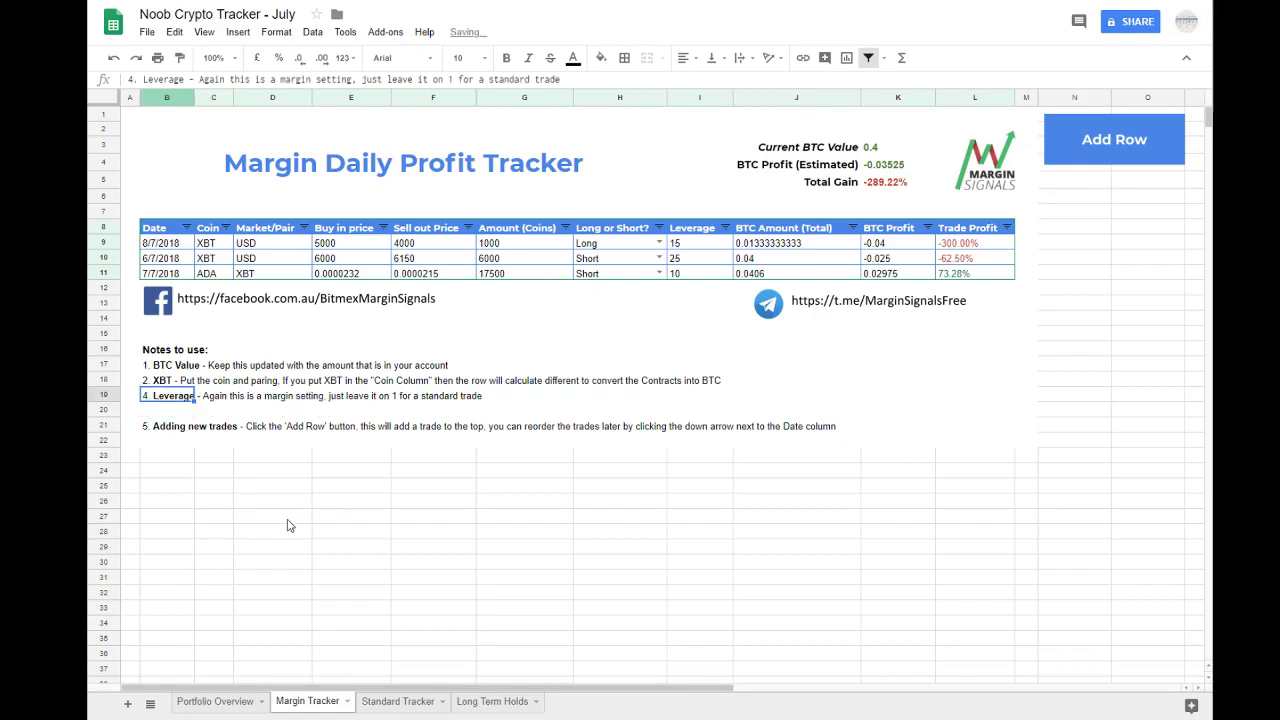
{"action": "key", "text": "ctrl+z"}
{"action": "left_click", "coordinate": [222, 580]}
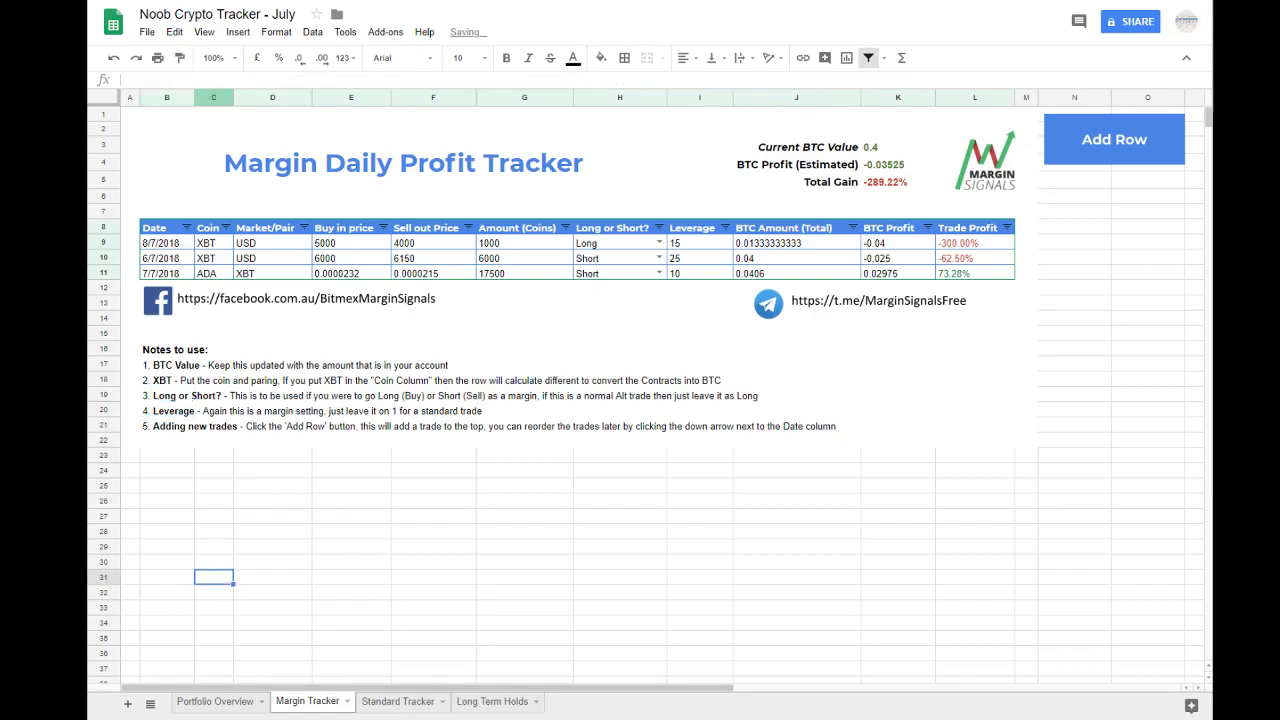
Step: Open the Standard Tracker sheet and examine its title and trade rows from date through trade profit
{"action": "left_click", "coordinate": [390, 703]}
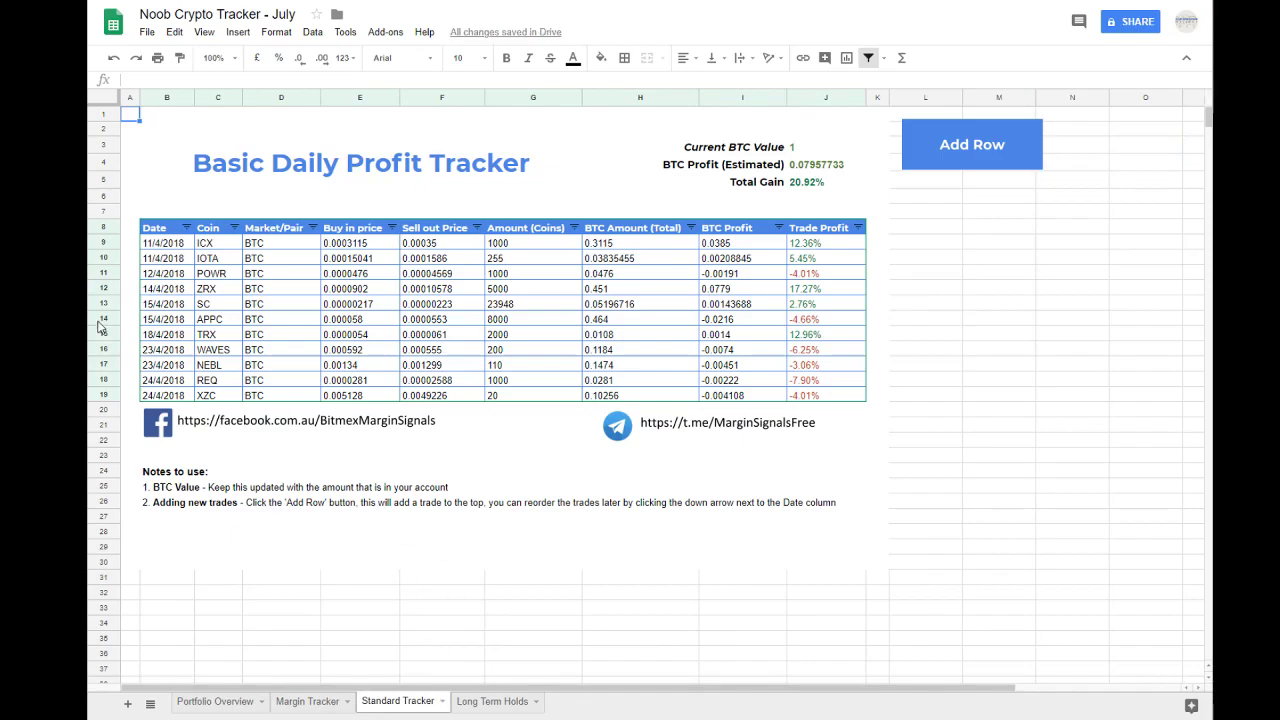
{"action": "left_click", "coordinate": [299, 168]}
{"action": "left_click", "coordinate": [192, 119]}
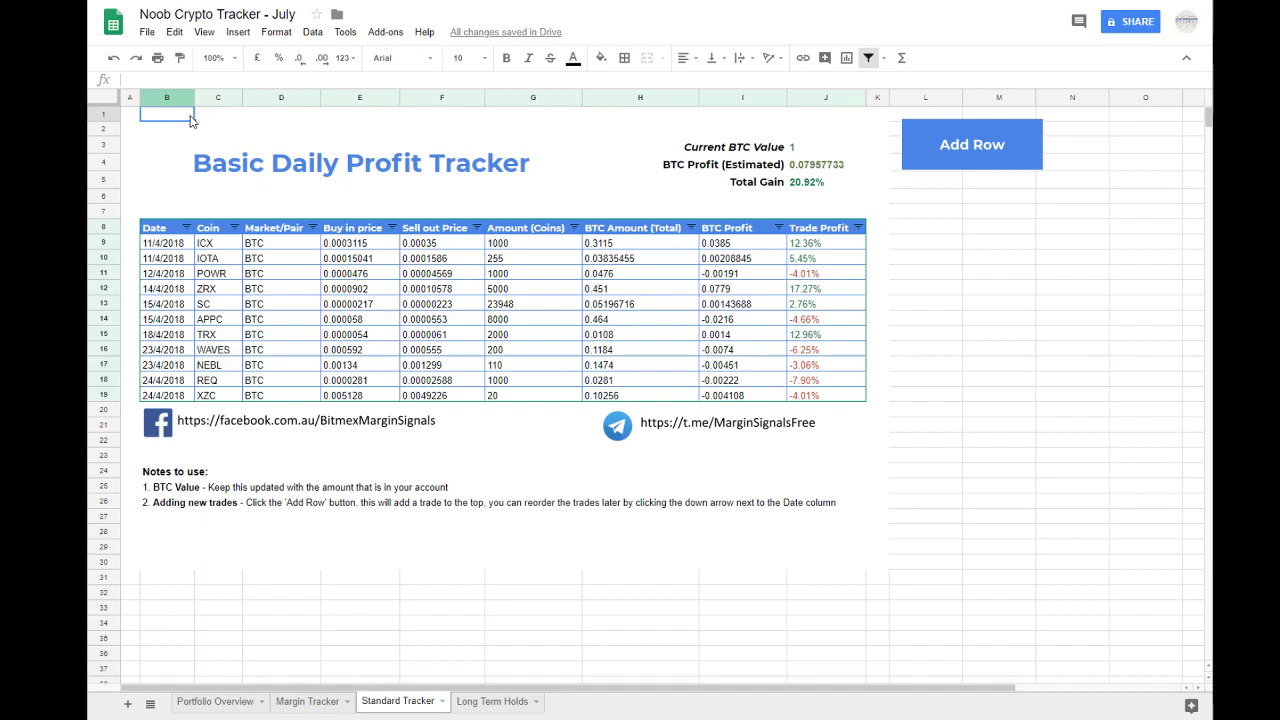
{"action": "left_click", "coordinate": [440, 132]}
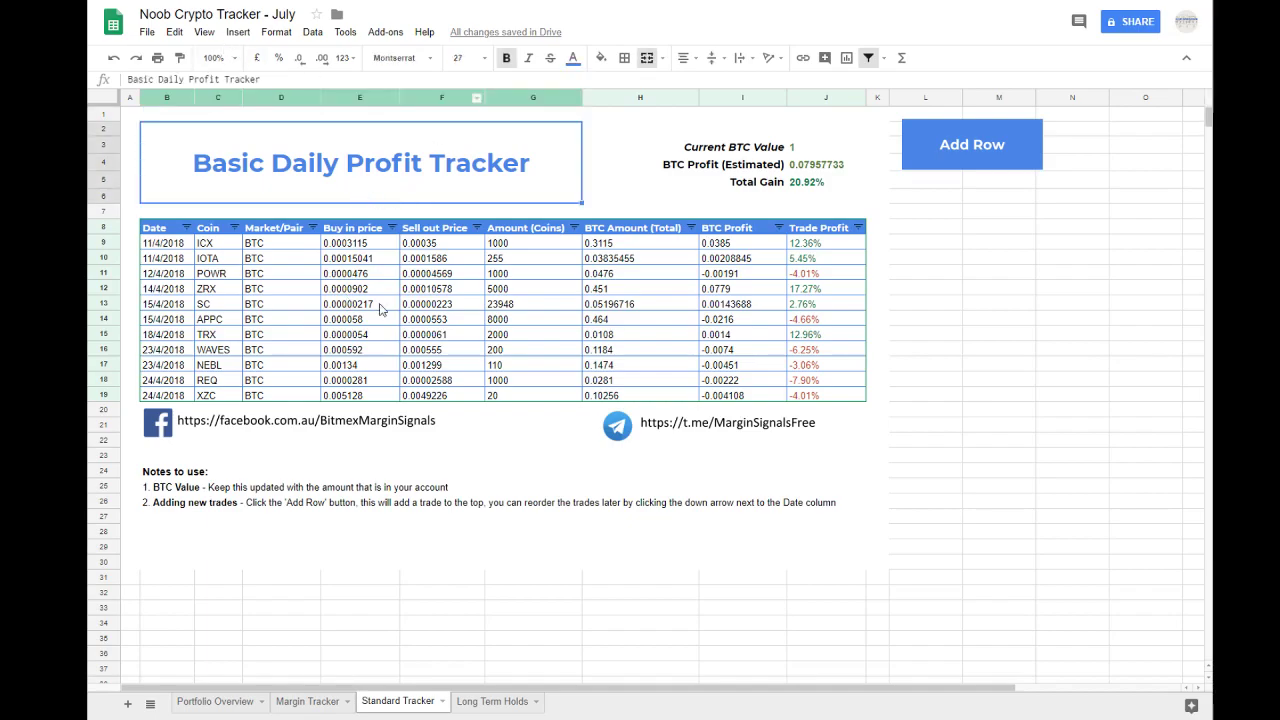
{"action": "left_click", "coordinate": [330, 273]}
{"action": "left_click_drag", "start_coordinate": [158, 246], "coordinate": [807, 398]}
{"action": "left_click", "coordinate": [807, 397]}
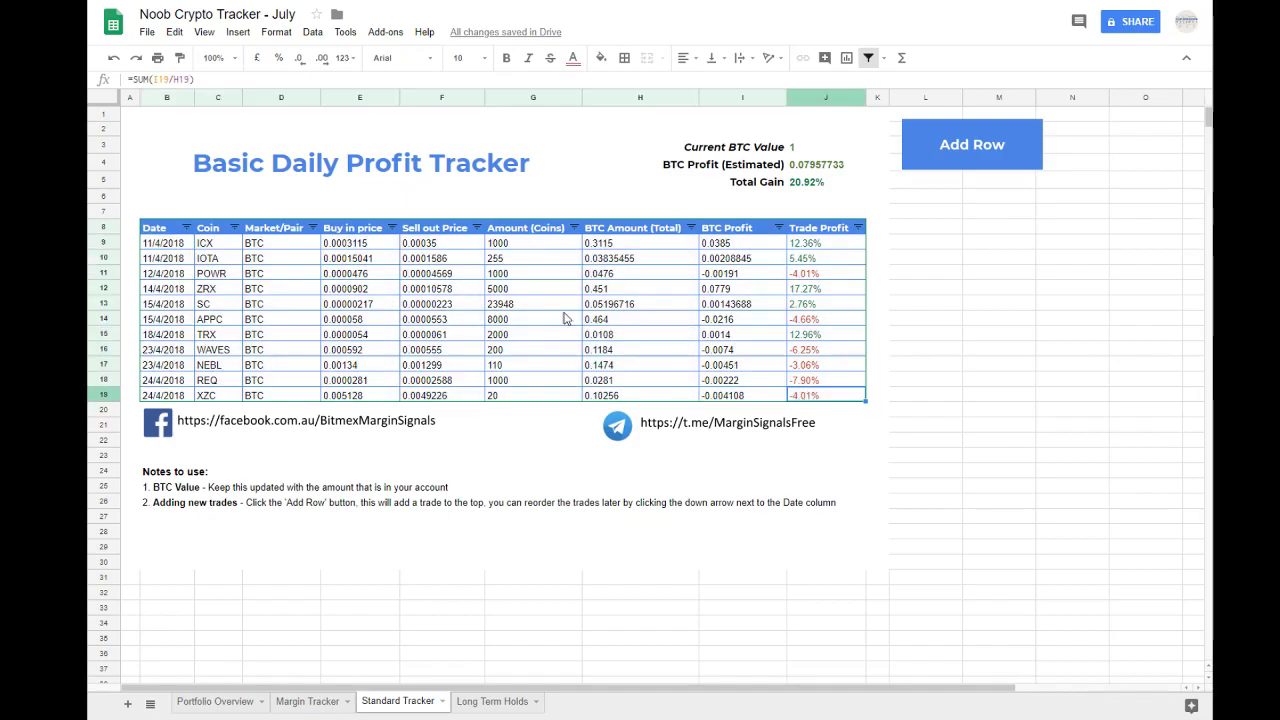
{"action": "left_click_drag", "start_coordinate": [527, 243], "coordinate": [816, 379]}
{"action": "left_click", "coordinate": [816, 379]}
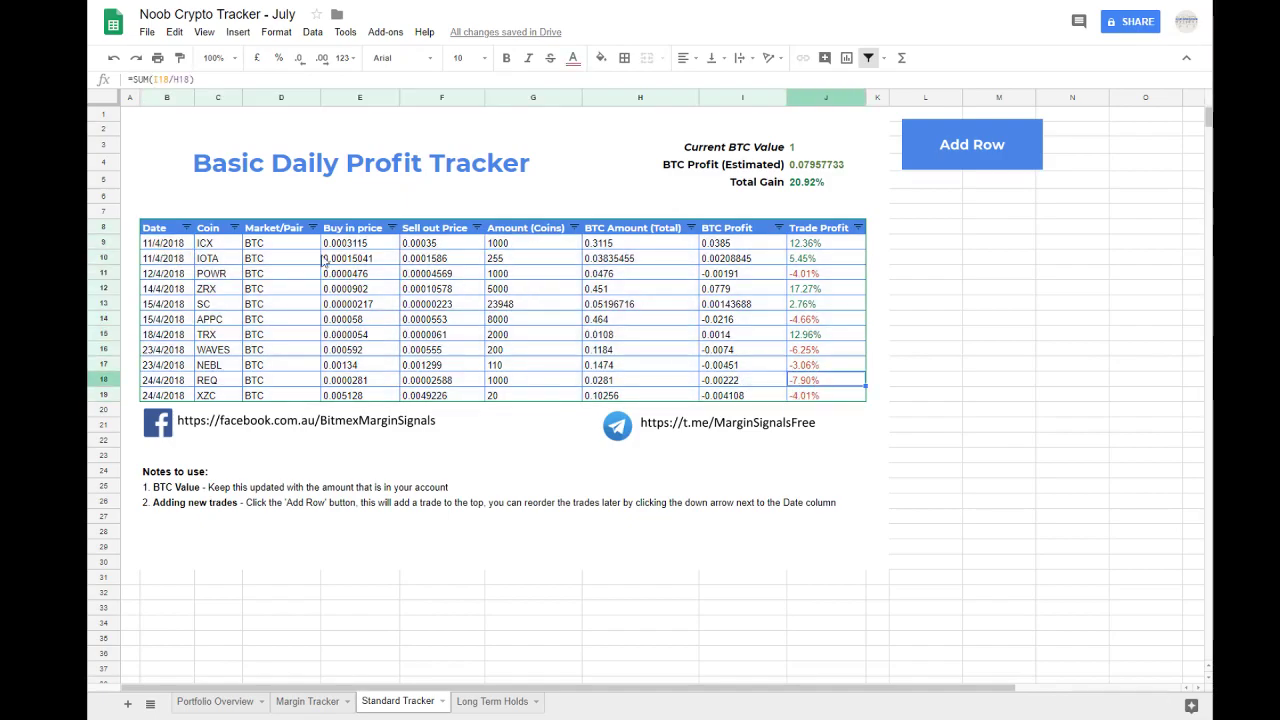
Step: Delete rows 11 to 19 from the Basic Daily Profit Tracker table
{"action": "left_click_drag", "start_coordinate": [107, 280], "coordinate": [99, 392]}
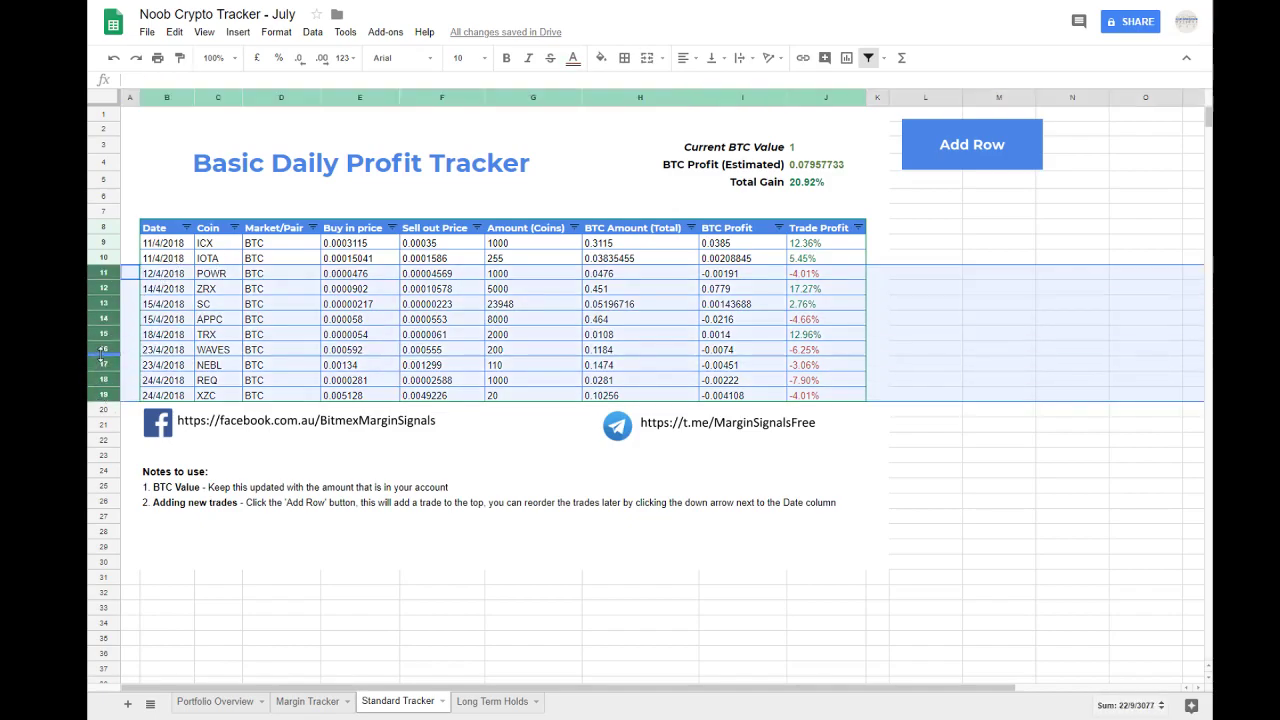
{"action": "right_click", "coordinate": [101, 352]}
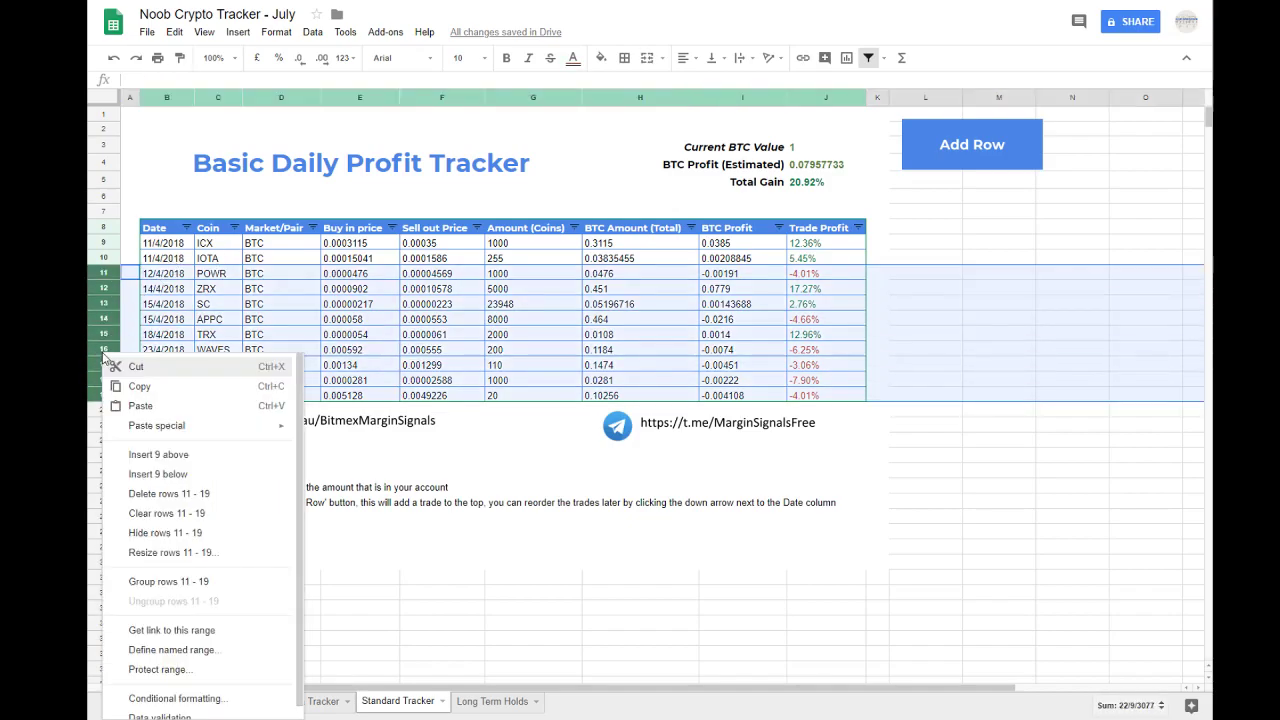
{"action": "left_click", "coordinate": [152, 494]}
Step: Clear the date through coin amount cells of the ICX and IOTA trades, keeping the formula columns
{"action": "left_click", "coordinate": [274, 248]}
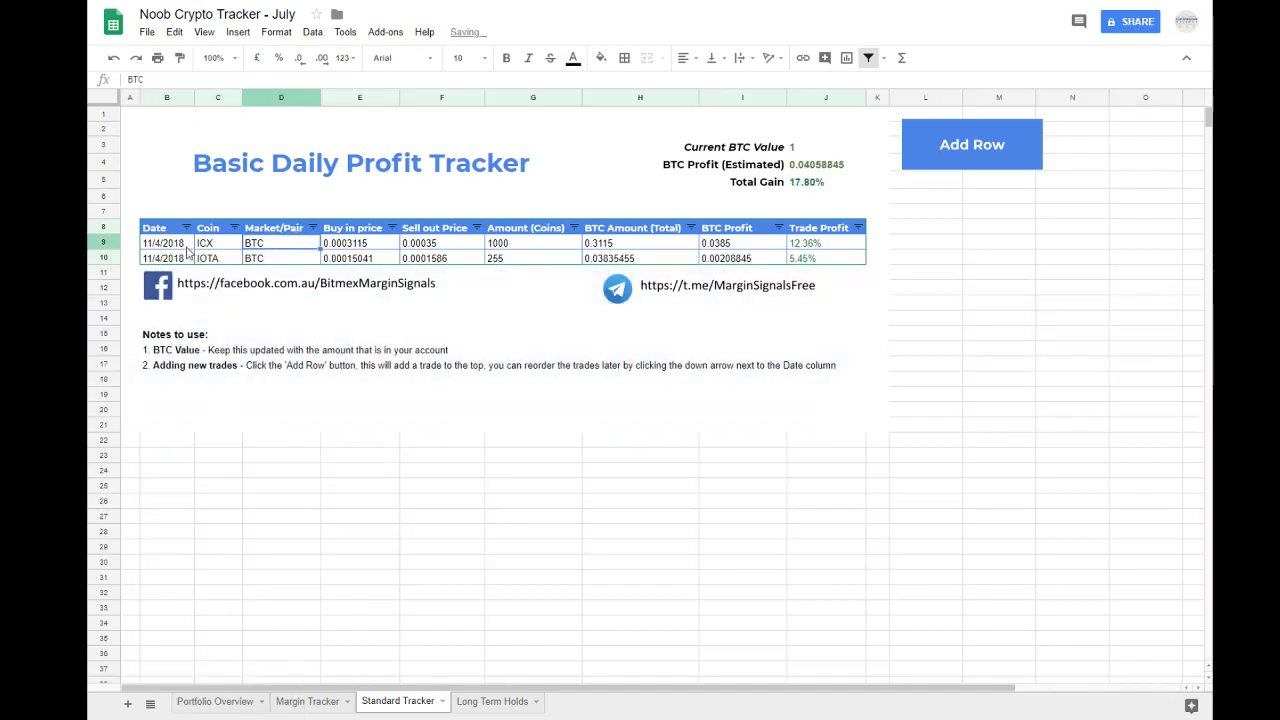
{"action": "left_click_drag", "start_coordinate": [166, 245], "coordinate": [509, 265]}
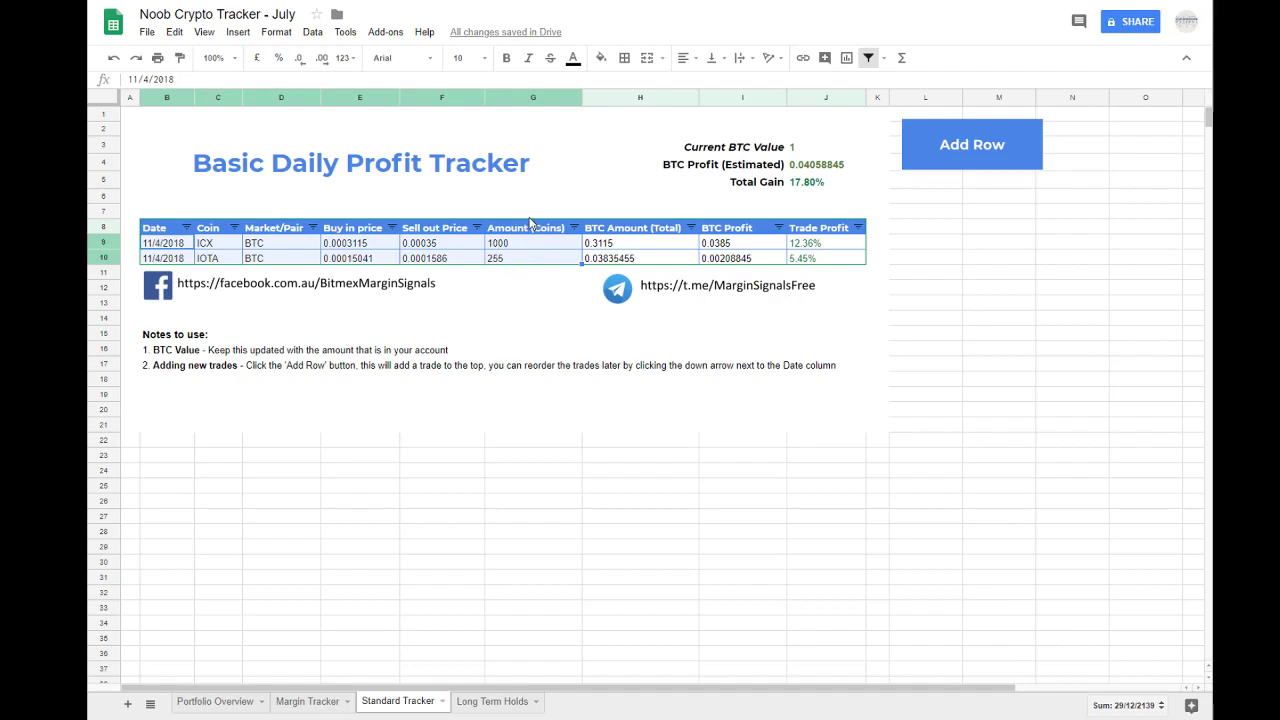
{"action": "key", "text": "Delete"}
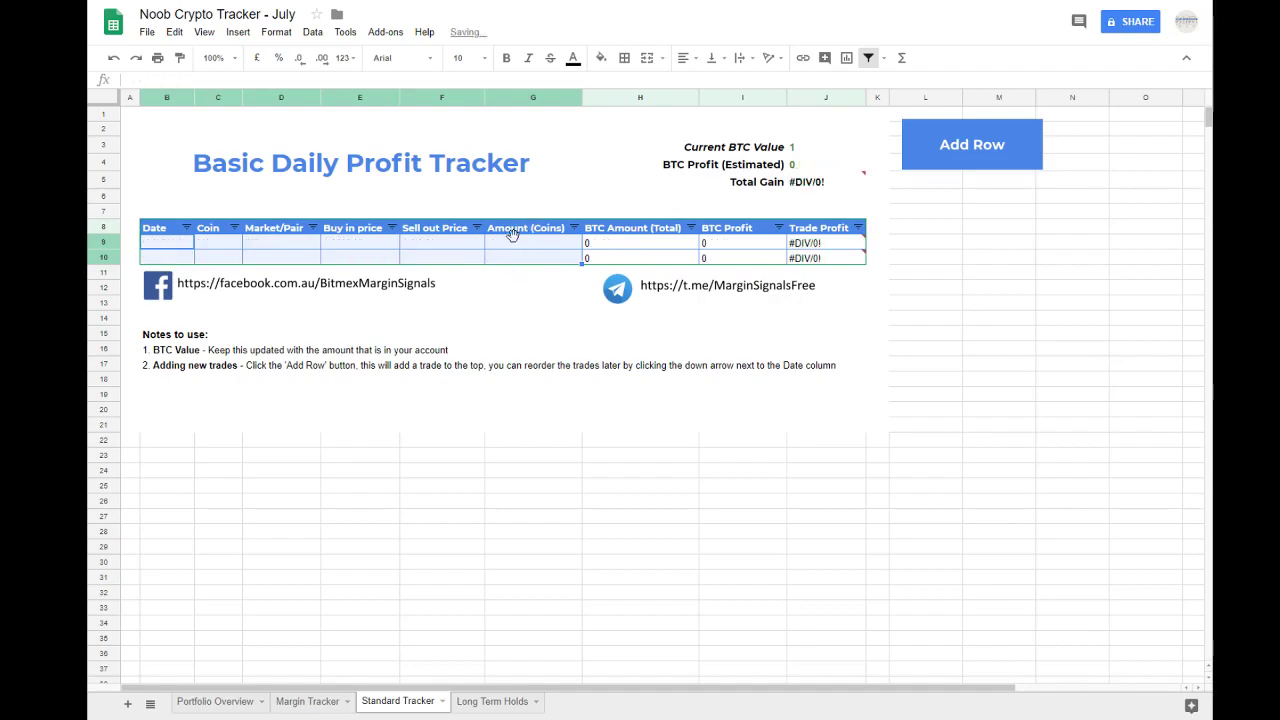
Step: Set the Current BTC Value to 1.5
{"action": "left_click", "coordinate": [813, 152]}
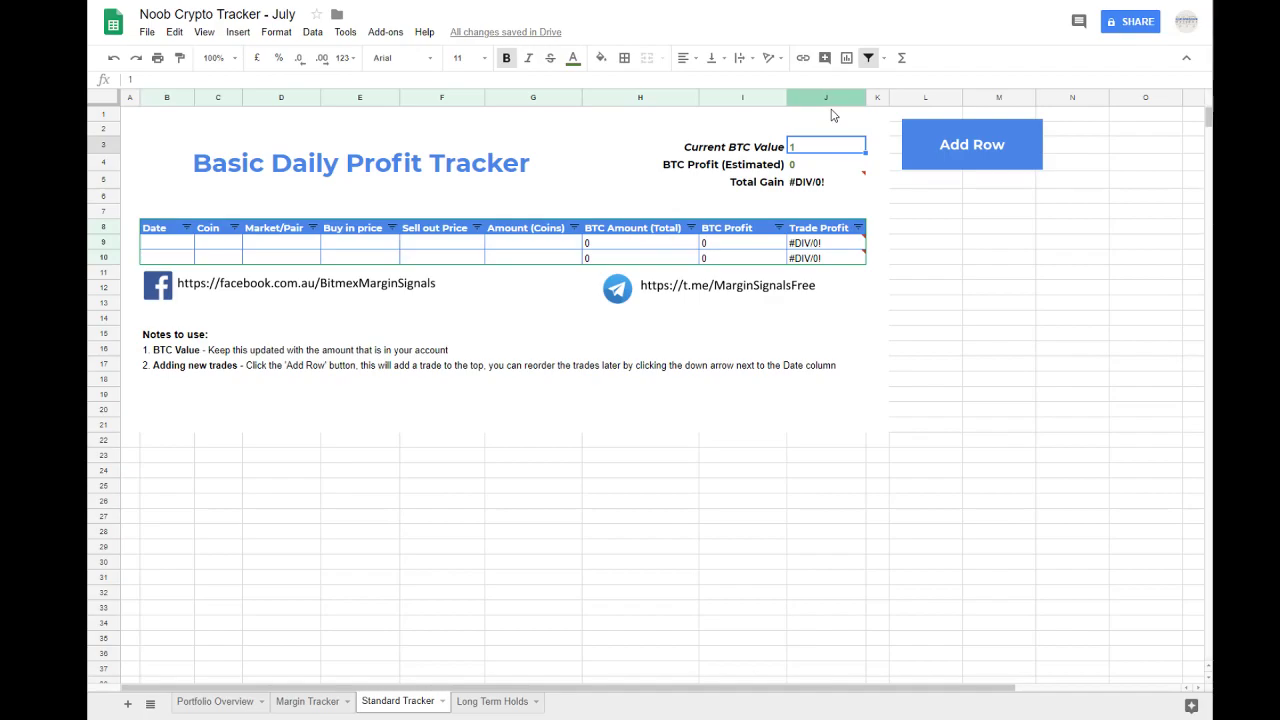
{"action": "type", "text": ".5"}
{"action": "key", "text": "Return"}
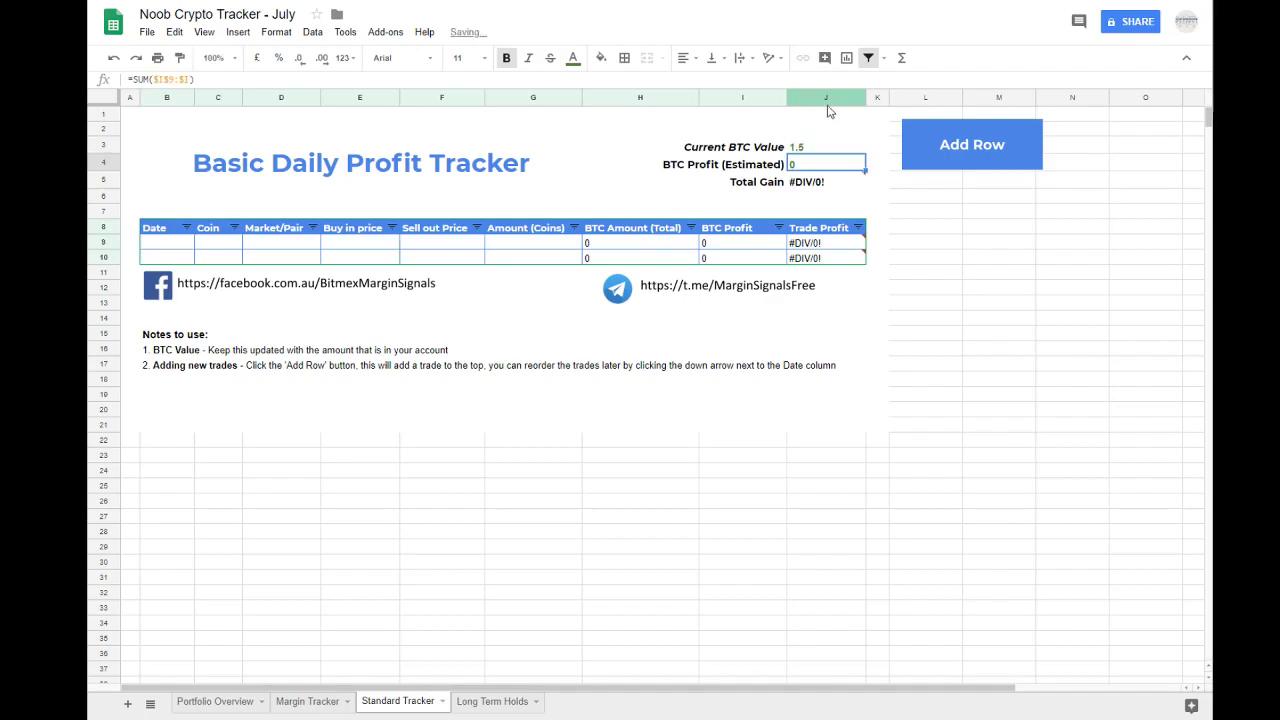
Step: Fill the first trade row with date 6/7/2018, coin VEN and market pair BTC, and start entering its buy in price
{"action": "left_click", "coordinate": [171, 245]}
{"action": "type", "text": "0"}
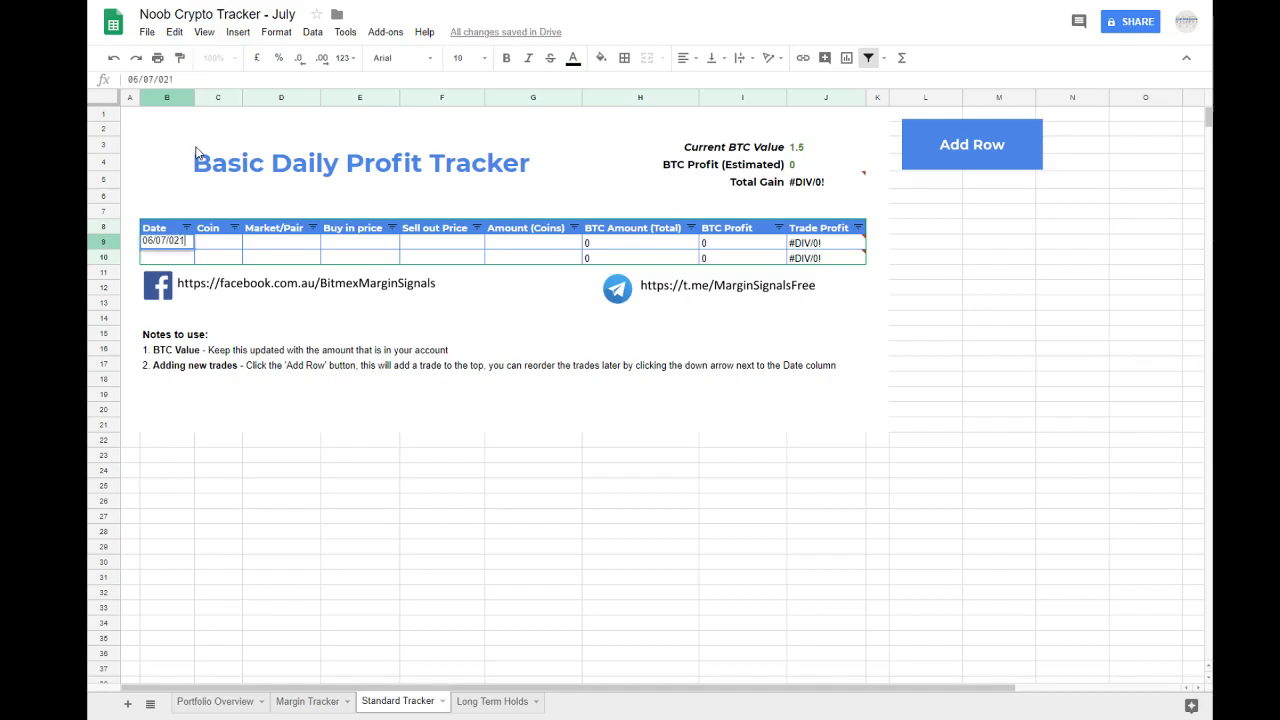
{"action": "type", "text": "6/07/2018"}
{"action": "key", "text": "Tab"}
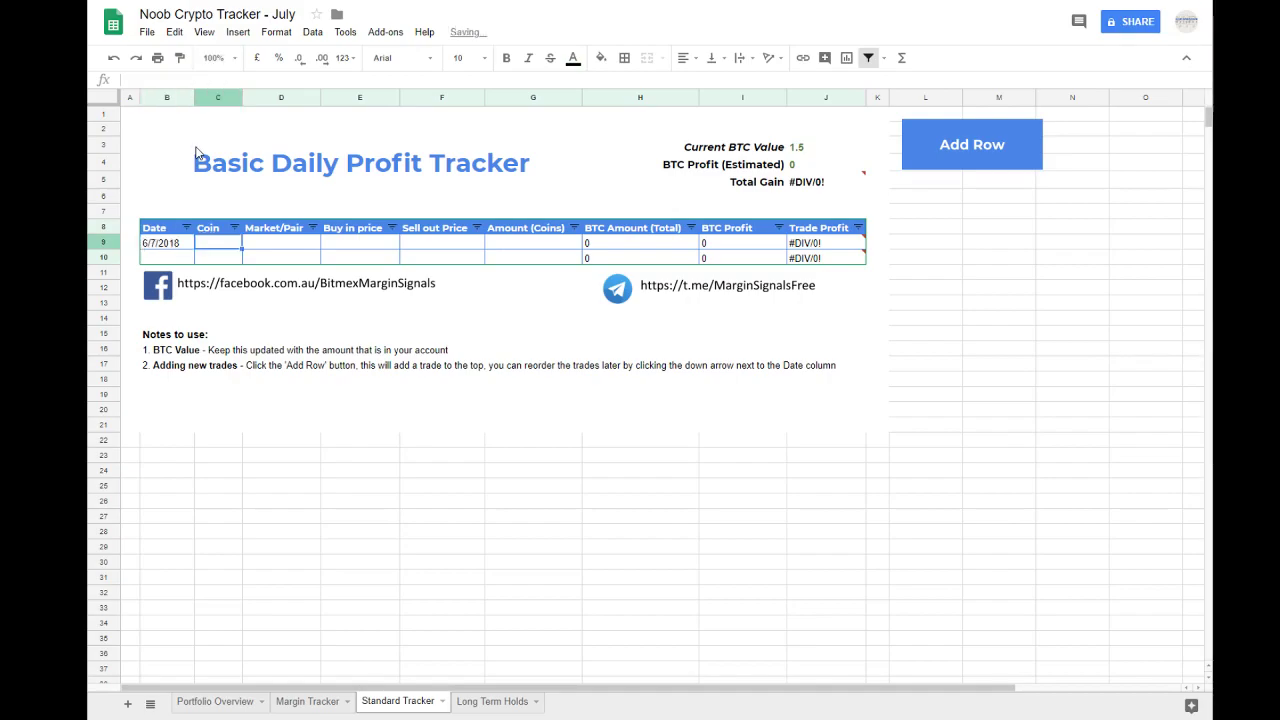
{"action": "type", "text": "VEN"}
{"action": "key", "text": "Tab"}
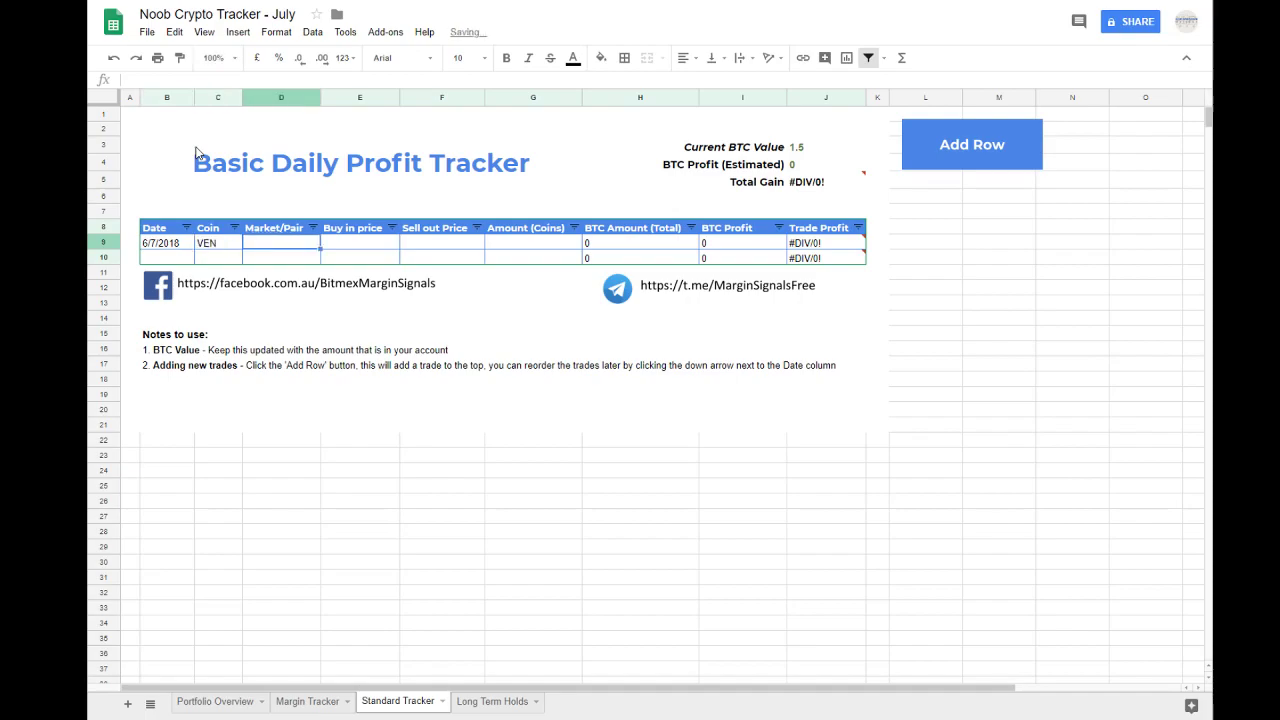
{"action": "type", "text": "BTC"}
{"action": "key", "text": "Tab"}
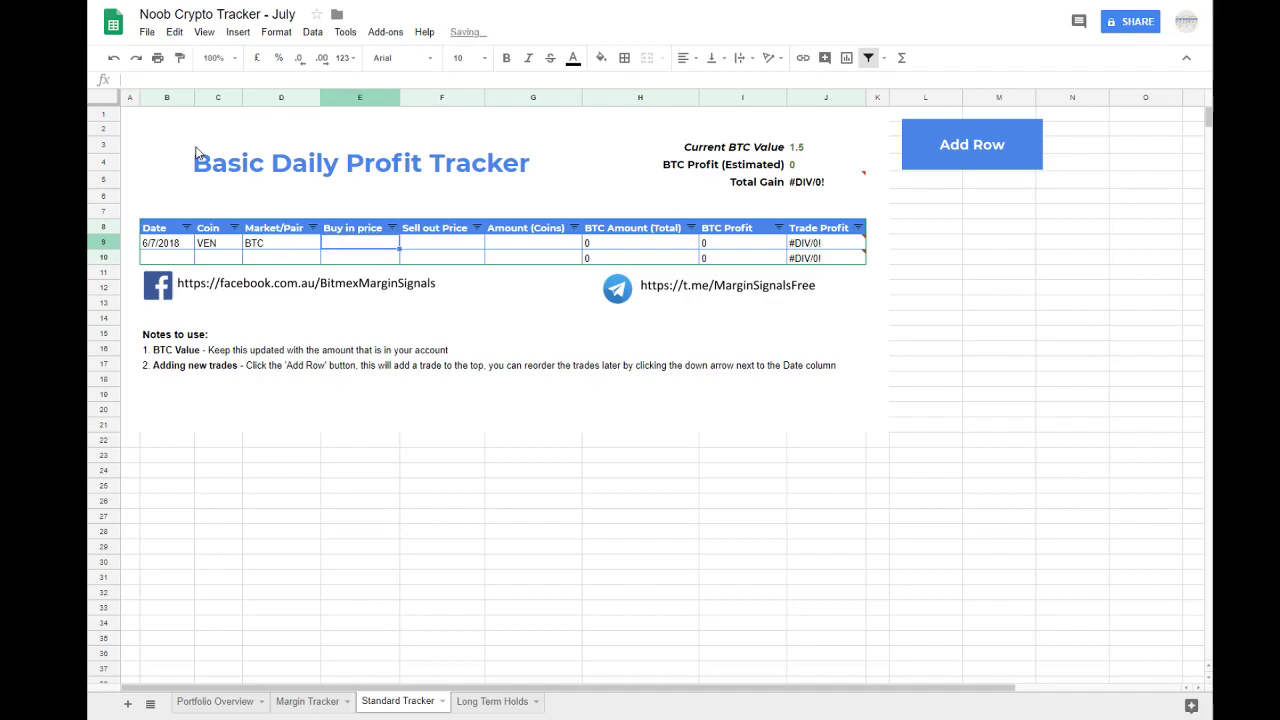
{"action": "type", "text": "32"}
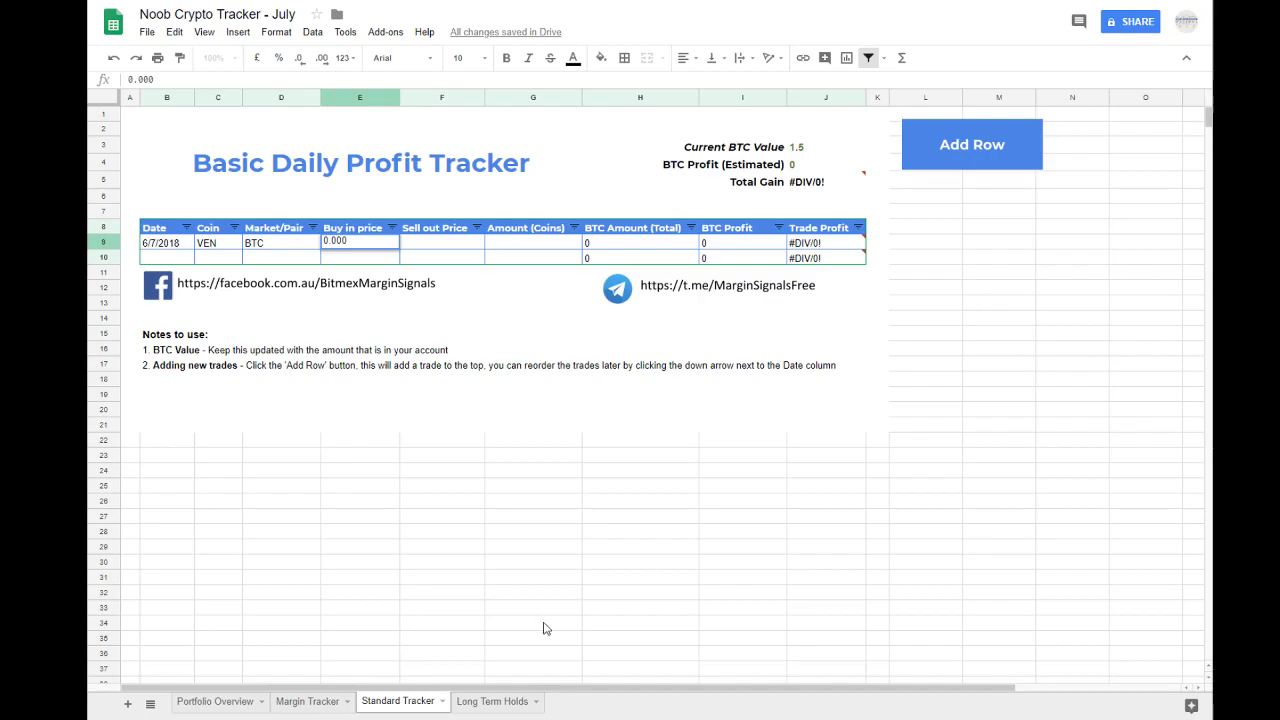
Step: Copy the current price of the VEN holding from the Long Term Holds sheet
{"action": "left_click", "coordinate": [490, 701]}
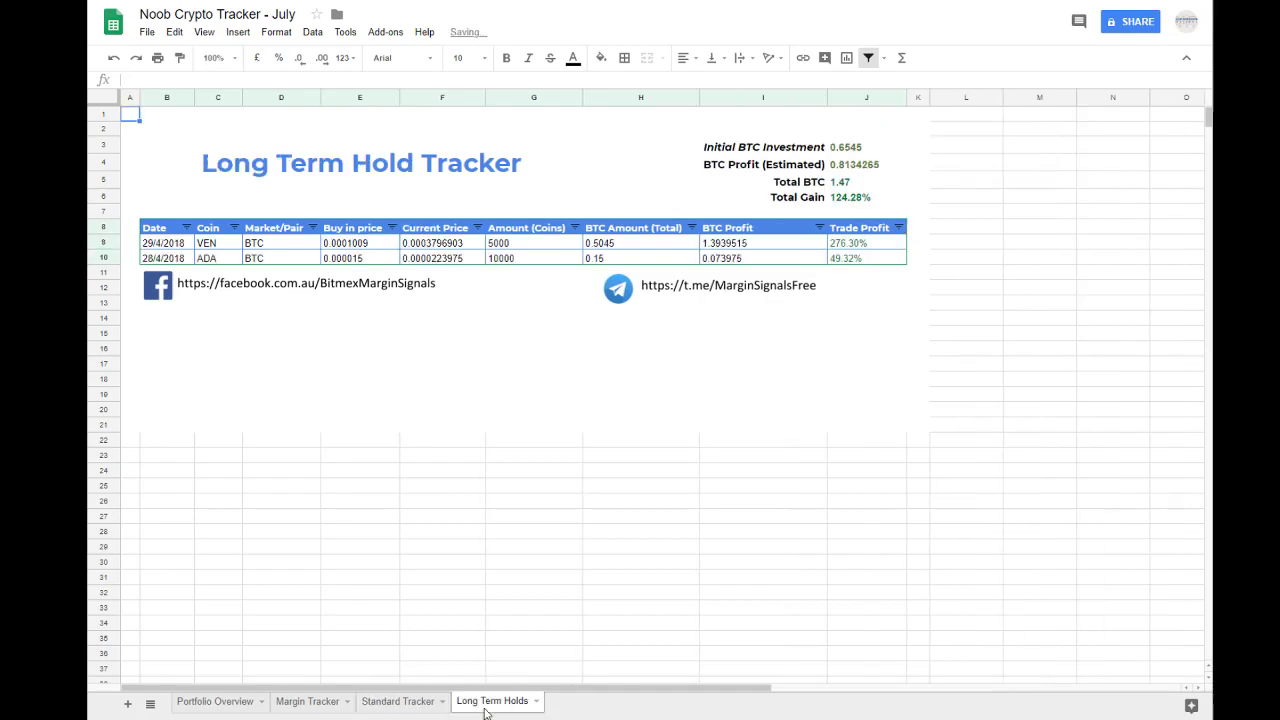
{"action": "left_click", "coordinate": [368, 246]}
{"action": "left_click", "coordinate": [436, 246]}
{"action": "double_click", "coordinate": [437, 250]}
{"action": "key", "text": "Escape"}
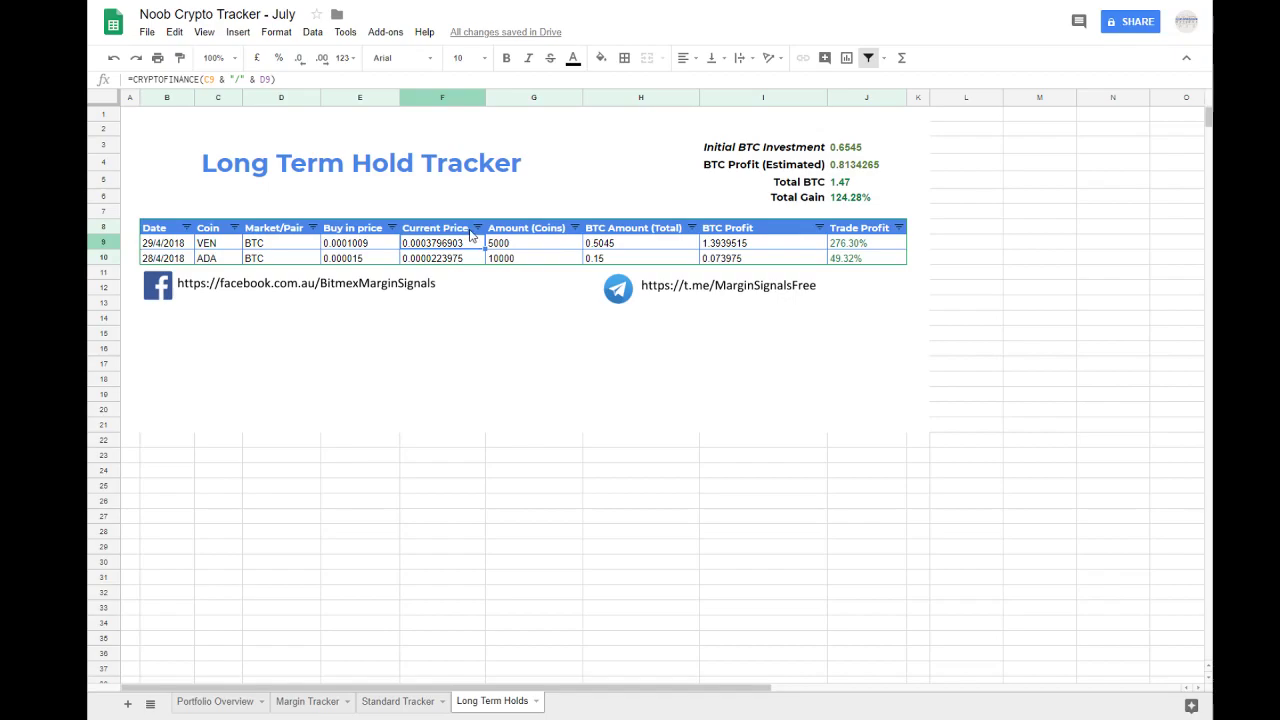
Step: Return to the Standard Tracker sheet and set the VEN trade's buy in price to 0.00028
{"action": "left_click", "coordinate": [400, 702]}
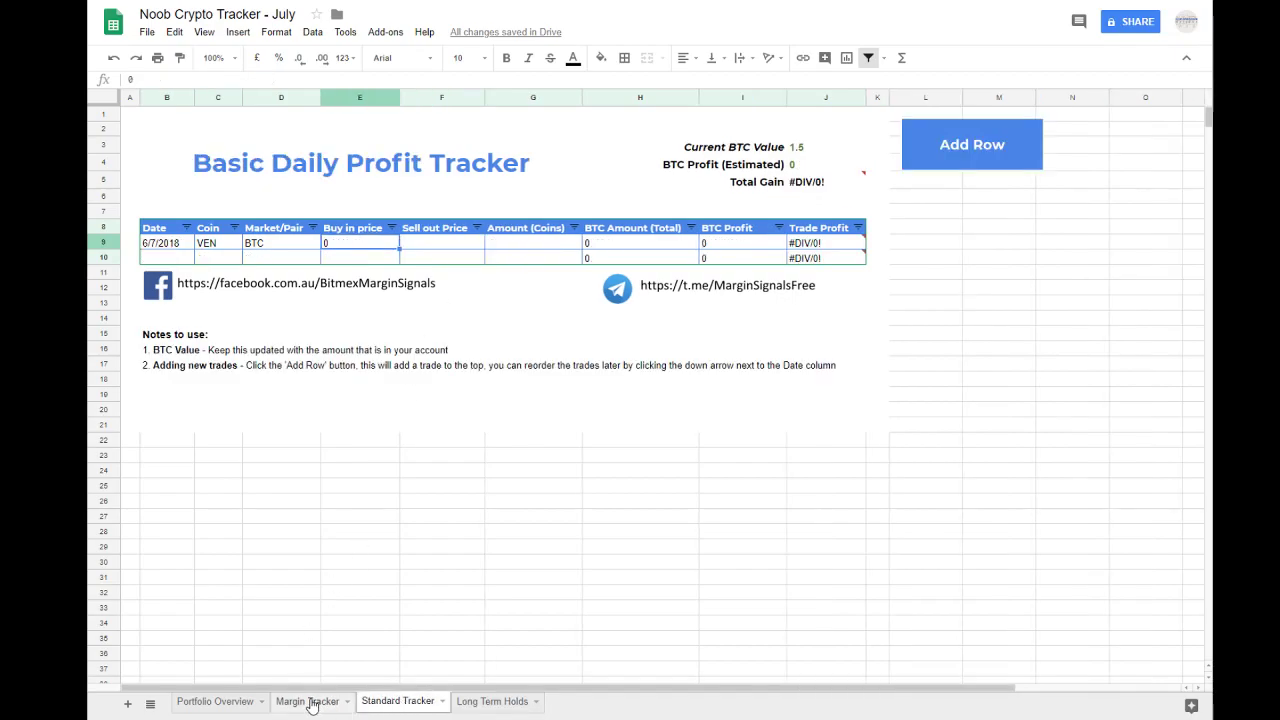
{"action": "double_click", "coordinate": [343, 249]}
{"action": "key", "text": "BackSpace"}
{"action": "type", "text": "0.0003796903"}
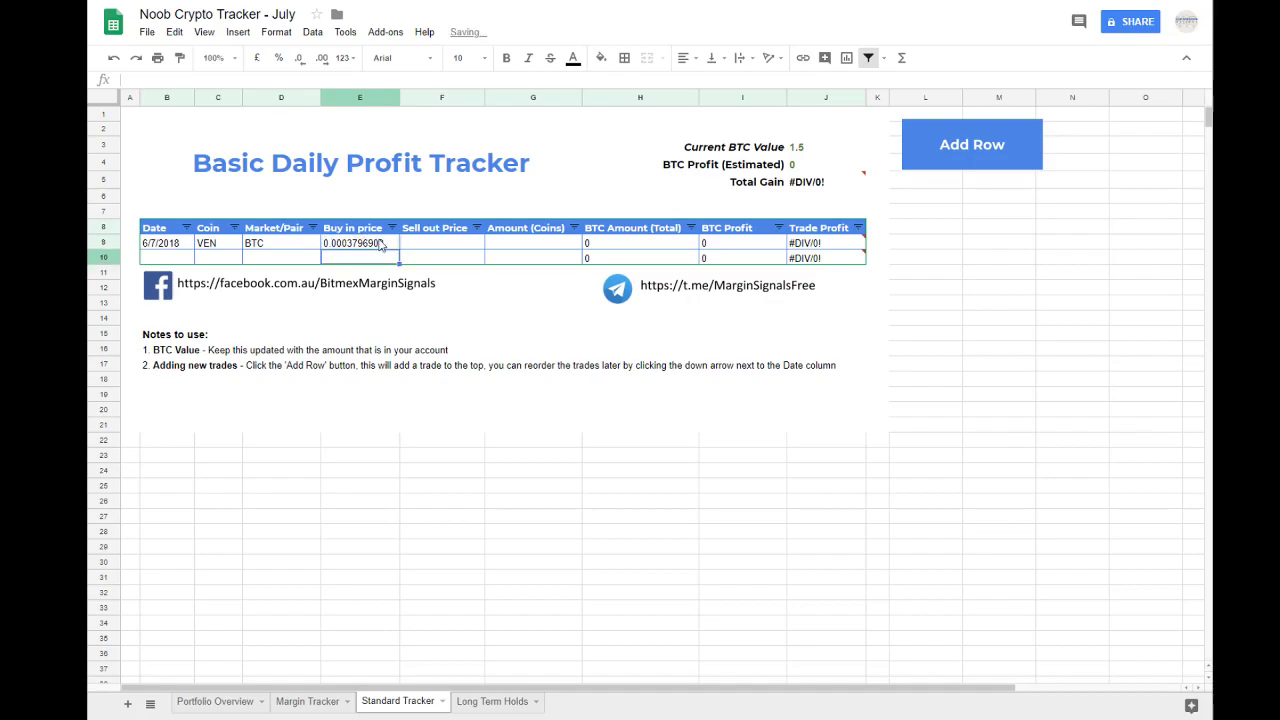
{"action": "key", "text": "Tab"}
{"action": "left_click", "coordinate": [380, 246]}
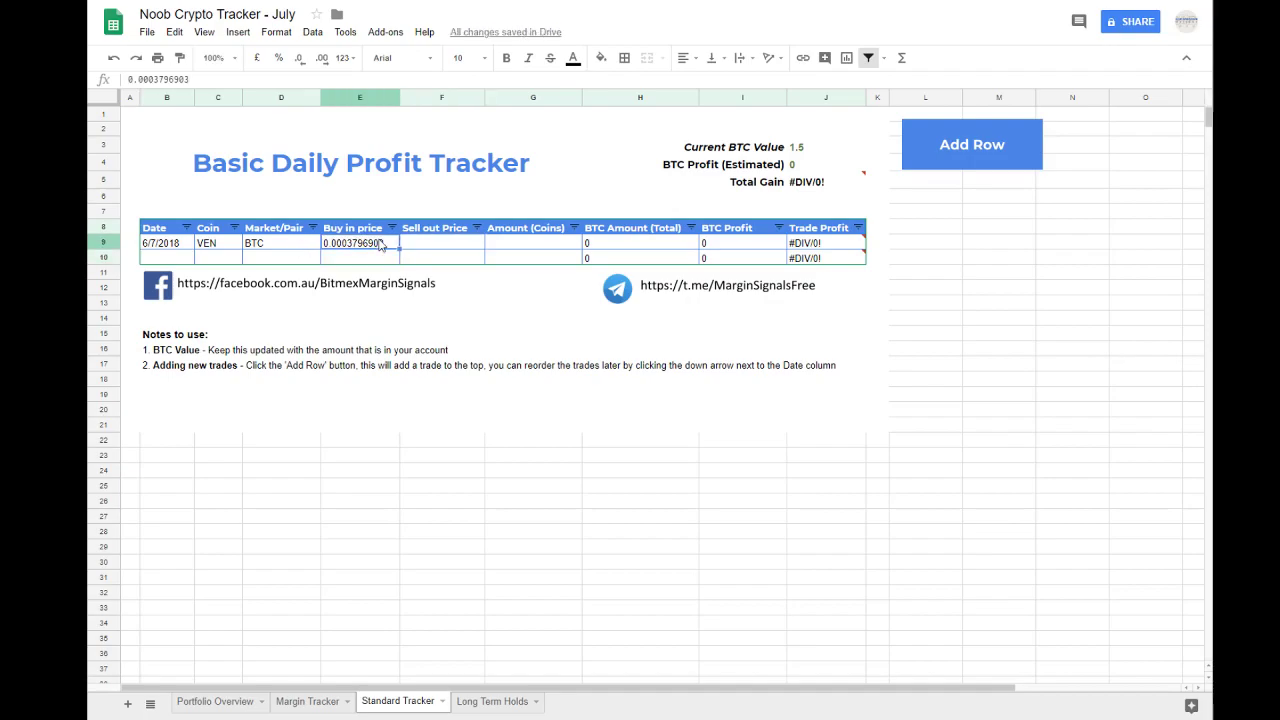
{"action": "double_click", "coordinate": [358, 244]}
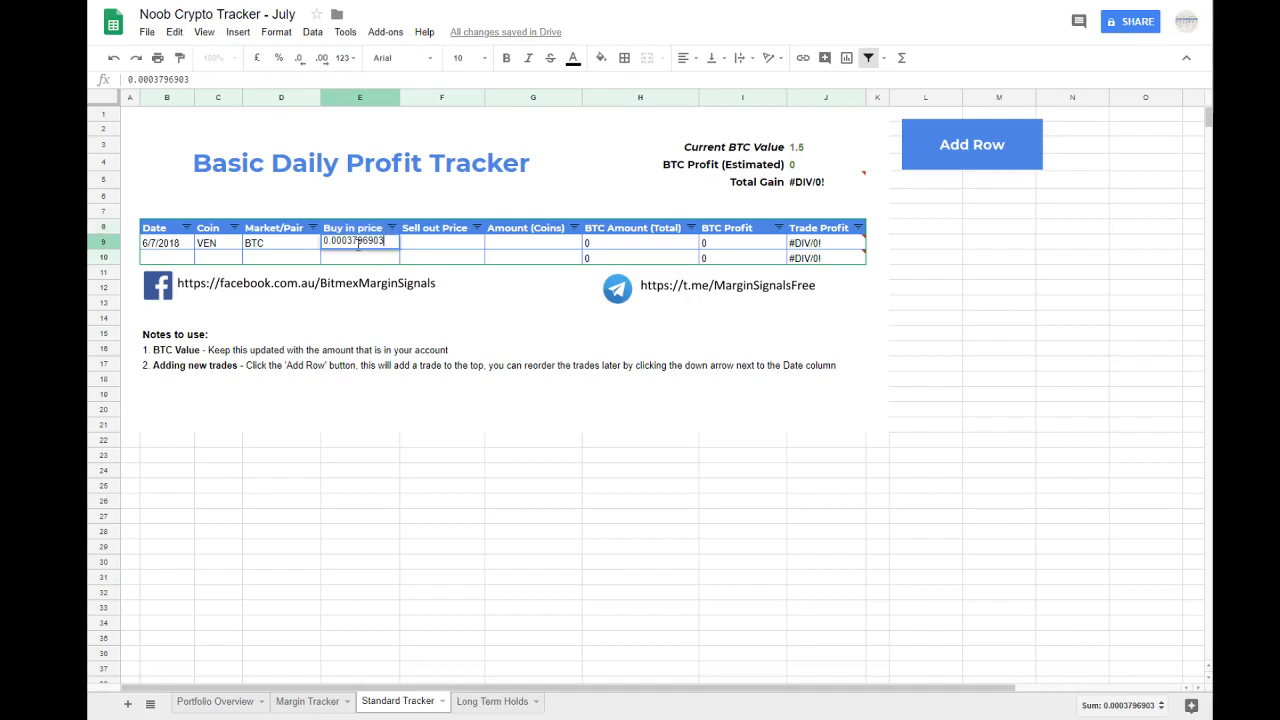
{"action": "left_click_drag", "start_coordinate": [351, 241], "coordinate": [452, 244]}
{"action": "type", "text": "28"}
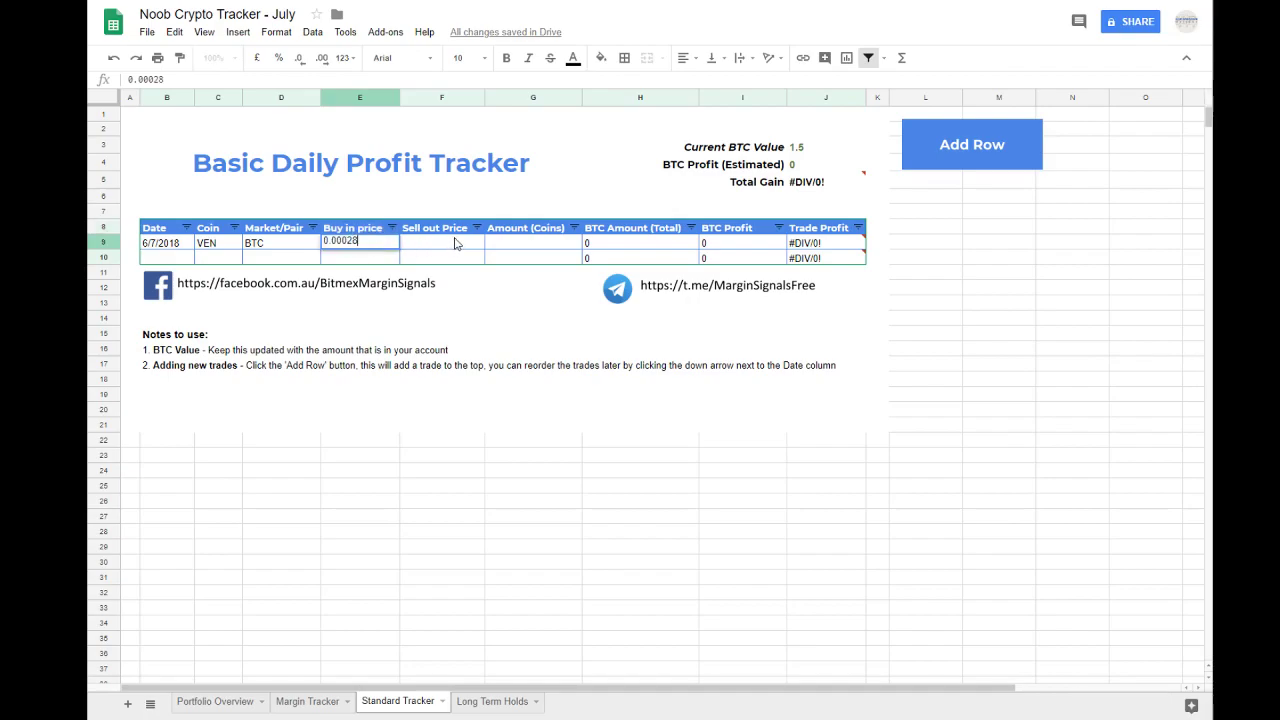
{"action": "key", "text": "Tab"}
Step: Fill in the VEN trade's sell out price with the copied 0.0003796903 and its coin amount with 5000
{"action": "double_click", "coordinate": [458, 243]}
{"action": "type", "text": "0.0003796903"}
{"action": "key", "text": "Tab"}
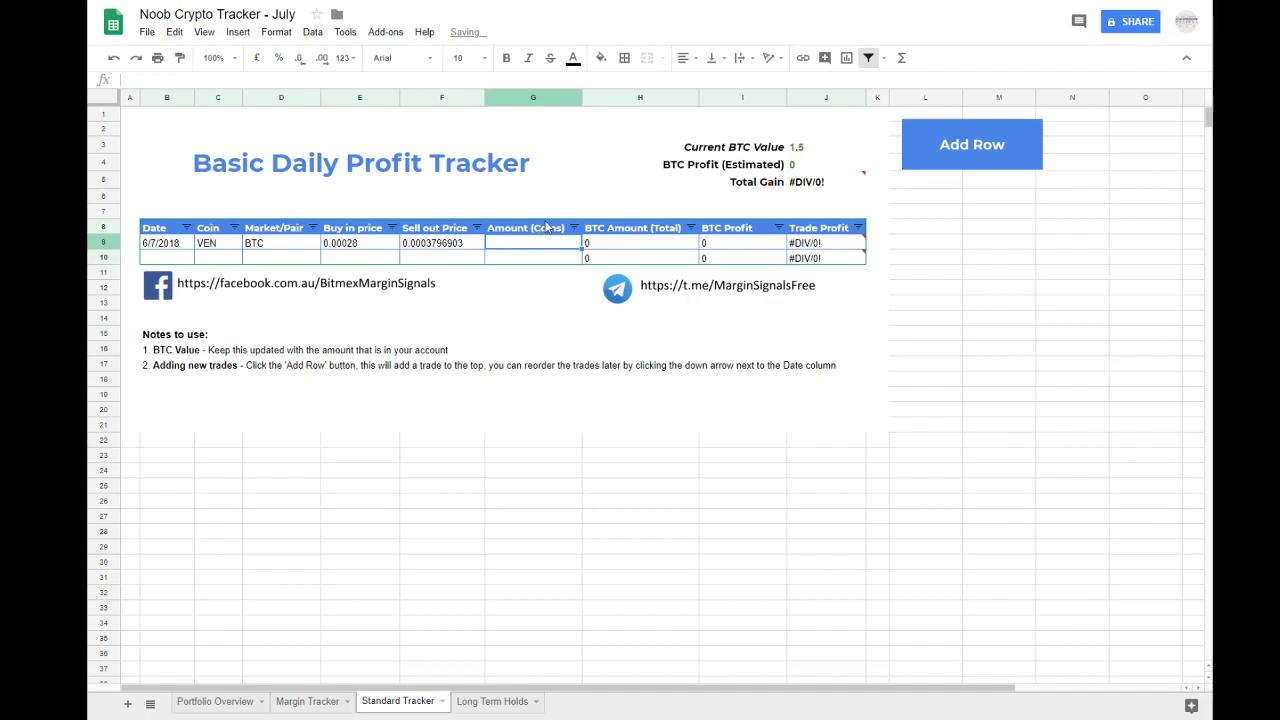
{"action": "type", "text": "5000"}
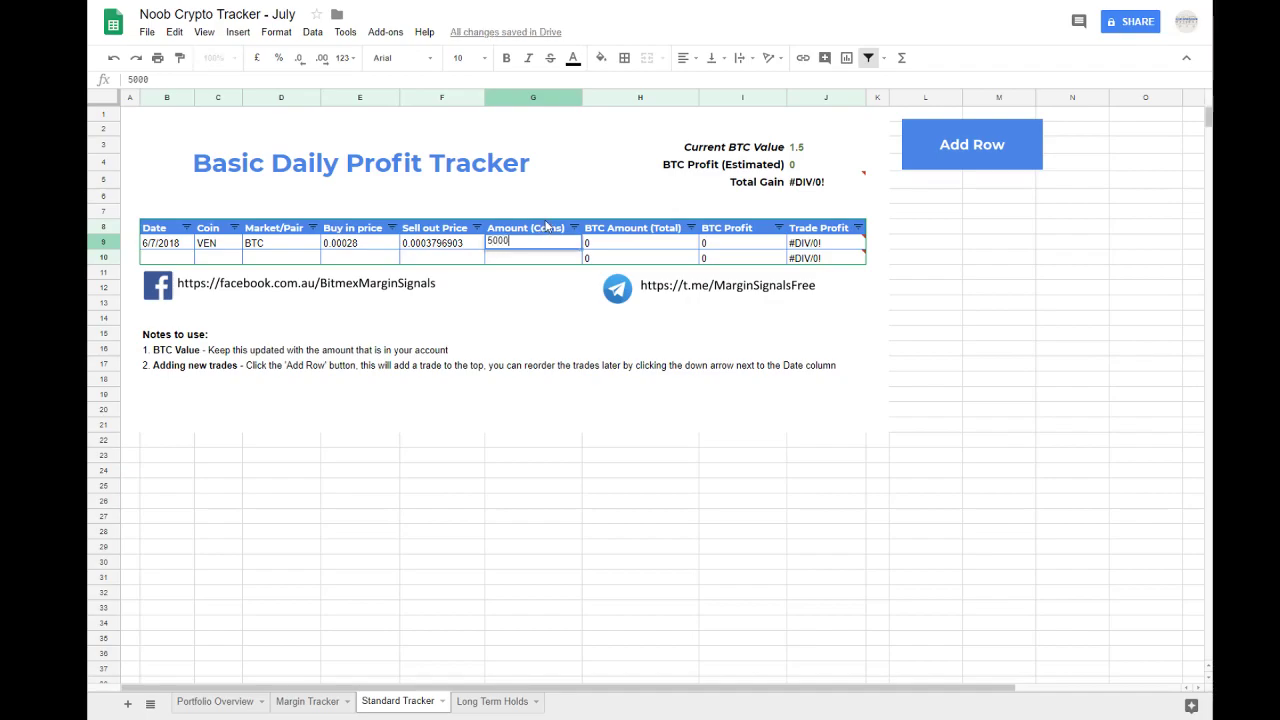
{"action": "key", "text": "Return"}
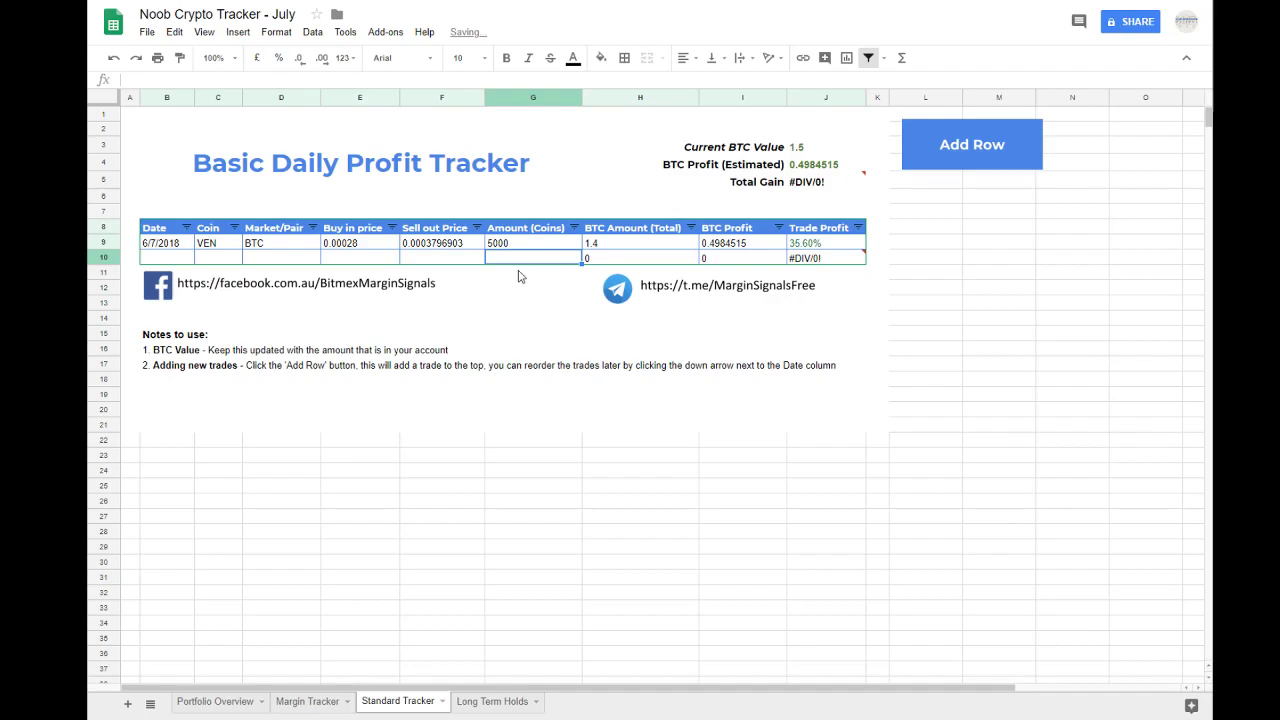
Step: Compare the VEN trade's BTC amount with the Current BTC Value and set its coin amount to 550
{"action": "left_click", "coordinate": [576, 245]}
{"action": "left_click", "coordinate": [601, 246]}
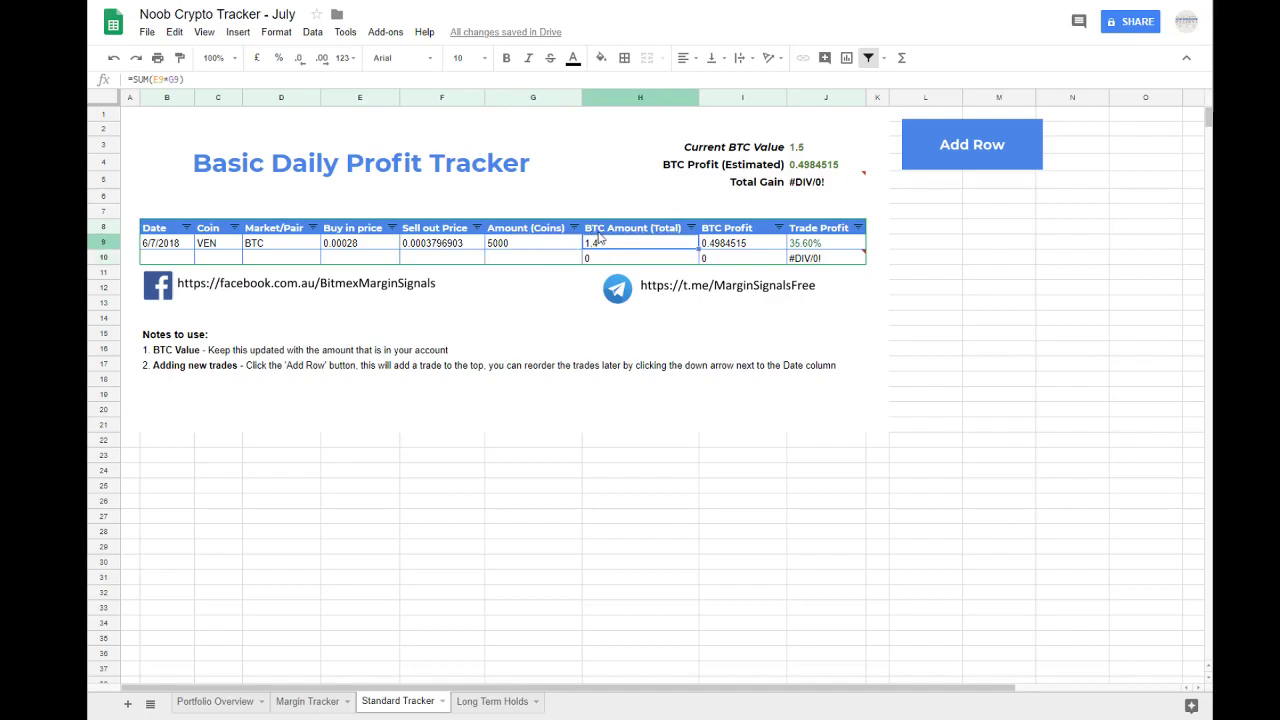
{"action": "left_click", "coordinate": [505, 250]}
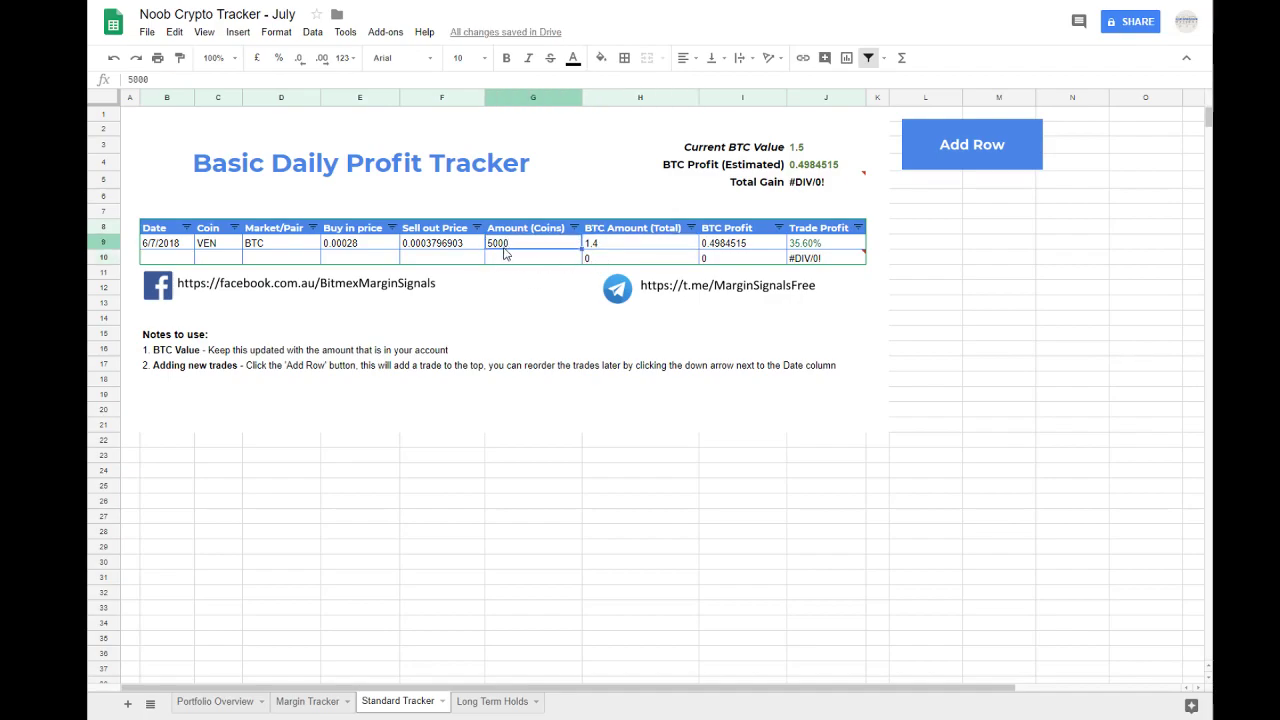
{"action": "left_click", "coordinate": [587, 248]}
{"action": "left_click", "coordinate": [792, 150]}
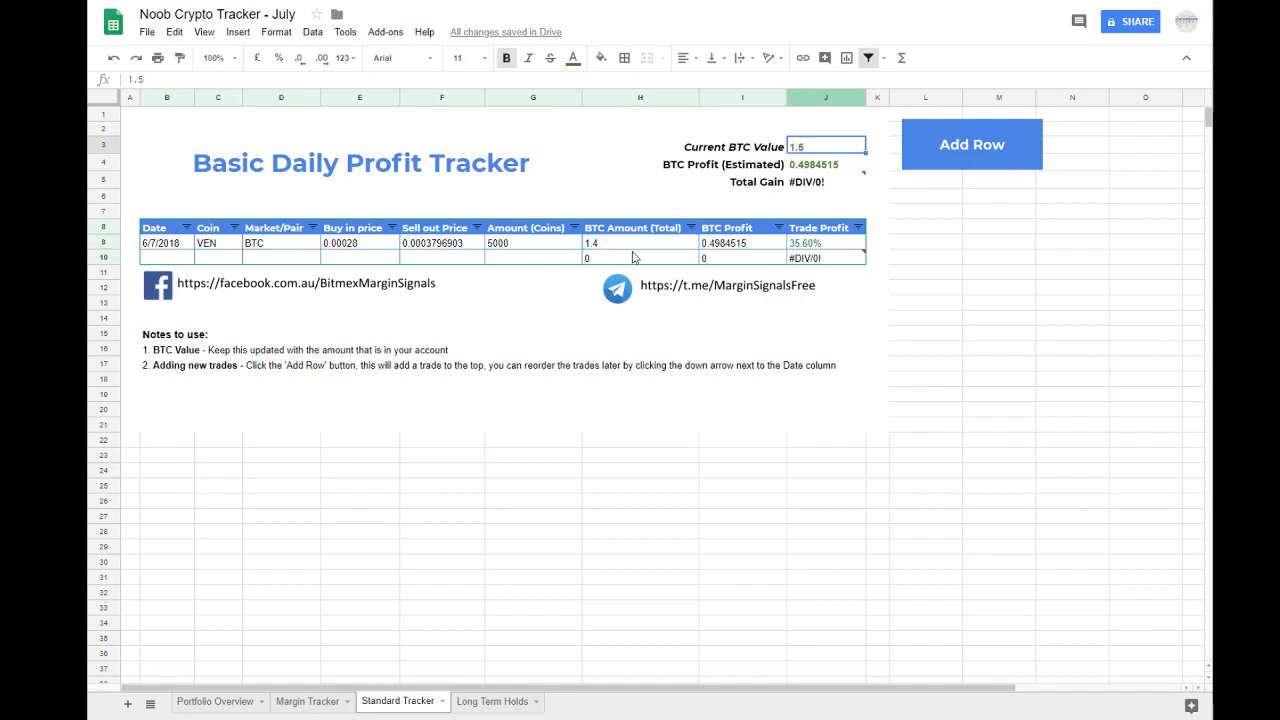
{"action": "left_click", "coordinate": [630, 247]}
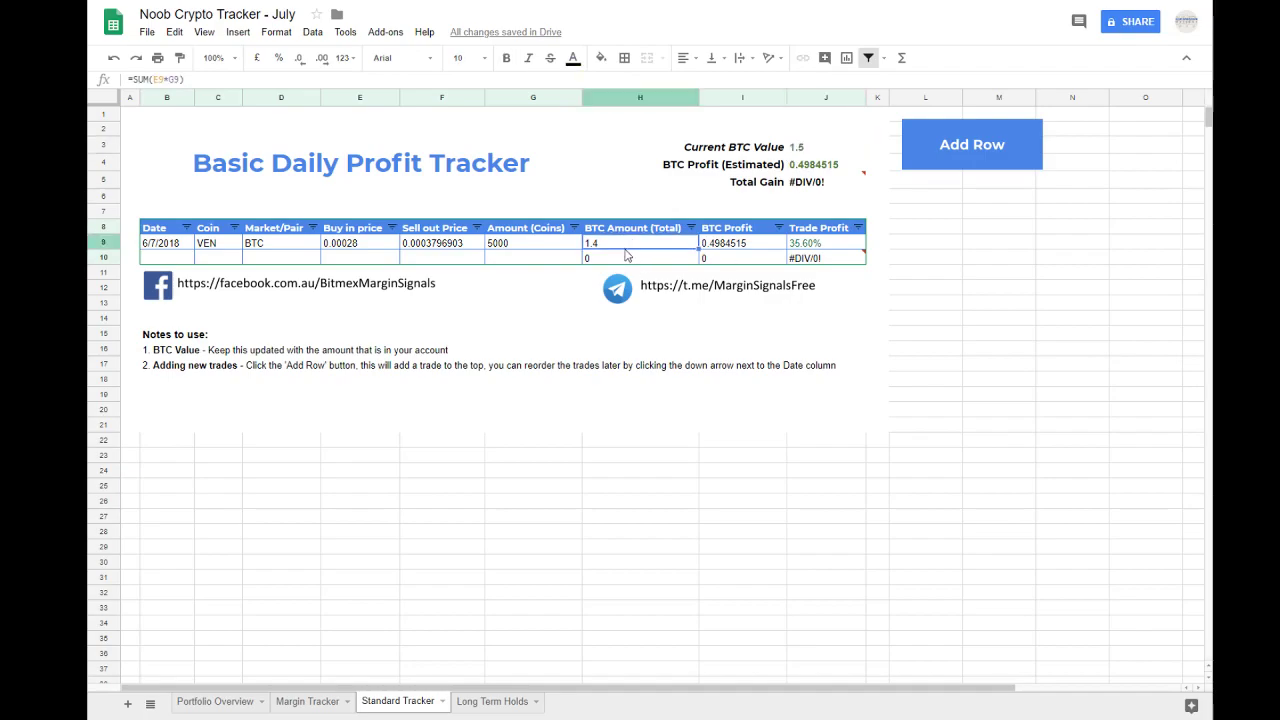
{"action": "double_click", "coordinate": [516, 250]}
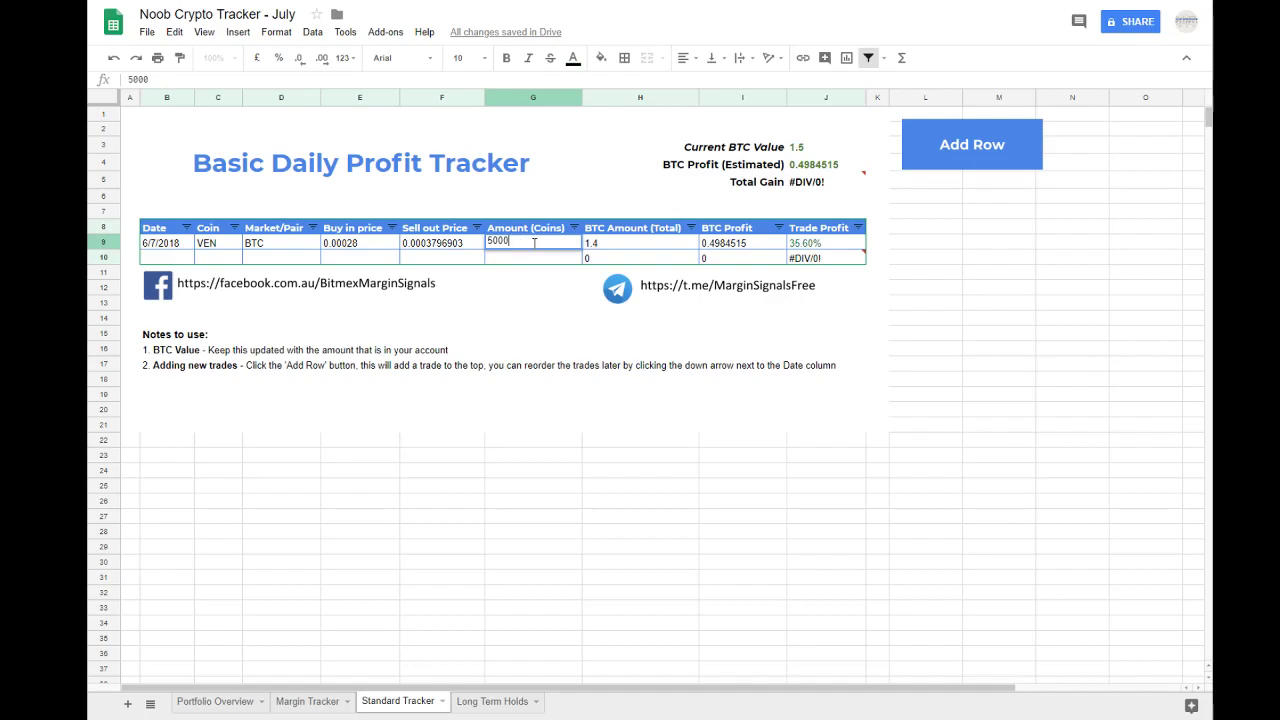
{"action": "type", "text": "550"}
{"action": "key", "text": "Return"}
{"action": "key", "text": "Up"}
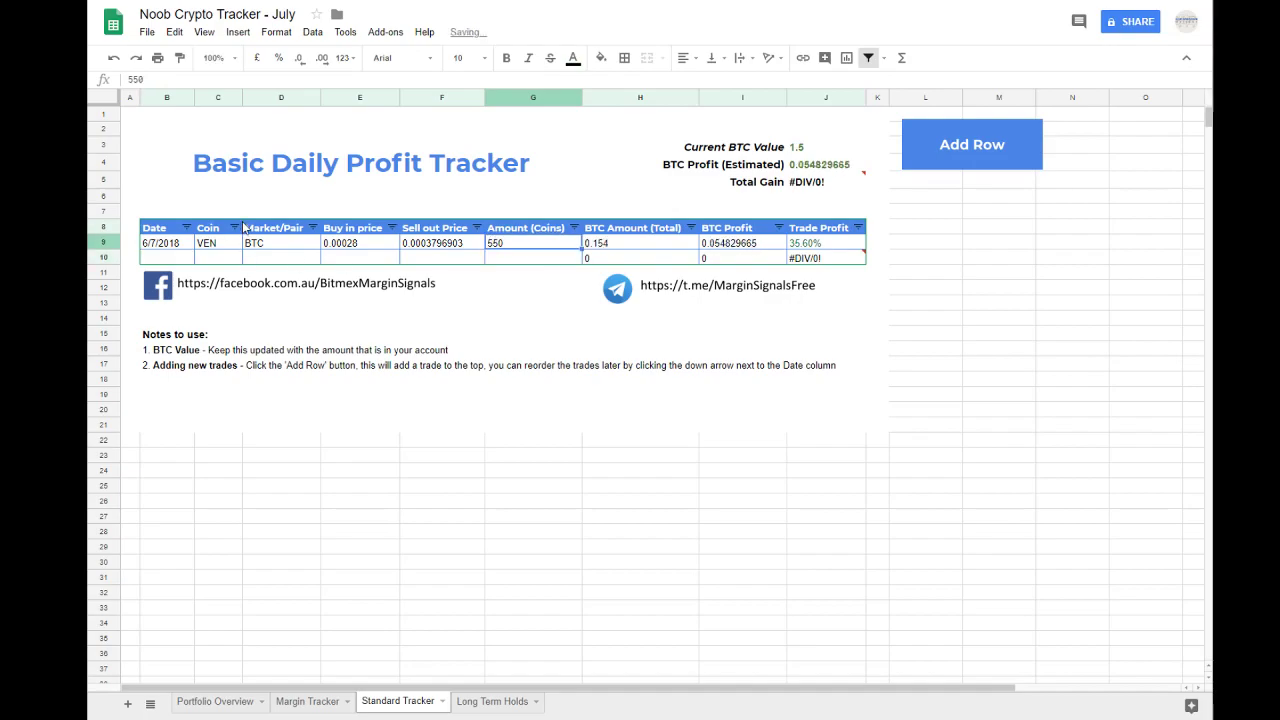
{"action": "key", "text": "Right"}
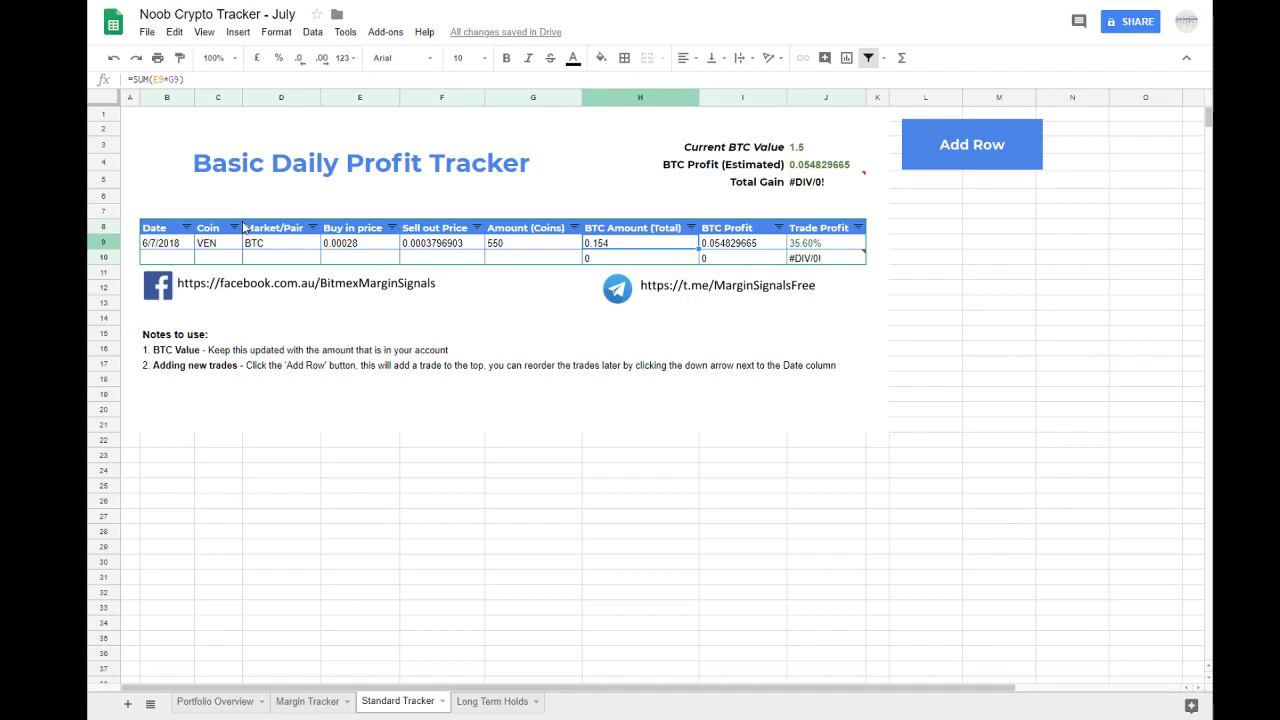
{"action": "key", "text": "Left"}
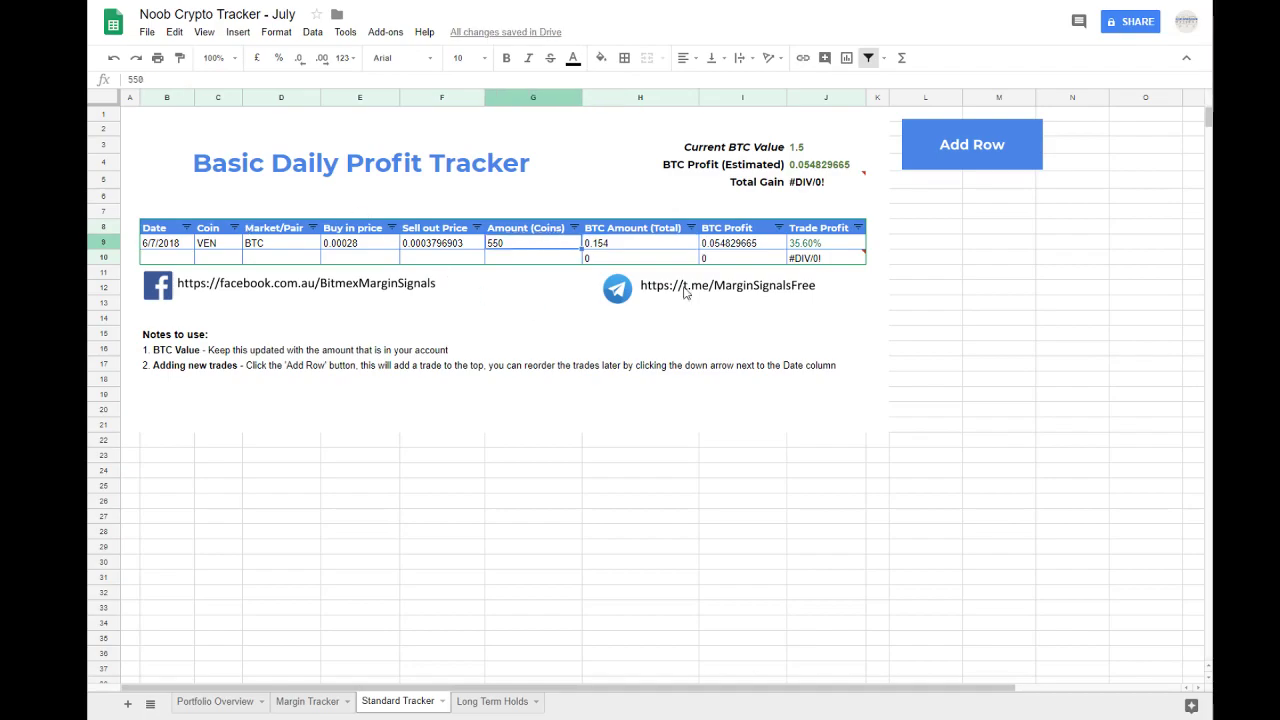
Step: Start the second trade row with date 07/07/2018, coin XRP and market pair BTC
{"action": "left_click", "coordinate": [168, 258]}
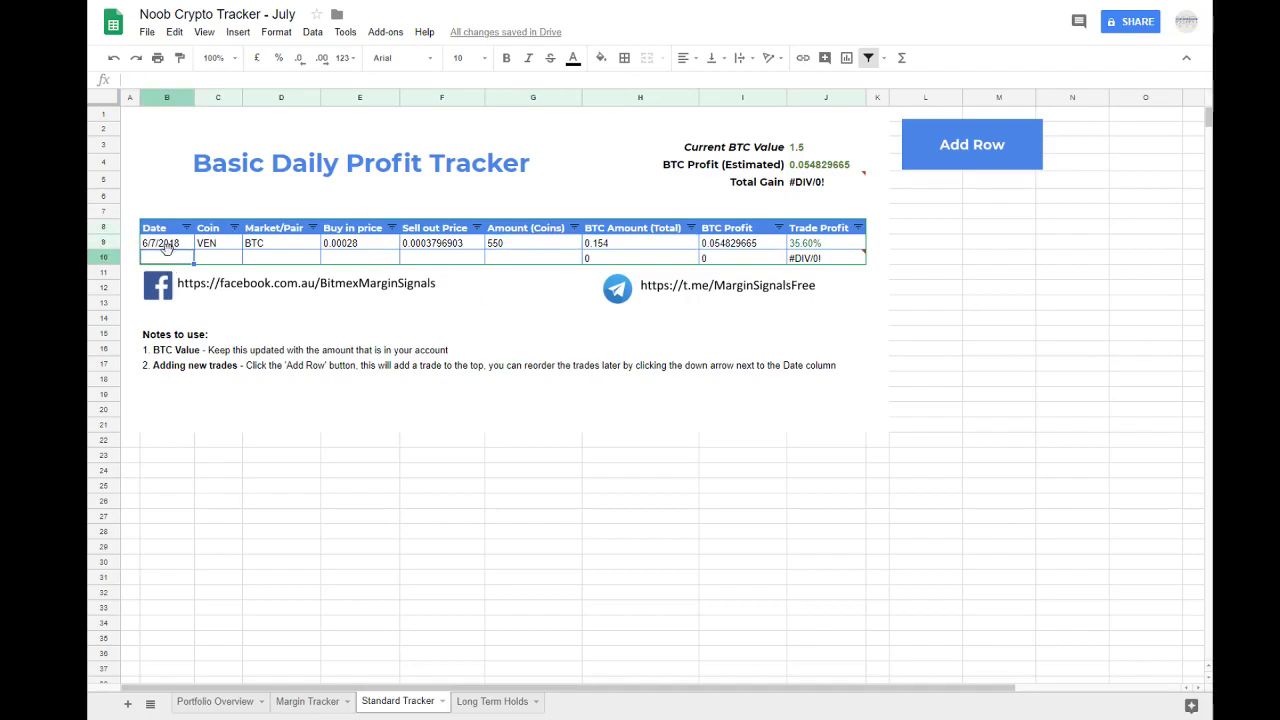
{"action": "type", "text": "07/07/2018"}
{"action": "key", "text": "Tab"}
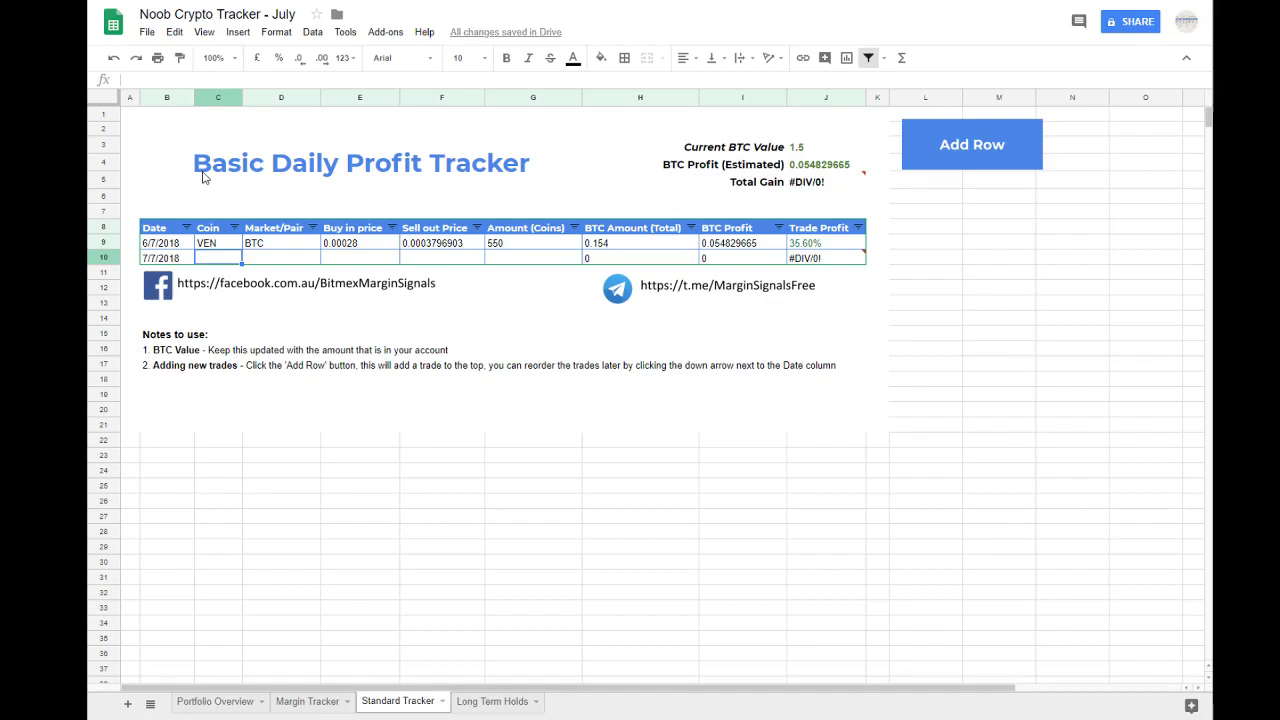
{"action": "type", "text": "XRP"}
{"action": "key", "text": "Tab"}
{"action": "type", "text": "BTC"}
{"action": "key", "text": "Tab"}
Step: Enter 0.00007918 as the XRP trade's buy in price and 0.000076 as its sell out price
{"action": "type", "text": "0."}
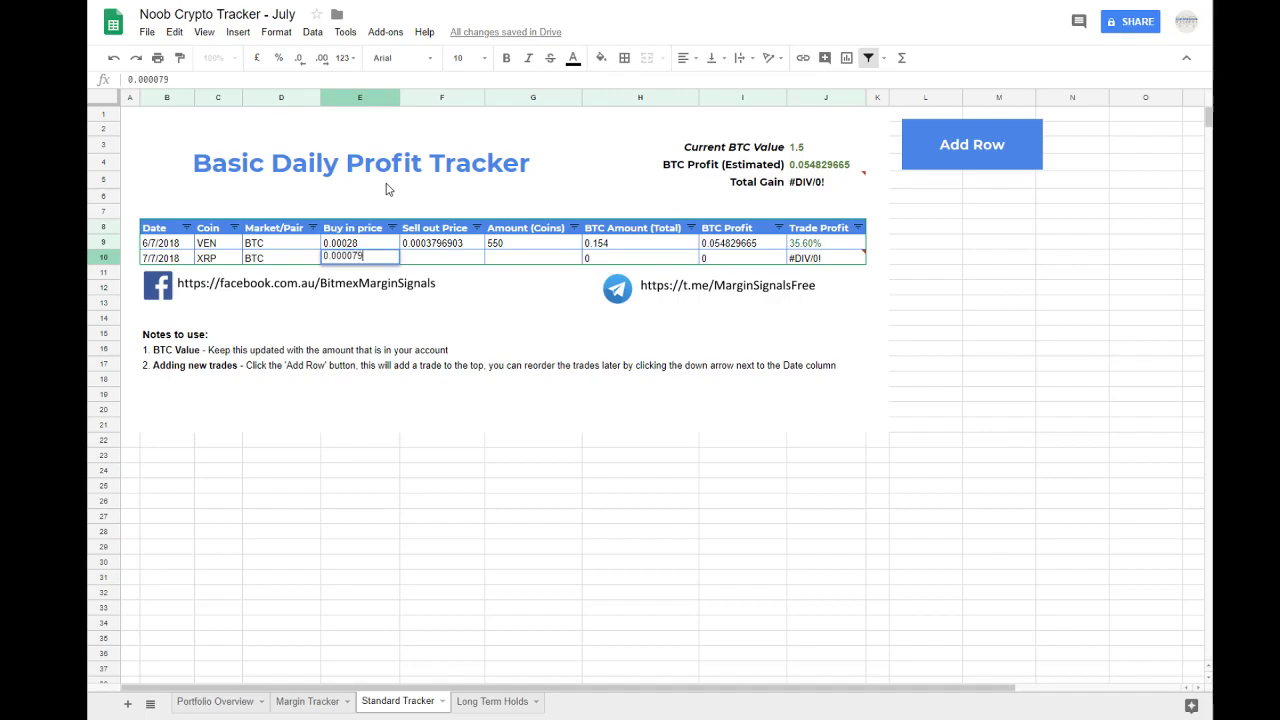
{"action": "key", "text": "Tab"}
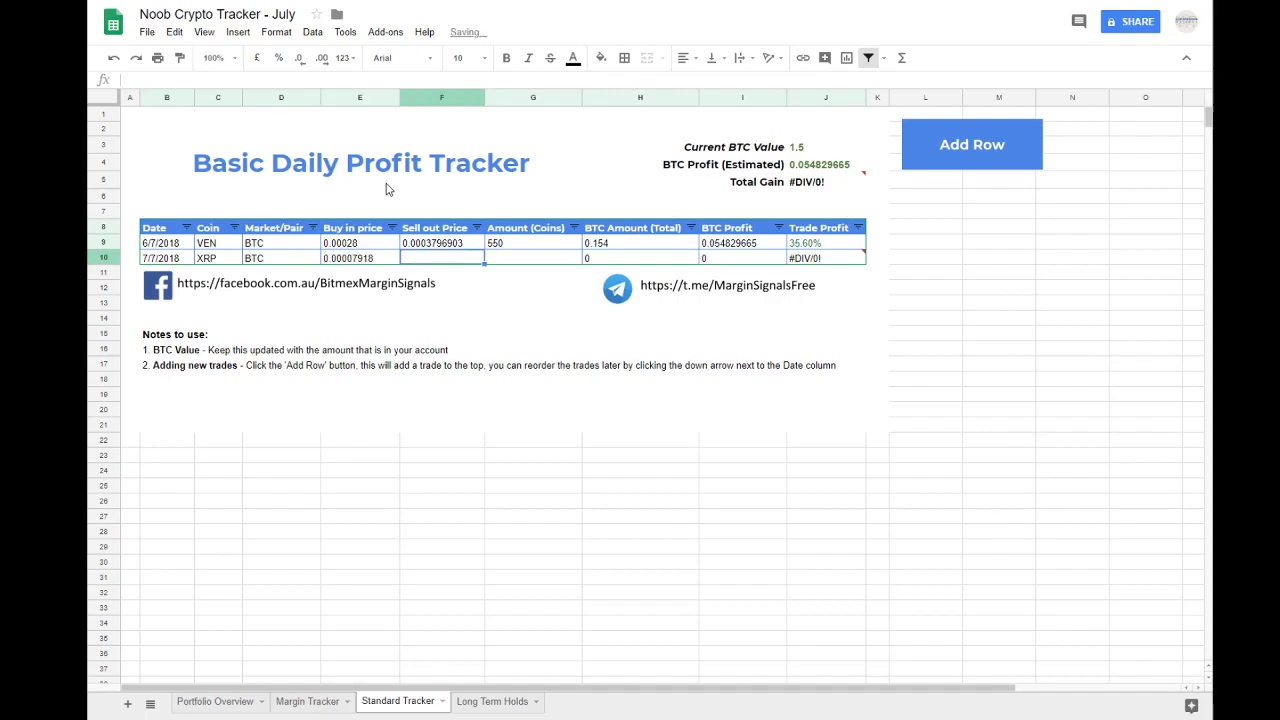
{"action": "type", "text": "0.000"}
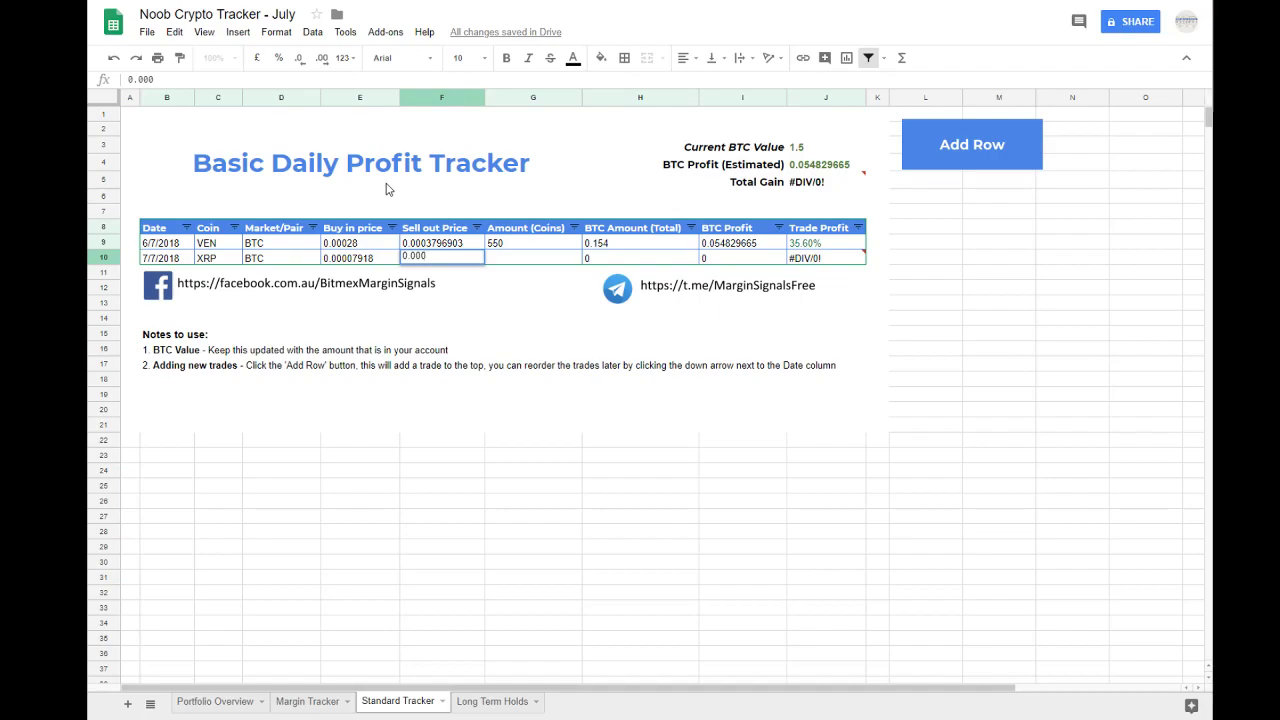
{"action": "type", "text": "7600"}
{"action": "key", "text": "Return"}
{"action": "key", "text": "Up"}
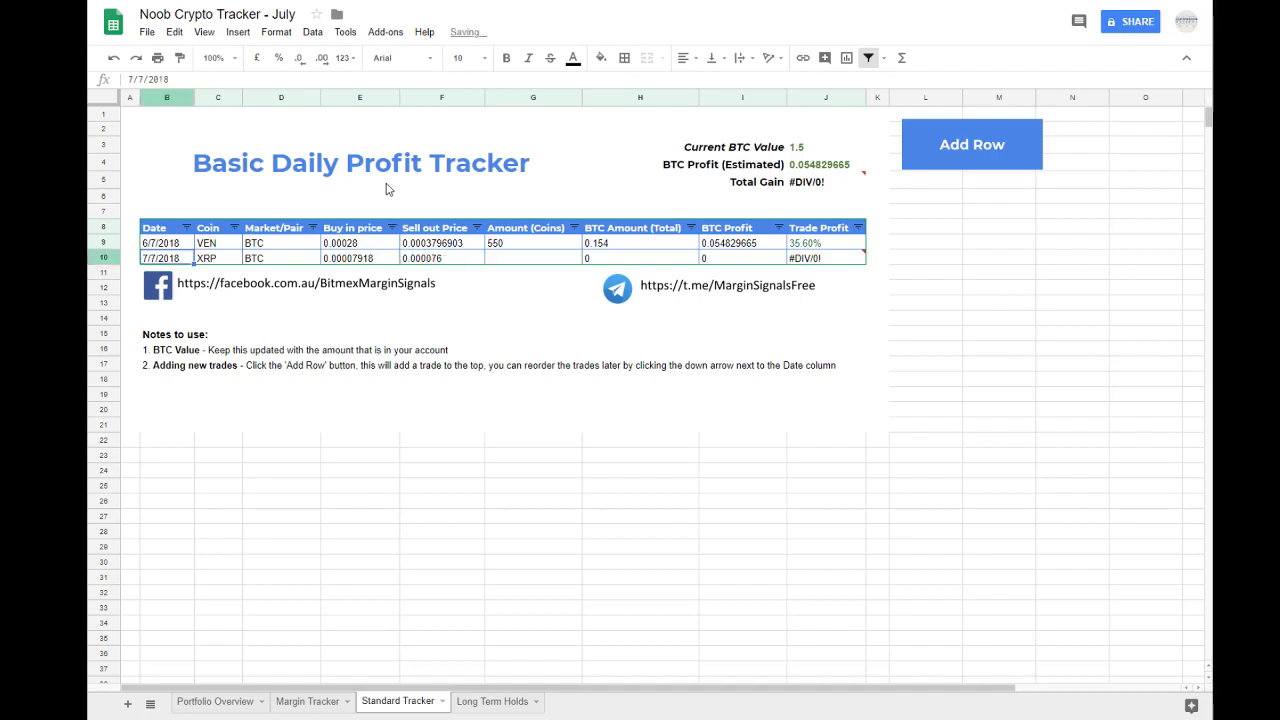
Step: Set the XRP trade's coin amount to 2000
{"action": "key", "text": "Right"}
{"action": "key", "text": "Right"}
{"action": "key", "text": "Right"}
{"action": "key", "text": "Right"}
{"action": "key", "text": "Right"}
{"action": "type", "text": "2000"}
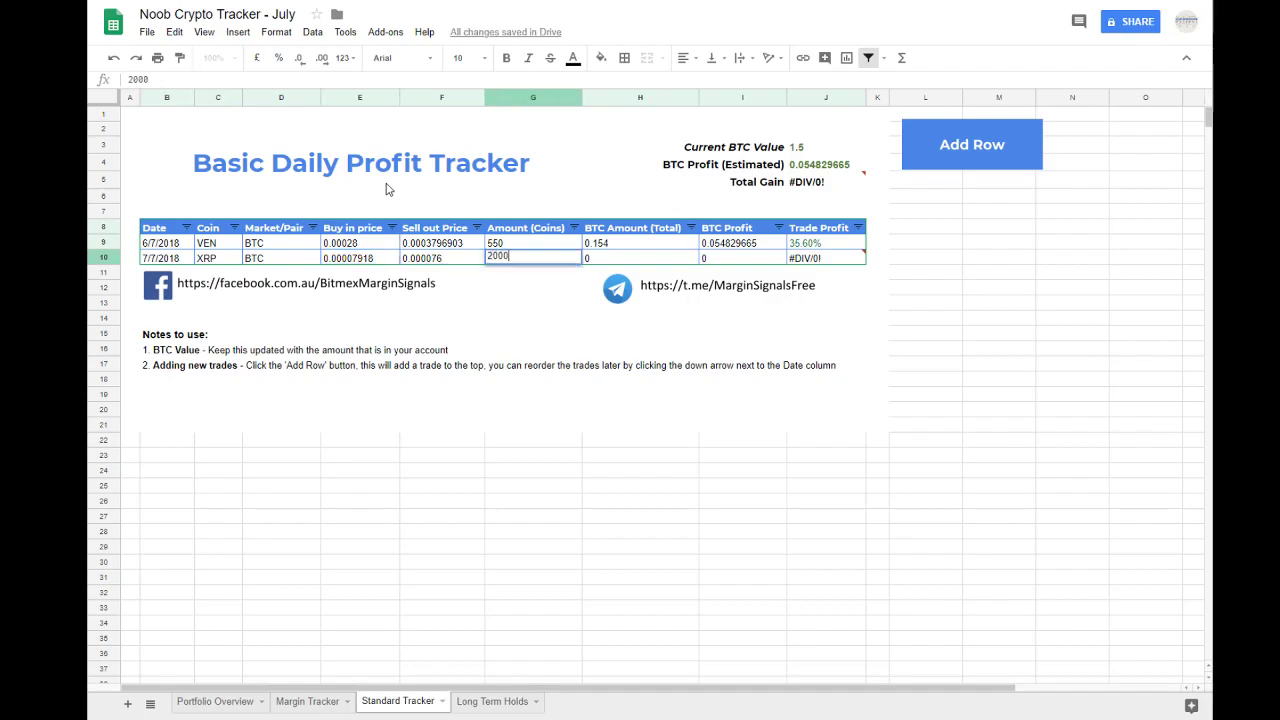
{"action": "key", "text": "Return"}
{"action": "key", "text": "Up"}
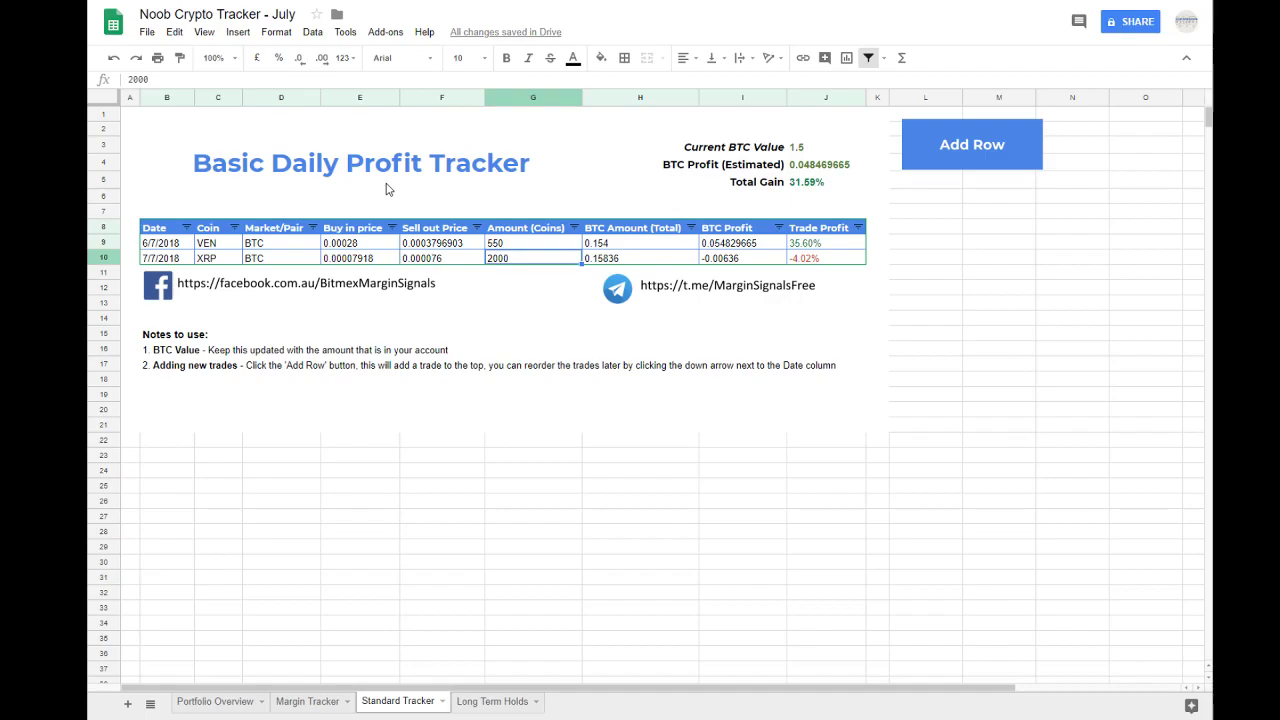
Step: Examine the Total Gain and how the two trade rows' profit percentages contribute to it
{"action": "left_click", "coordinate": [1042, 300]}
{"action": "left_click", "coordinate": [804, 185]}
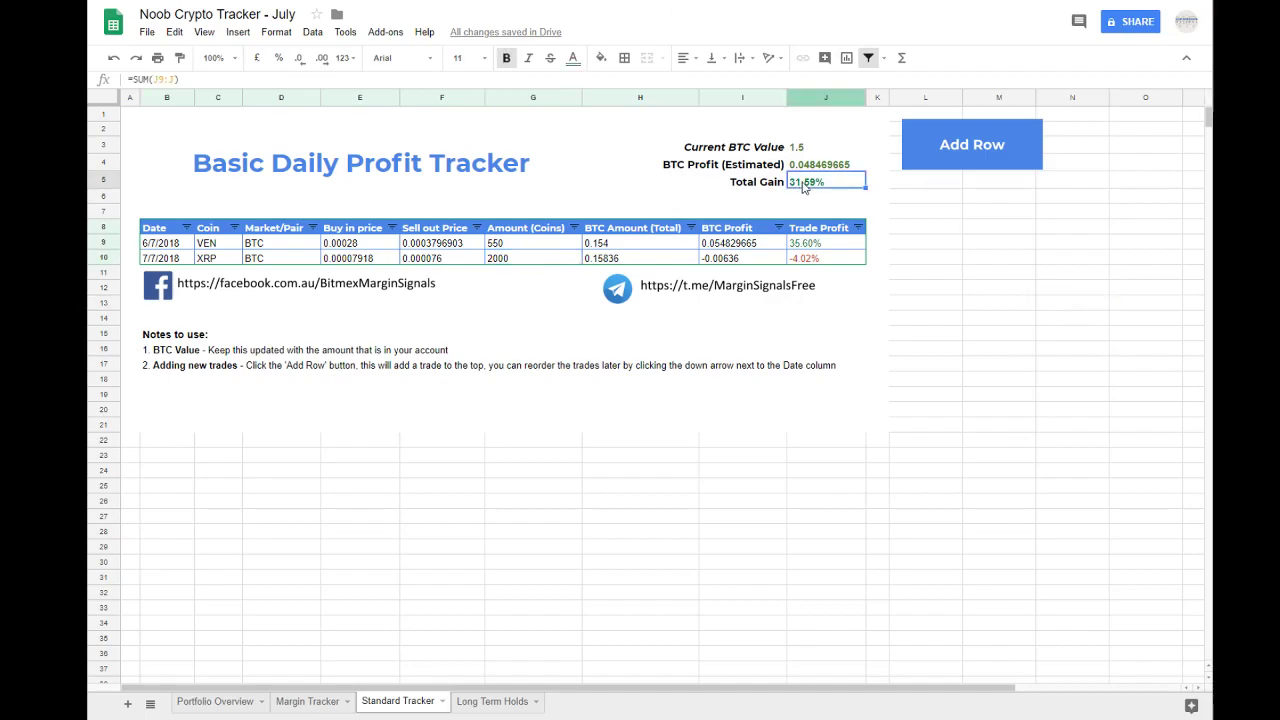
{"action": "left_click", "coordinate": [855, 258]}
{"action": "left_click", "coordinate": [176, 248]}
{"action": "left_click_drag", "start_coordinate": [176, 248], "coordinate": [809, 257]}
{"action": "left_click", "coordinate": [817, 261]}
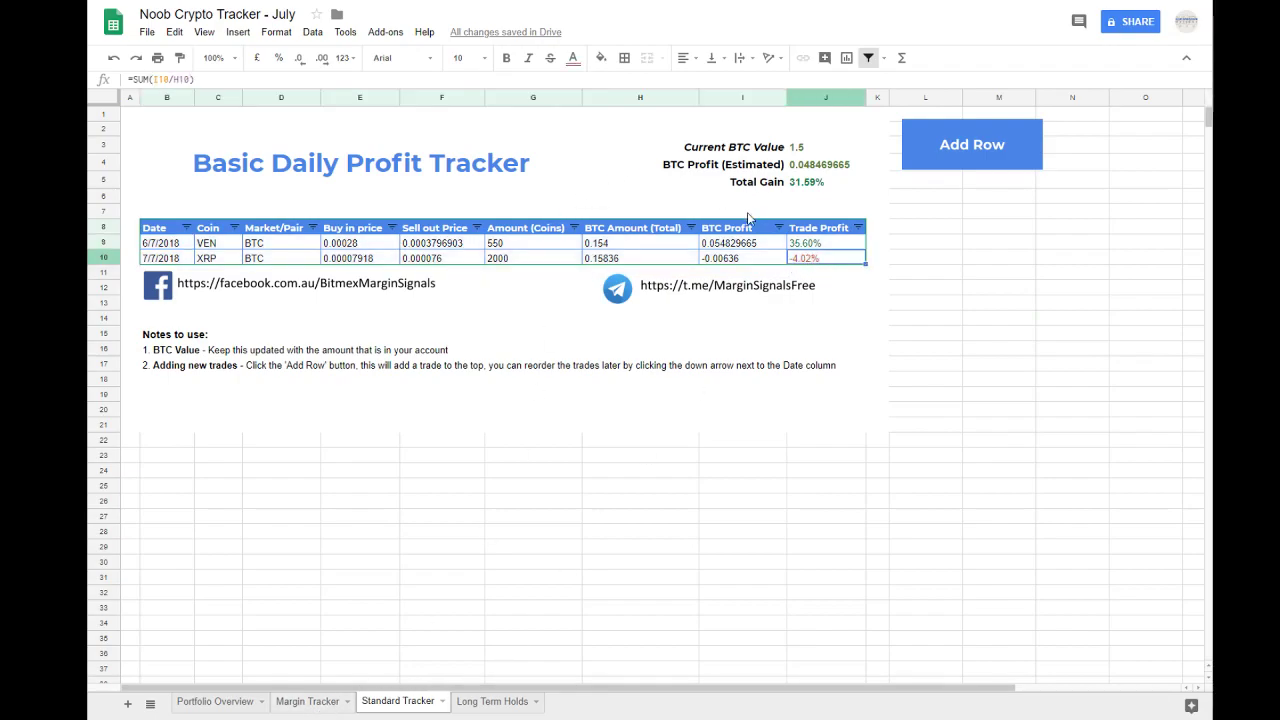
{"action": "left_click", "coordinate": [178, 248]}
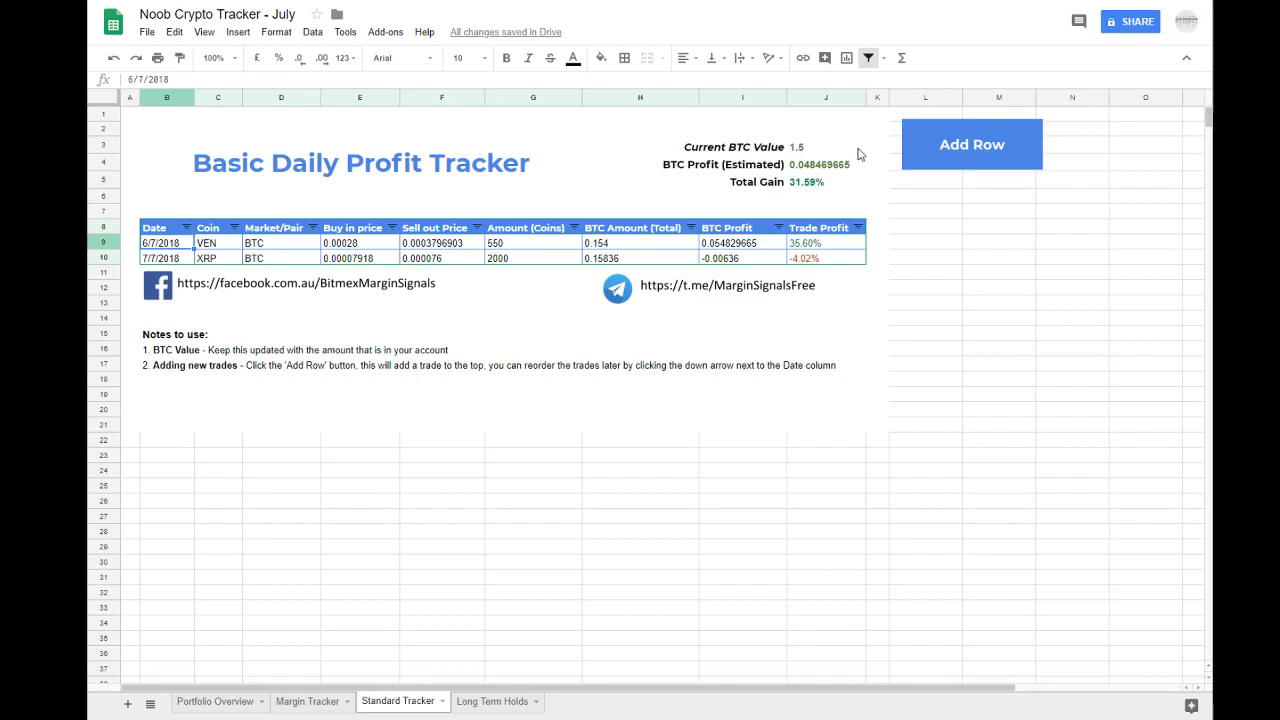
Step: Add a new trade row at the top of the Basic Daily Profit Tracker table and check its placeholder values
{"action": "left_click", "coordinate": [967, 146]}
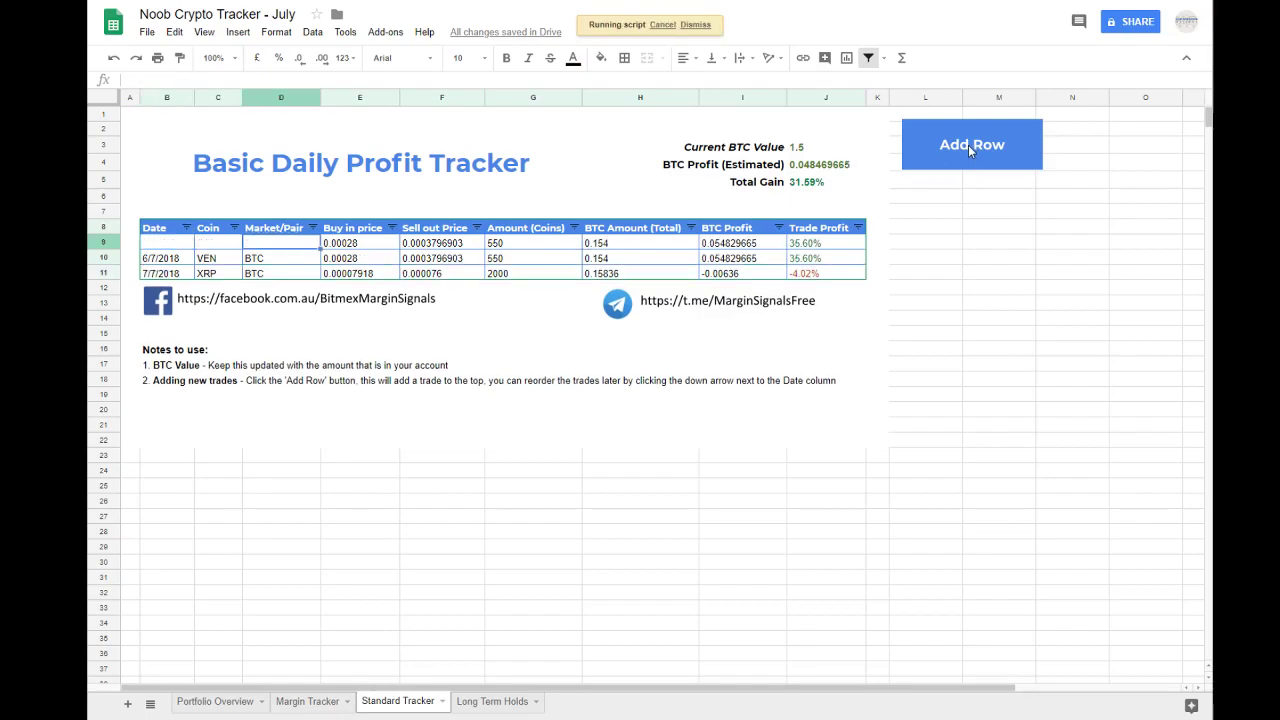
{"action": "left_click_drag", "start_coordinate": [158, 242], "coordinate": [822, 253]}
{"action": "left_click", "coordinate": [821, 247]}
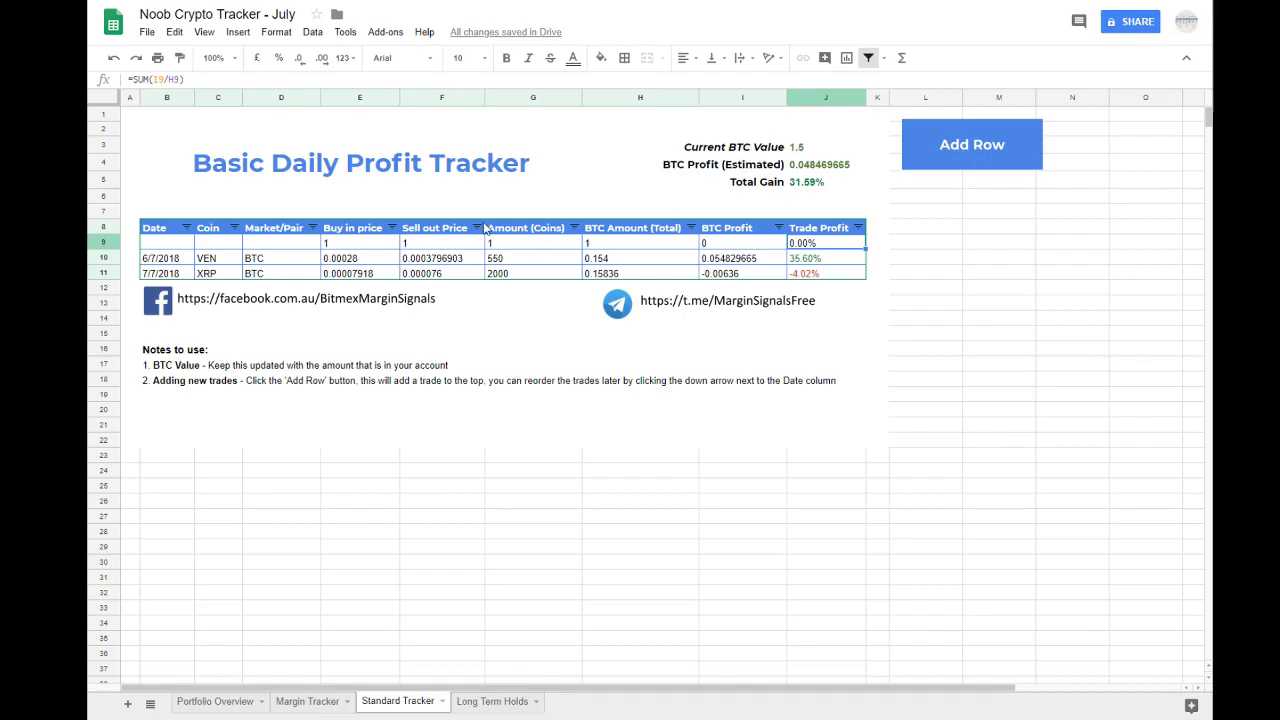
{"action": "left_click", "coordinate": [263, 353]}
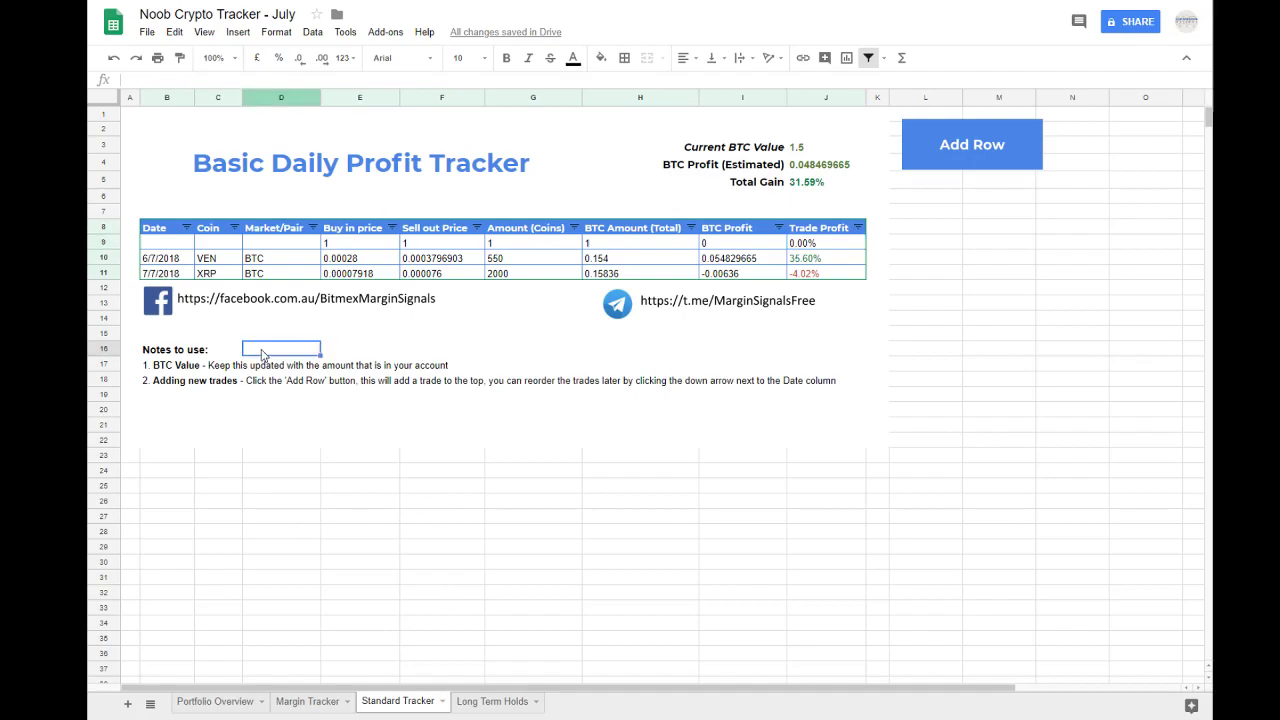
{"action": "left_click_drag", "start_coordinate": [168, 244], "coordinate": [820, 280]}
{"action": "left_click", "coordinate": [819, 276]}
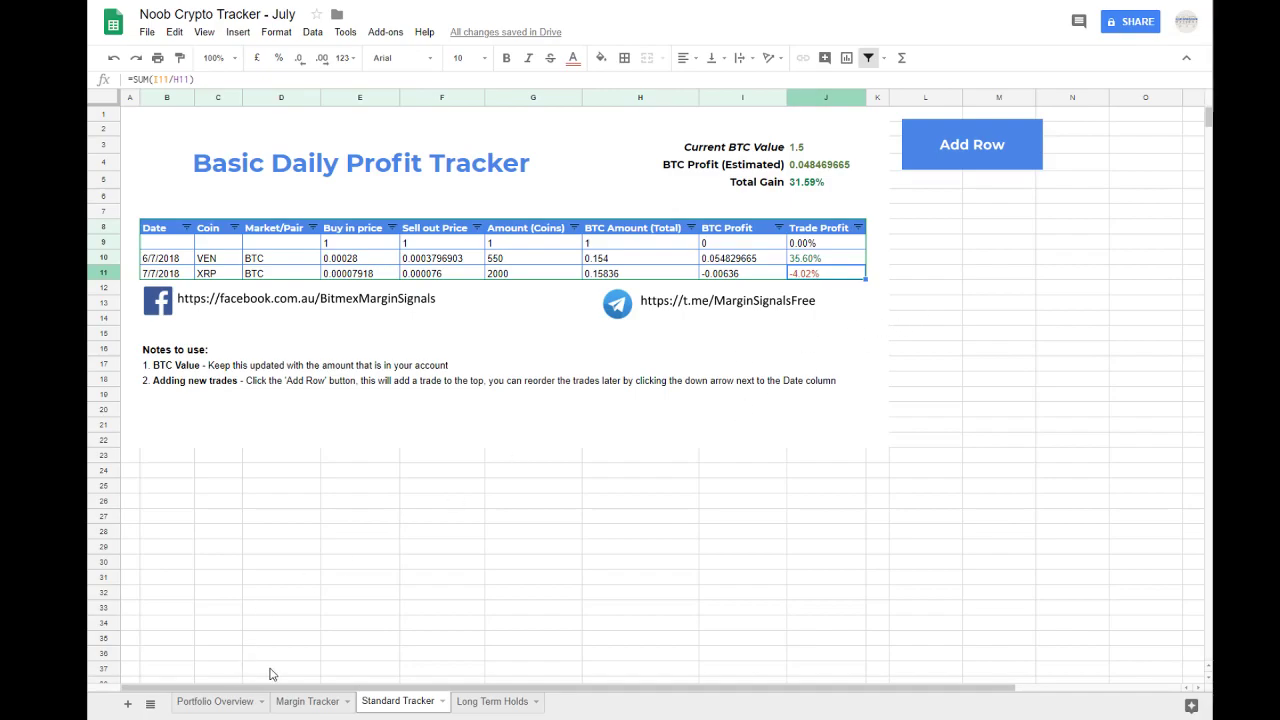
Step: Open the Portfolio Overview and review the Margin block's profit, BTC held and portfolio percentage figures
{"action": "left_click", "coordinate": [207, 705]}
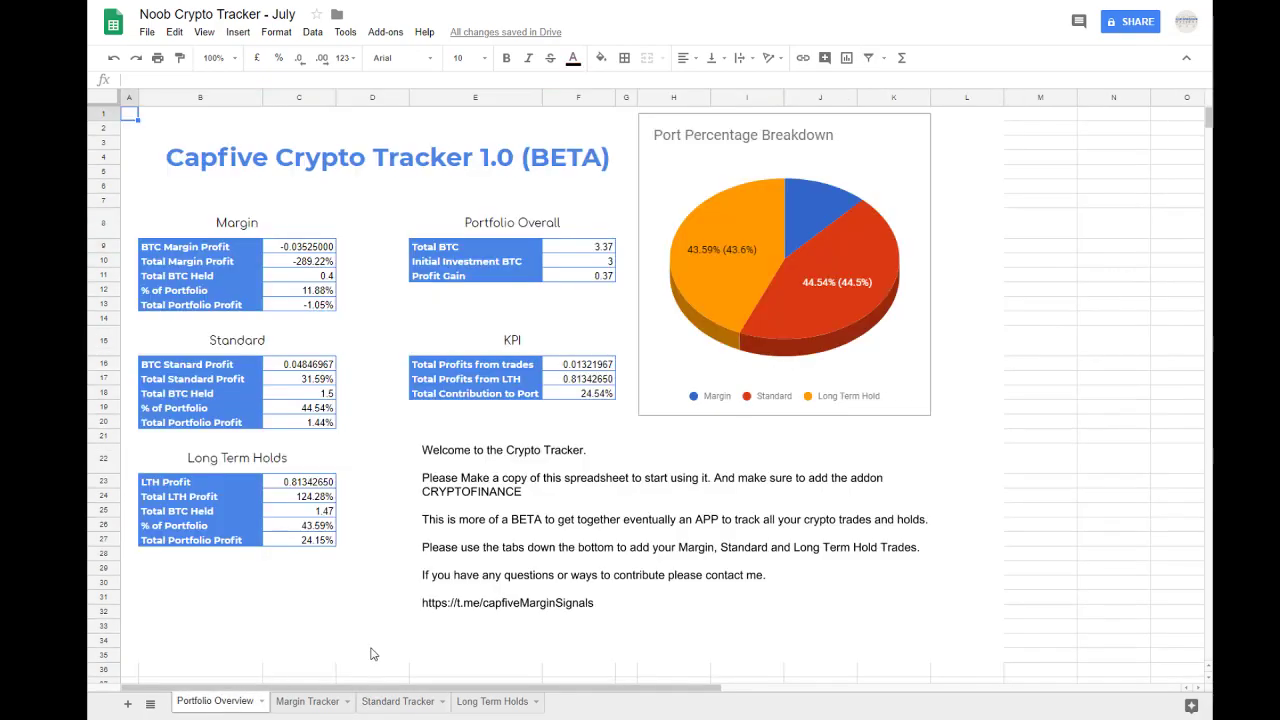
{"action": "left_click_drag", "start_coordinate": [302, 245], "coordinate": [304, 302]}
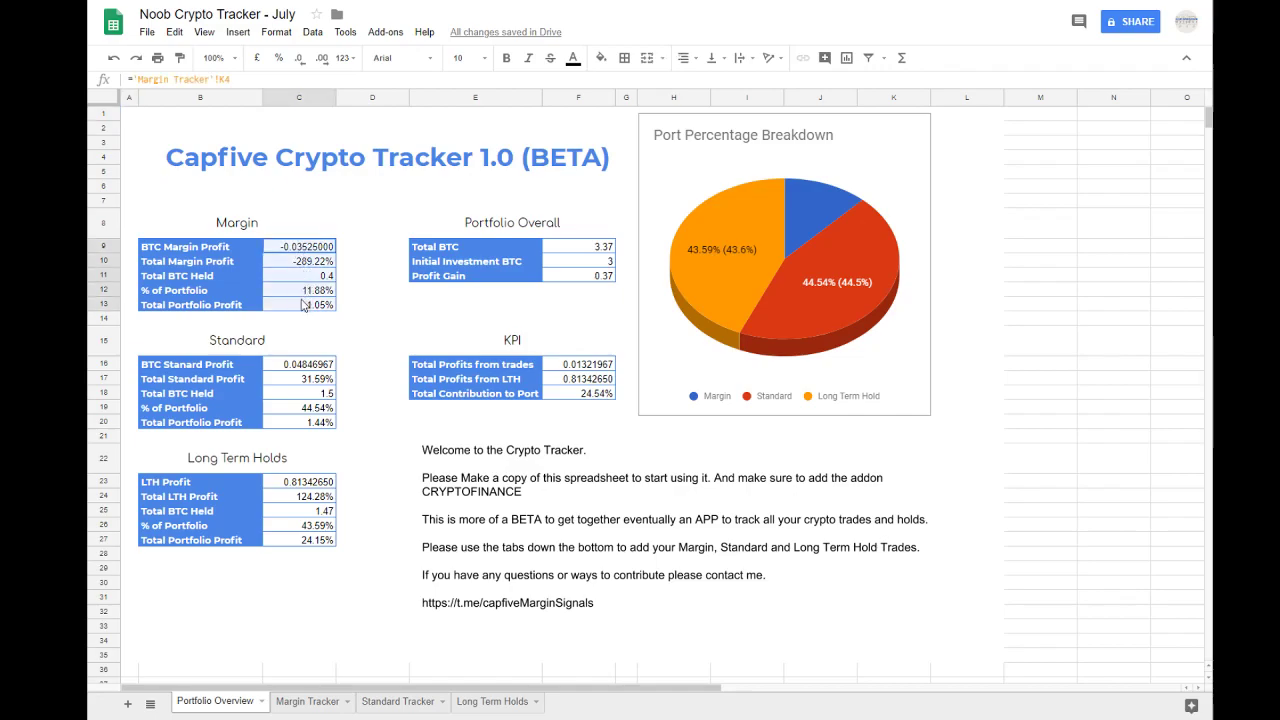
{"action": "left_click", "coordinate": [305, 305]}
{"action": "left_click", "coordinate": [310, 262]}
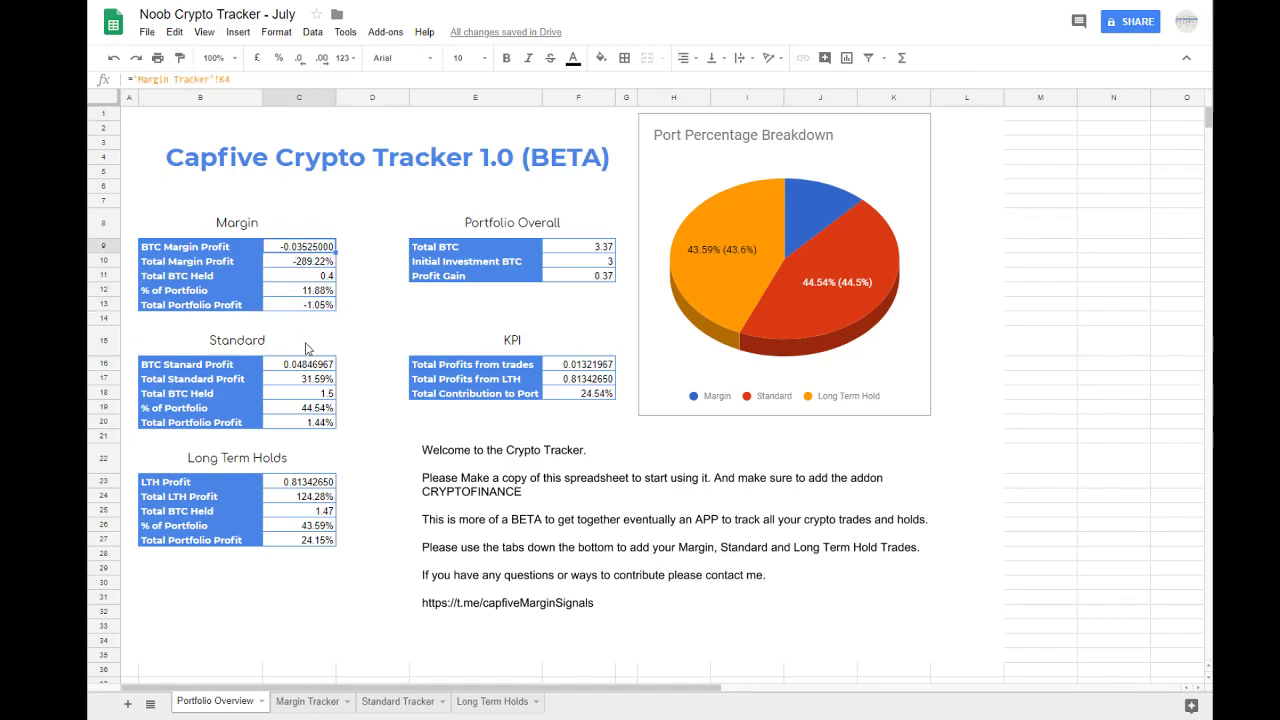
Step: Set the 8/7/2018 XBT trade in the Margin Tracker to Short and check the effect on its trade profit and the Portfolio Overview
{"action": "left_click", "coordinate": [287, 702]}
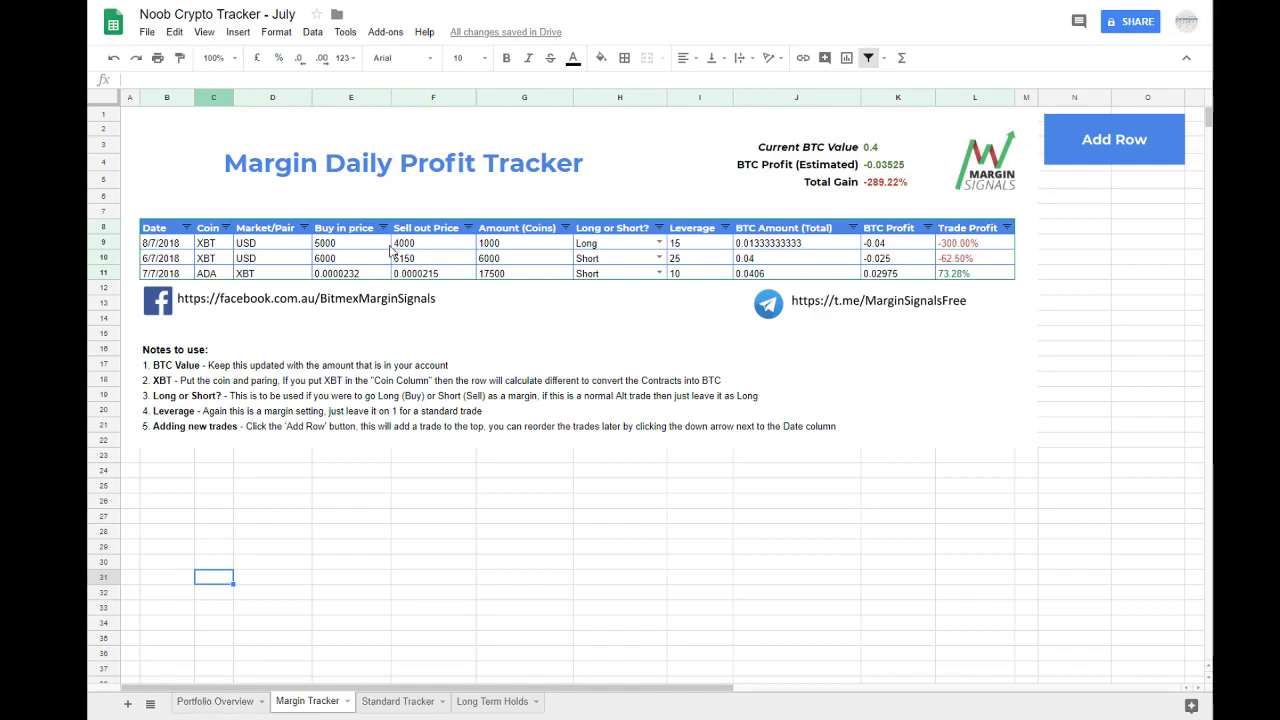
{"action": "left_click", "coordinate": [272, 247]}
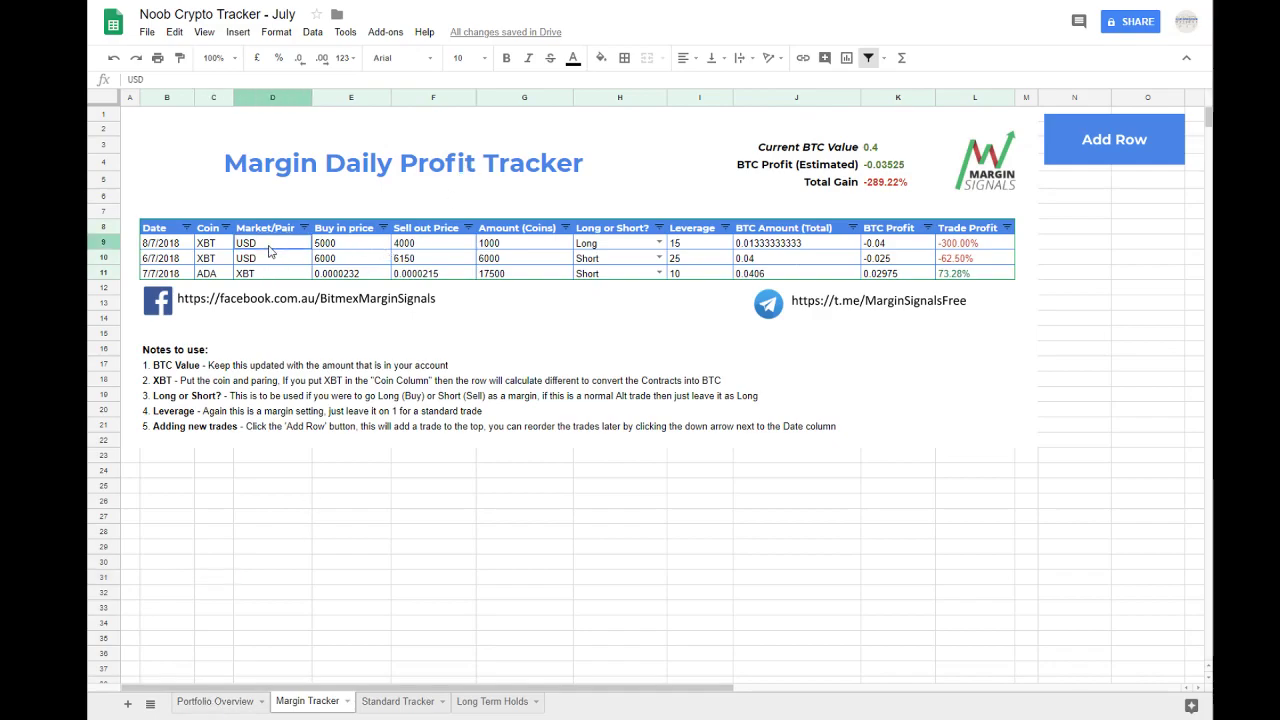
{"action": "left_click", "coordinate": [228, 248]}
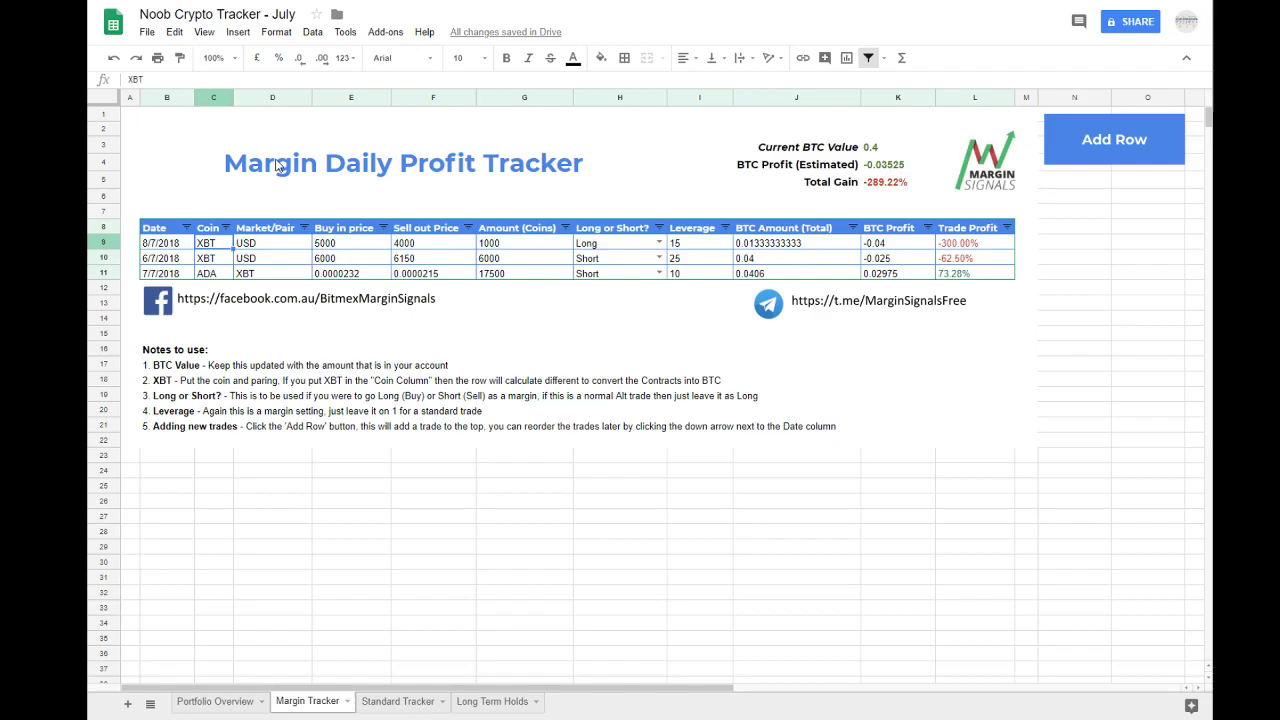
{"action": "left_click", "coordinate": [659, 243]}
{"action": "left_click", "coordinate": [612, 278]}
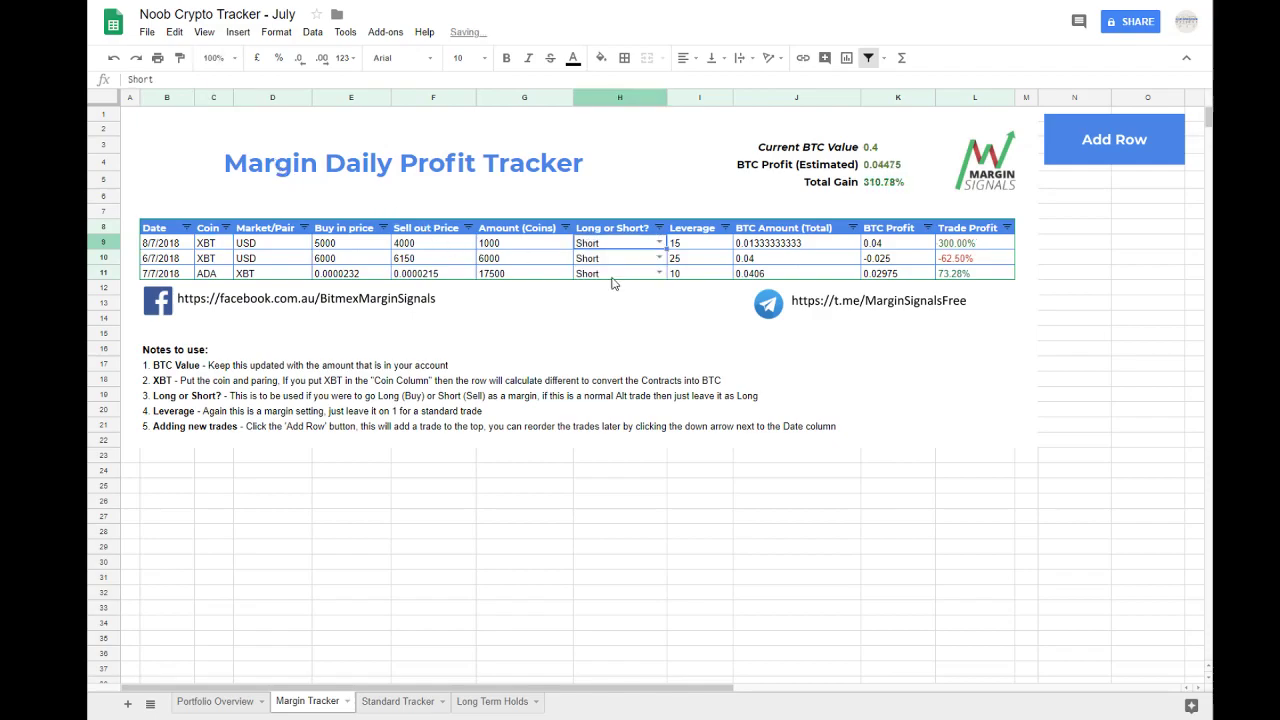
{"action": "left_click", "coordinate": [955, 248]}
{"action": "left_click", "coordinate": [212, 703]}
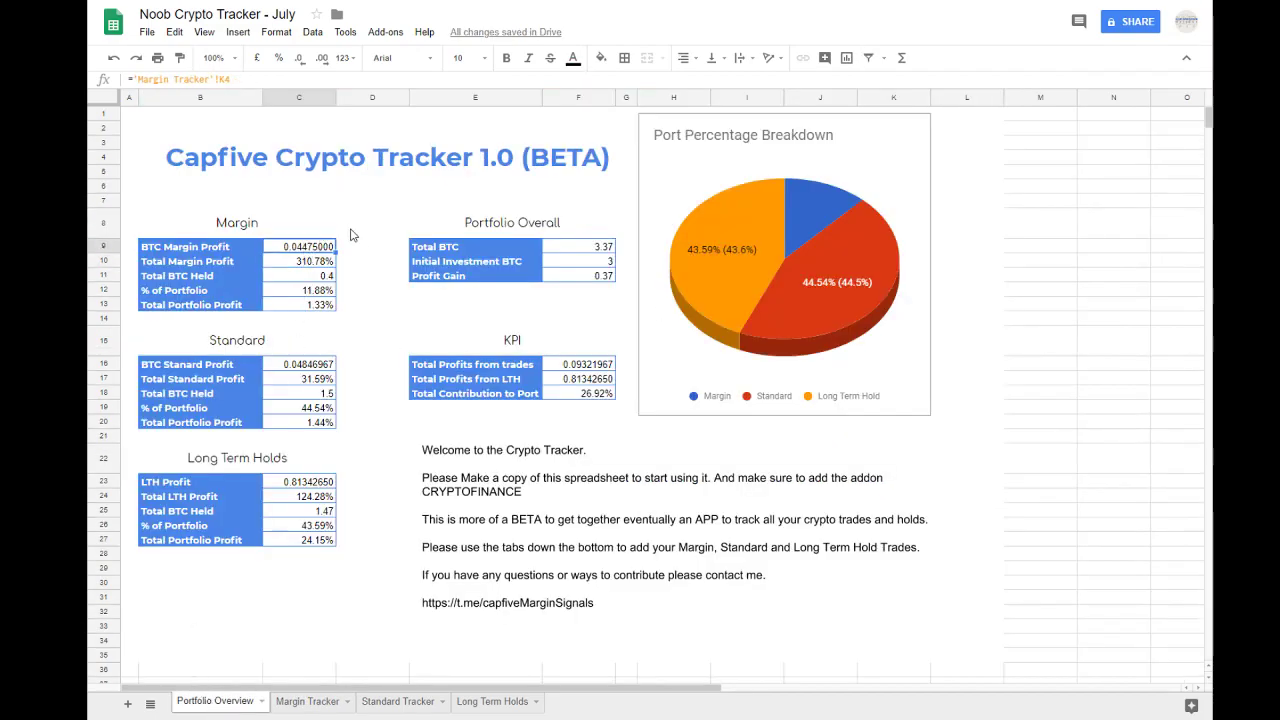
{"action": "left_click", "coordinate": [295, 702]}
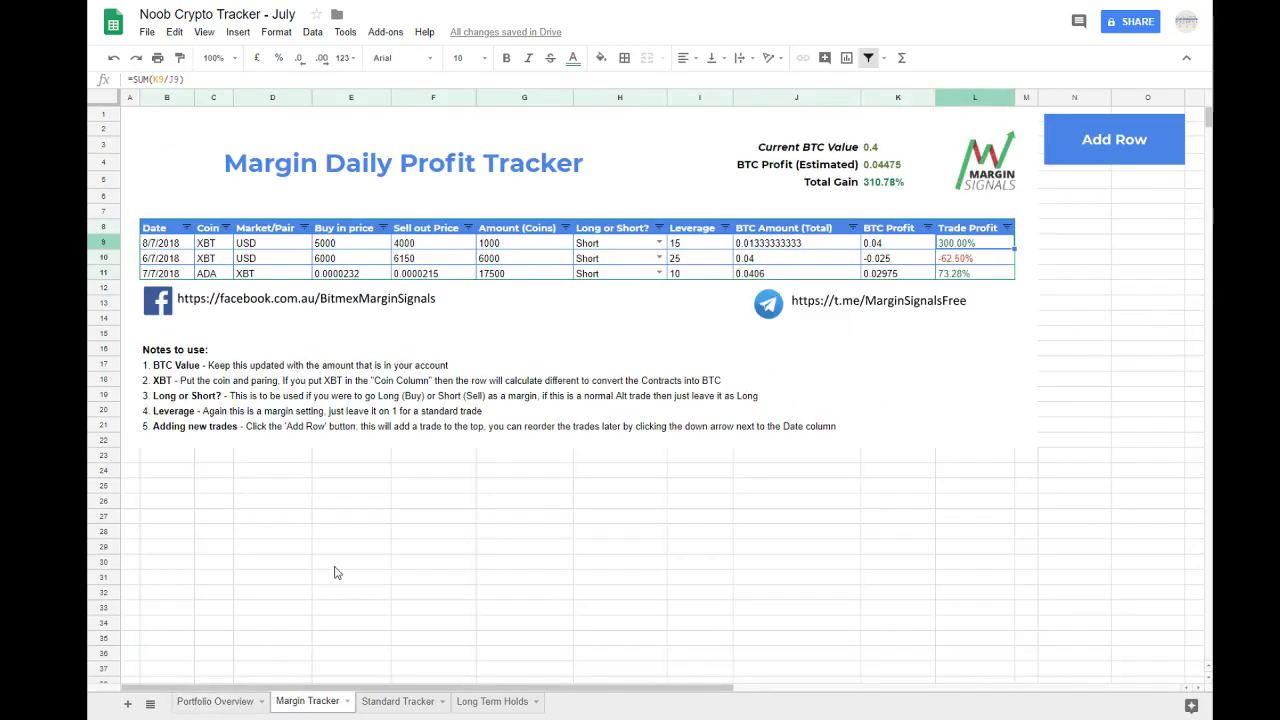
Step: Try a sell out price of 6000 for the 8/7/2018 XBT margin trade and undo it
{"action": "left_click", "coordinate": [495, 252]}
{"action": "left_click", "coordinate": [443, 249]}
{"action": "type", "text": "6000"}
{"action": "key", "text": "Return"}
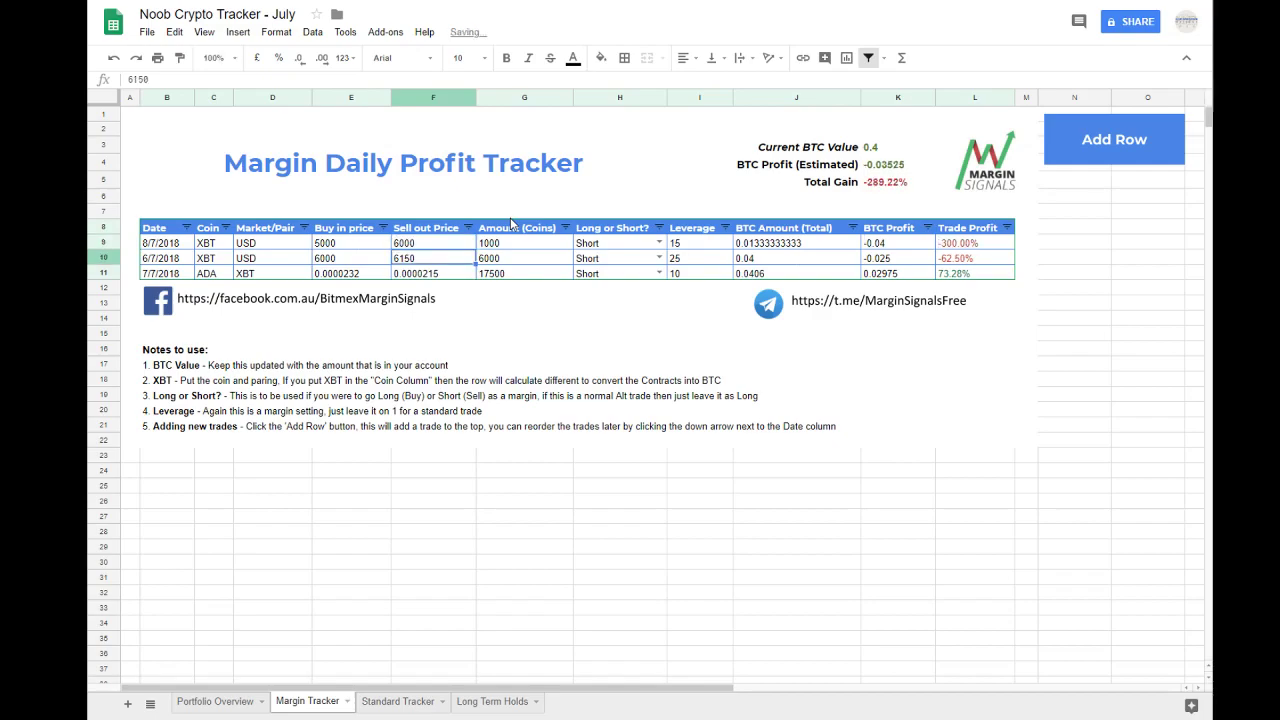
{"action": "key", "text": "ctrl+z"}
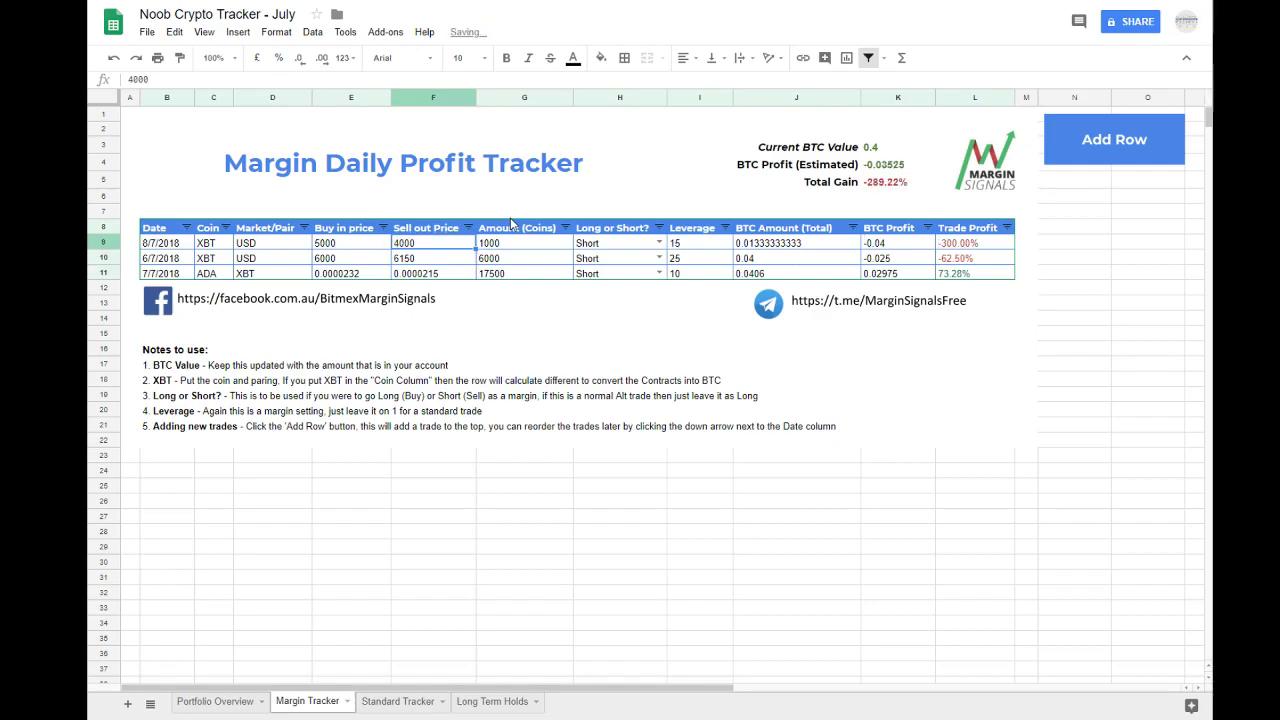
Step: Try 6000 as the coin amount of the 8/7/2018 XBT margin trade
{"action": "key", "text": "Right"}
{"action": "type", "text": "600"}
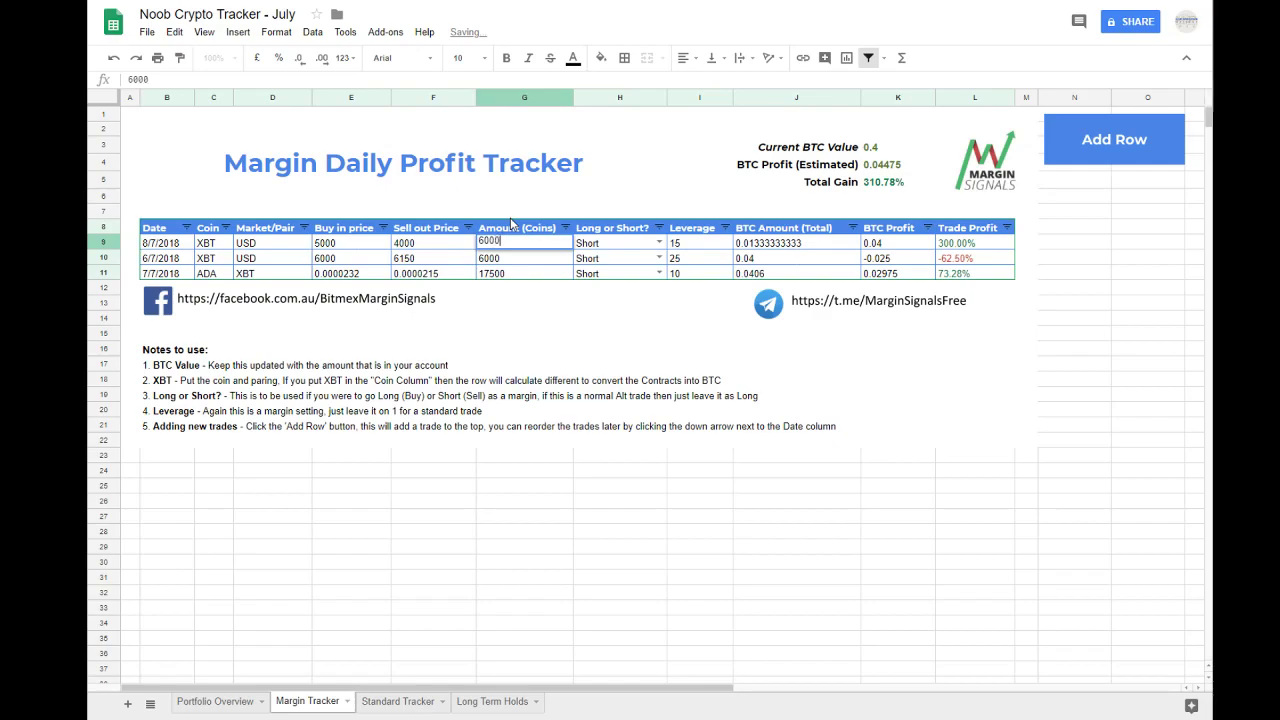
{"action": "key", "text": "Return"}
{"action": "key", "text": "Up"}
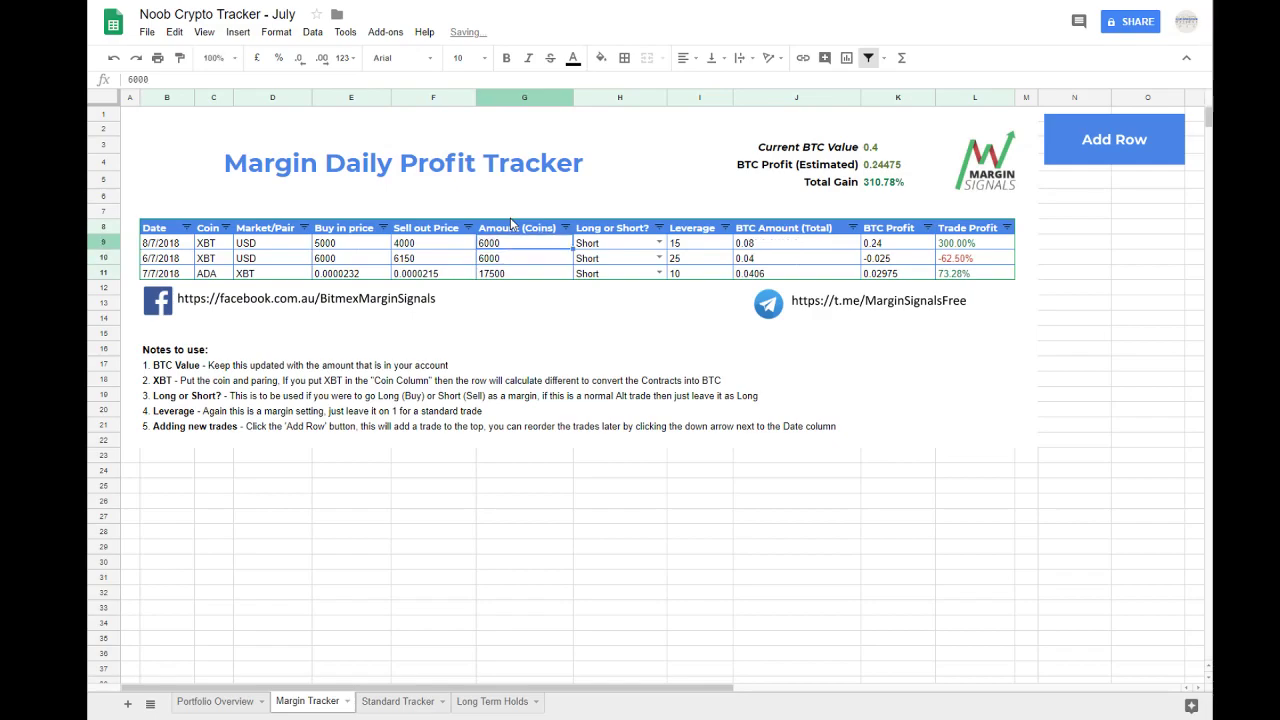
Step: Set the 8/7/2018 XBT trade's coin amount to 3000 and compare the total BTC amounts of the three margin trades
{"action": "type", "text": "3000"}
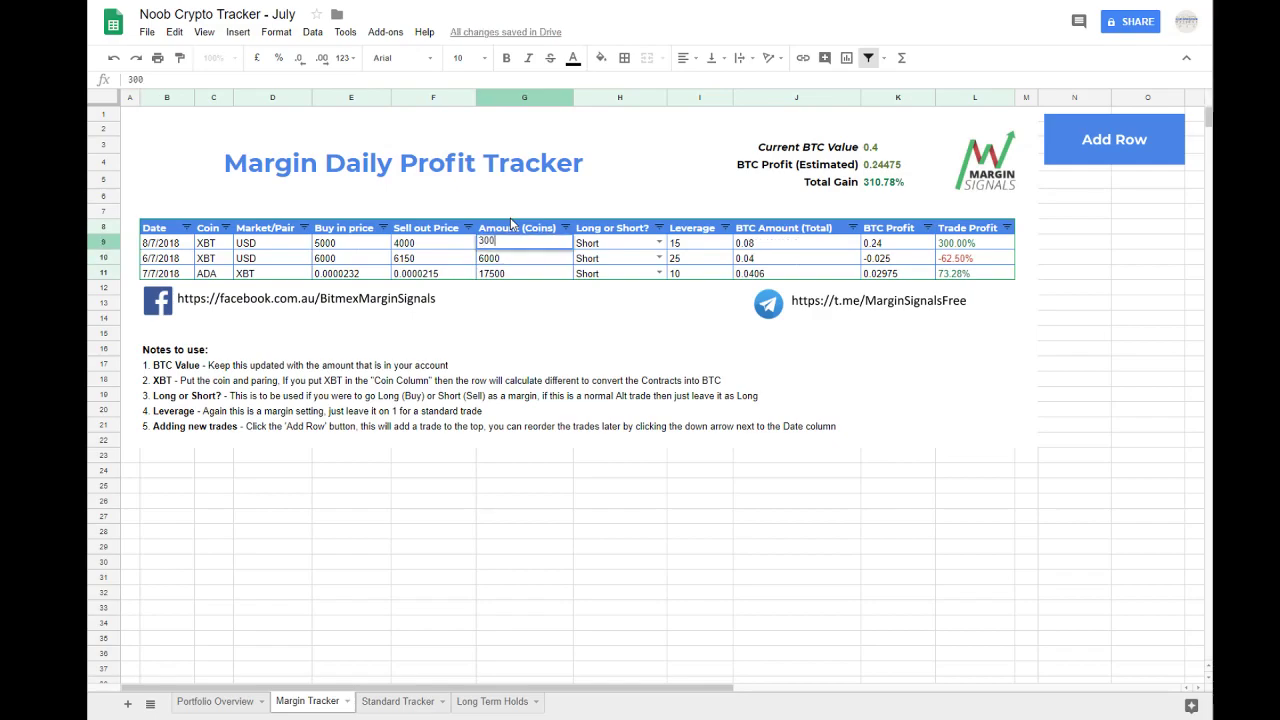
{"action": "key", "text": "Return"}
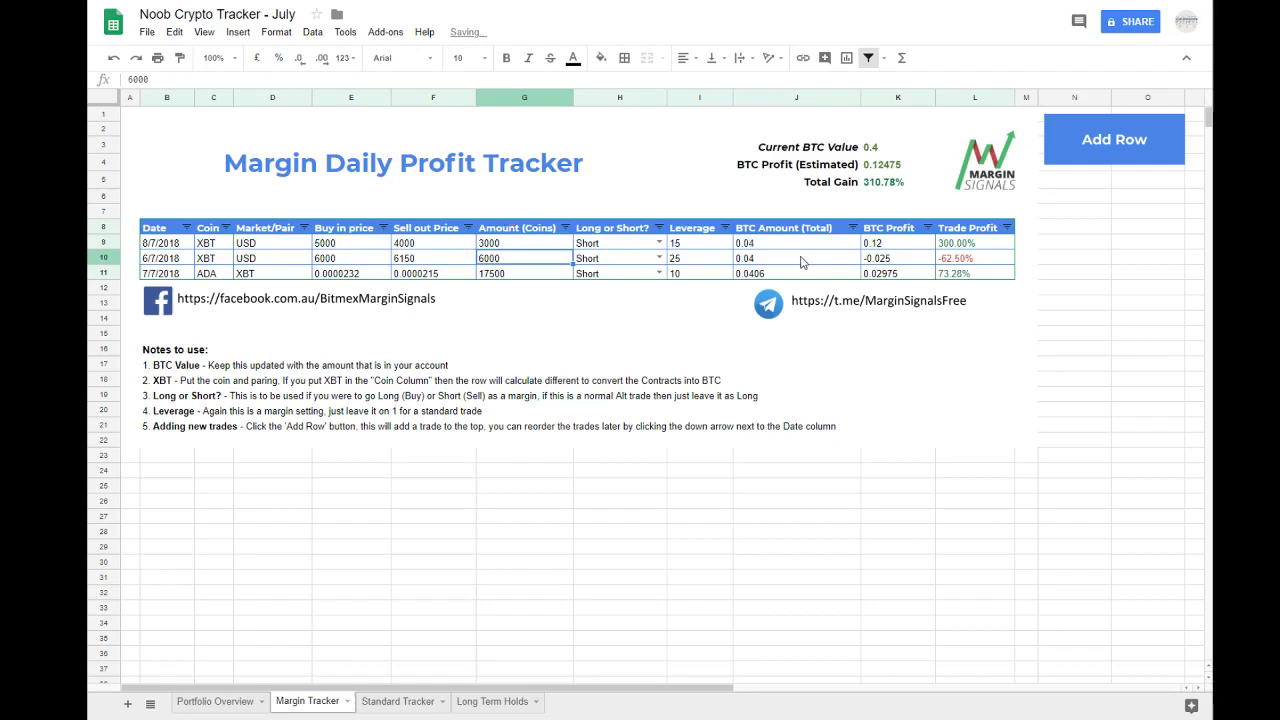
{"action": "left_click_drag", "start_coordinate": [770, 245], "coordinate": [770, 276]}
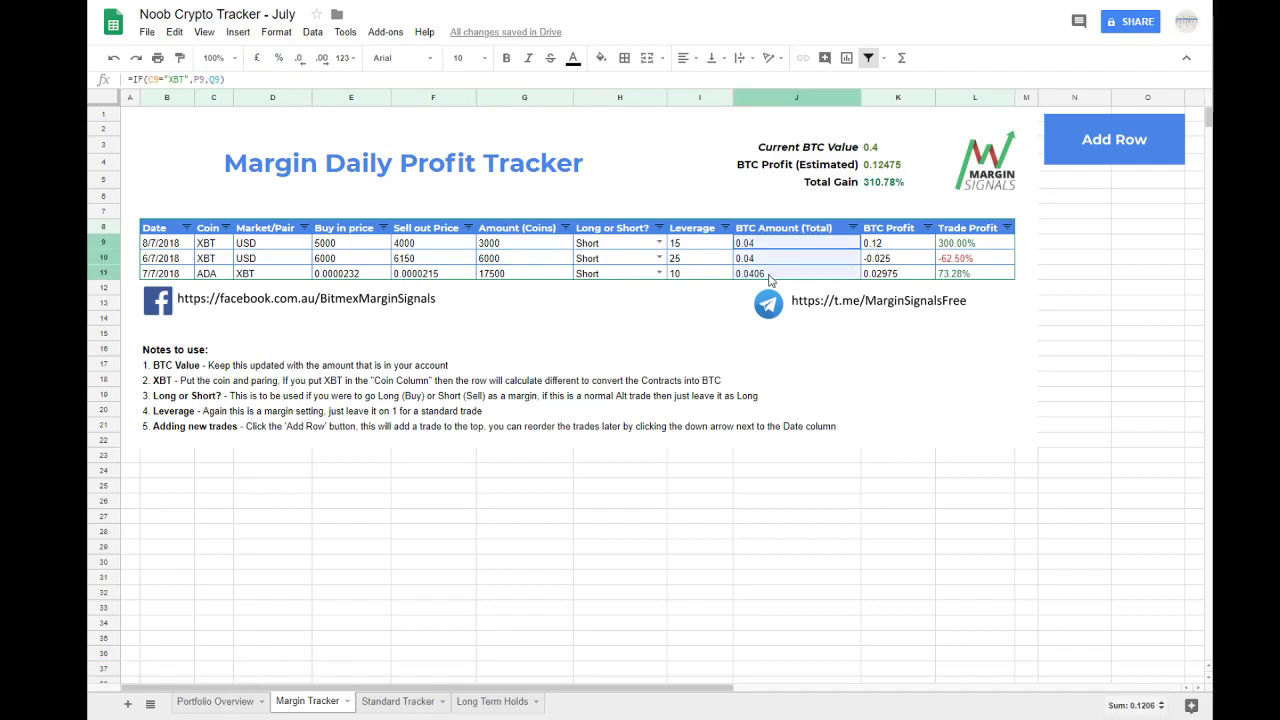
Step: Examine in the Portfolio Overview how the Margin block's profit, total margin profit and BTC held draw on the Margin Tracker
{"action": "left_click", "coordinate": [215, 702]}
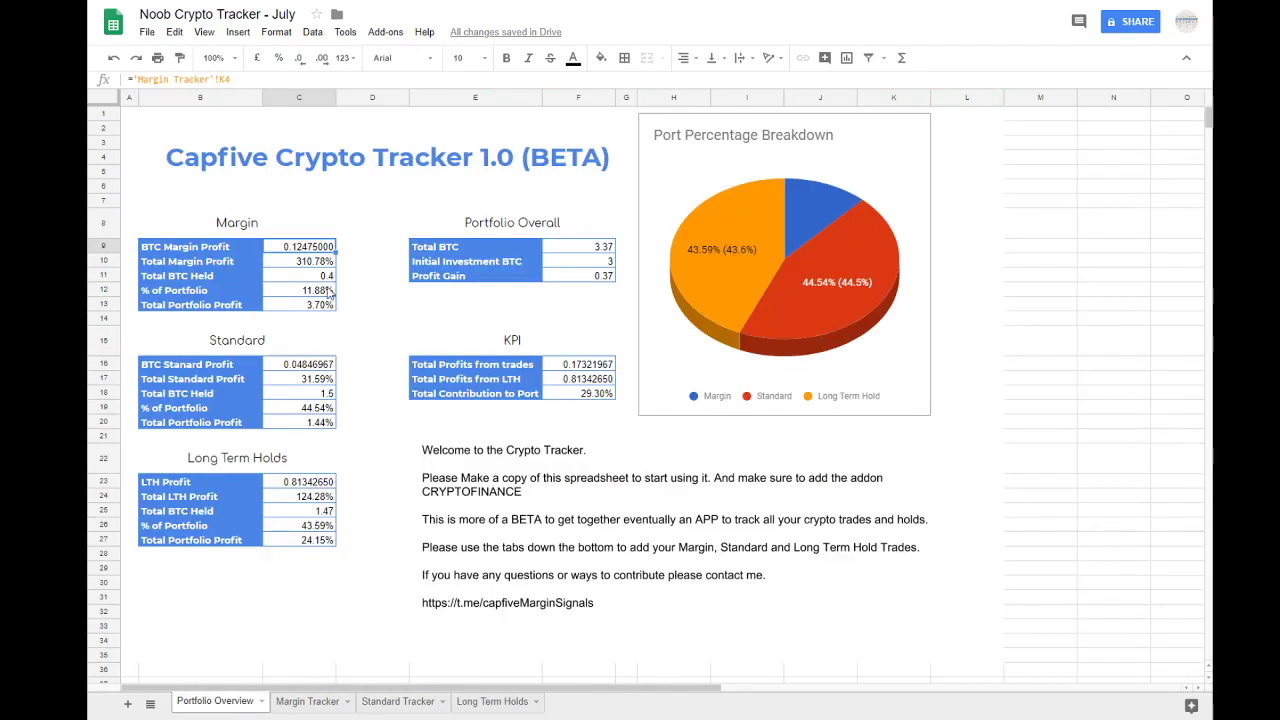
{"action": "left_click", "coordinate": [294, 268]}
{"action": "left_click", "coordinate": [292, 249]}
{"action": "left_click", "coordinate": [182, 253]}
{"action": "left_click_drag", "start_coordinate": [182, 253], "coordinate": [303, 307]}
{"action": "left_click", "coordinate": [290, 263]}
{"action": "left_click", "coordinate": [286, 249]}
{"action": "left_click", "coordinate": [298, 267]}
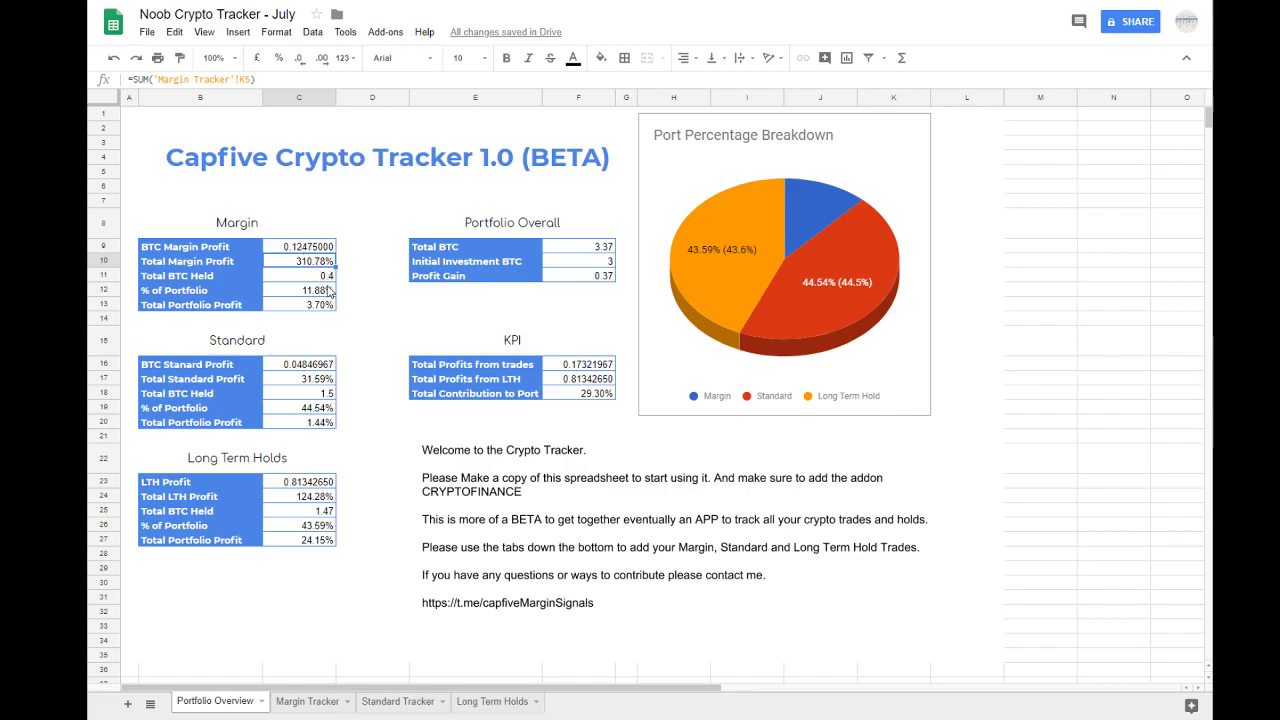
{"action": "left_click", "coordinate": [312, 277]}
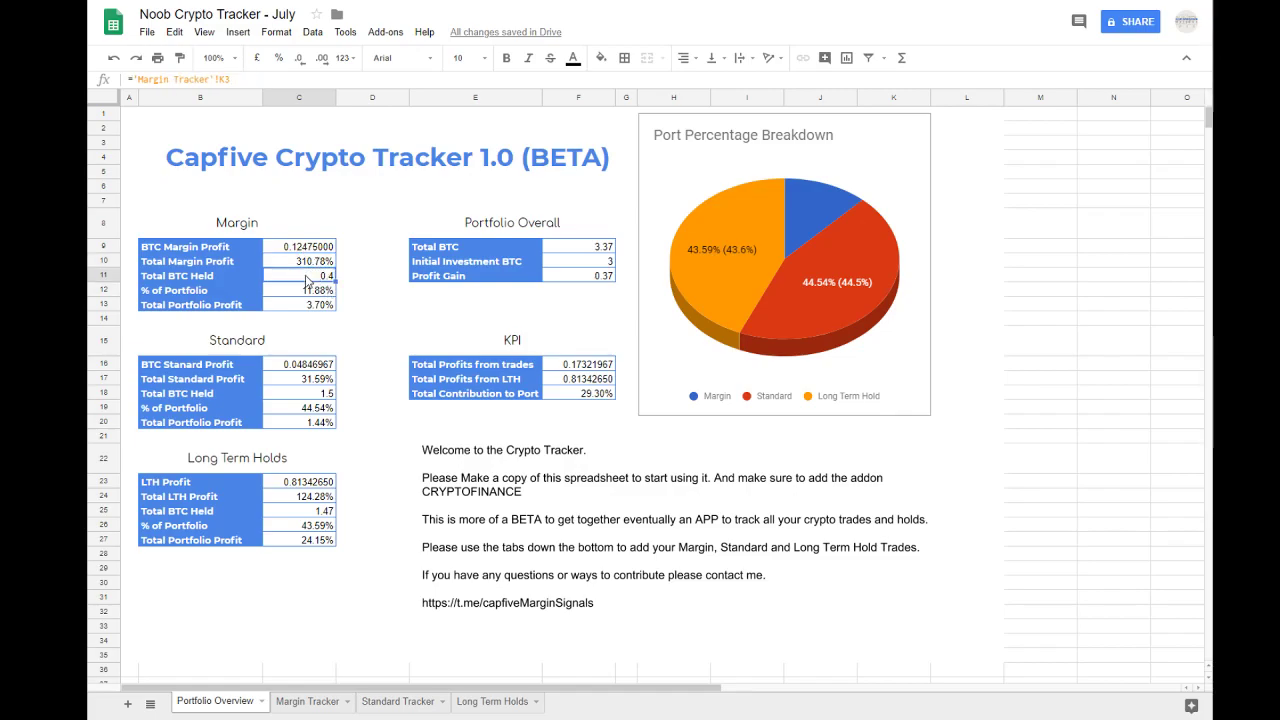
Step: Set the Current BTC Value in the Margin Tracker to 0.7
{"action": "left_click", "coordinate": [305, 701]}
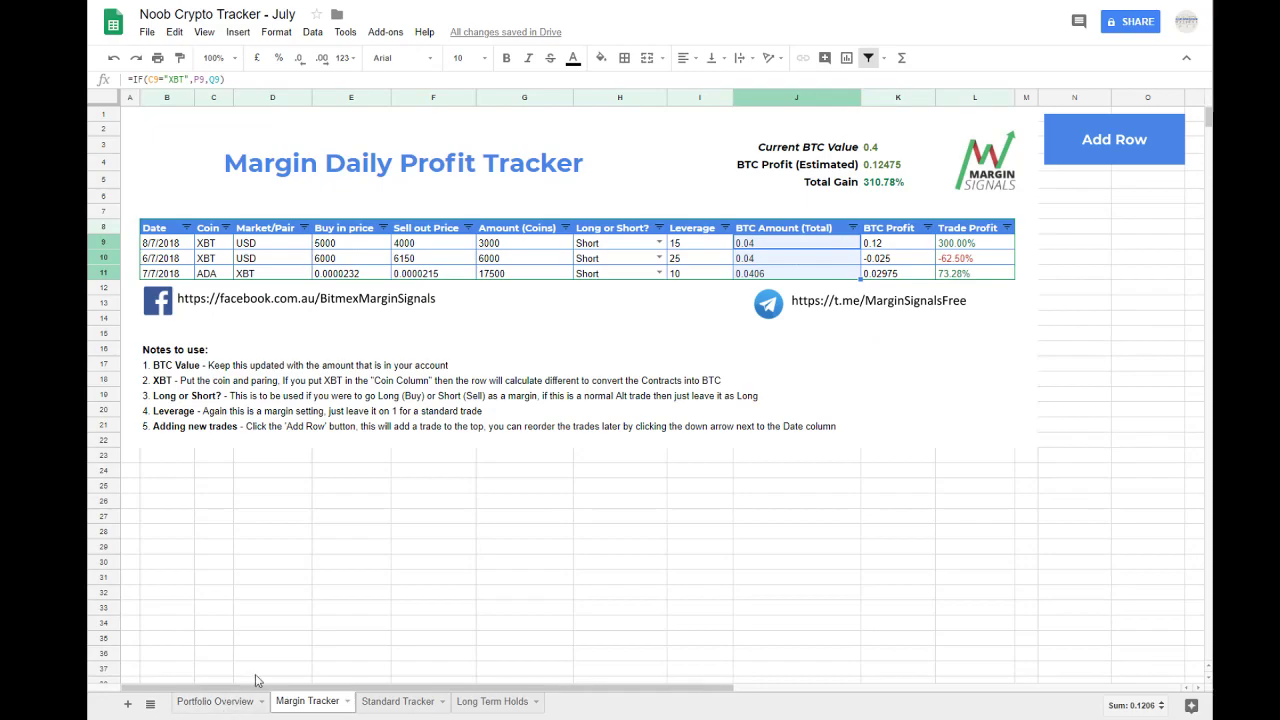
{"action": "left_click", "coordinate": [880, 149]}
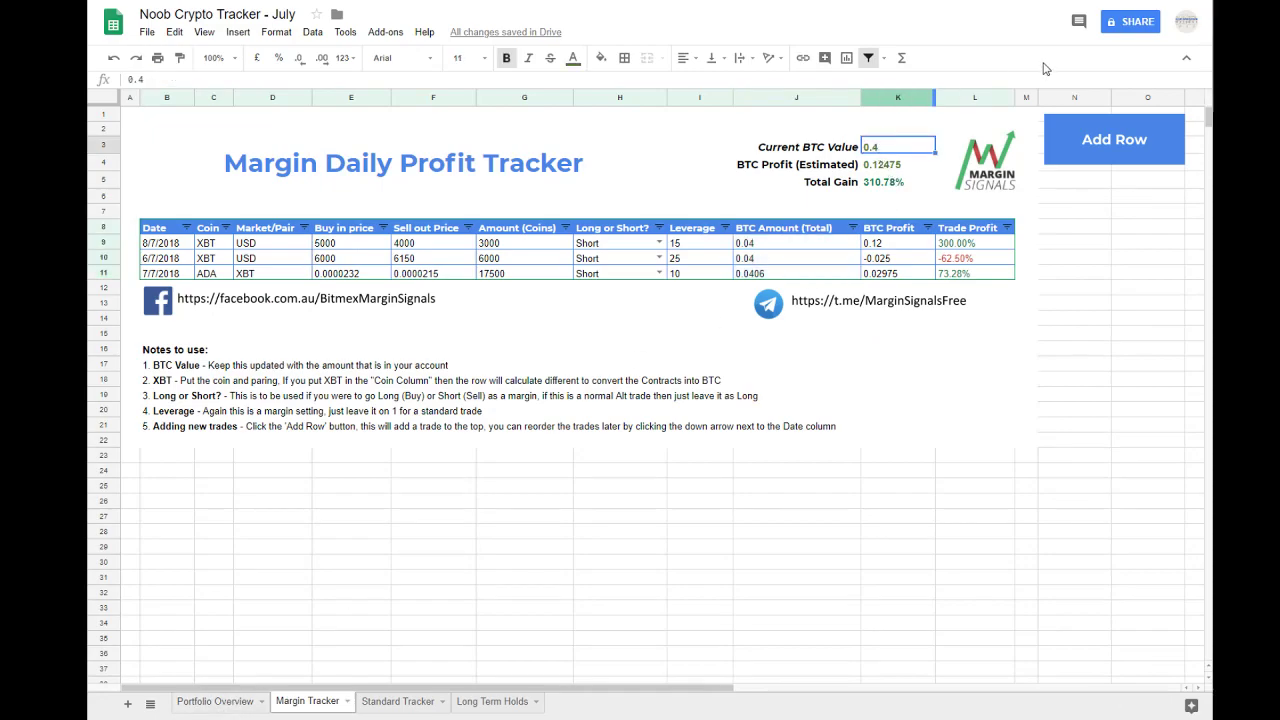
{"action": "key", "text": "BackSpace"}
{"action": "type", "text": ".7"}
{"action": "key", "text": "Return"}
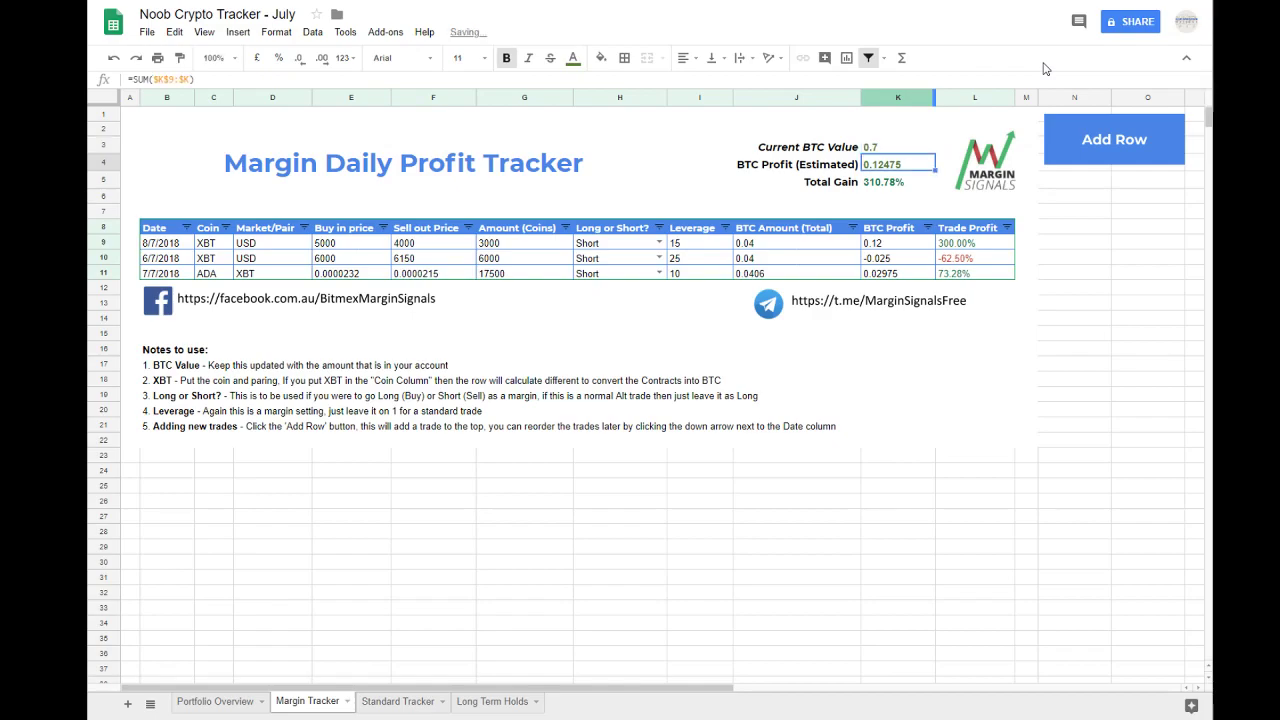
Step: Review the Margin block's Total Portfolio Profit and the Port Percentage Breakdown chart in the Portfolio Overview
{"action": "left_click", "coordinate": [215, 702]}
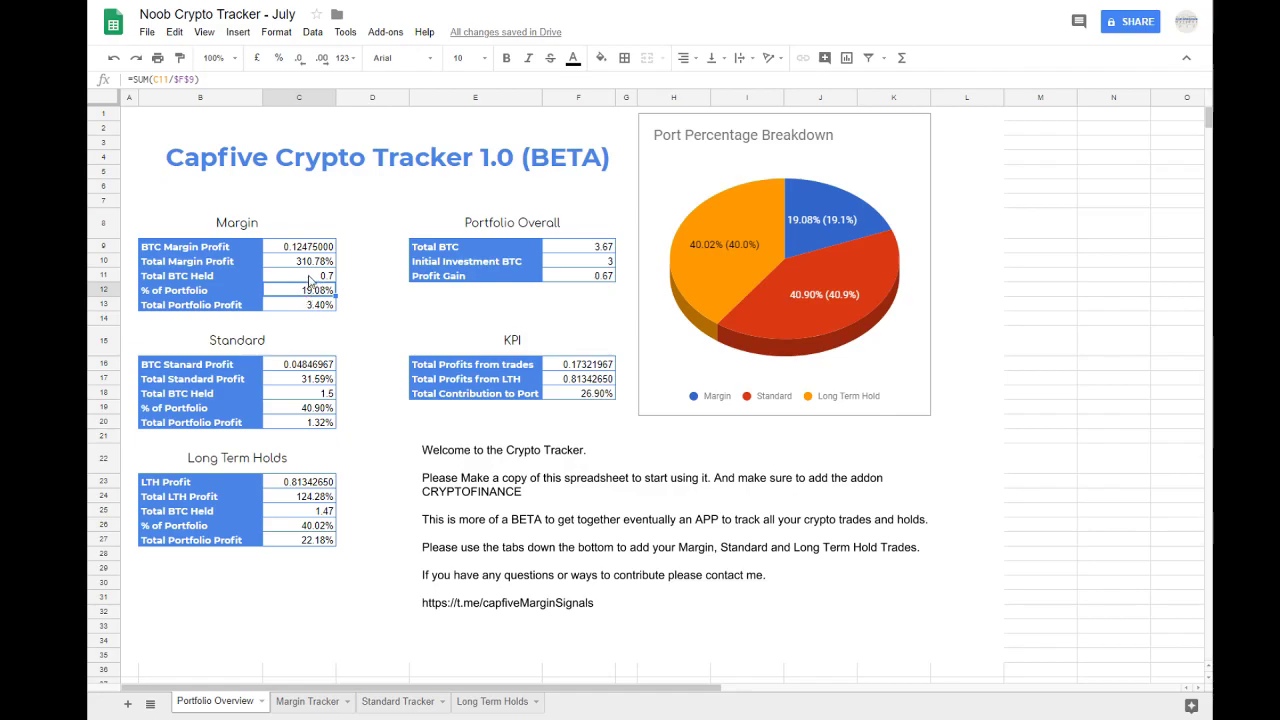
{"action": "left_click_drag", "start_coordinate": [150, 305], "coordinate": [316, 312]}
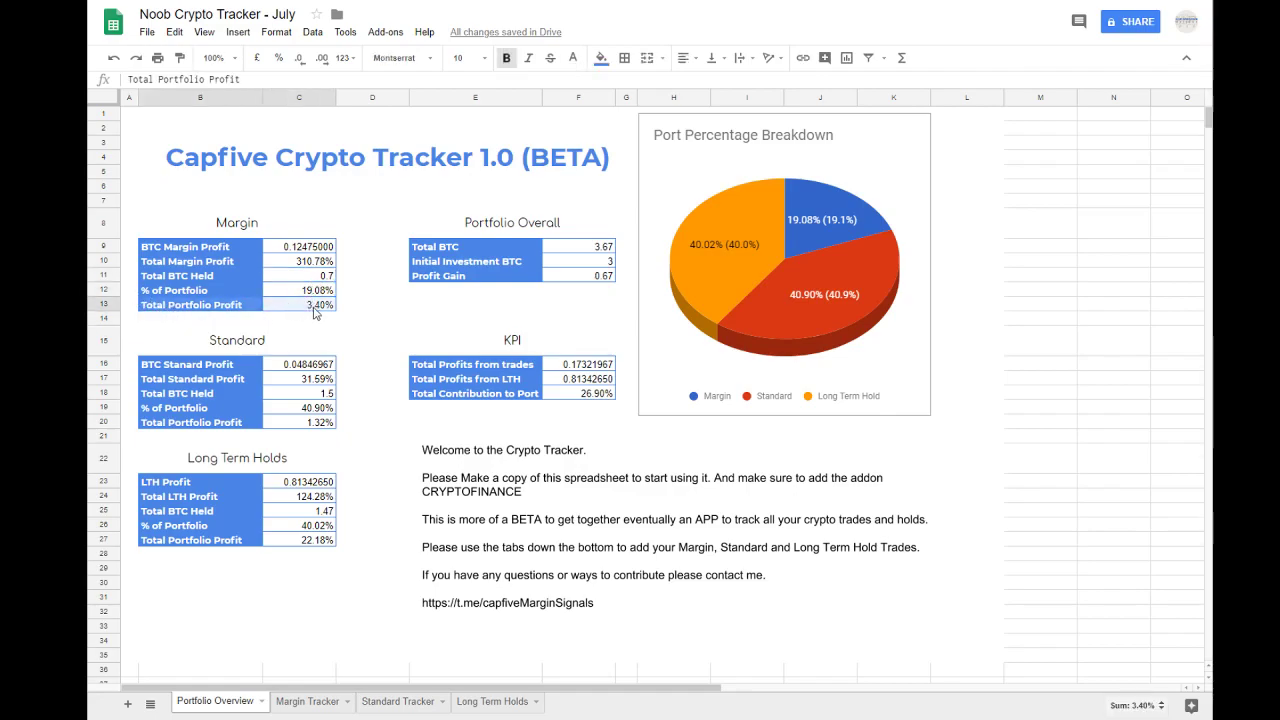
{"action": "left_click", "coordinate": [311, 311]}
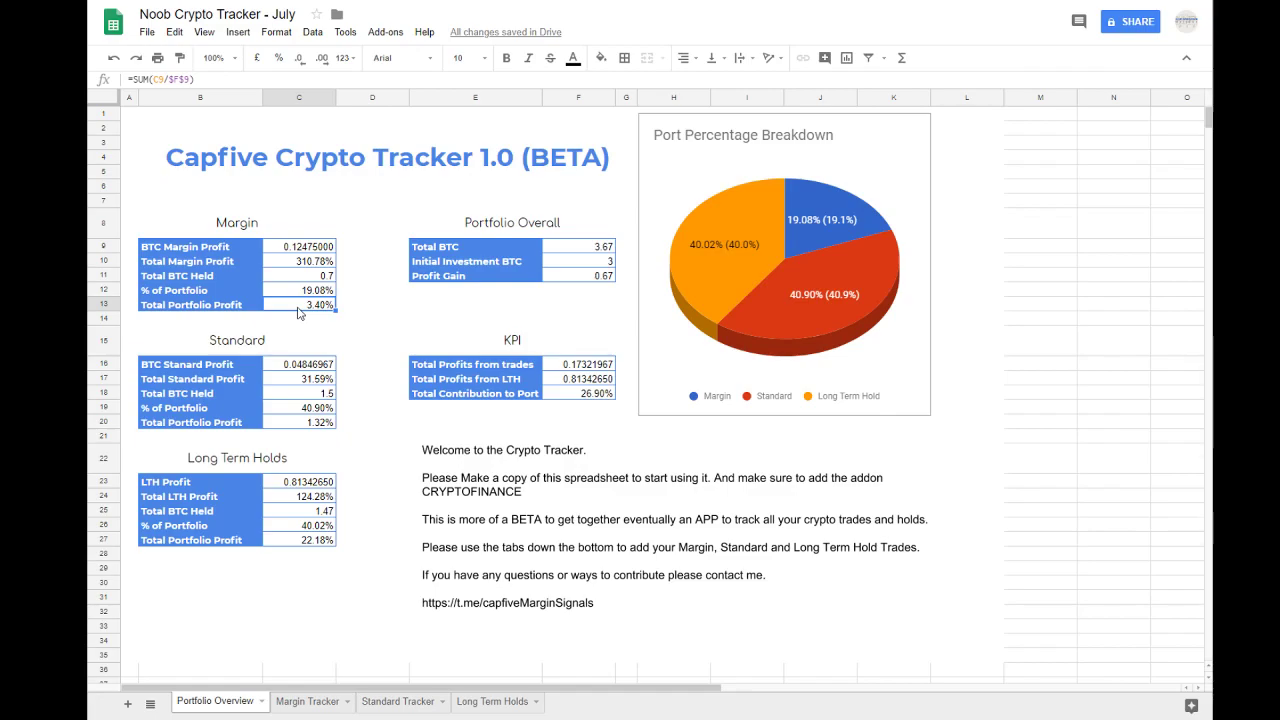
{"action": "left_click", "coordinate": [810, 292]}
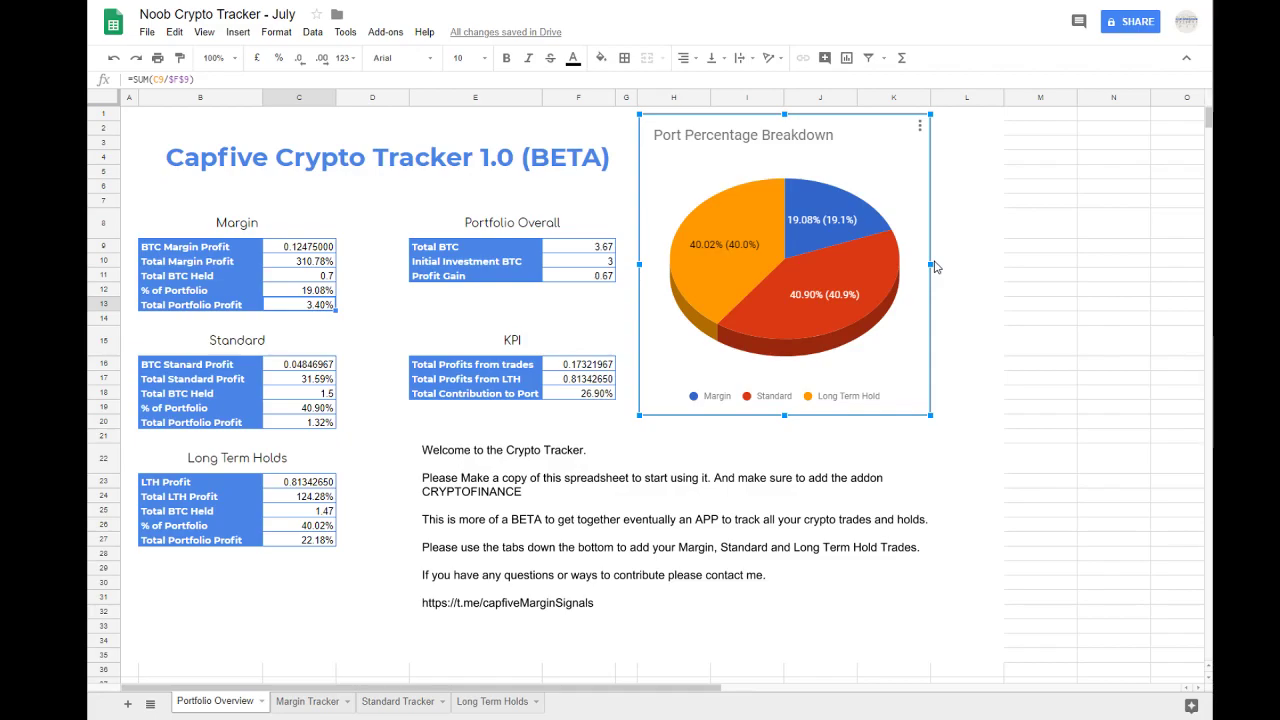
Step: Review the Standard and Long Term Holds blocks down to their Total Portfolio Profit values
{"action": "mouse_move", "coordinate": [865, 224]}
{"action": "left_click_drag", "start_coordinate": [235, 342], "coordinate": [307, 425]}
{"action": "left_click", "coordinate": [306, 424]}
{"action": "left_click_drag", "start_coordinate": [258, 462], "coordinate": [277, 541]}
{"action": "left_click", "coordinate": [277, 541]}
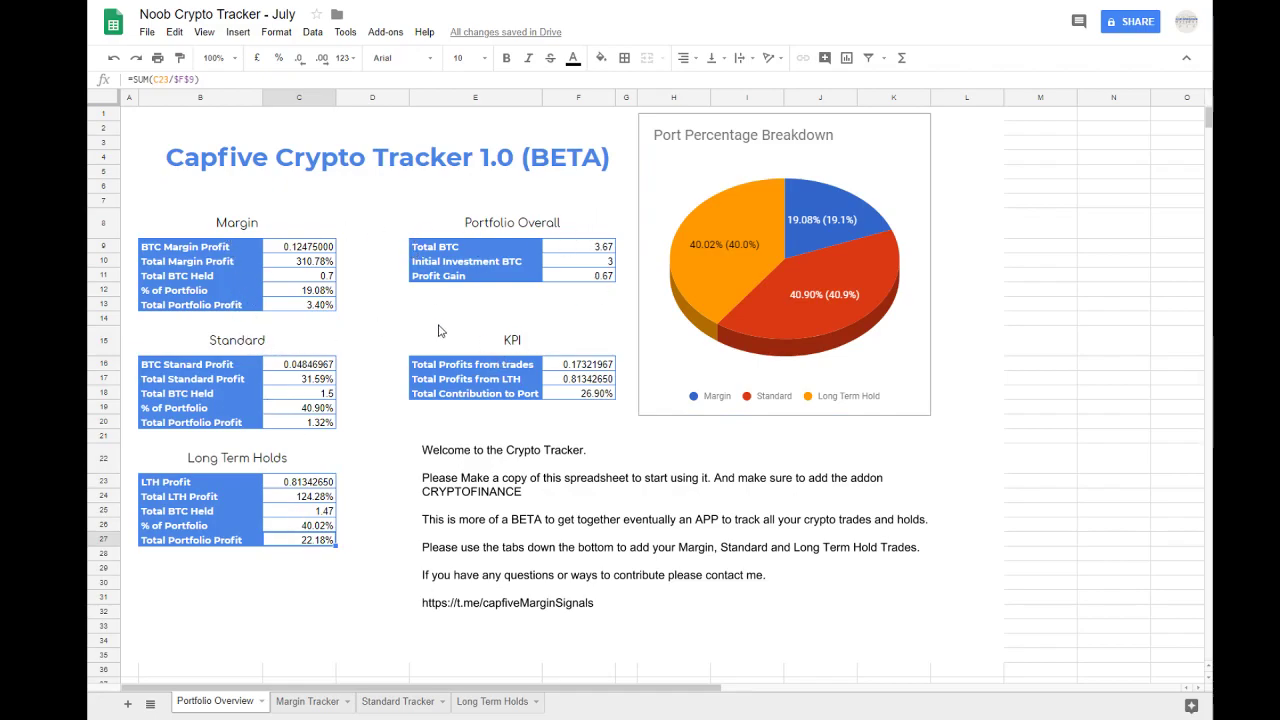
Step: Open the Long Term Holds sheet and examine its layout, the Current Price formulas of the VEN and ADA holds, and the Market/Pair column
{"action": "left_click", "coordinate": [470, 701]}
{"action": "left_click", "coordinate": [610, 501]}
{"action": "left_click", "coordinate": [437, 243]}
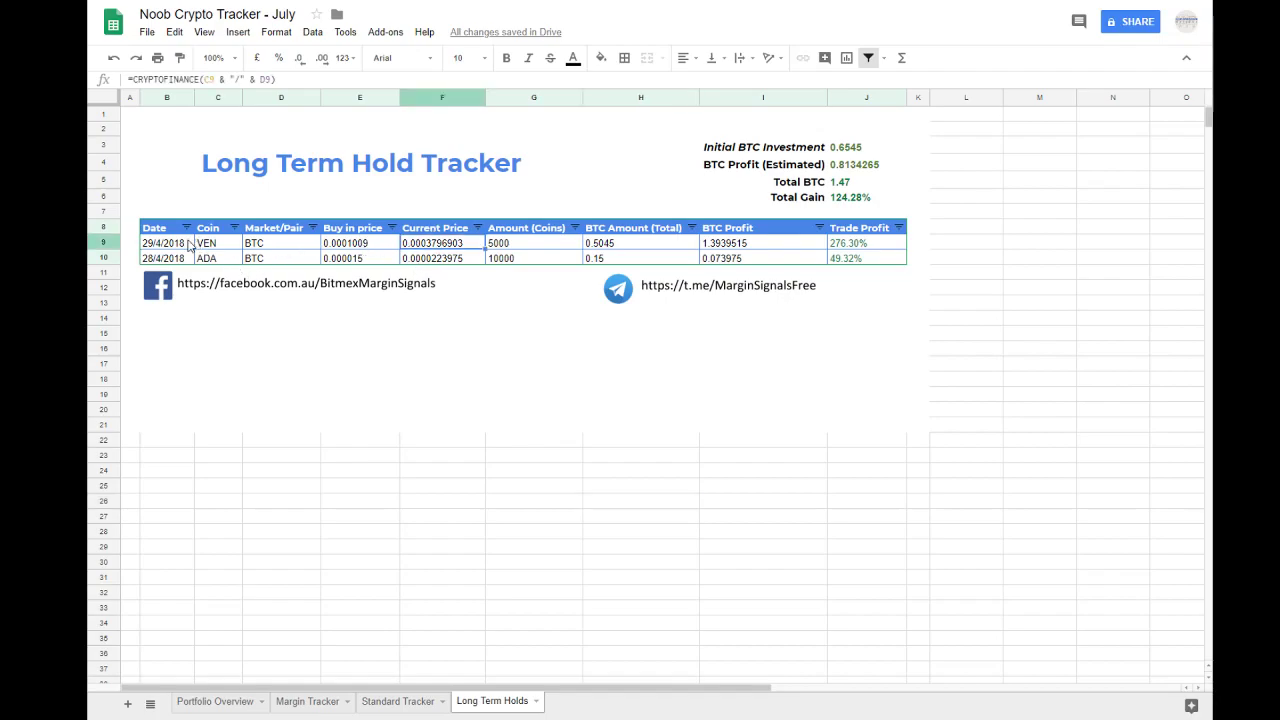
{"action": "mouse_move", "coordinate": [183, 352]}
{"action": "left_mouse_down"}
{"action": "mouse_move", "coordinate": [689, 446]}
{"action": "mouse_move", "coordinate": [855, 430]}
{"action": "left_mouse_up"}
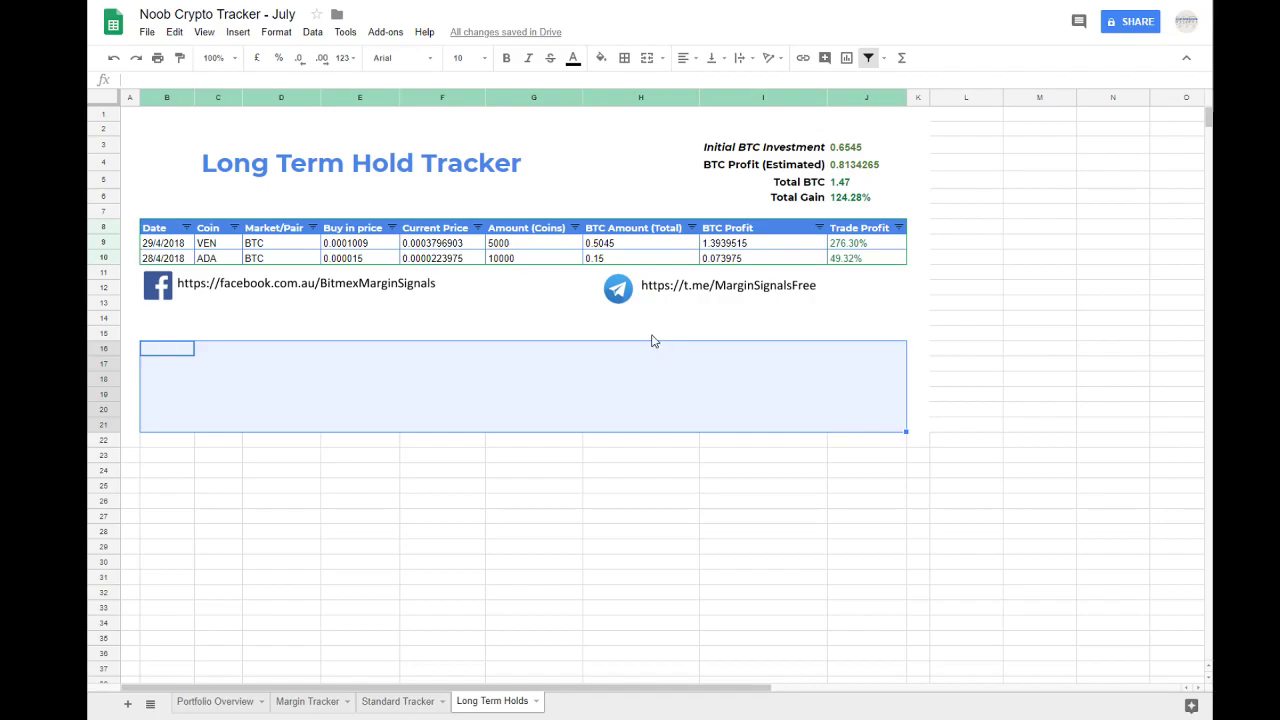
{"action": "left_click", "coordinate": [541, 381]}
{"action": "left_click", "coordinate": [272, 395]}
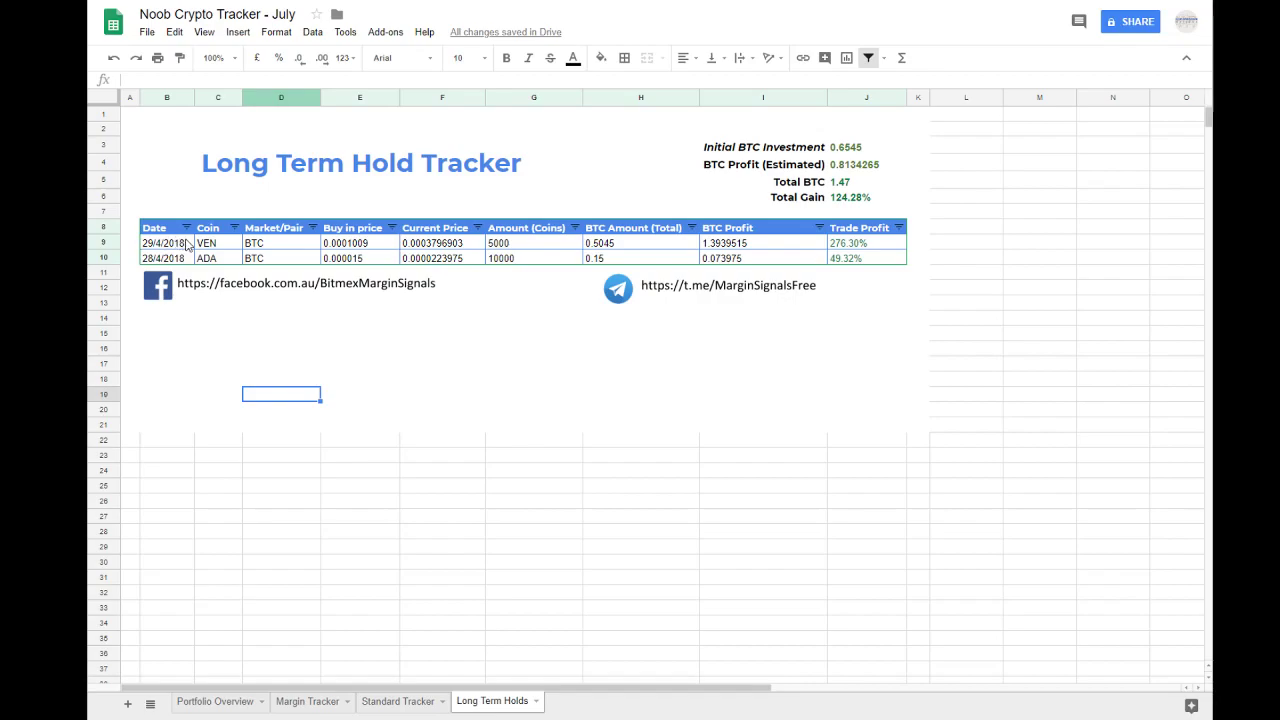
{"action": "left_click", "coordinate": [421, 244]}
{"action": "left_click_drag", "start_coordinate": [421, 244], "coordinate": [422, 262]}
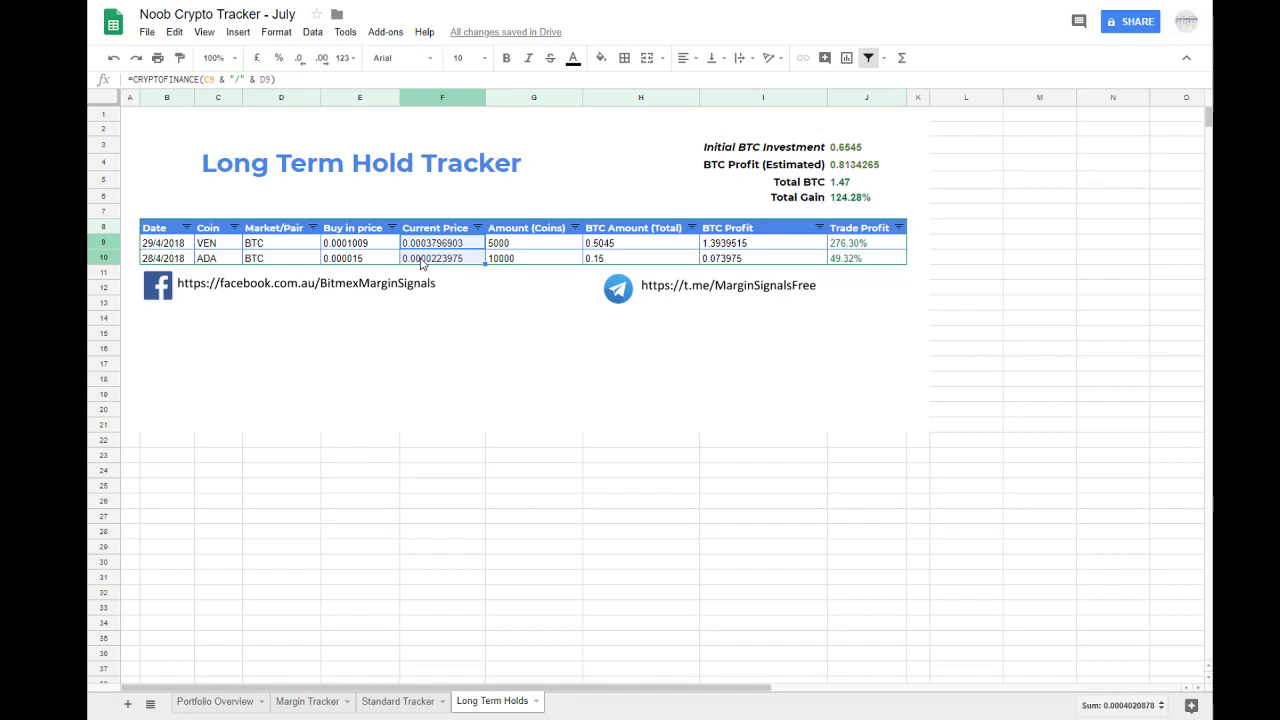
{"action": "left_click", "coordinate": [293, 247]}
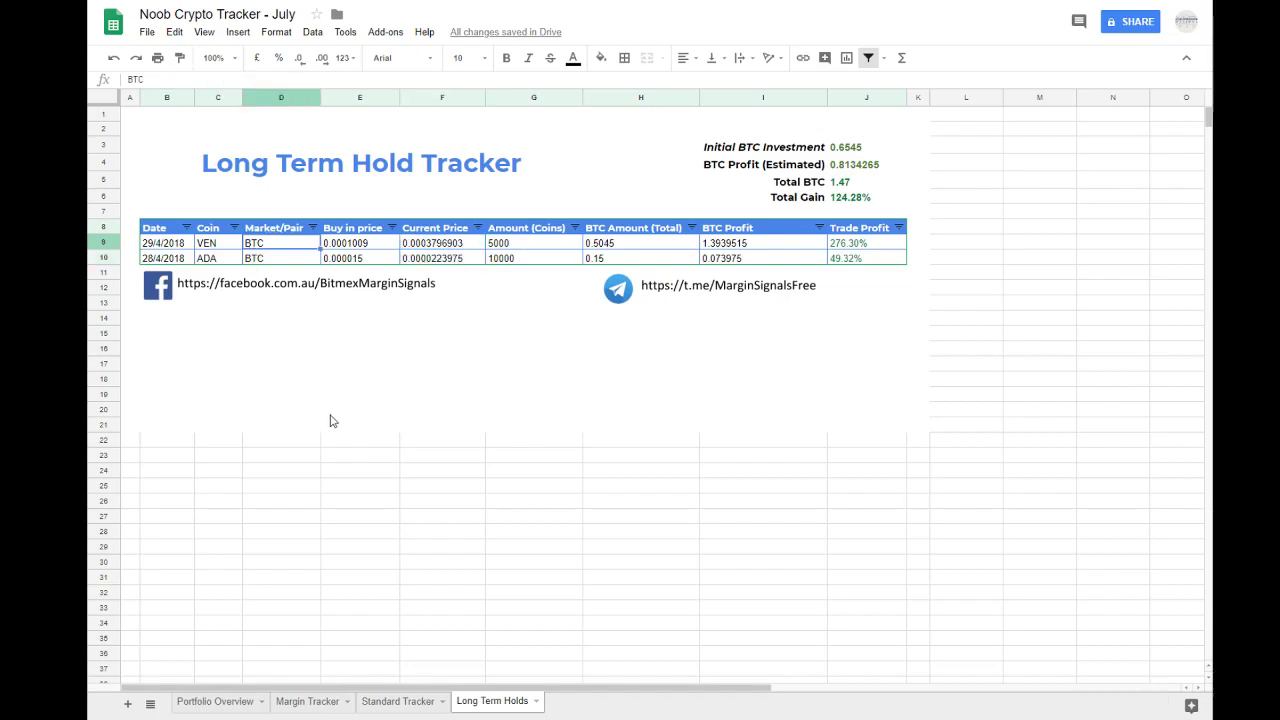
Step: Compare the trade table of the Standard Tracker with the one in the Long Term Hold Tracker
{"action": "left_click", "coordinate": [400, 701]}
{"action": "left_click_drag", "start_coordinate": [160, 243], "coordinate": [820, 280]}
{"action": "left_click", "coordinate": [490, 700]}
{"action": "left_click_drag", "start_coordinate": [165, 245], "coordinate": [884, 256]}
{"action": "left_click", "coordinate": [878, 256]}
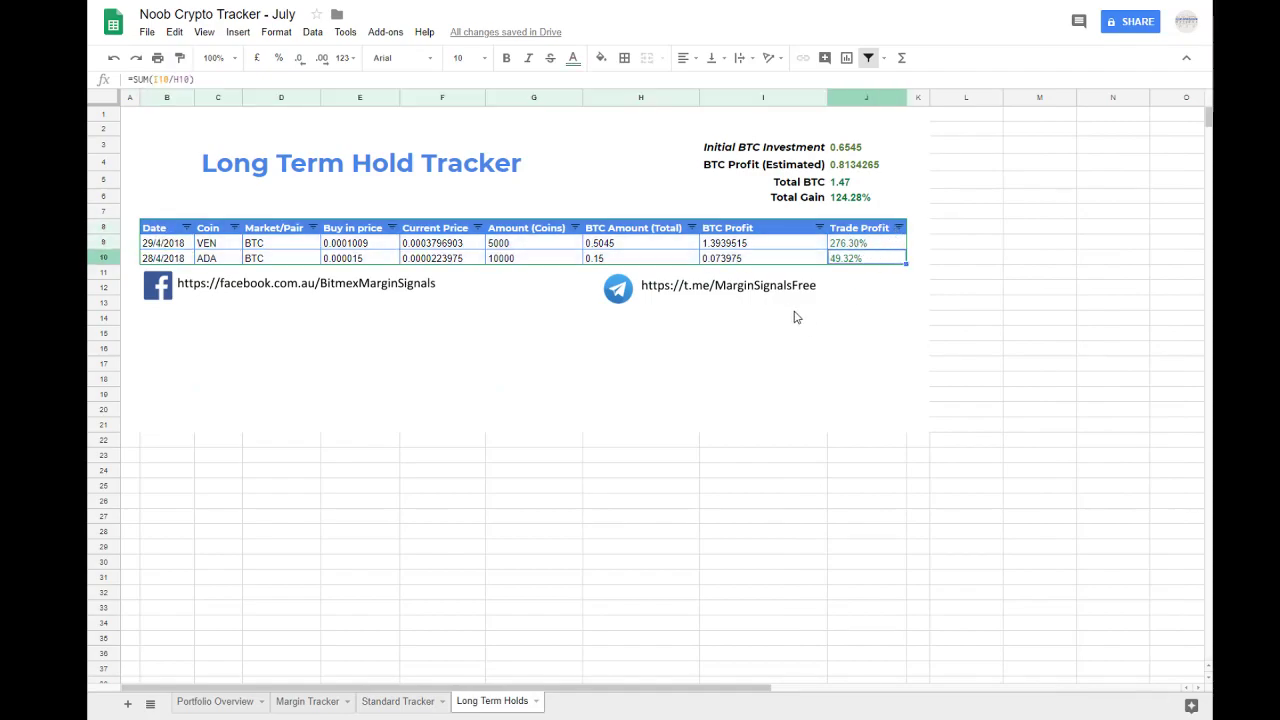
{"action": "left_click", "coordinate": [378, 704]}
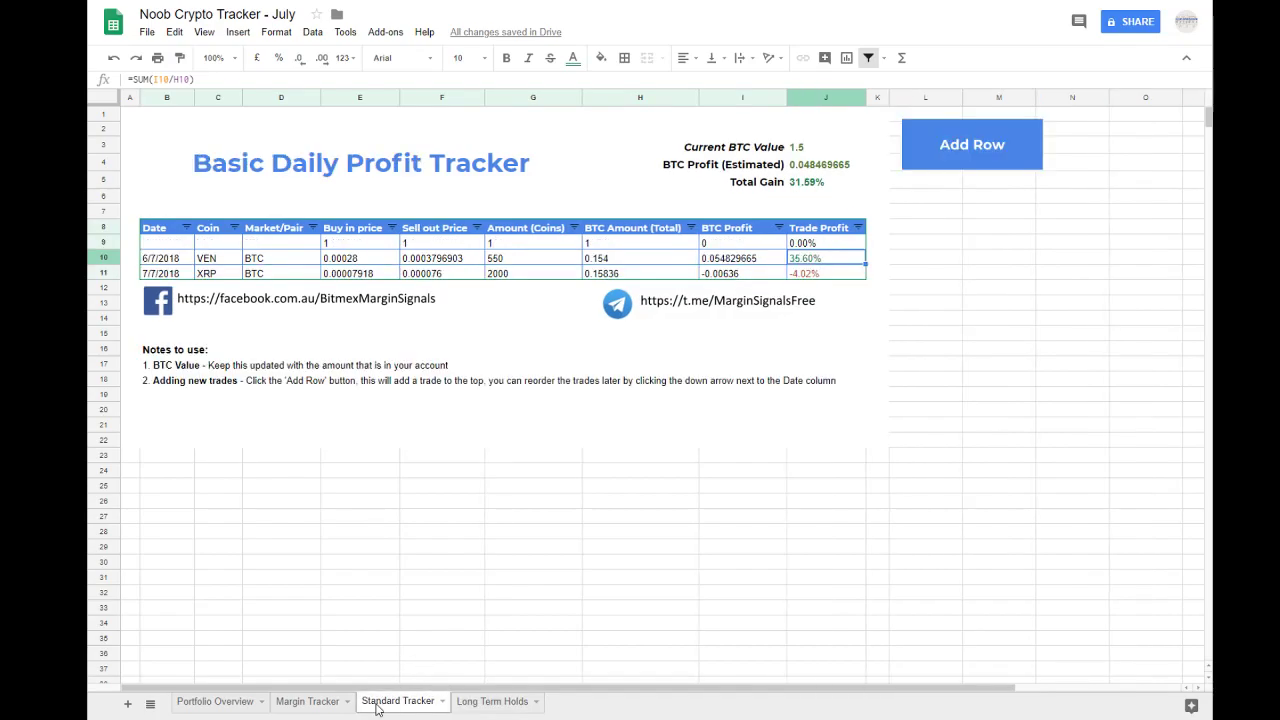
{"action": "left_click", "coordinate": [500, 703]}
{"action": "left_click", "coordinate": [490, 517]}
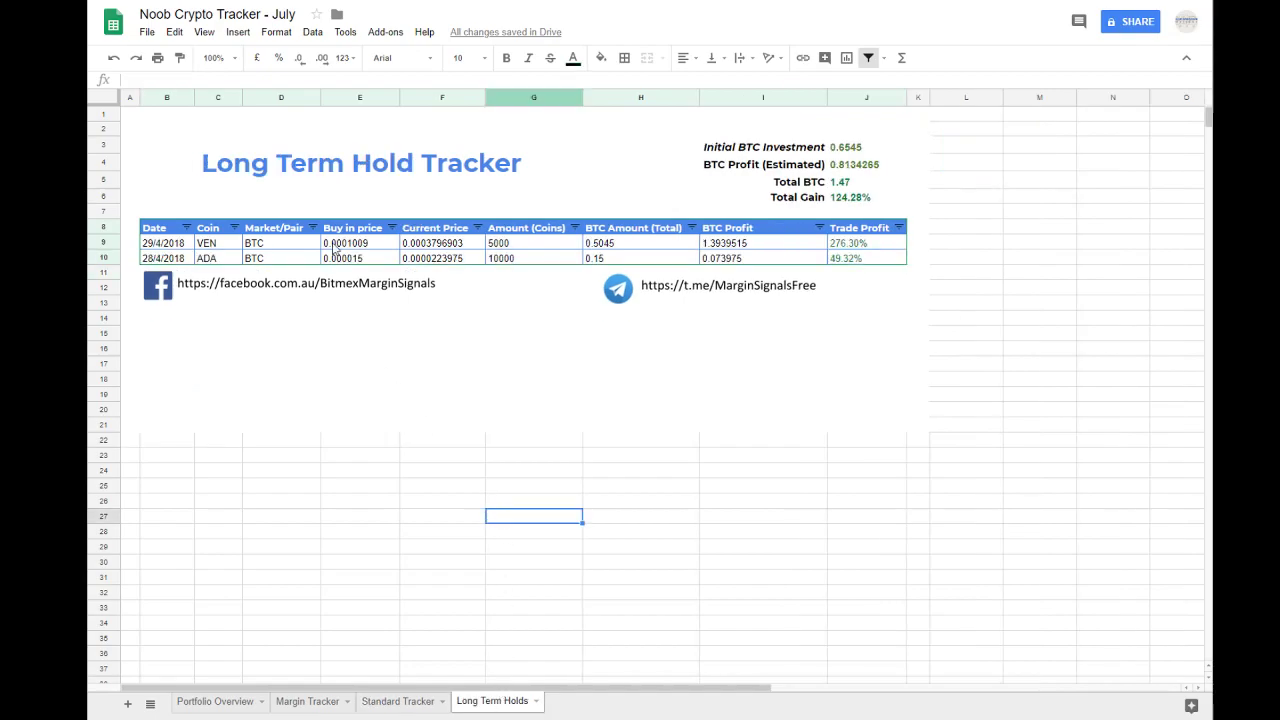
Step: Clear the Date, Coin, Market/Pair and Buy in price cells of both existing holds in the Long Term Hold Tracker
{"action": "left_click", "coordinate": [228, 182]}
{"action": "left_click", "coordinate": [168, 246]}
{"action": "left_click_drag", "start_coordinate": [171, 262], "coordinate": [367, 248]}
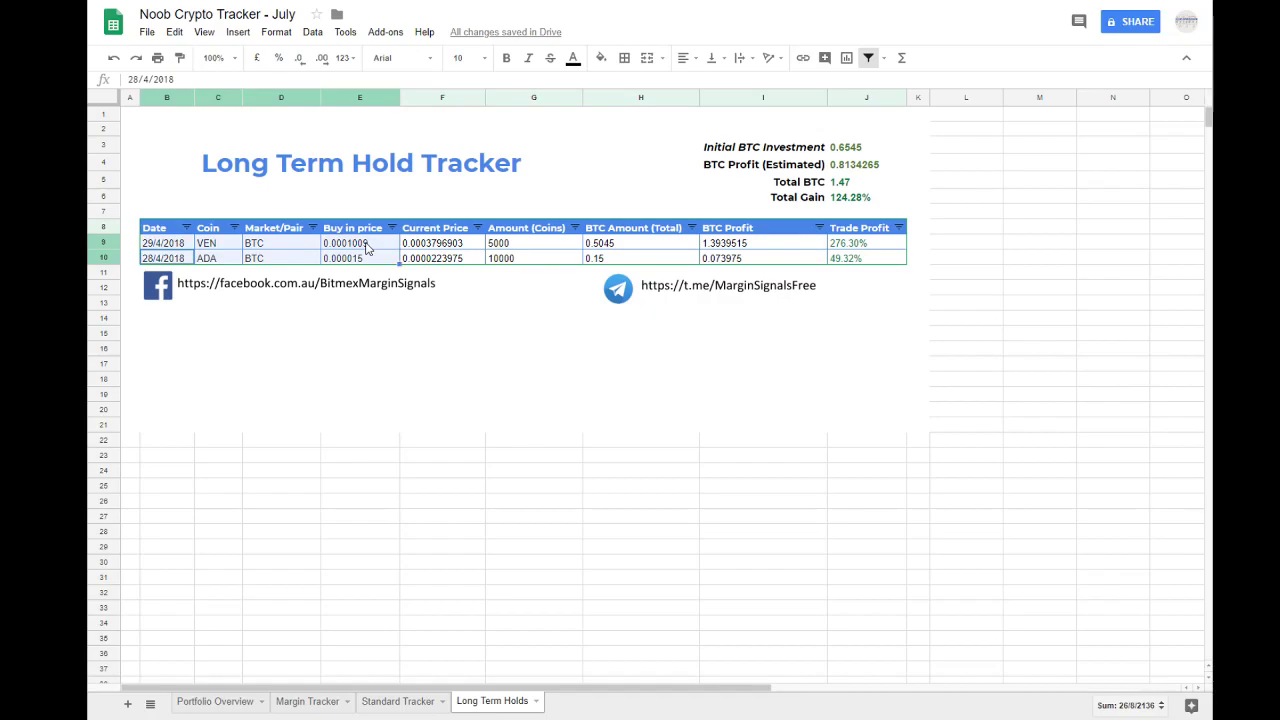
{"action": "key", "text": "Delete"}
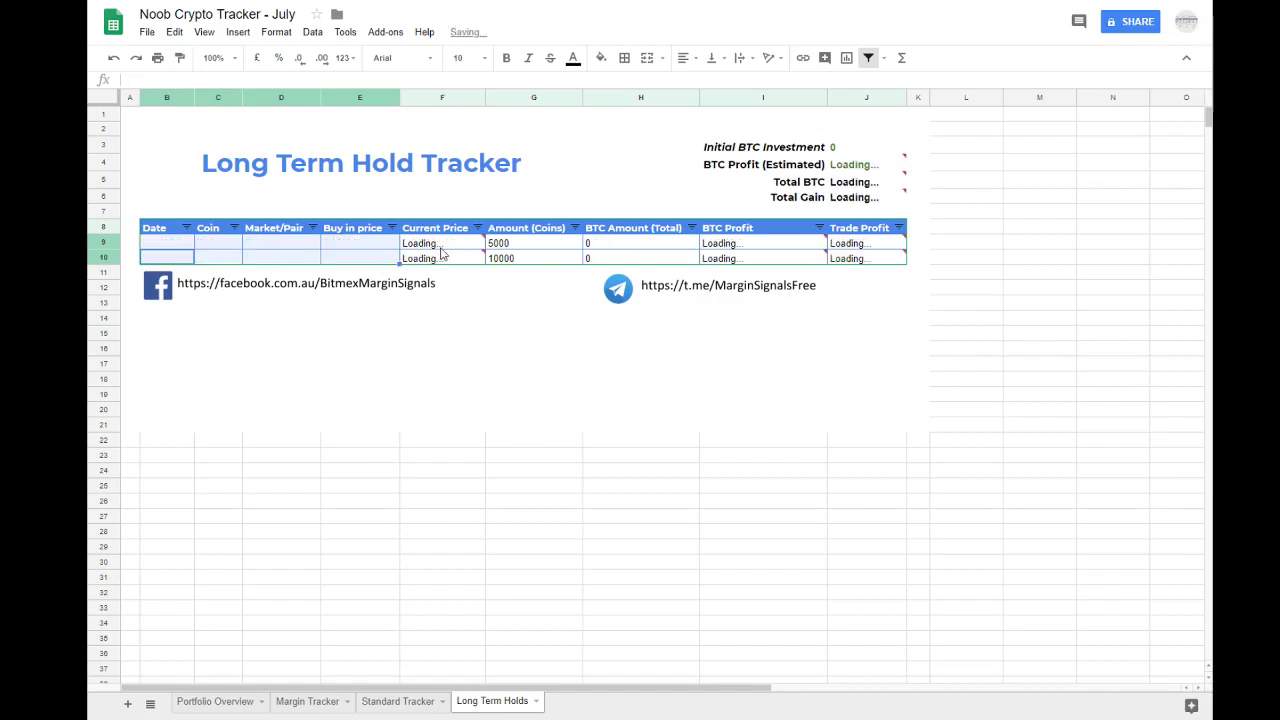
{"action": "left_click", "coordinate": [440, 255]}
{"action": "left_click", "coordinate": [814, 247]}
{"action": "left_click", "coordinate": [850, 245]}
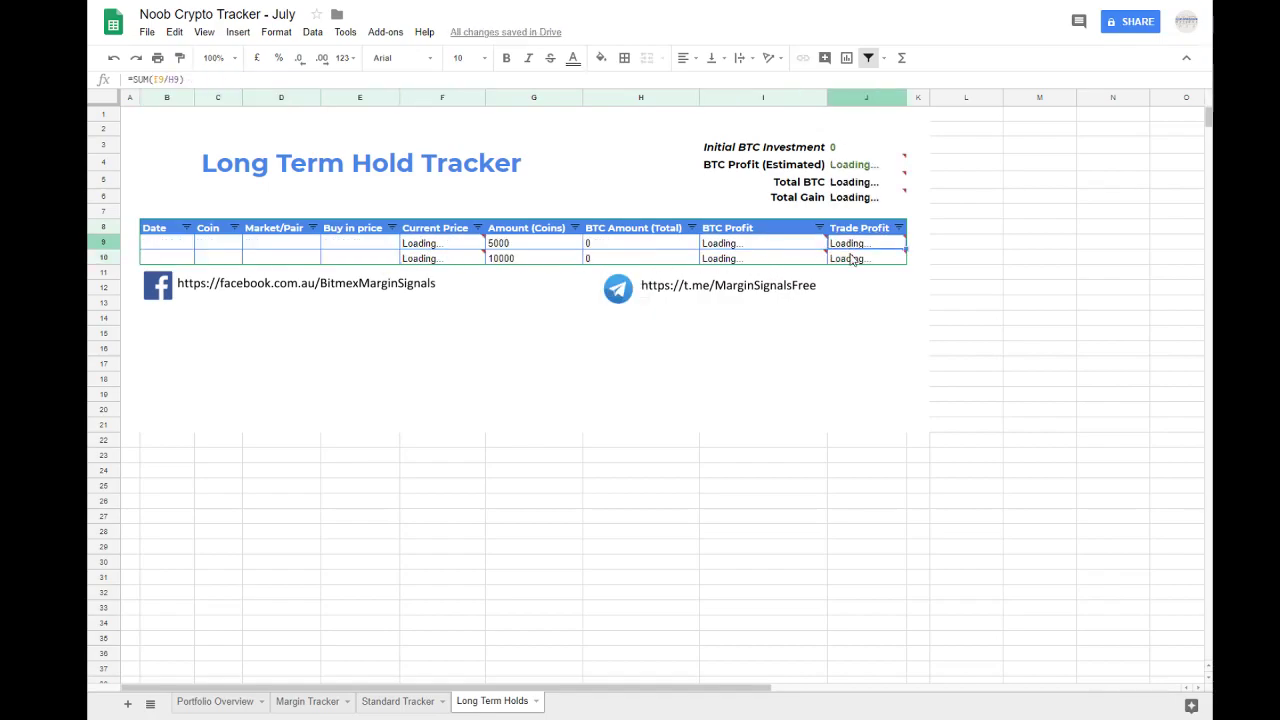
{"action": "left_click", "coordinate": [790, 247]}
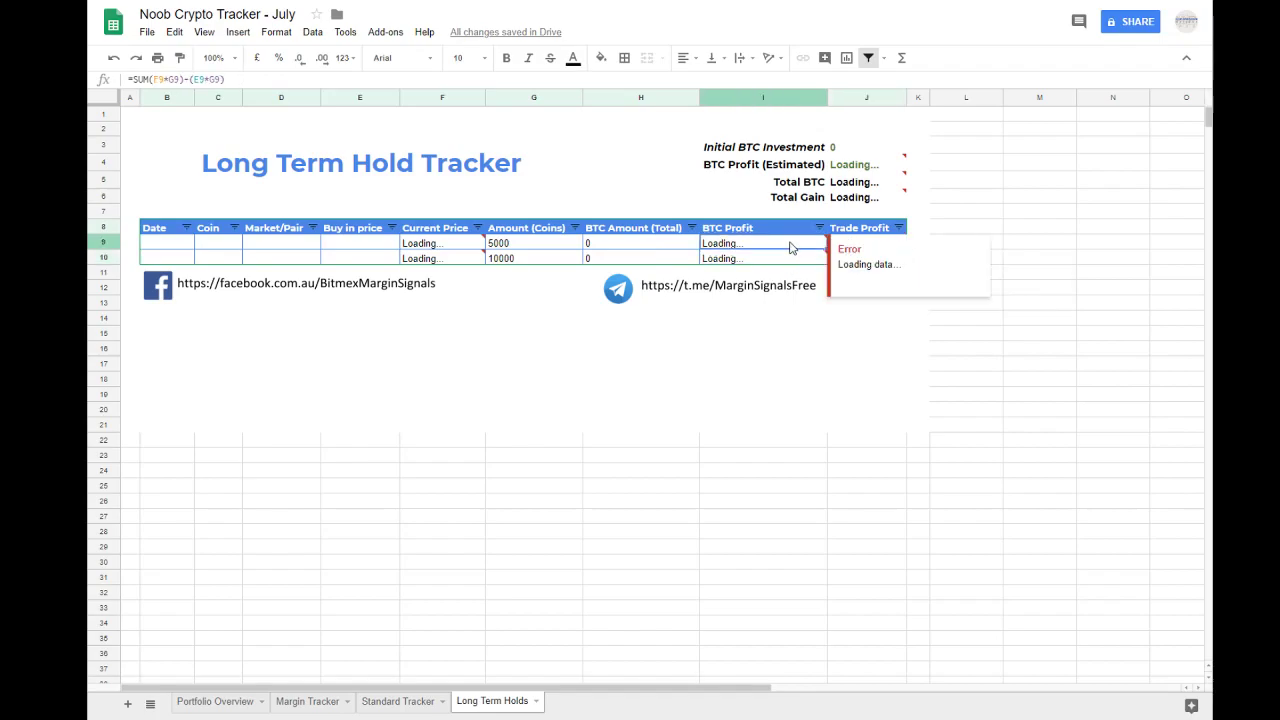
Step: Fill the first hold row with the date 07/07/2018, the coin VEN and the market BTC
{"action": "left_click", "coordinate": [172, 245]}
{"action": "type", "text": "07"}
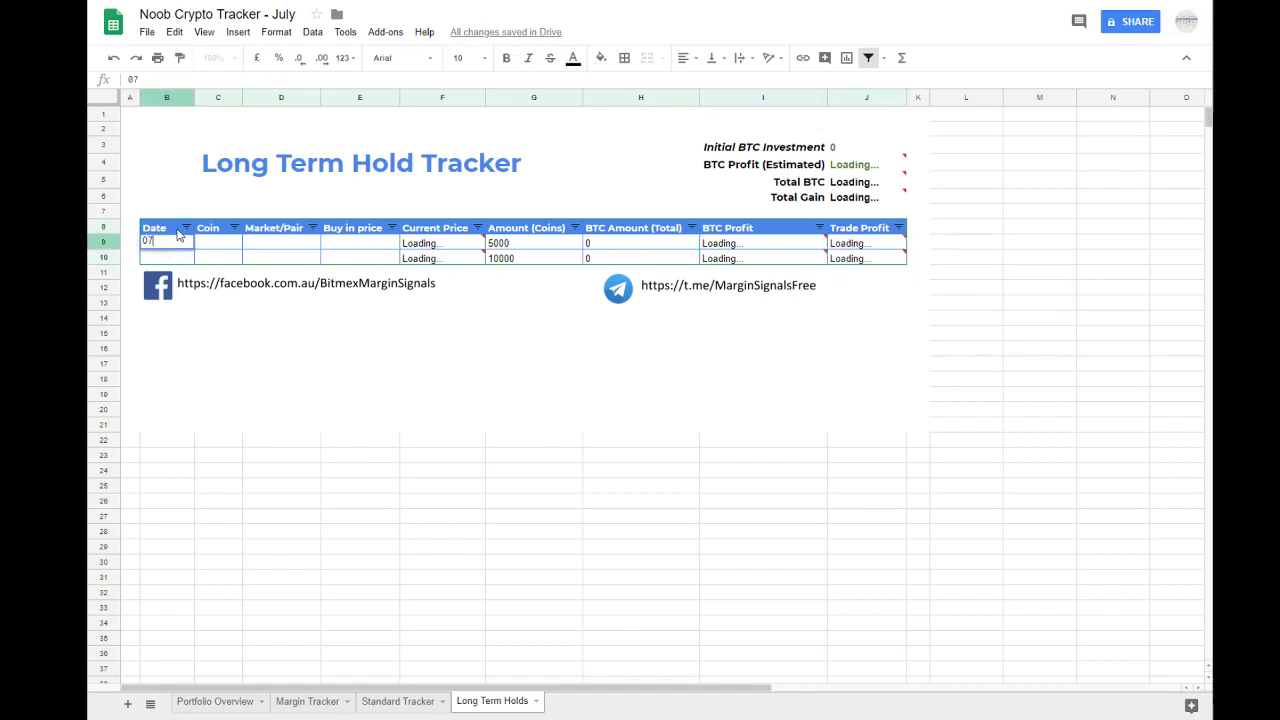
{"action": "type", "text": "/07/2018"}
{"action": "key", "text": "Tab"}
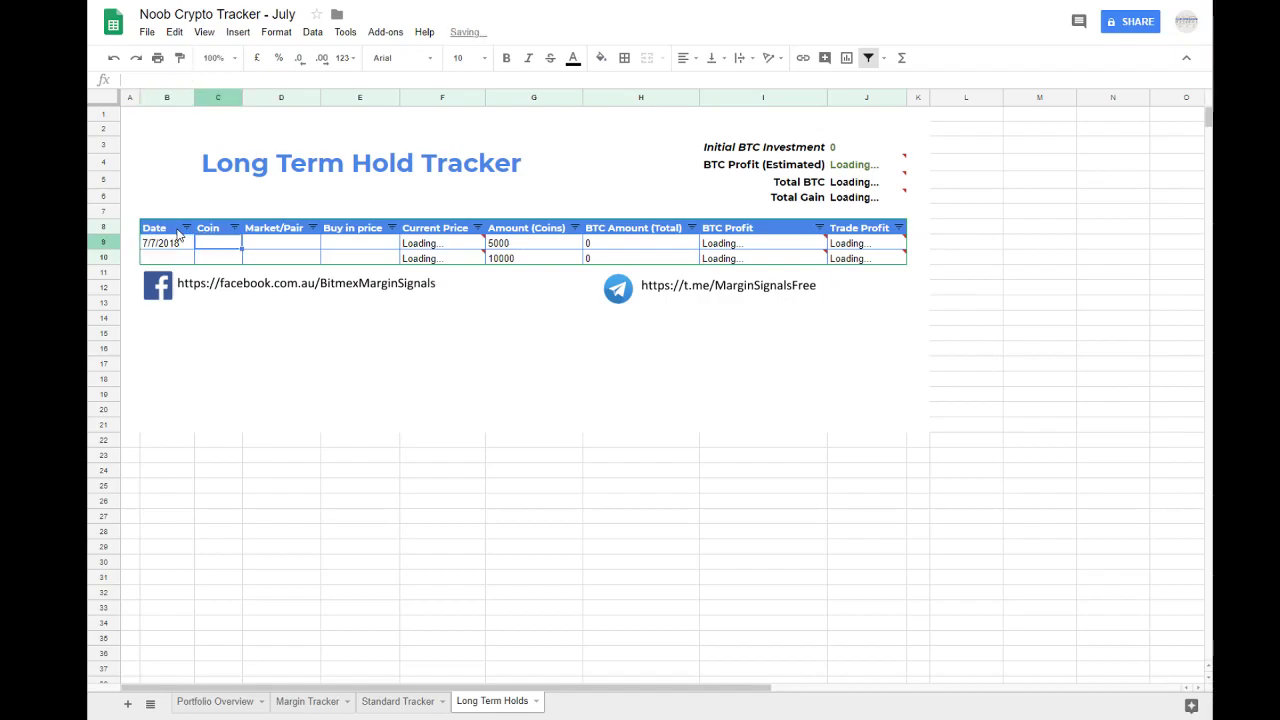
{"action": "type", "text": "VEN"}
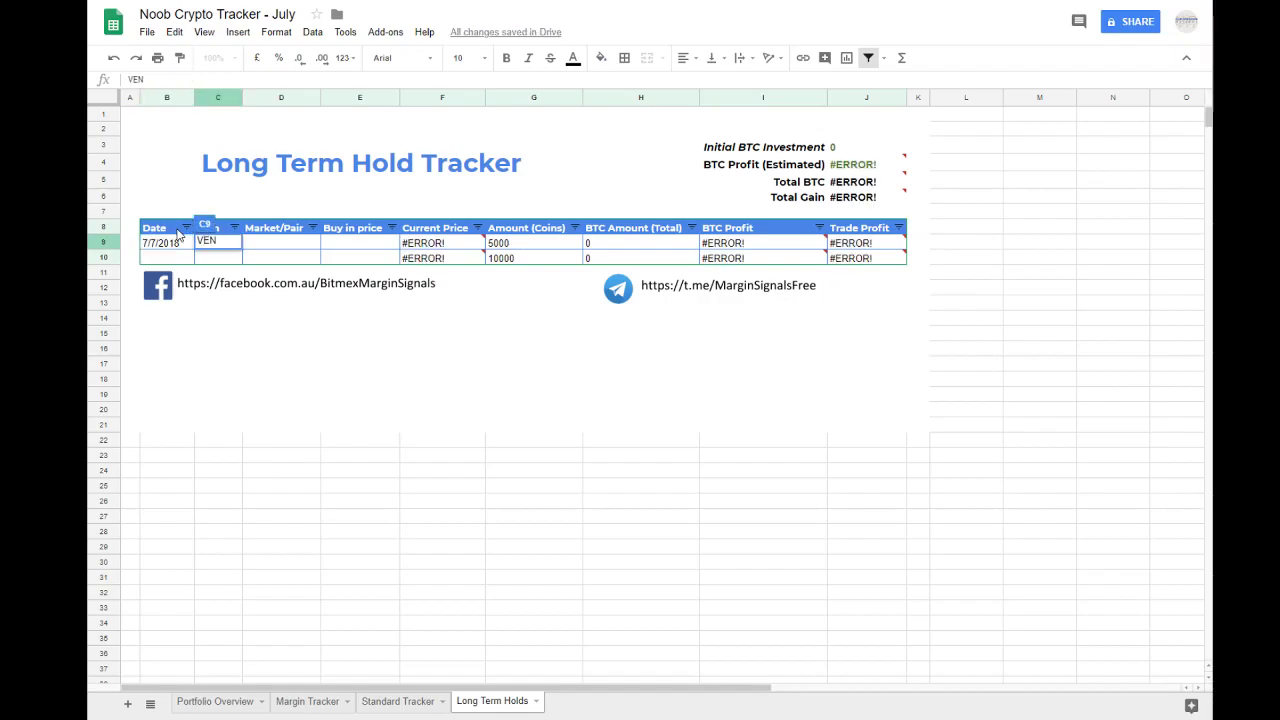
{"action": "key", "text": "Tab"}
{"action": "type", "text": "B"}
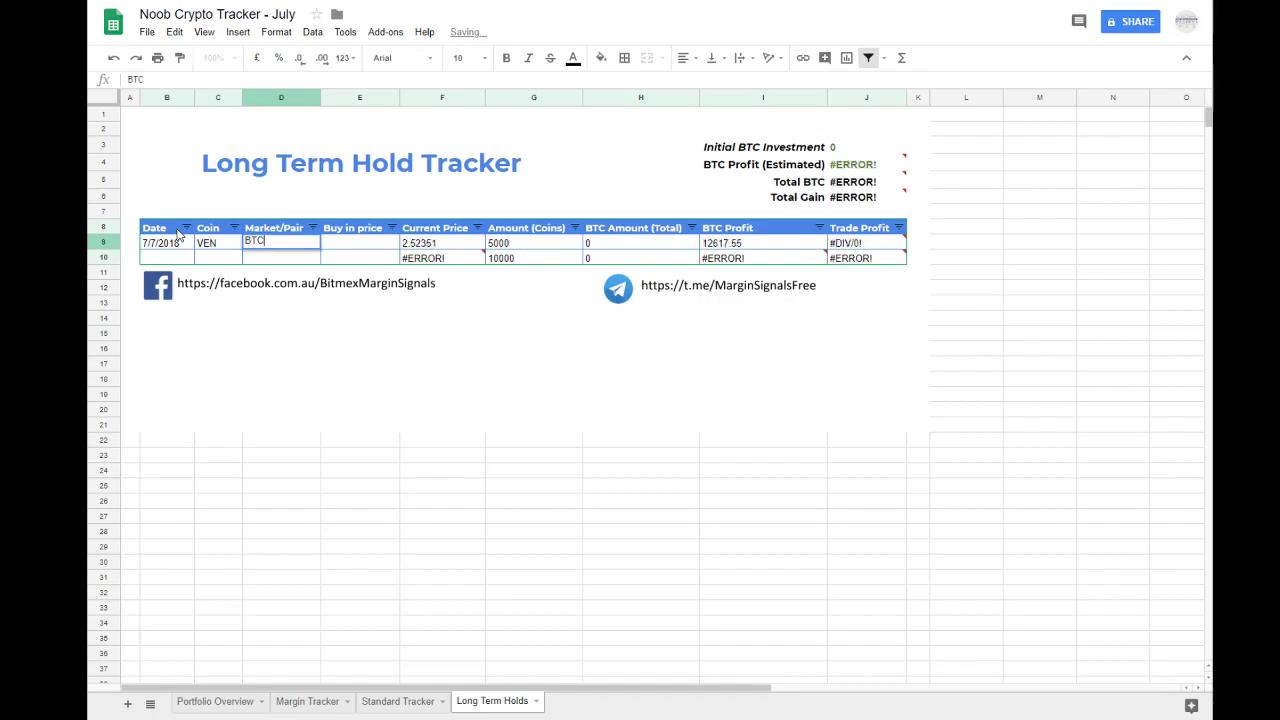
{"action": "key", "text": "Tab"}
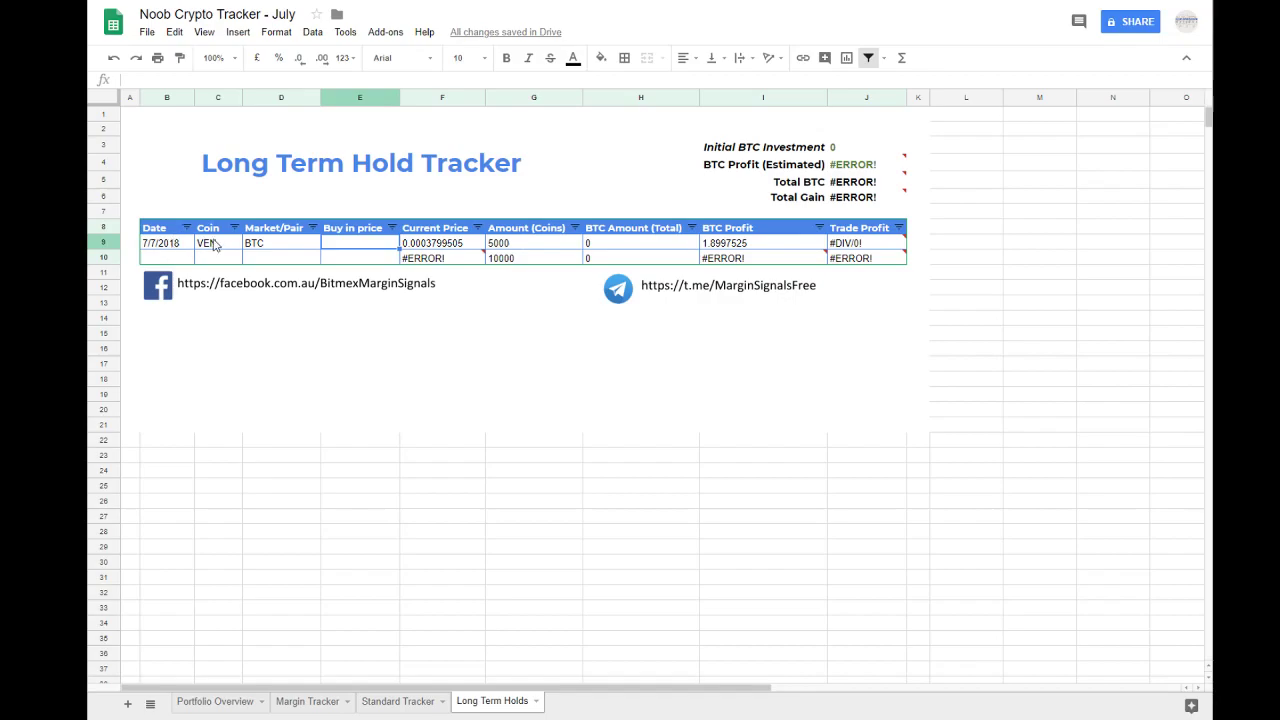
Step: Examine how the first hold's Current Price formula combines its Coin and Market/Pair cells
{"action": "left_click", "coordinate": [211, 245]}
{"action": "left_click", "coordinate": [255, 247]}
{"action": "left_click", "coordinate": [446, 246]}
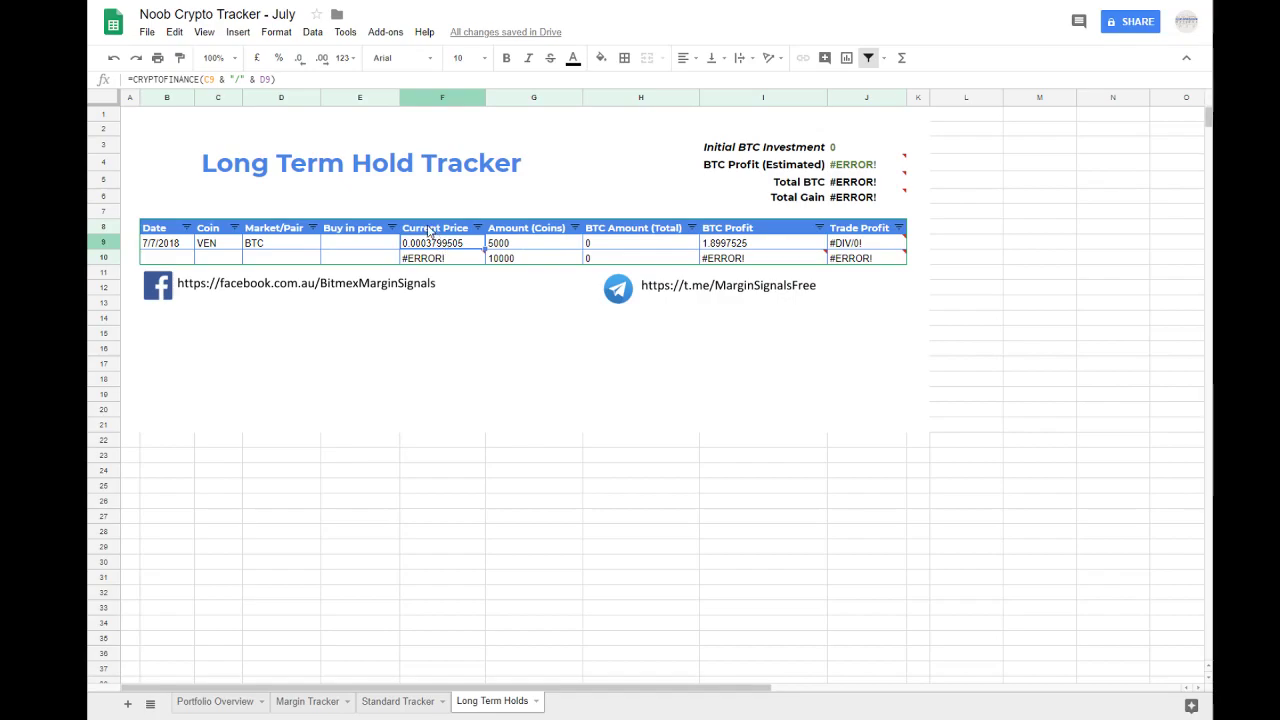
{"action": "double_click", "coordinate": [442, 246]}
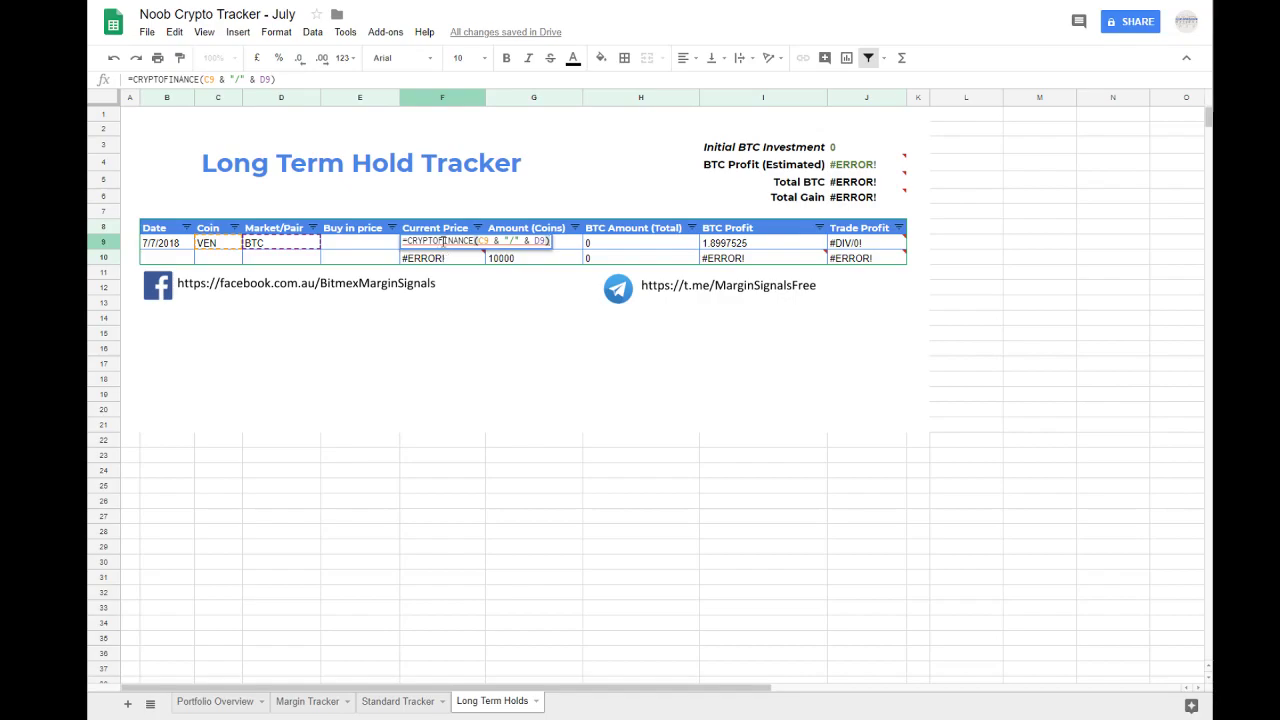
{"action": "double_click", "coordinate": [440, 241]}
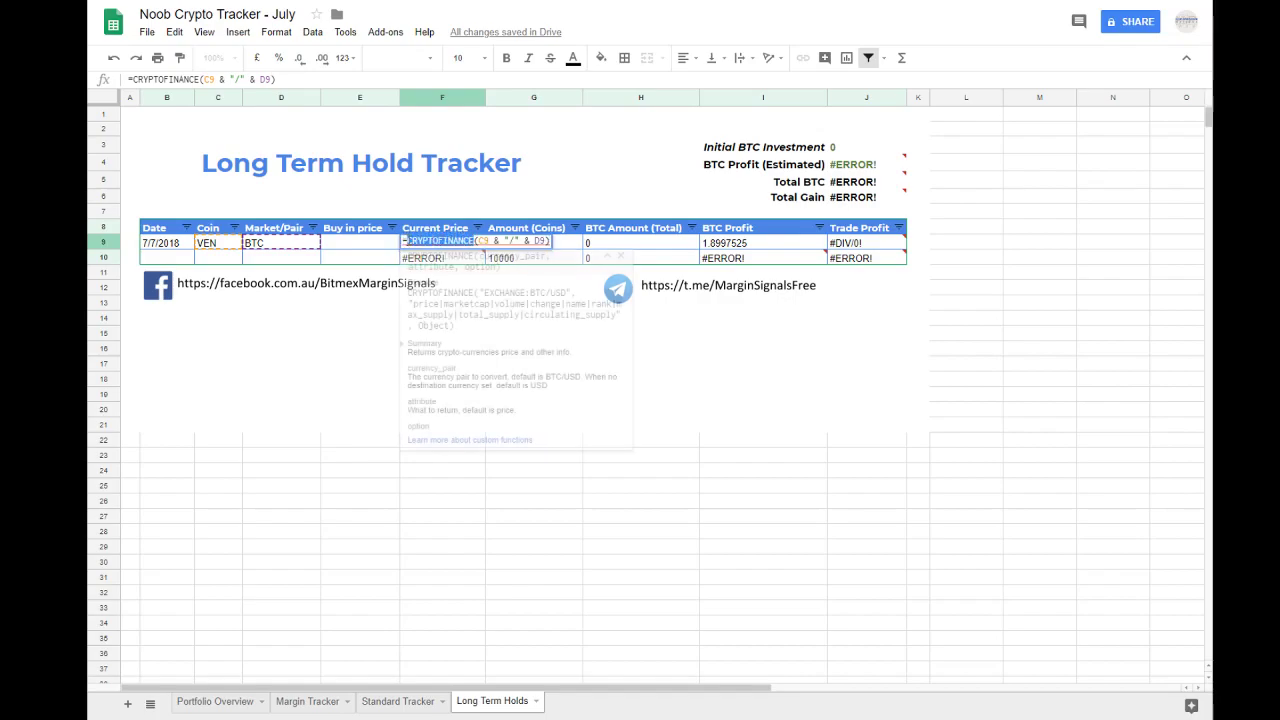
{"action": "key", "text": "Escape"}
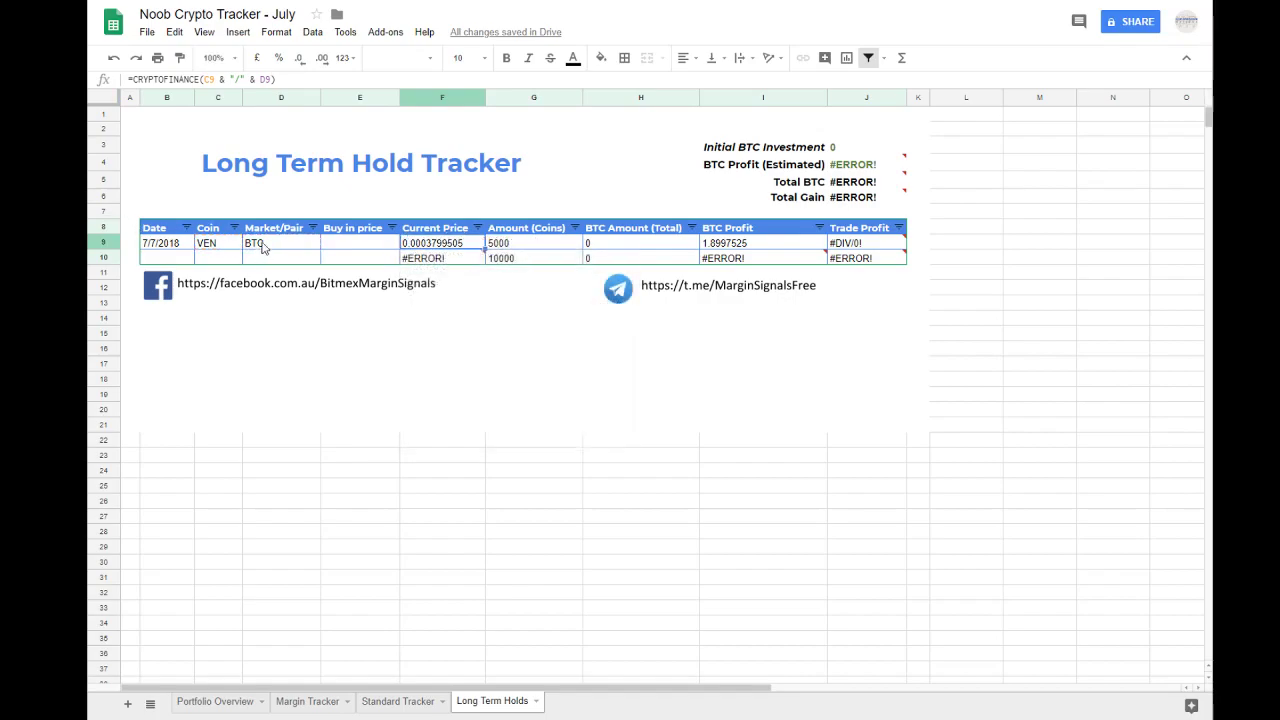
{"action": "double_click", "coordinate": [428, 245]}
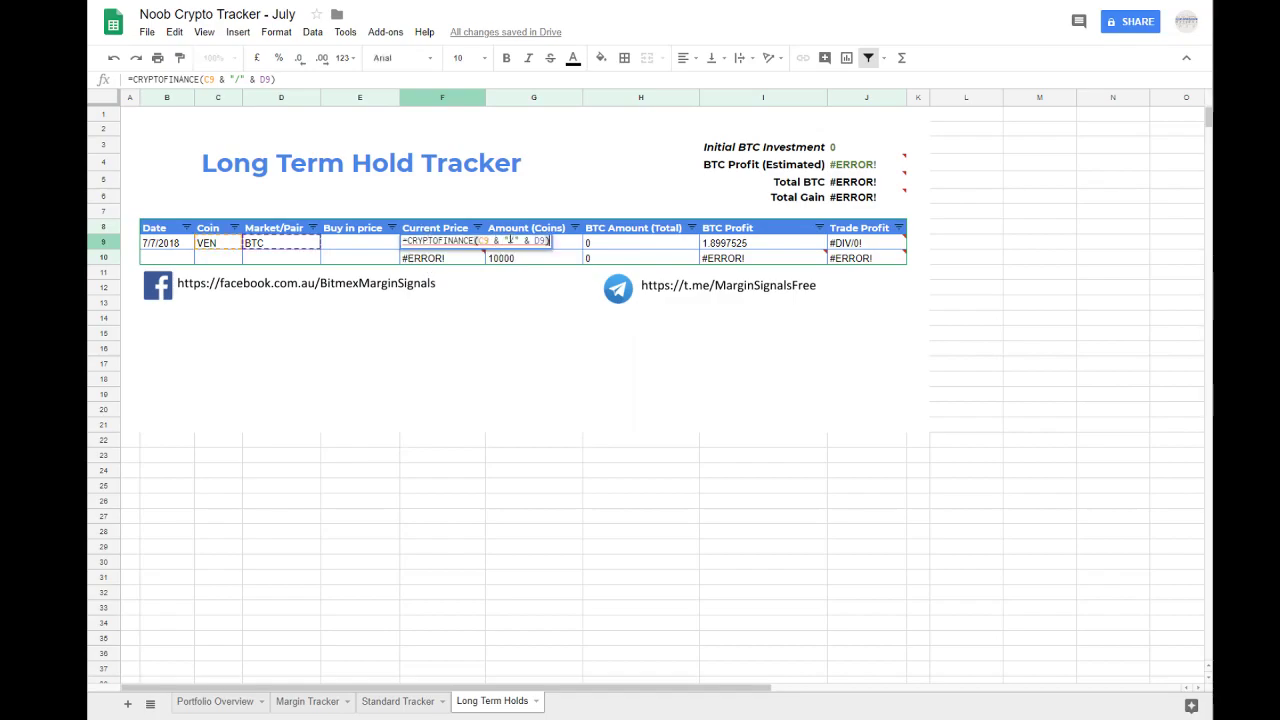
{"action": "key", "text": "Escape"}
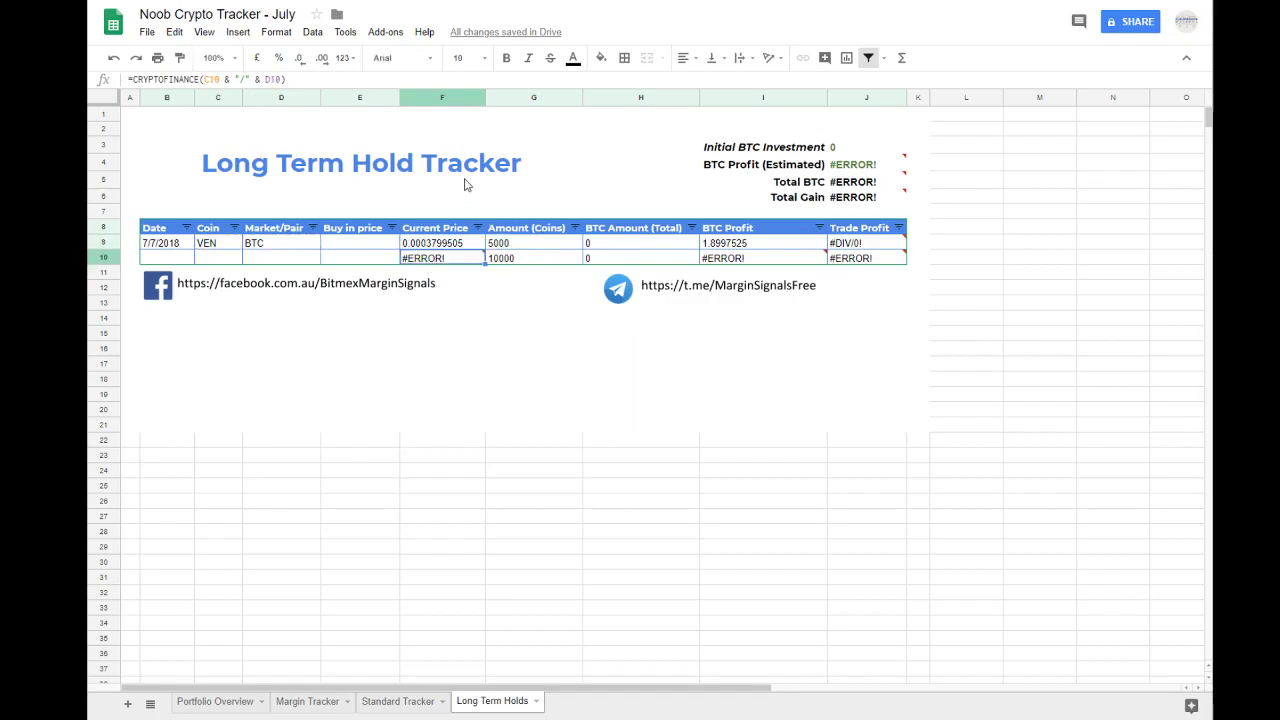
Step: Set the Buy in price of the VEN hold to 0.0001
{"action": "left_click", "coordinate": [362, 229]}
{"action": "left_click_drag", "start_coordinate": [229, 246], "coordinate": [276, 244]}
{"action": "left_click", "coordinate": [349, 249]}
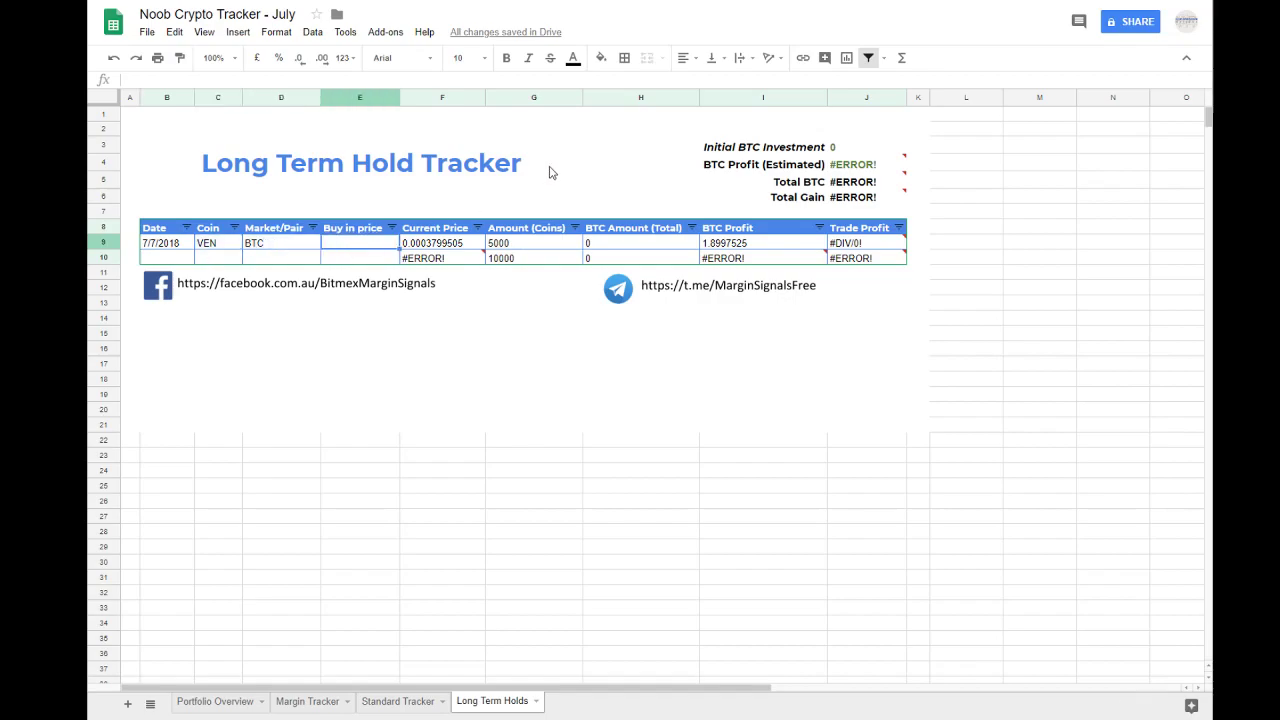
{"action": "type", "text": "0.0001"}
{"action": "key", "text": "Return"}
{"action": "key", "text": "Up"}
{"action": "key", "text": "Right"}
Step: Set the Amount (Coins) of the VEN hold to 550
{"action": "left_click", "coordinate": [488, 246]}
{"action": "left_click", "coordinate": [462, 246]}
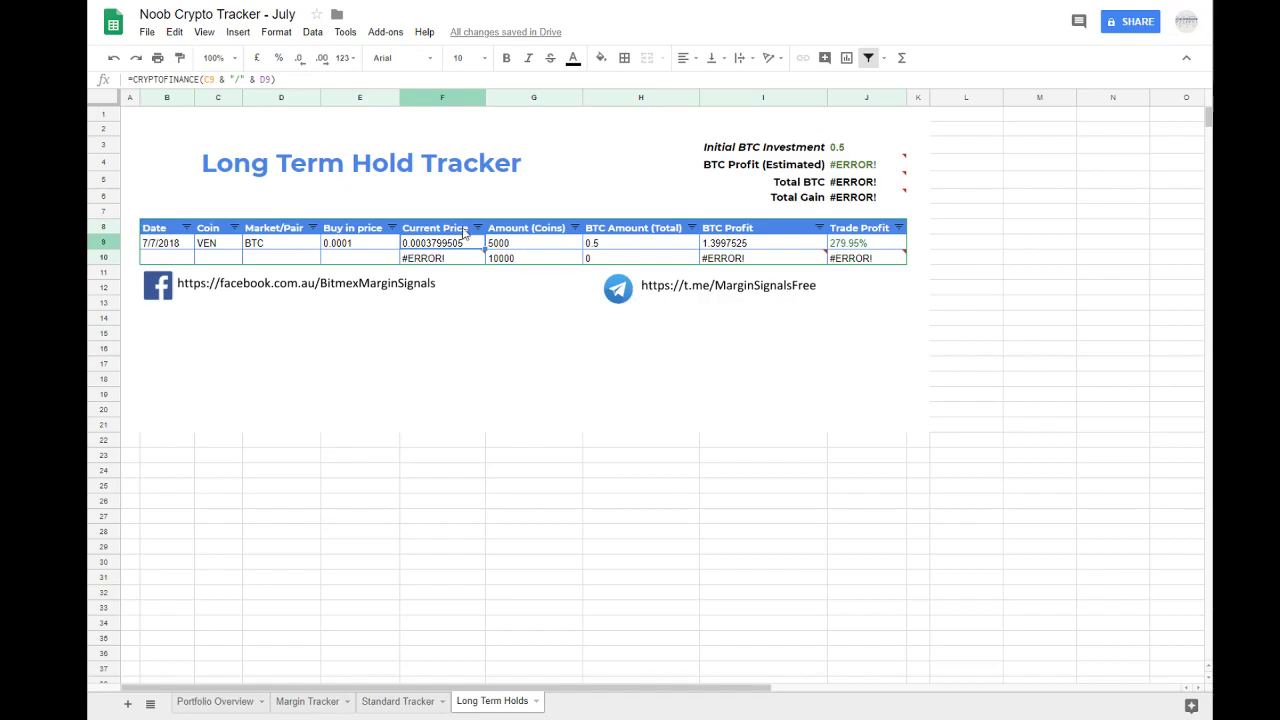
{"action": "left_click", "coordinate": [510, 246]}
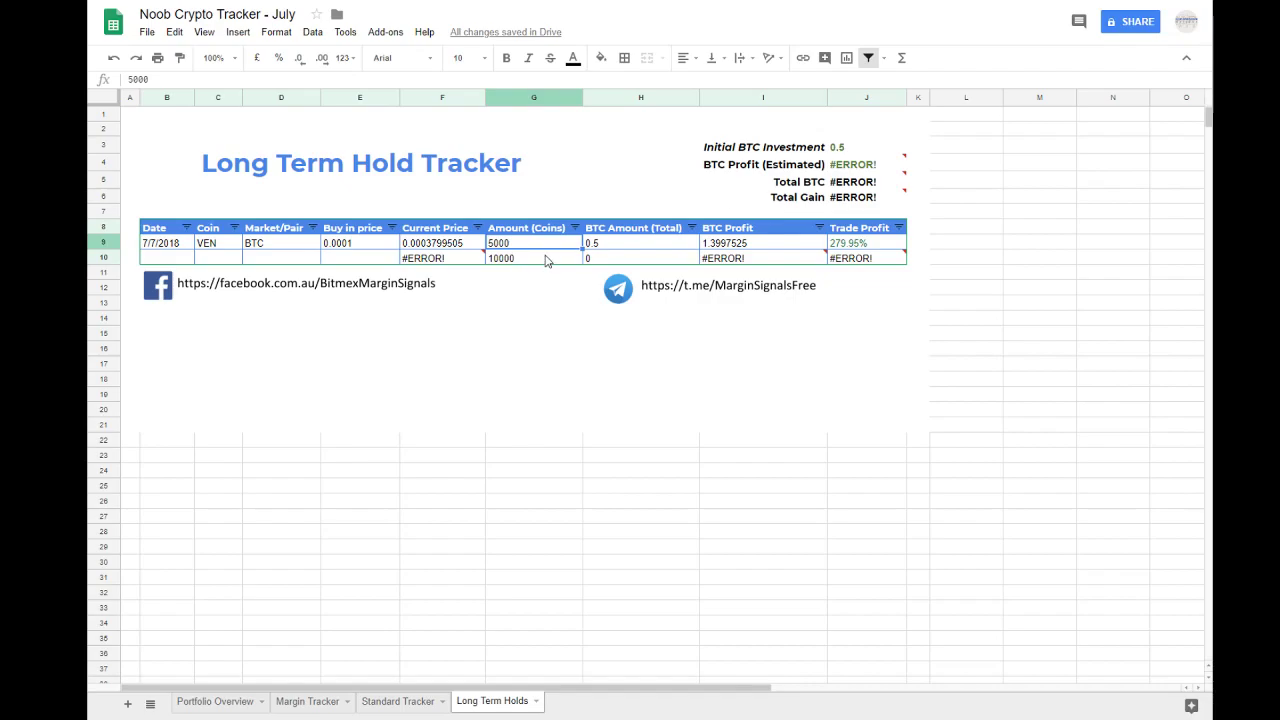
{"action": "type", "text": "550"}
{"action": "key", "text": "Return"}
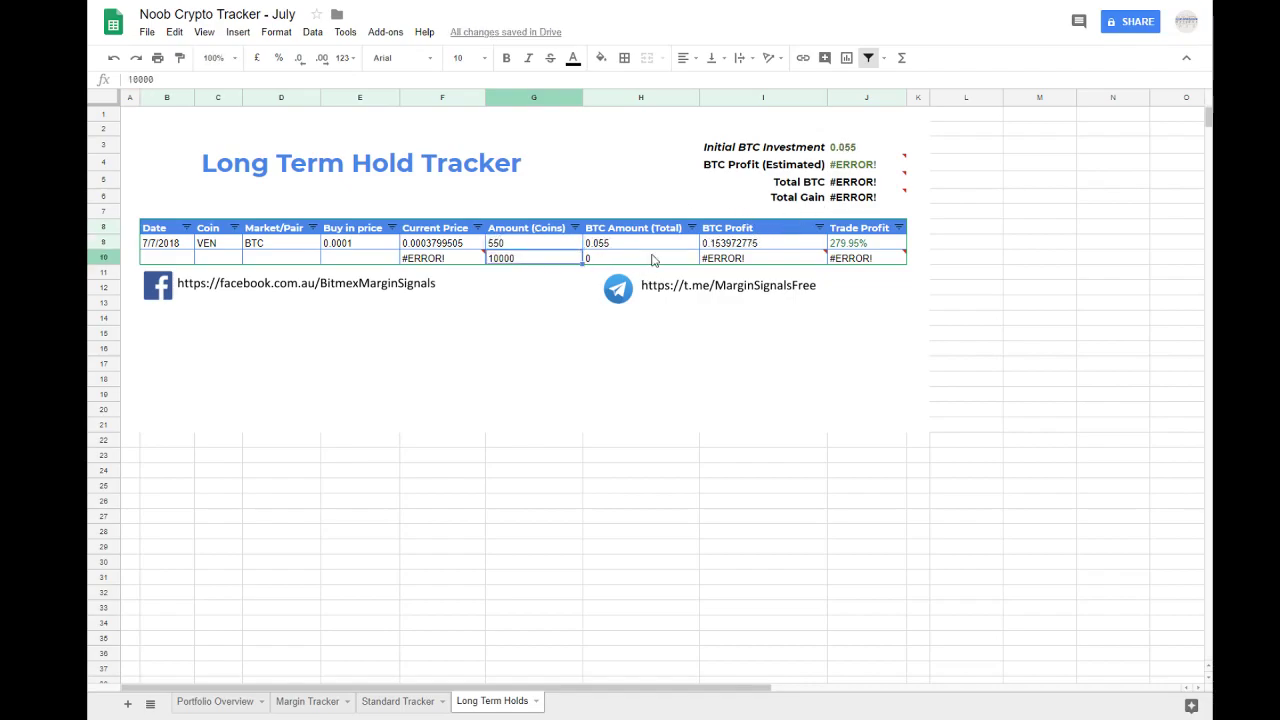
Step: Copy the VEN hold's Date through Buy in price cells into the second hold row
{"action": "left_click_drag", "start_coordinate": [186, 245], "coordinate": [333, 245]}
{"action": "key", "text": "ctrl+c"}
{"action": "left_click", "coordinate": [180, 262]}
{"action": "key", "text": "ctrl+v"}
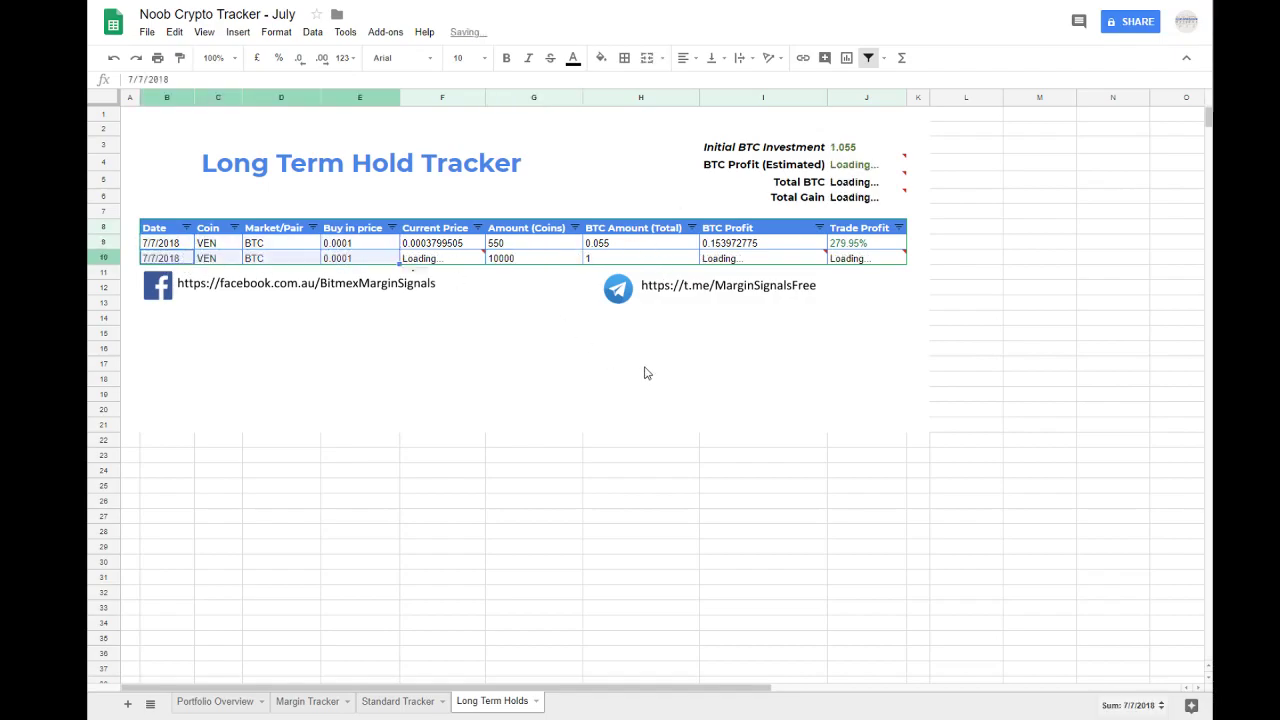
{"action": "left_click", "coordinate": [650, 366]}
Step: Check the Amount (Coins) and BTC Amount (Total) cells of the second hold
{"action": "left_click", "coordinate": [604, 257]}
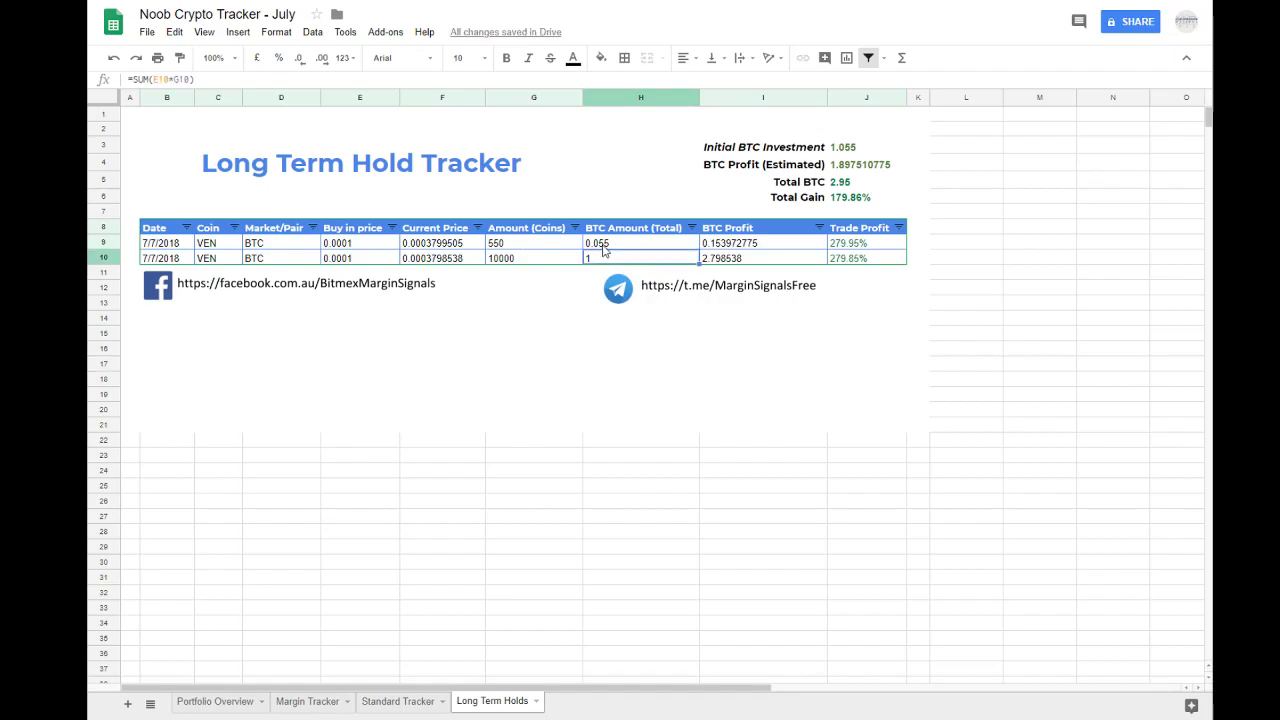
{"action": "key", "text": "Left"}
{"action": "key", "text": "Left"}
{"action": "key", "text": "Left"}
{"action": "key", "text": "Left"}
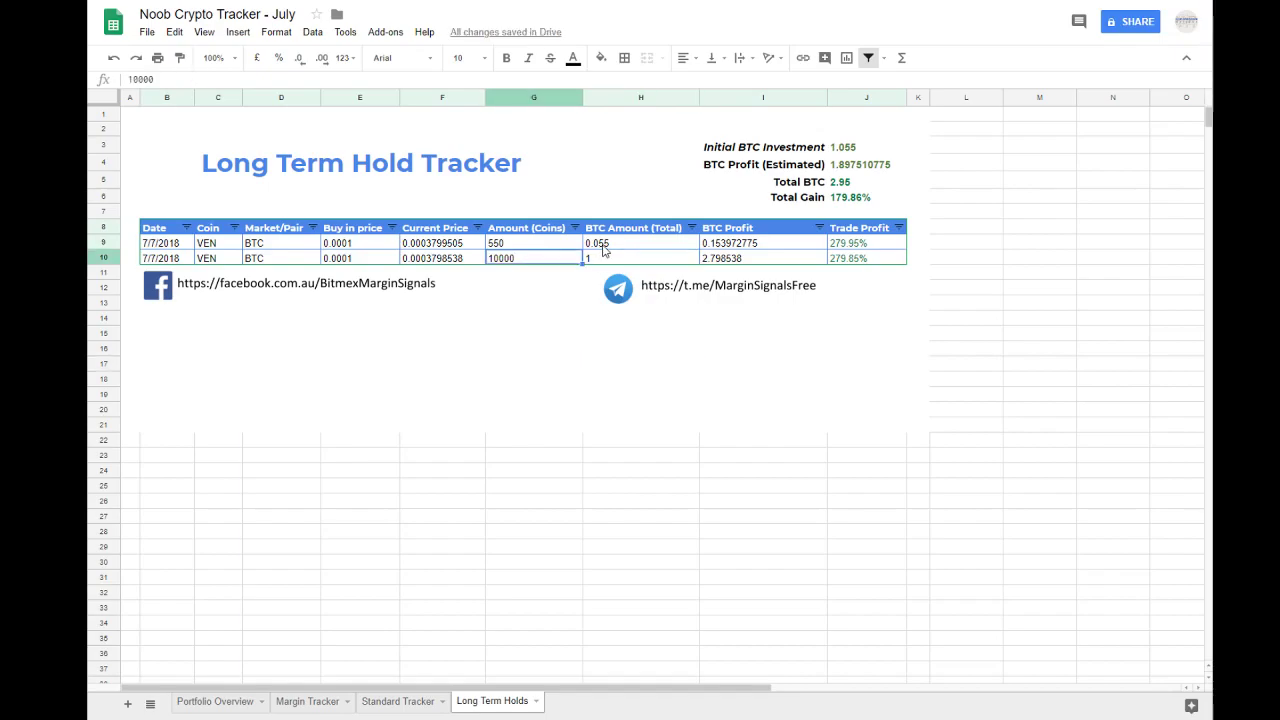
{"action": "key", "text": "Right"}
{"action": "key", "text": "Right"}
{"action": "key", "text": "Right"}
{"action": "key", "text": "Left"}
{"action": "key", "text": "Left"}
{"action": "key", "text": "Right"}
Step: Change the second hold's coin to ADA and inspect its Current Price formula
{"action": "left_click", "coordinate": [219, 262]}
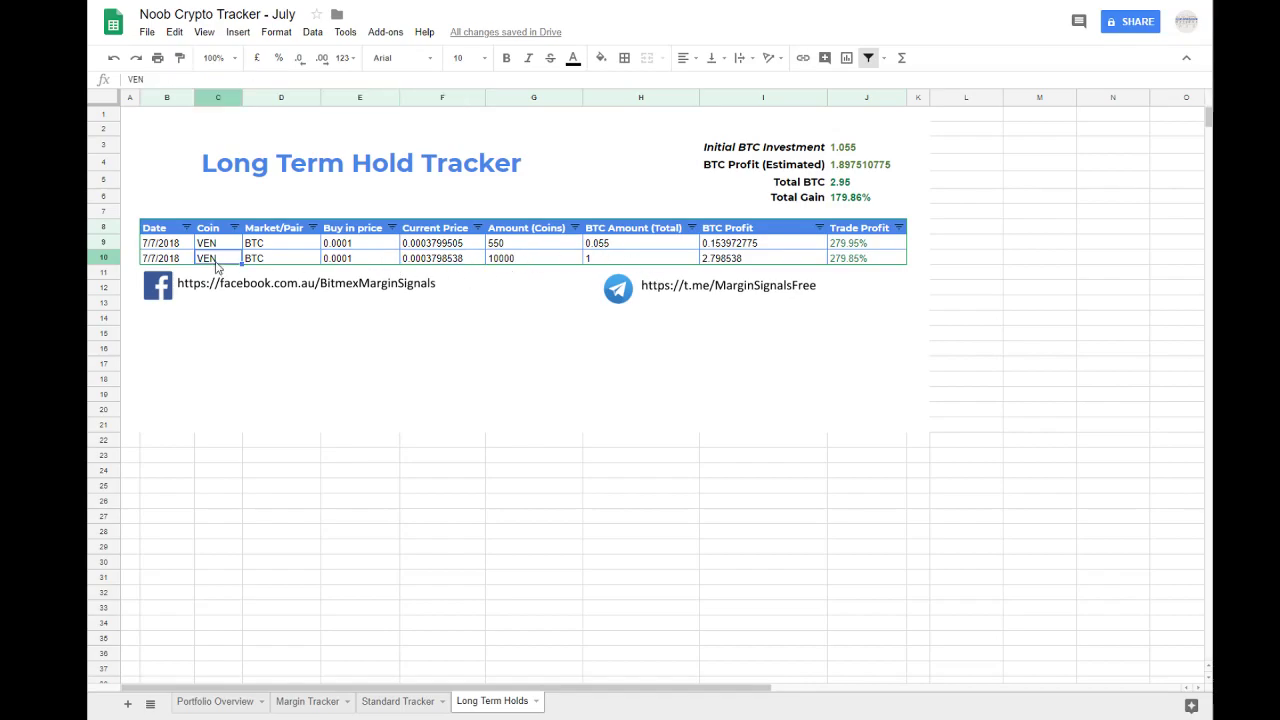
{"action": "type", "text": "ADA"}
{"action": "left_click", "coordinate": [249, 264]}
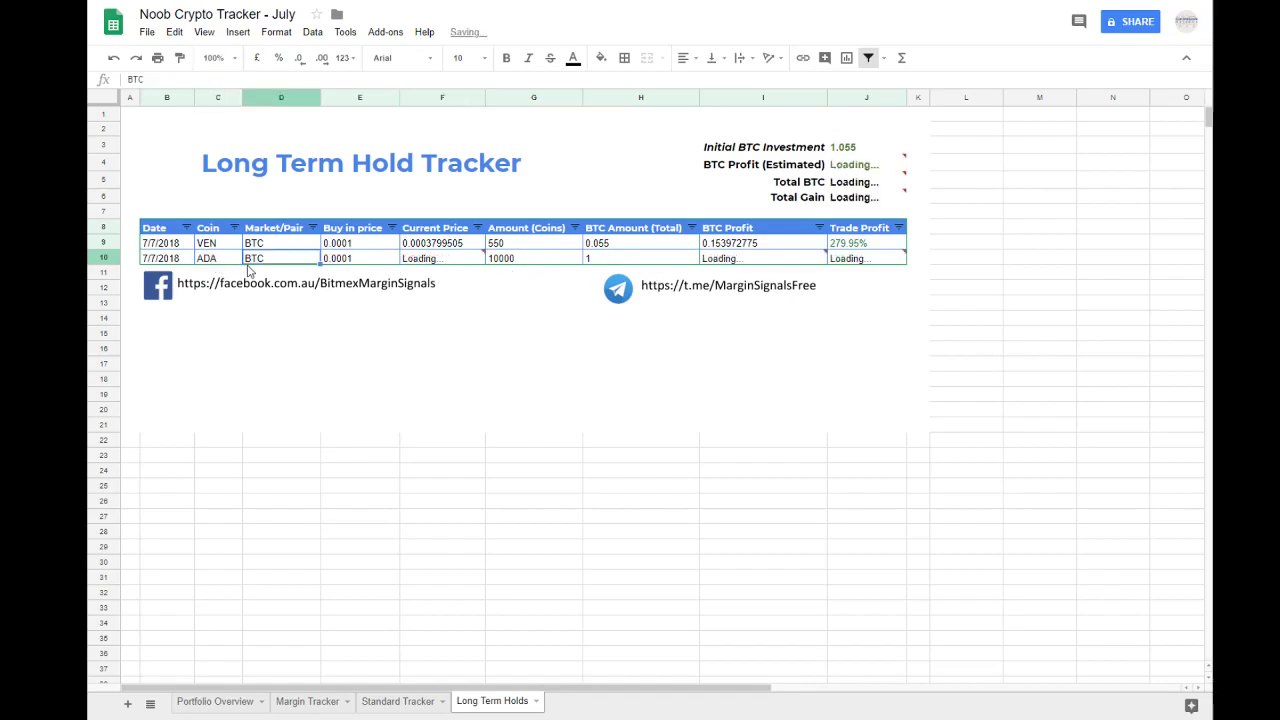
{"action": "double_click", "coordinate": [450, 258]}
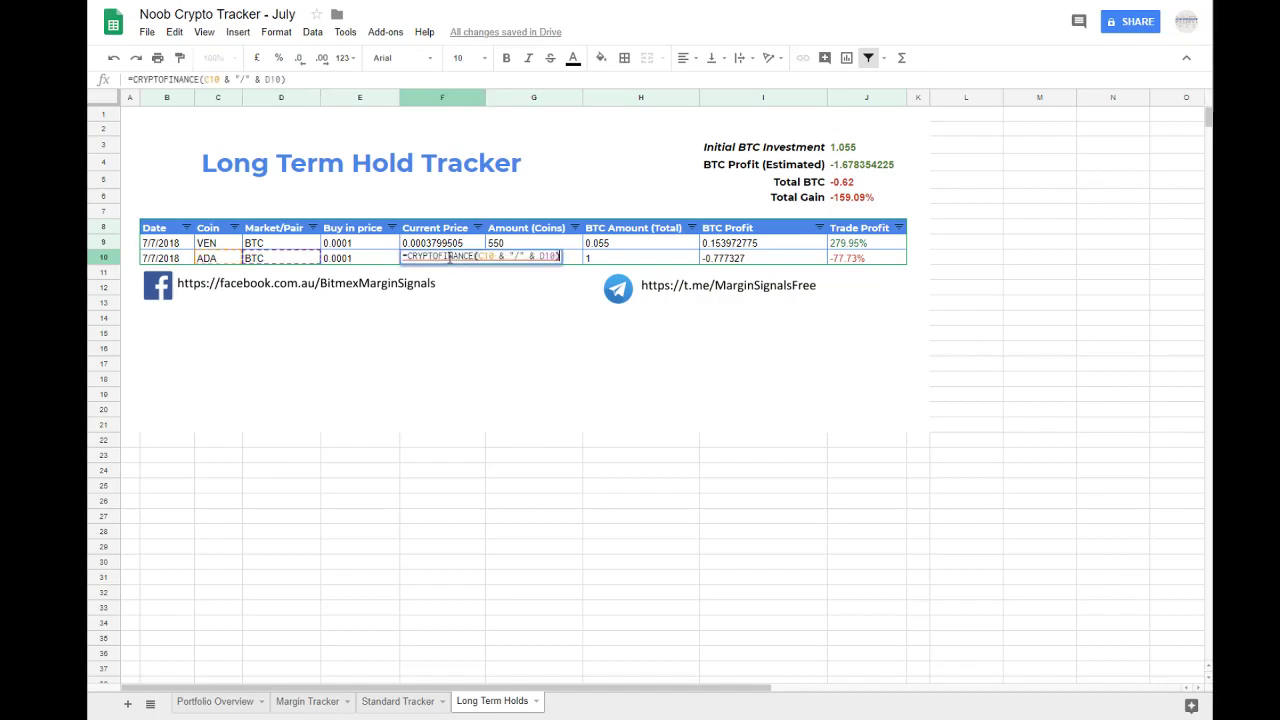
{"action": "key", "text": "Escape"}
Step: Copy the ADA hold's current price, 0.0000222673, into its Buy in price cell
{"action": "left_click", "coordinate": [465, 246]}
{"action": "left_click", "coordinate": [461, 258]}
{"action": "key", "text": "ctrl+c"}
{"action": "double_click", "coordinate": [369, 260]}
{"action": "left_click_drag", "start_coordinate": [380, 257], "coordinate": [338, 257]}
{"action": "key", "text": "ctrl+v"}
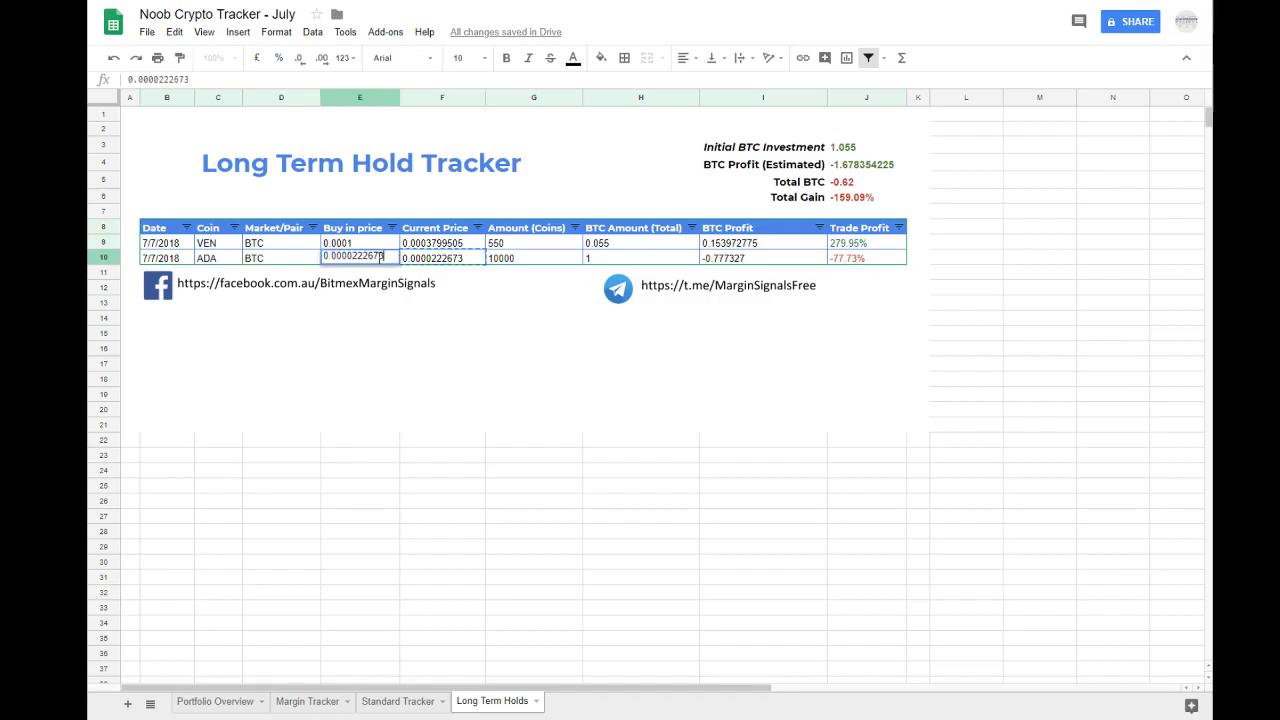
{"action": "left_click_drag", "start_coordinate": [357, 258], "coordinate": [487, 252]}
{"action": "key", "text": "Return"}
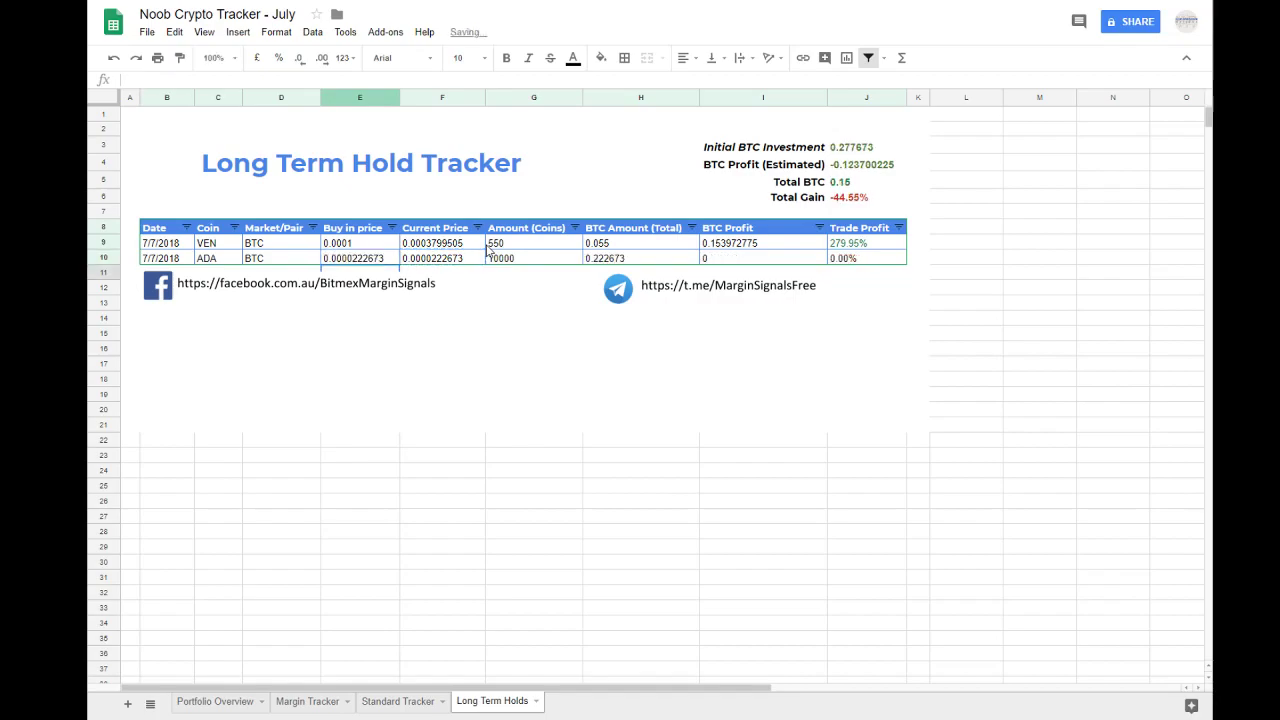
Step: Shorten the ADA hold's Buy in price to 0.00002
{"action": "double_click", "coordinate": [393, 257]}
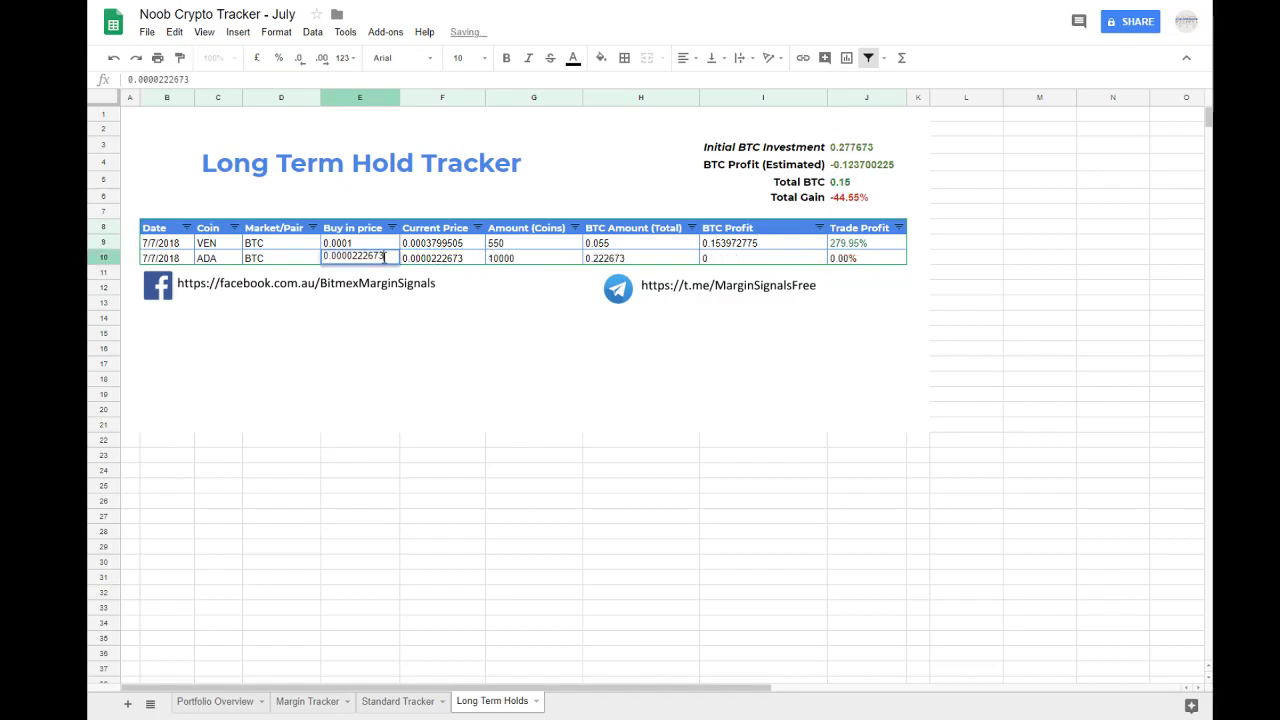
{"action": "left_click_drag", "start_coordinate": [390, 257], "coordinate": [355, 252]}
{"action": "key", "text": "BackSpace"}
{"action": "key", "text": "Return"}
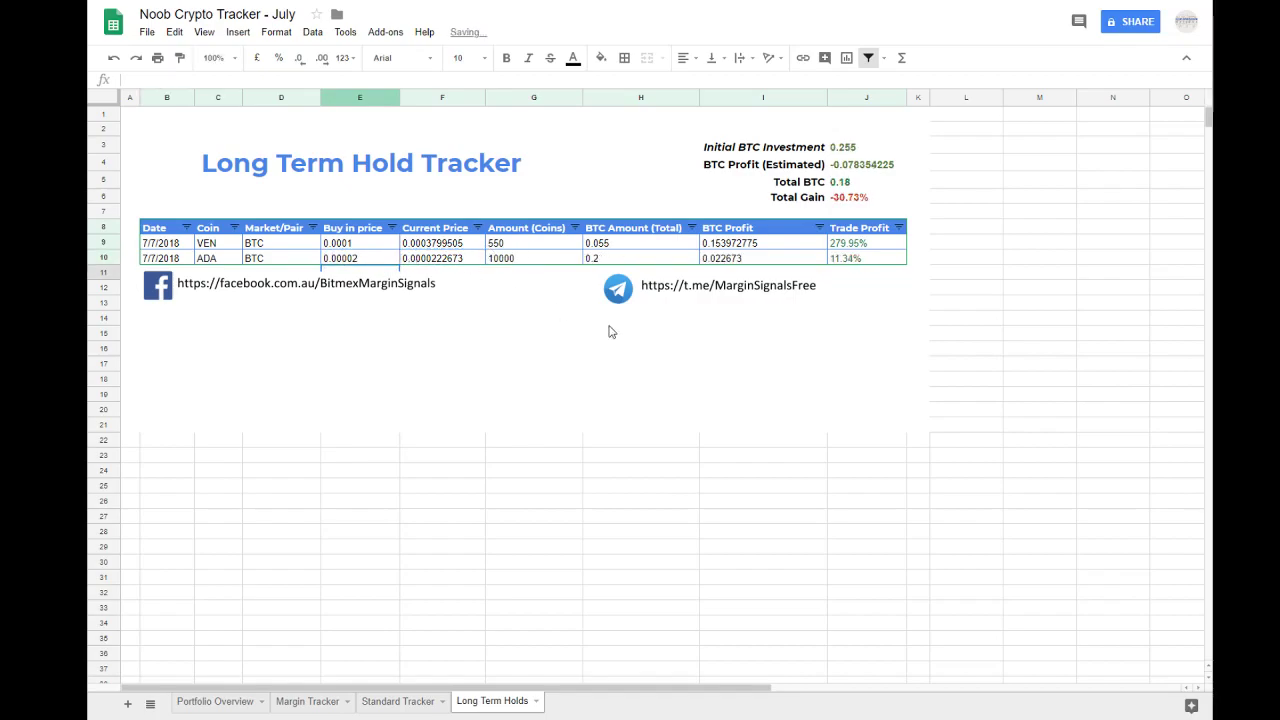
{"action": "left_click", "coordinate": [1107, 390]}
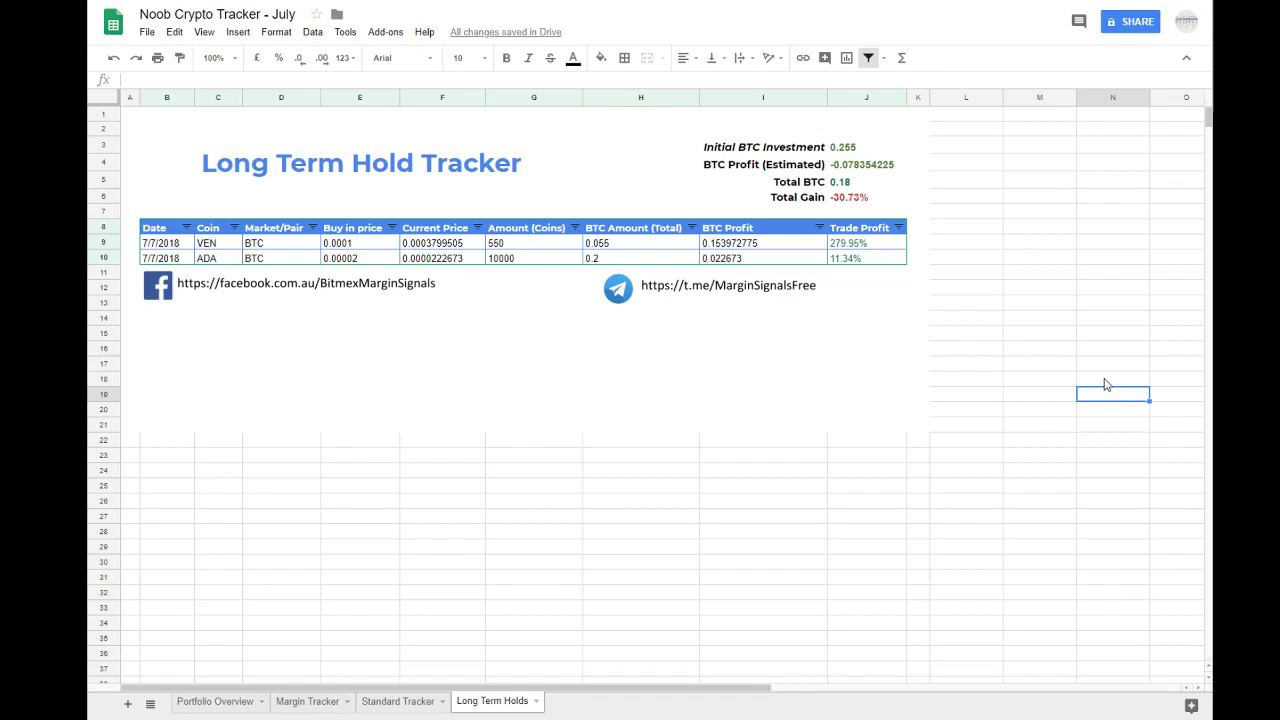
Step: Inspect the formulas behind Total Gain, Total BTC, Initial BTC Investment and BTC Profit (Estimated) in the hold tracker's summary
{"action": "left_click", "coordinate": [1106, 366]}
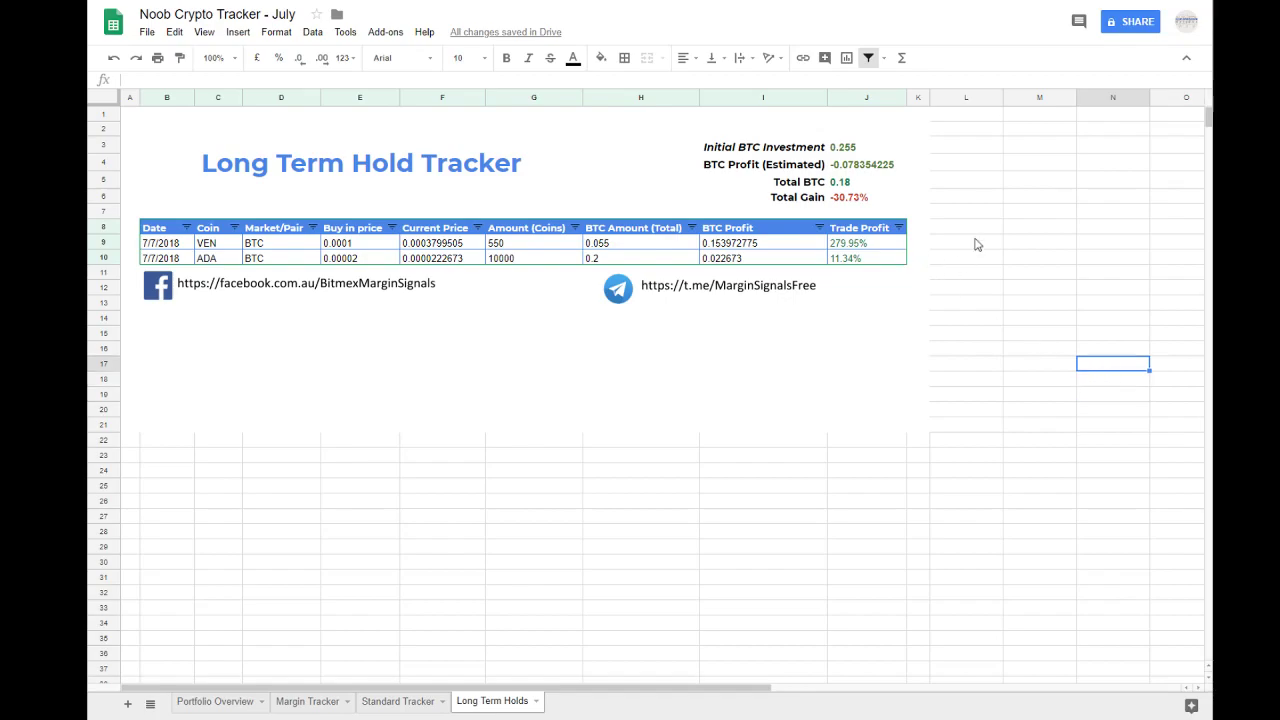
{"action": "double_click", "coordinate": [862, 200]}
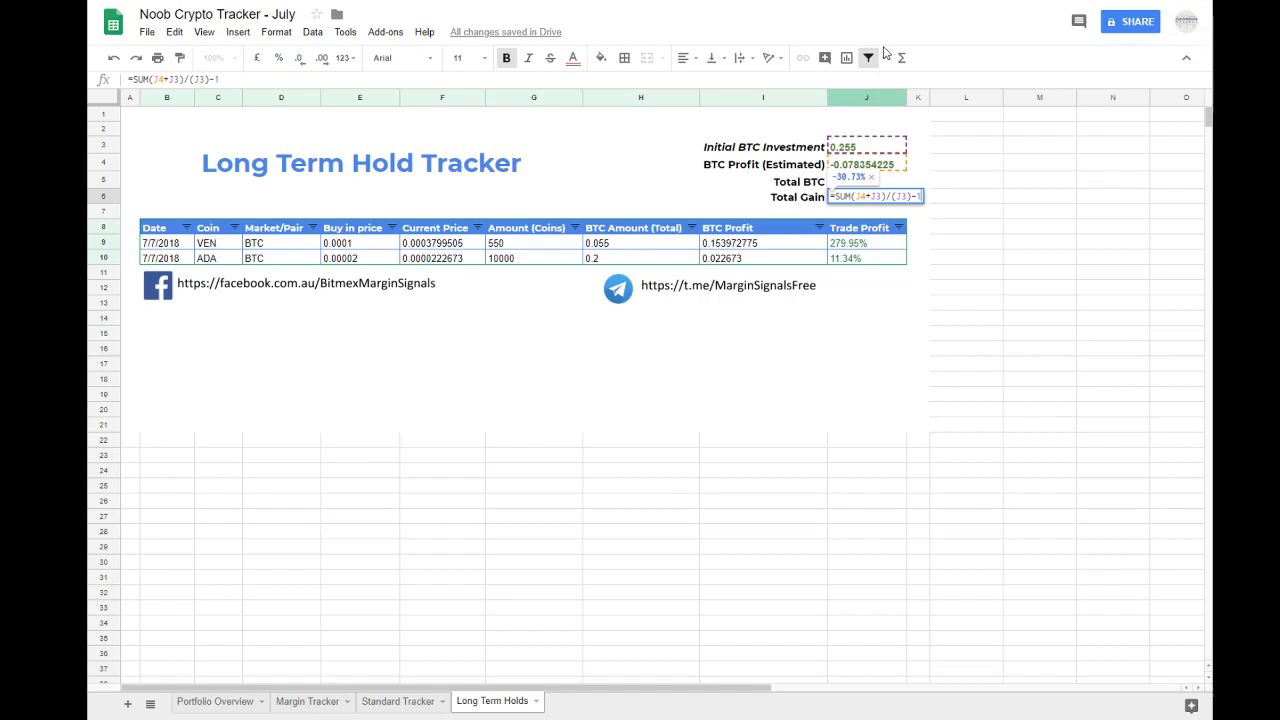
{"action": "key", "text": "Return"}
{"action": "double_click", "coordinate": [855, 179]}
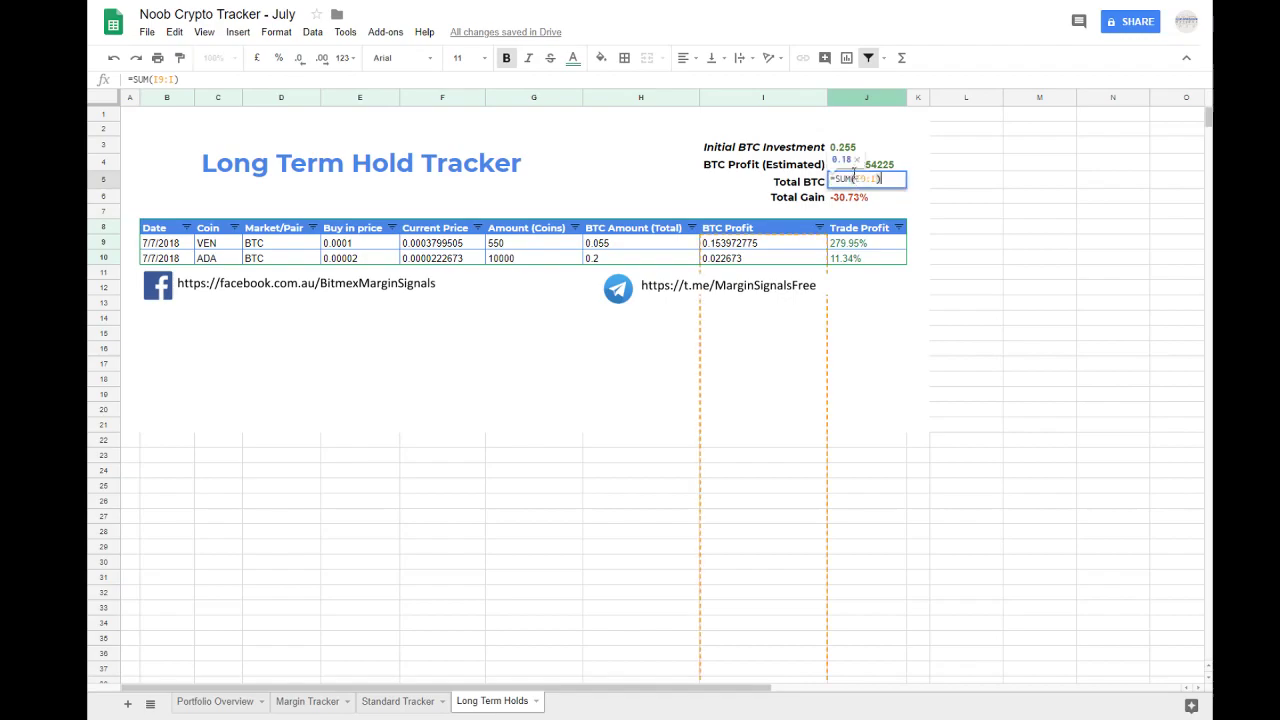
{"action": "double_click", "coordinate": [877, 164]}
{"action": "key", "text": "Return"}
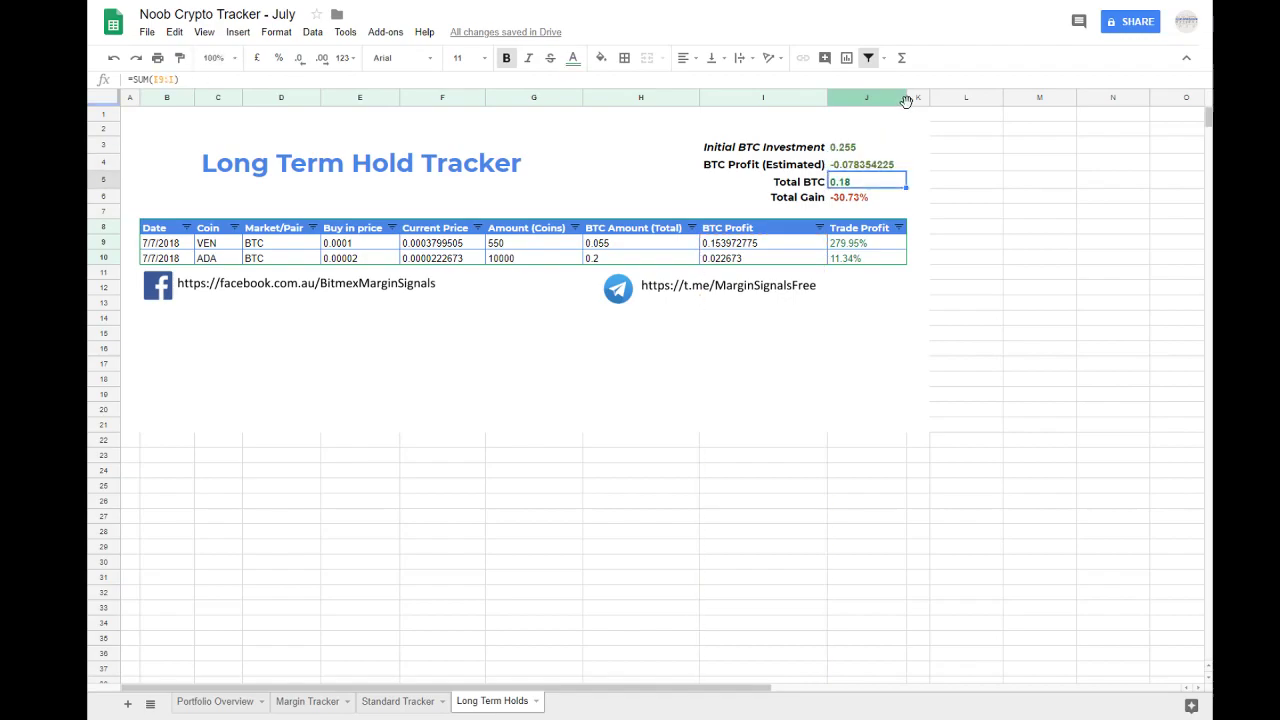
{"action": "double_click", "coordinate": [866, 146]}
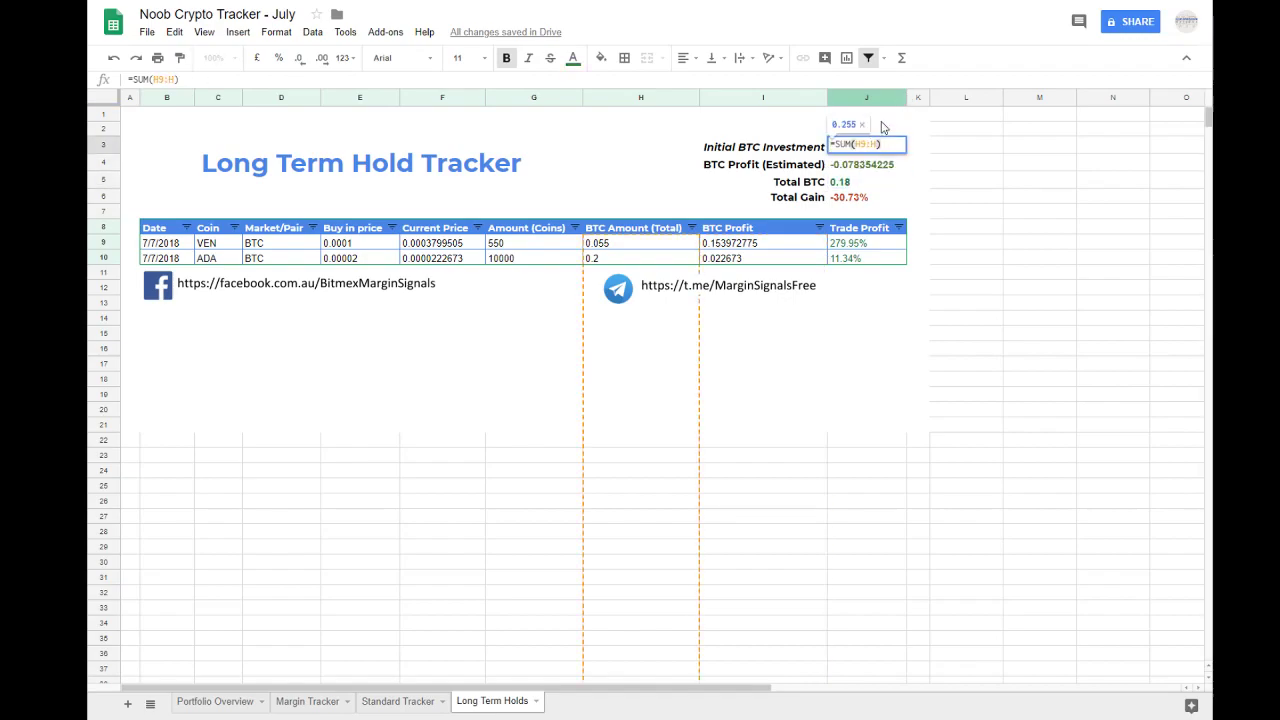
{"action": "key", "text": "Return"}
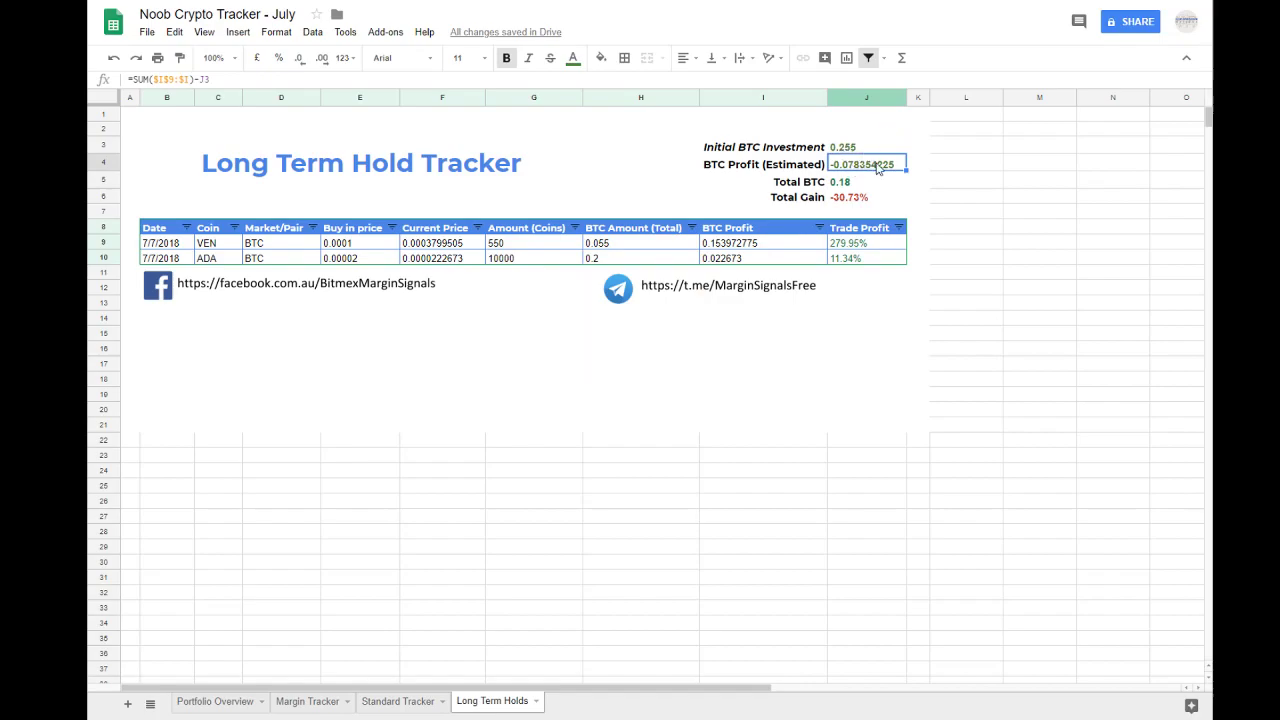
{"action": "double_click", "coordinate": [880, 164]}
{"action": "key", "text": "Return"}
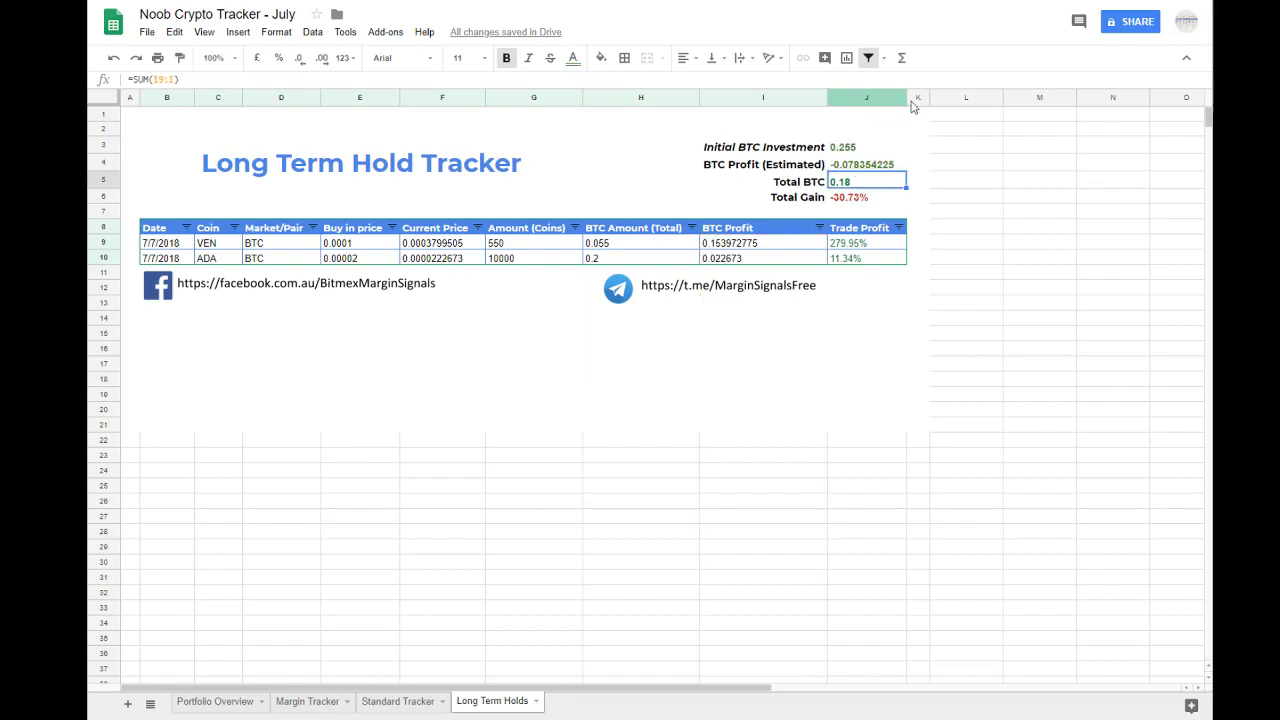
Step: Remove the J3 subtraction from the BTC Profit (Estimated) formula, leaving =SUM($I$9:$I)
{"action": "double_click", "coordinate": [873, 164]}
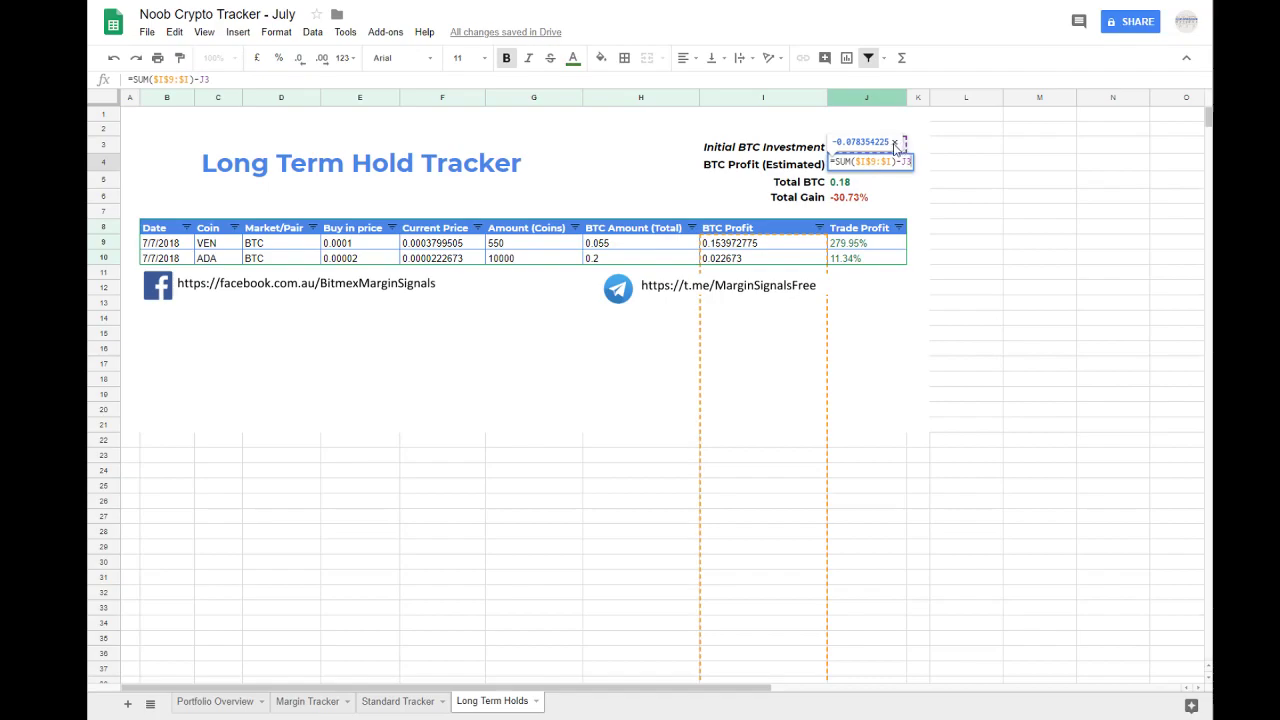
{"action": "left_click", "coordinate": [850, 163]}
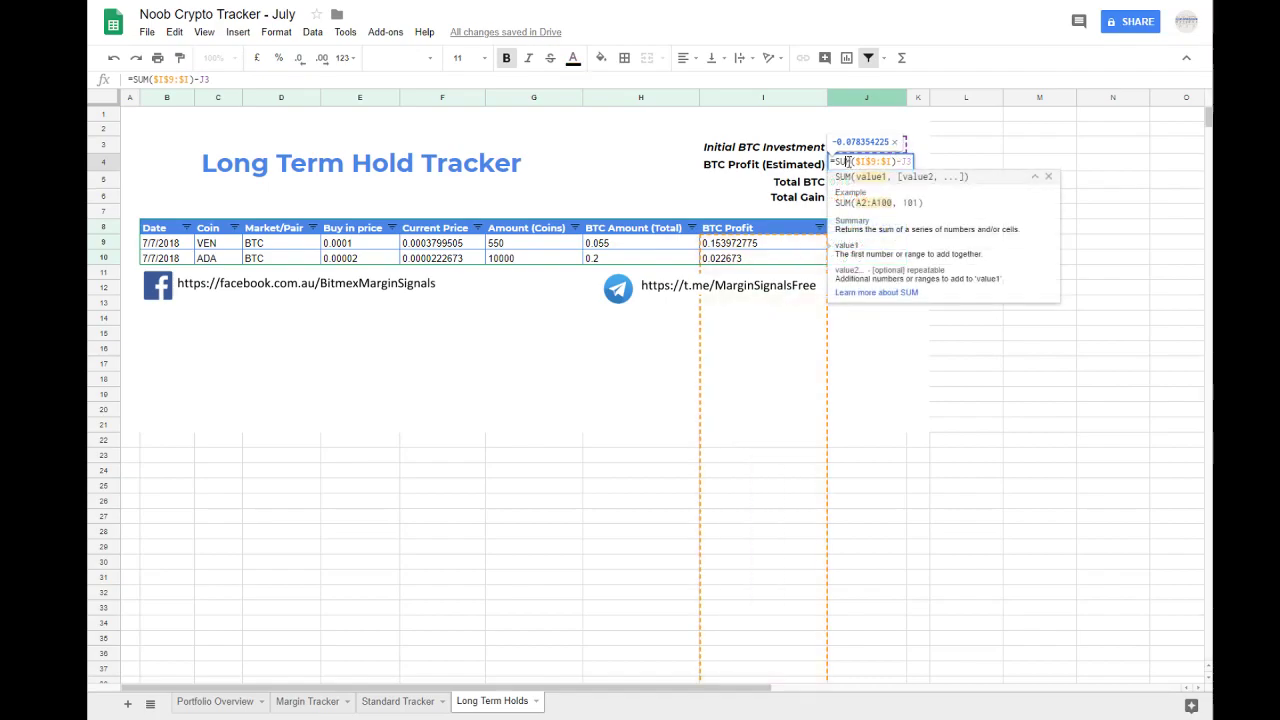
{"action": "left_click", "coordinate": [906, 161]}
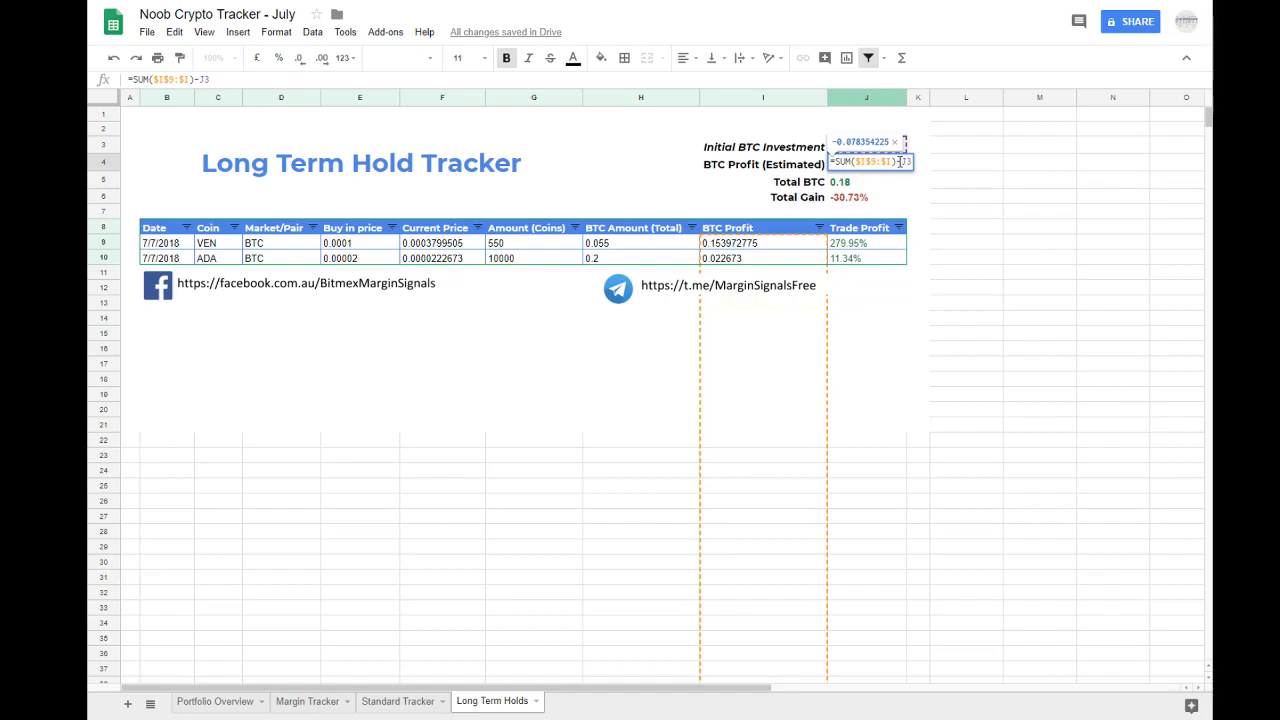
{"action": "left_click_drag", "start_coordinate": [904, 161], "coordinate": [940, 161]}
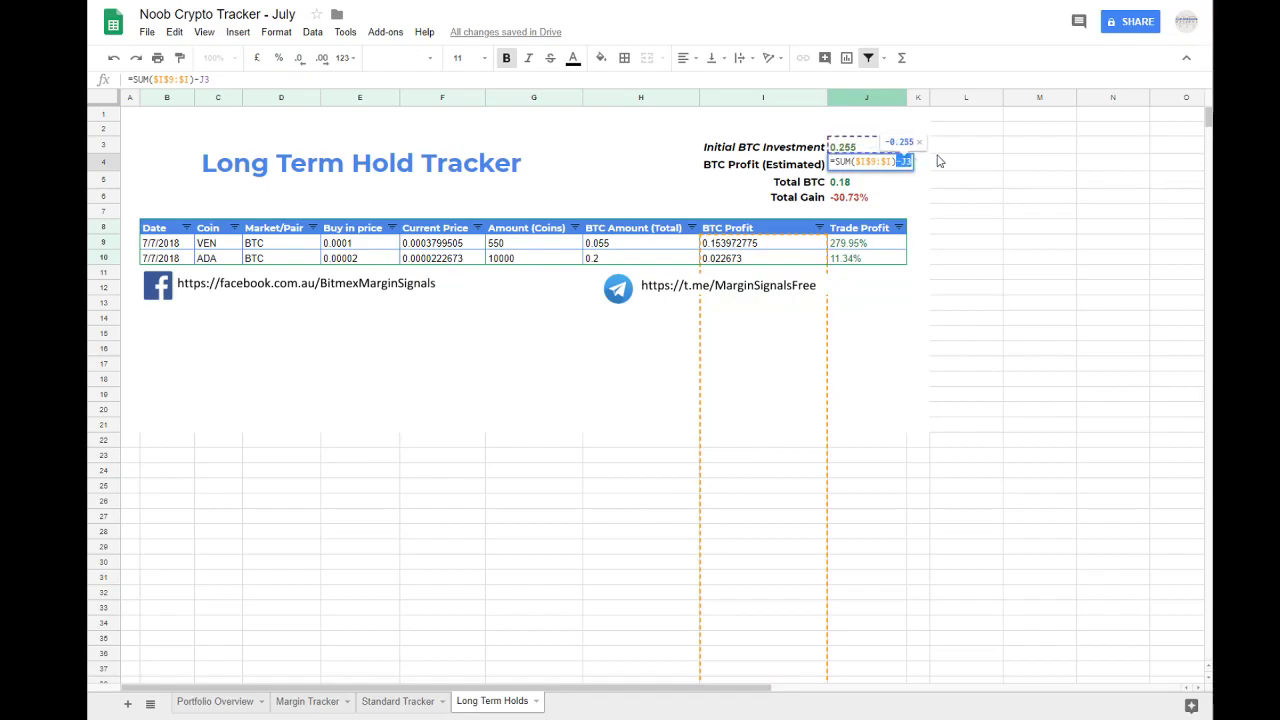
{"action": "key", "text": "BackSpace"}
{"action": "key", "text": "Return"}
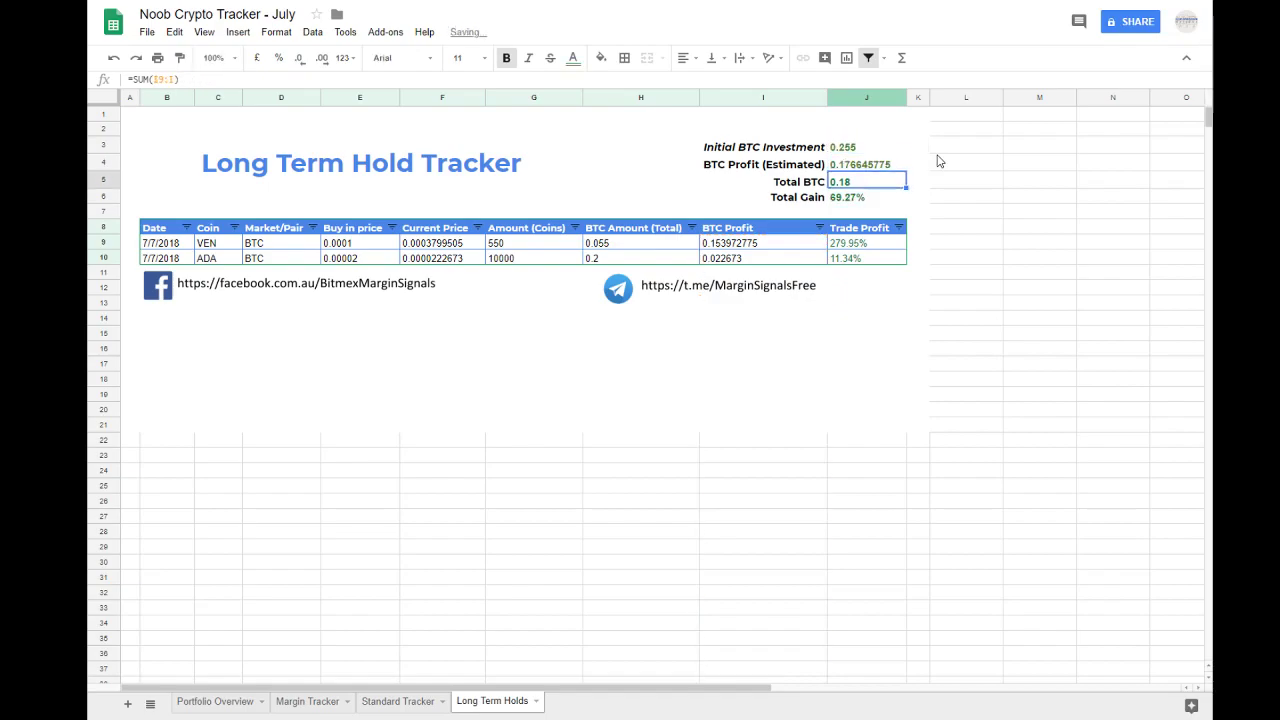
Step: Recheck the formulas of Initial BTC Investment and BTC Profit (Estimated)
{"action": "double_click", "coordinate": [864, 146]}
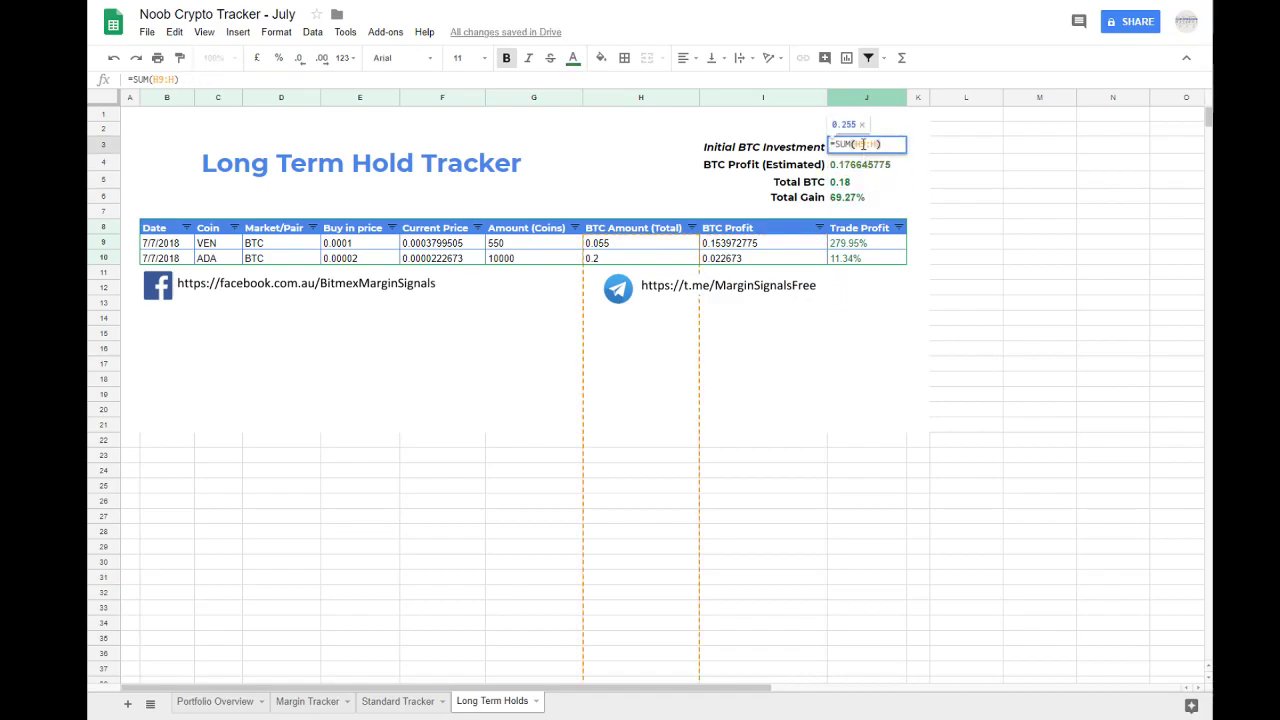
{"action": "double_click", "coordinate": [876, 164]}
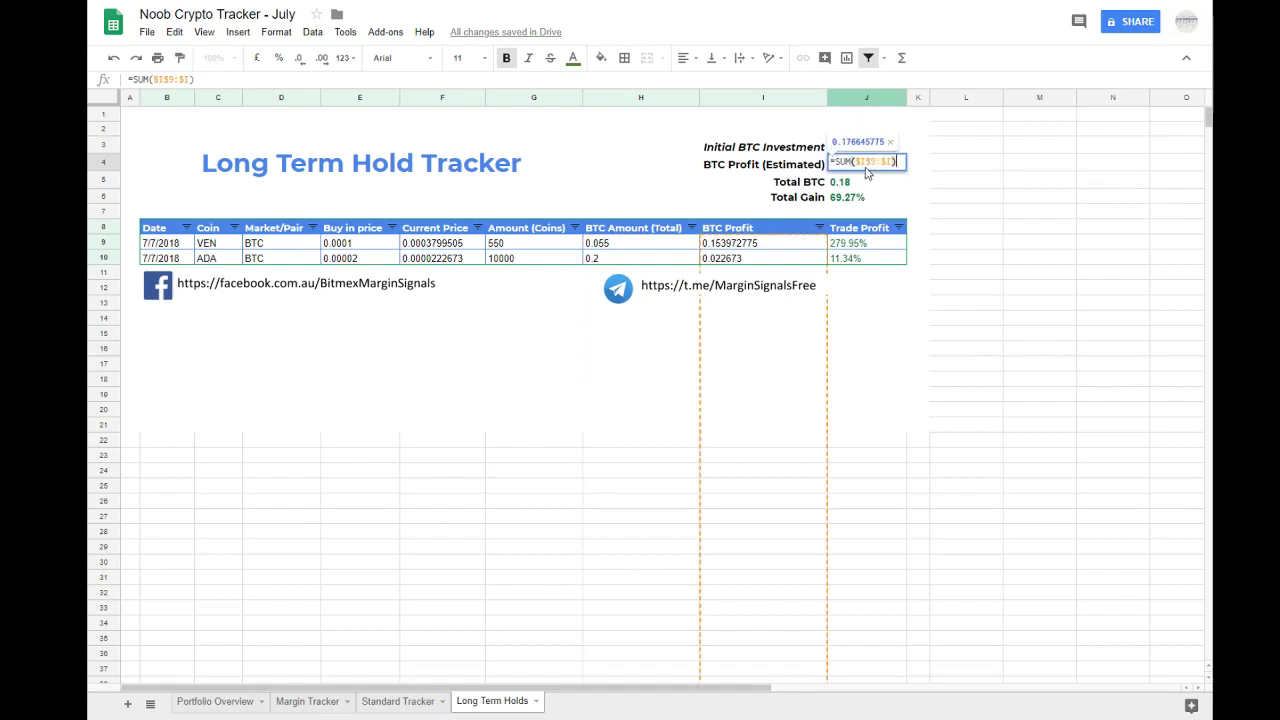
{"action": "key", "text": "Return"}
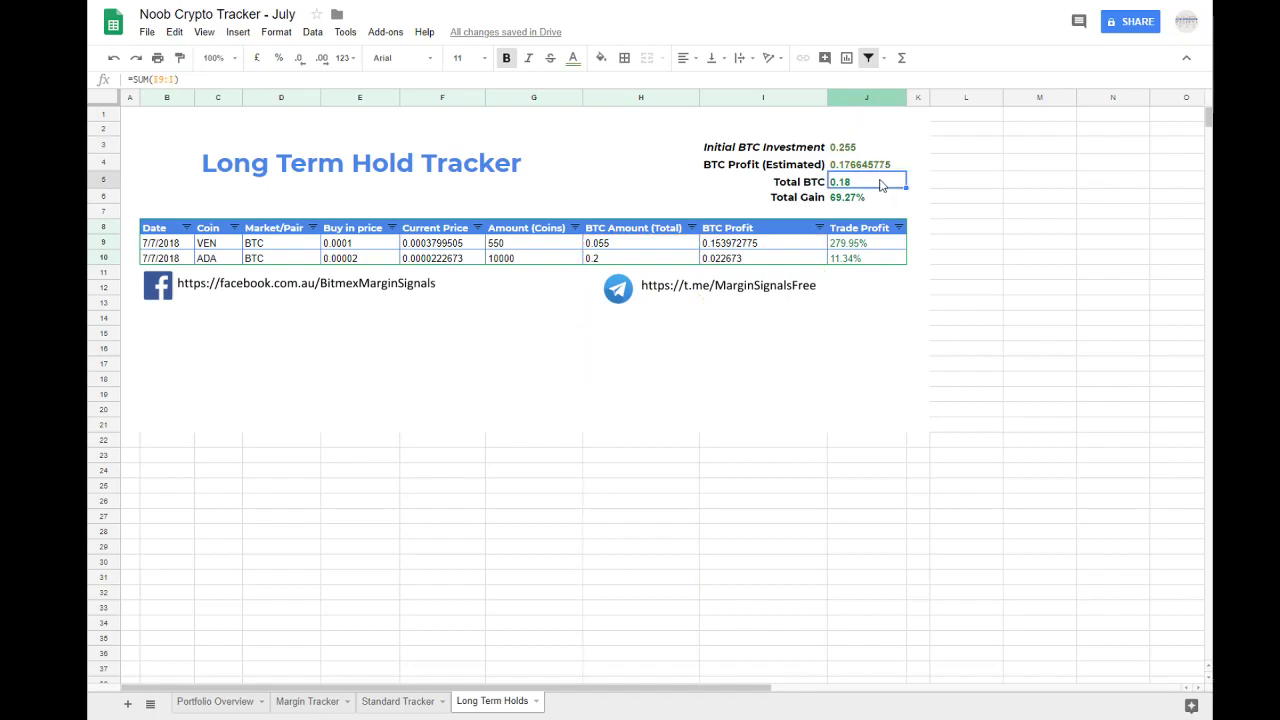
Step: Extend the Total BTC formula to =SUM(I9:I)+(H9:H) so it also includes the BTC Amount column
{"action": "double_click", "coordinate": [880, 184]}
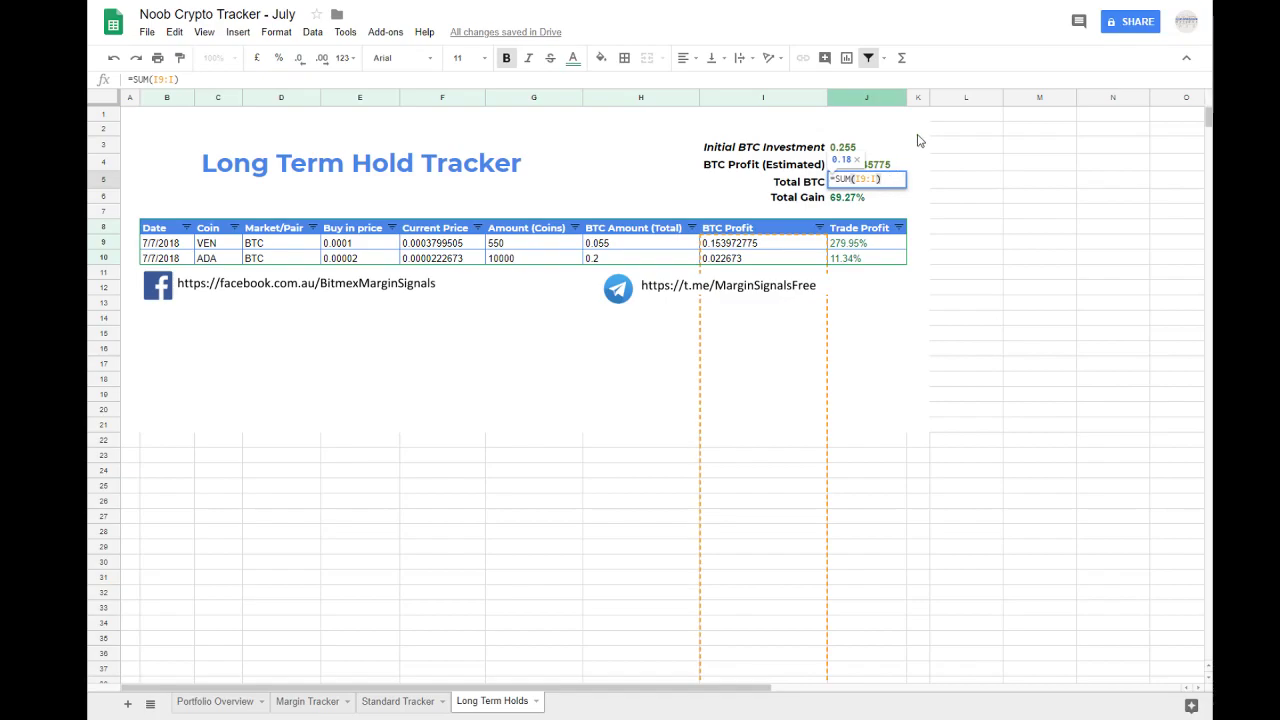
{"action": "type", "text": "+(H"}
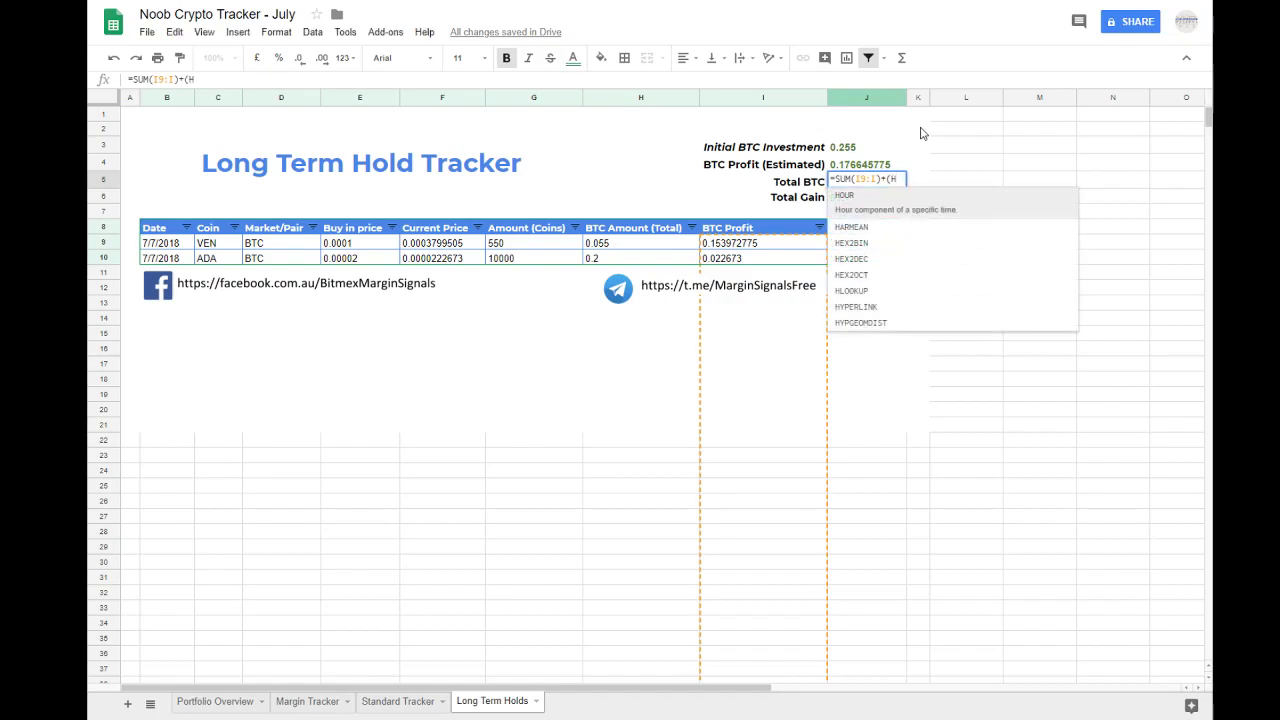
{"action": "type", "text": "9"}
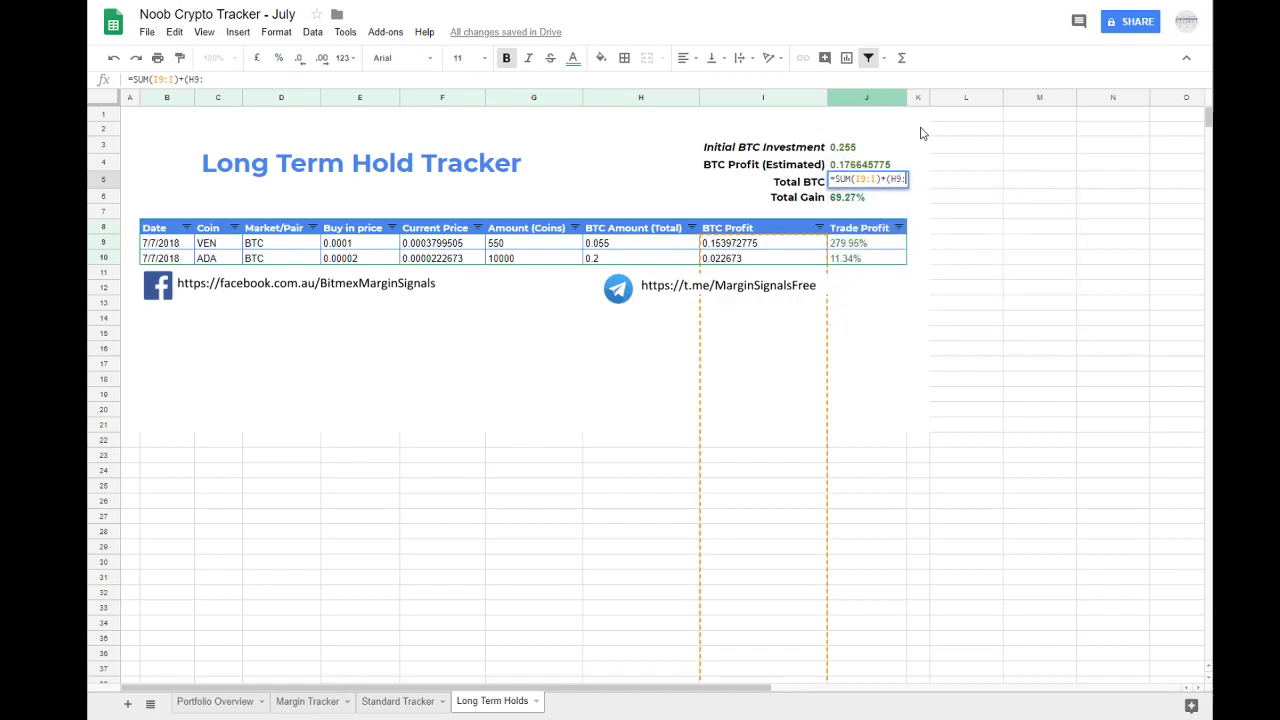
{"action": "type", "text": ":)"}
{"action": "key", "text": "BackSpace"}
{"action": "type", "text": "H)"}
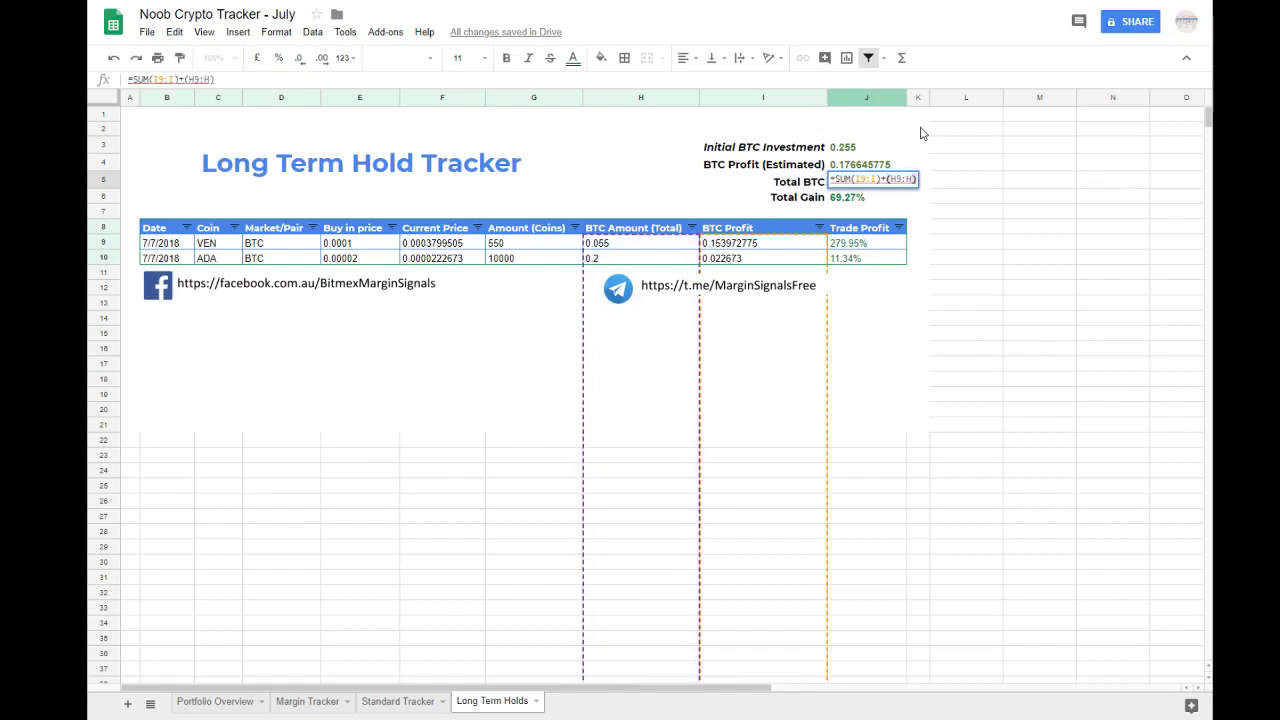
{"action": "key", "text": "Return"}
{"action": "key", "text": "Up"}
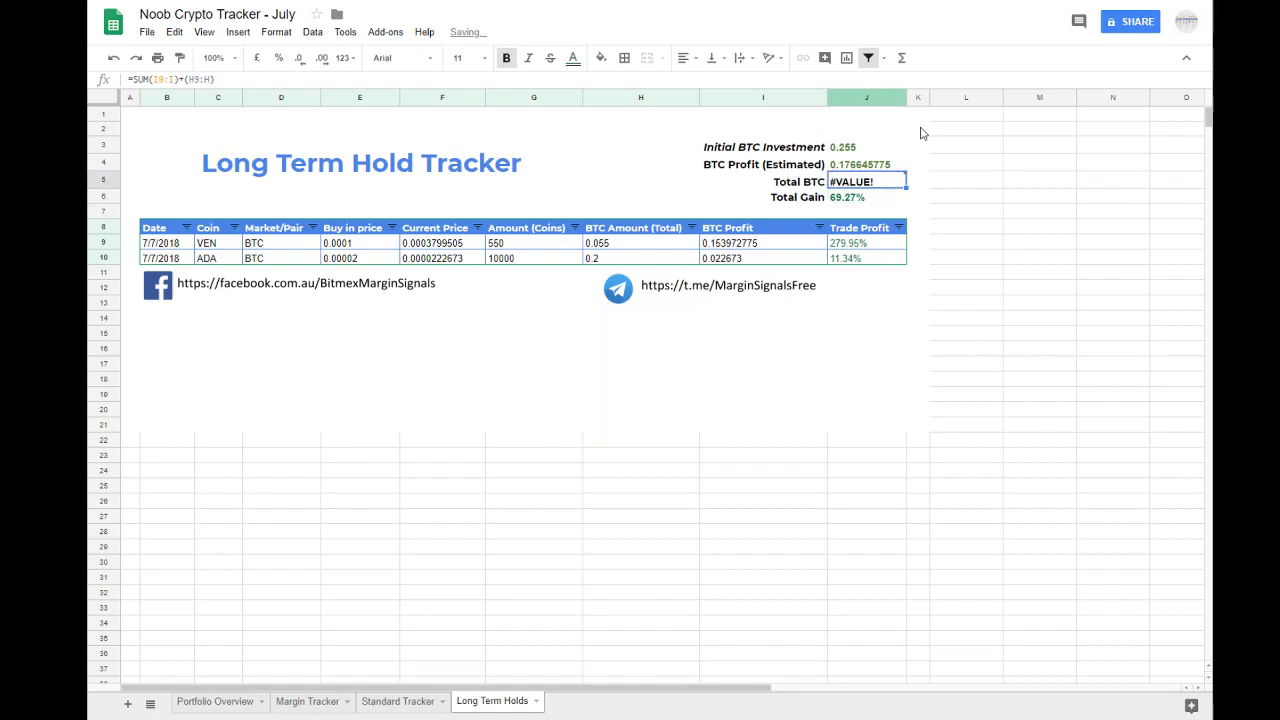
Step: Replace the I9:I range in the Total BTC formula with a reference to cell J4
{"action": "double_click", "coordinate": [873, 182]}
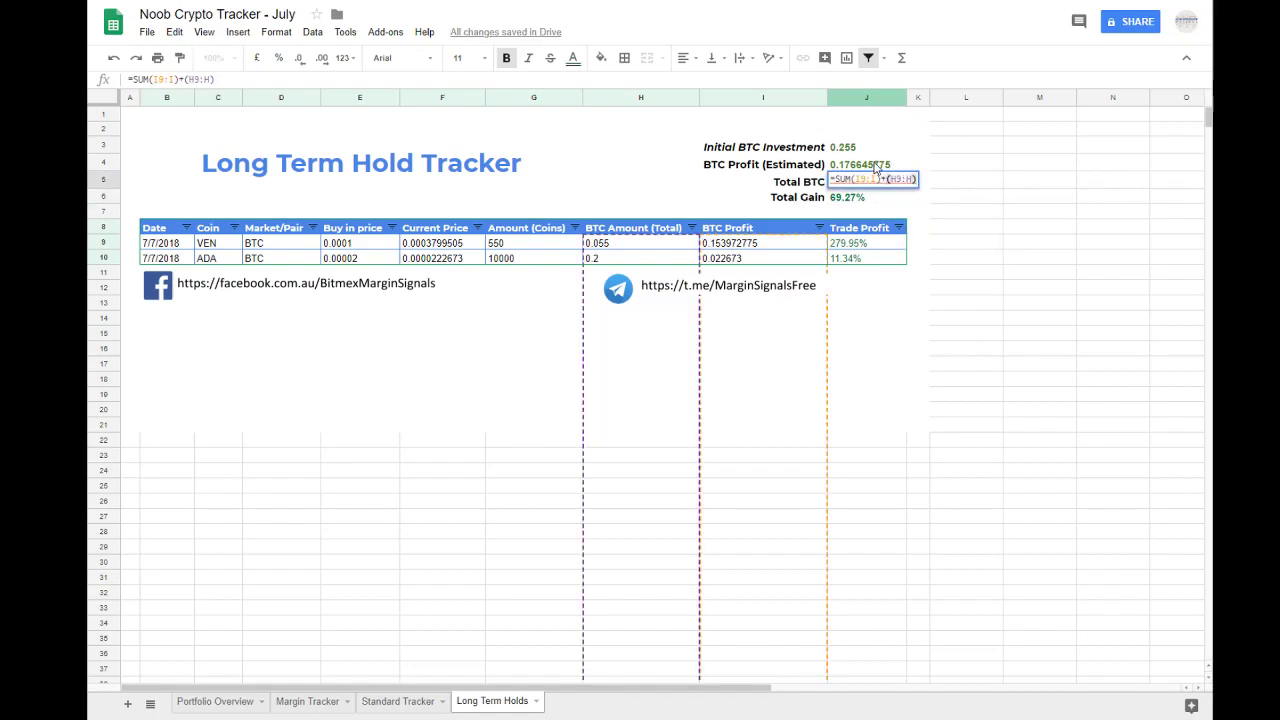
{"action": "left_click_drag", "start_coordinate": [854, 178], "coordinate": [876, 178]}
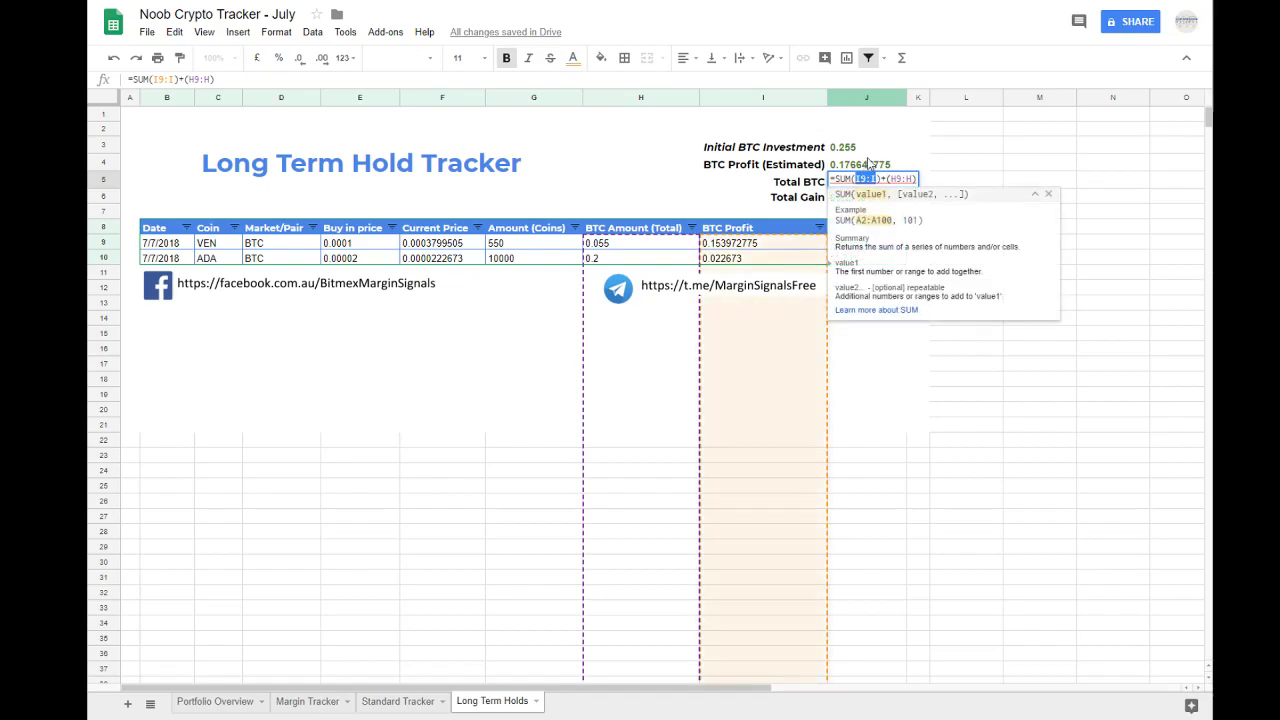
{"action": "type", "text": "J"}
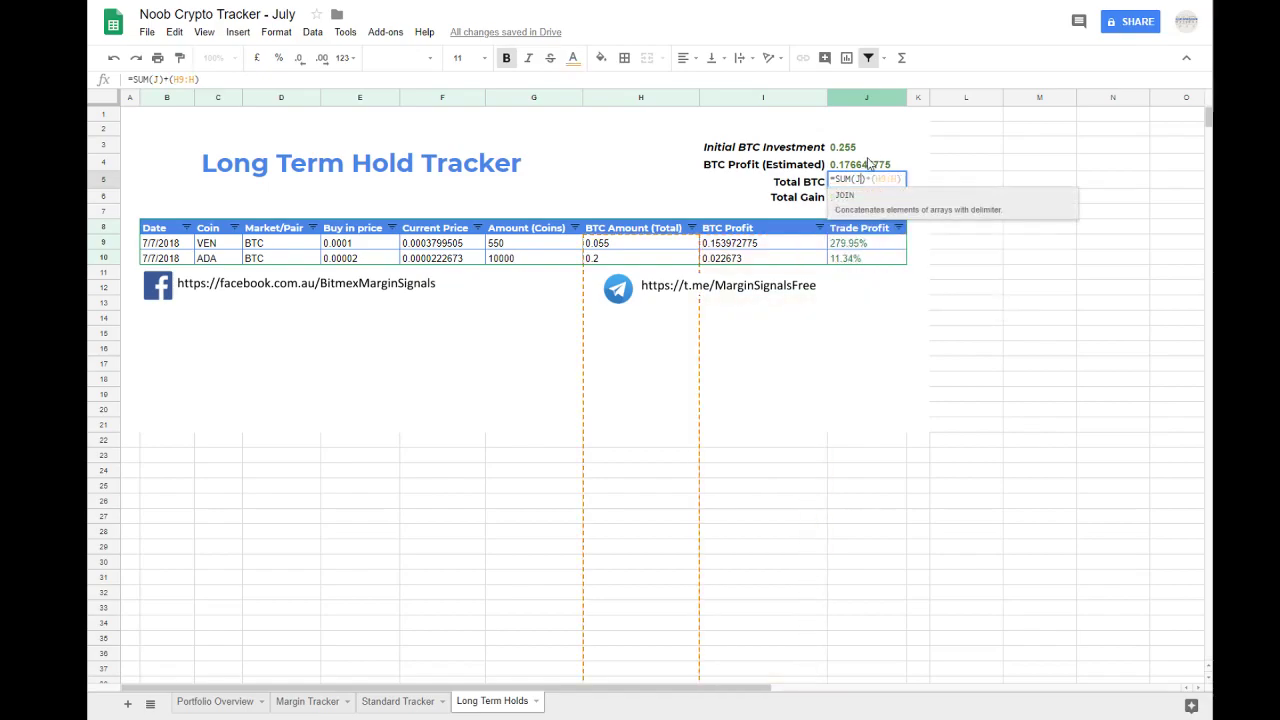
{"action": "type", "text": "4"}
{"action": "key", "text": "Right"}
{"action": "key", "text": "Right"}
{"action": "key", "text": "Right"}
{"action": "left_click", "coordinate": [868, 164]}
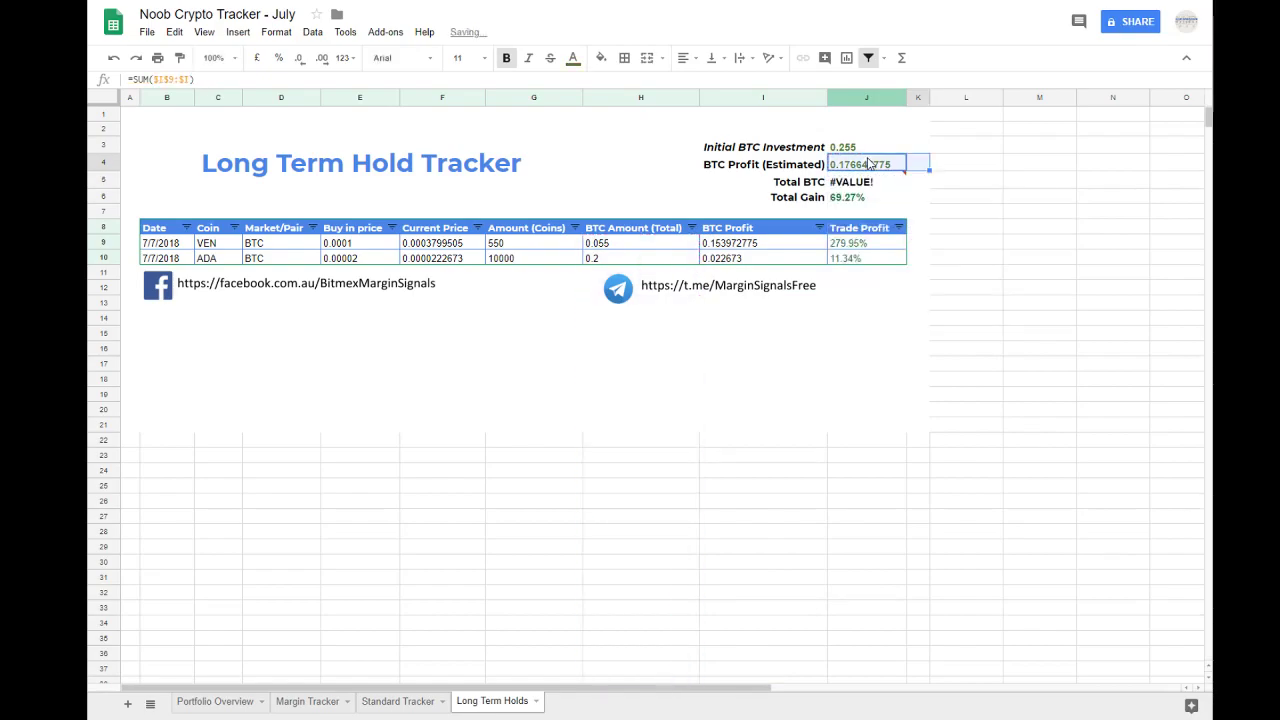
Step: Replace the H9:H range in the Total BTC formula with J3, making it =SUM(J4)+(J3)
{"action": "left_click", "coordinate": [875, 148]}
{"action": "double_click", "coordinate": [868, 162]}
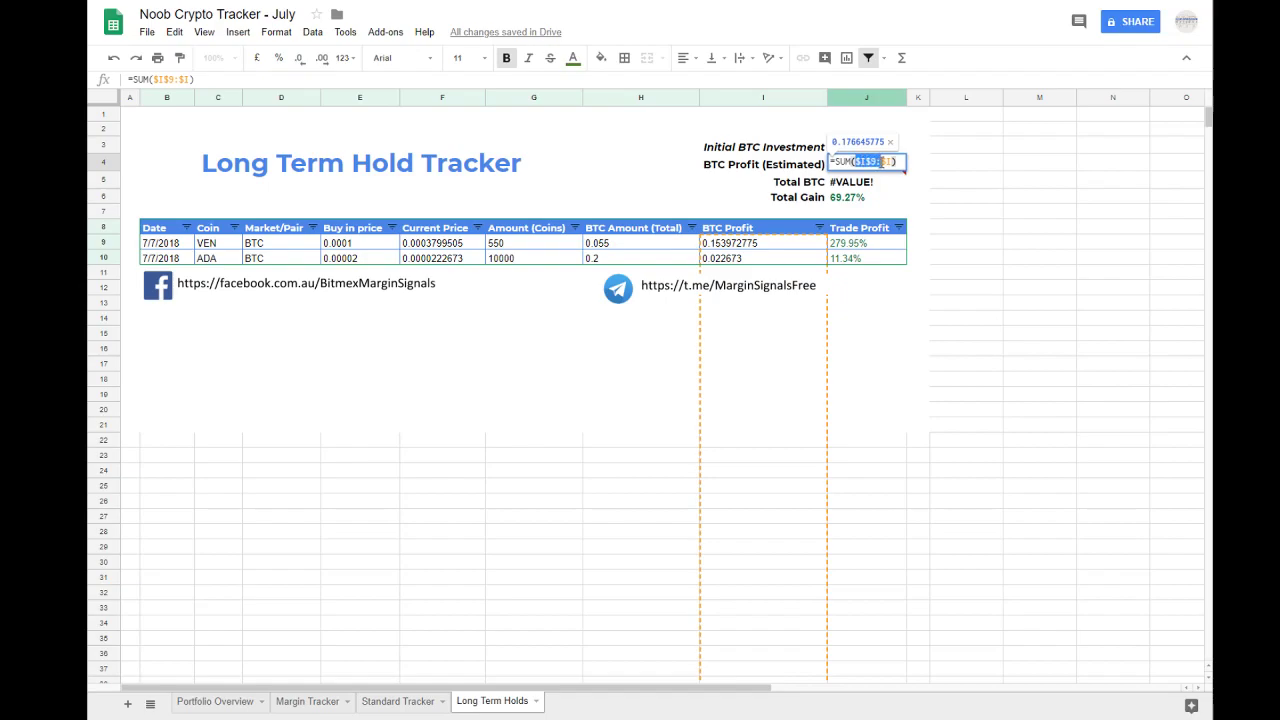
{"action": "key", "text": "Escape"}
{"action": "left_click", "coordinate": [848, 183]}
{"action": "double_click", "coordinate": [872, 180]}
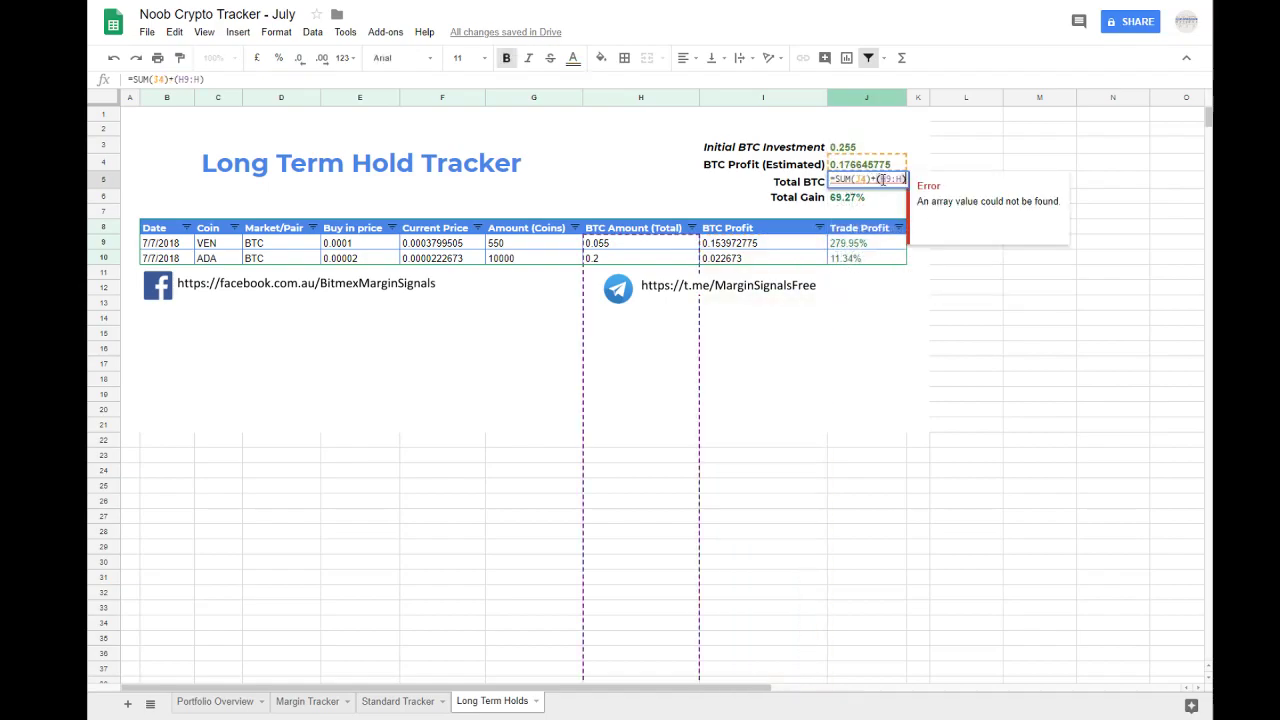
{"action": "left_click_drag", "start_coordinate": [880, 180], "coordinate": [902, 179]}
{"action": "type", "text": "J3"}
{"action": "key", "text": "Return"}
{"action": "key", "text": "Up"}
Step: Check the Initial BTC Investment formula against the entries in the BTC Amount (Total) column
{"action": "left_click", "coordinate": [886, 165]}
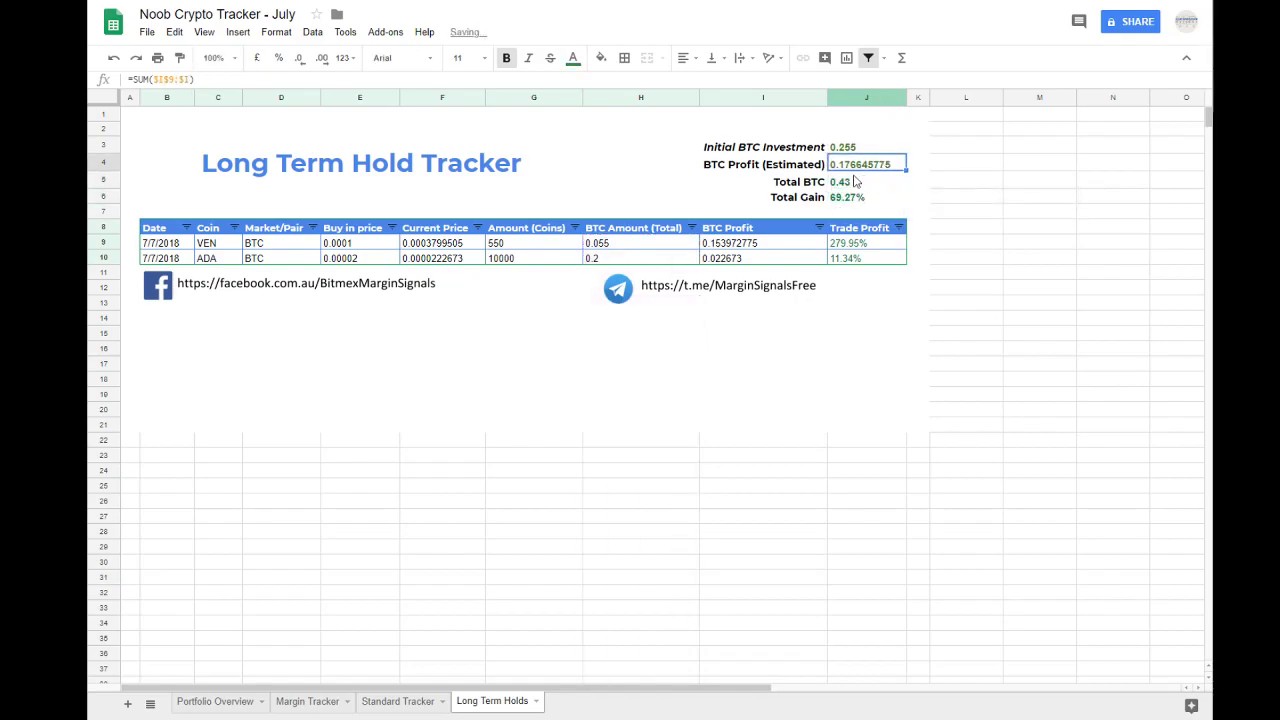
{"action": "left_click", "coordinate": [856, 182]}
{"action": "left_click", "coordinate": [846, 150]}
{"action": "double_click", "coordinate": [855, 152]}
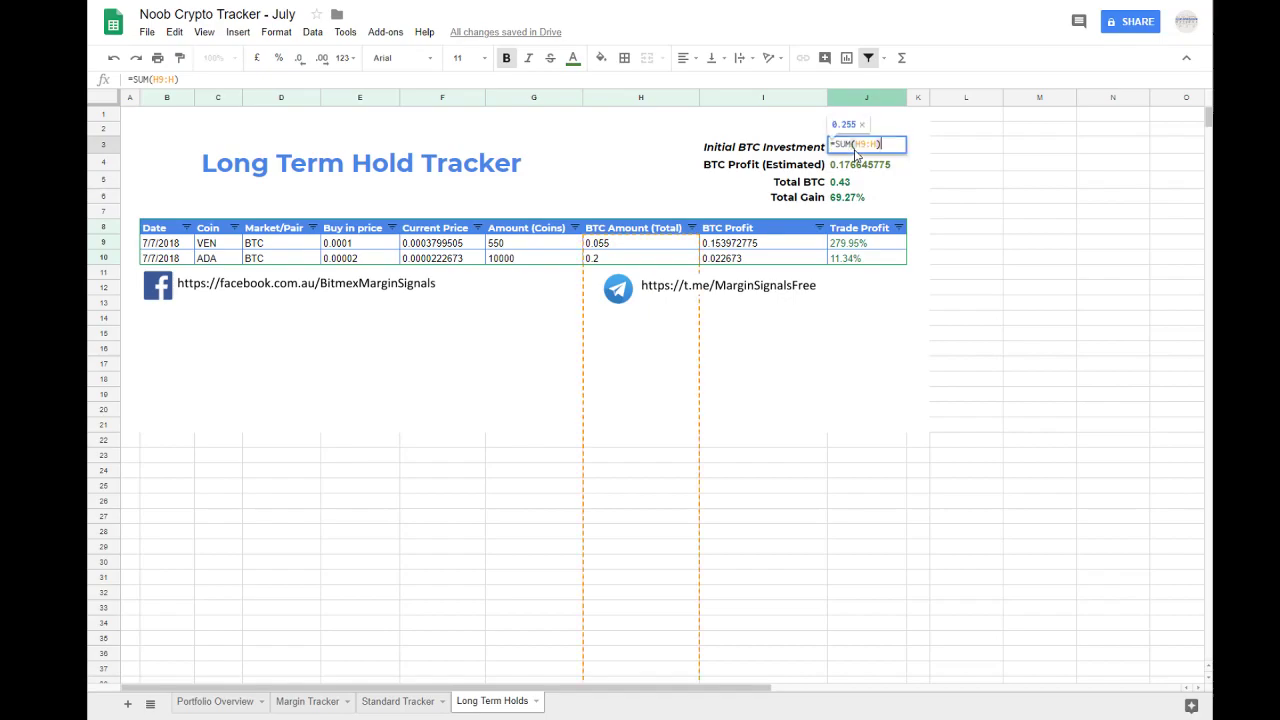
{"action": "key", "text": "Return"}
{"action": "left_click_drag", "start_coordinate": [650, 248], "coordinate": [620, 583]}
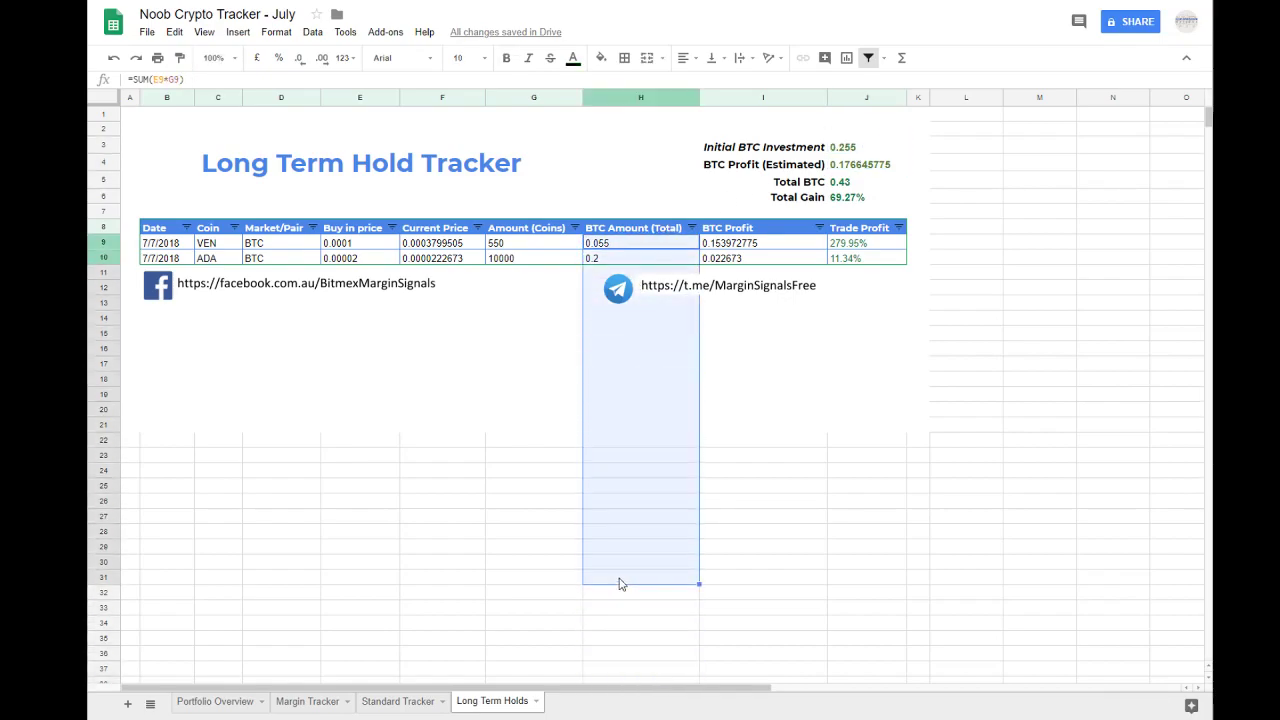
Step: Review the formulas of BTC Profit (Estimated), Total BTC and Total Gain against the hold rows
{"action": "left_click", "coordinate": [875, 170]}
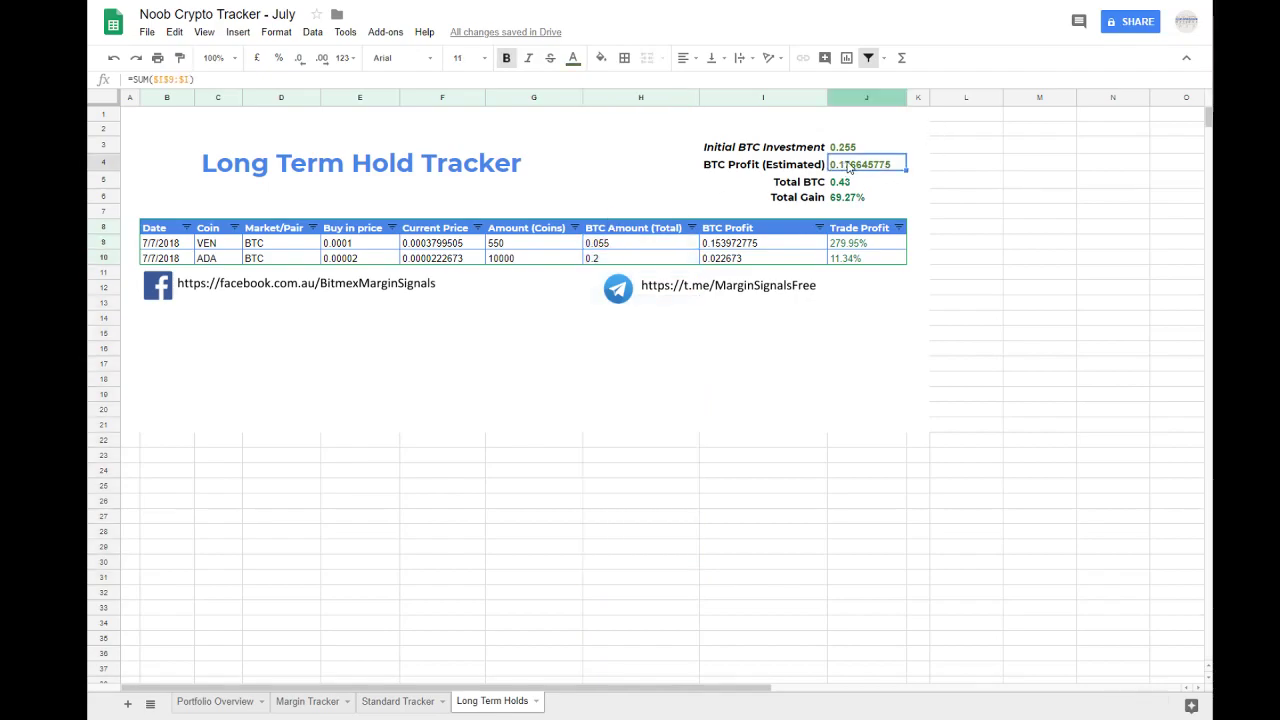
{"action": "double_click", "coordinate": [848, 168]}
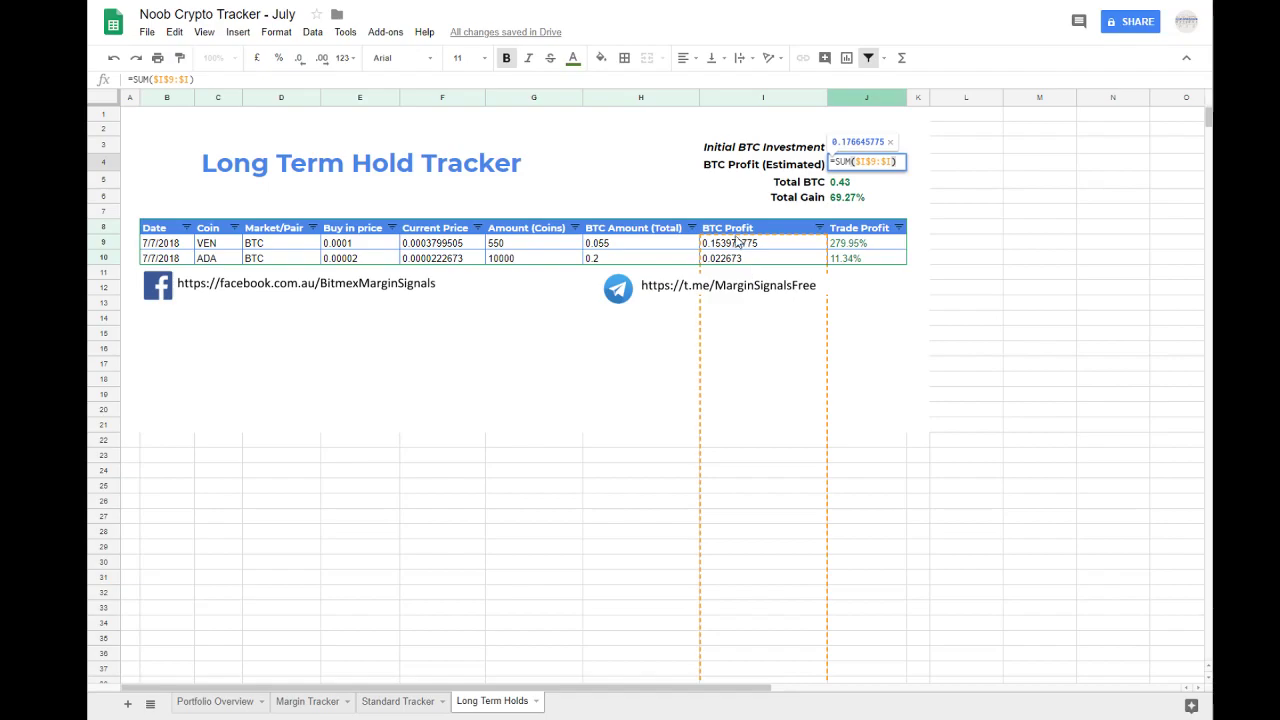
{"action": "key", "text": "Return"}
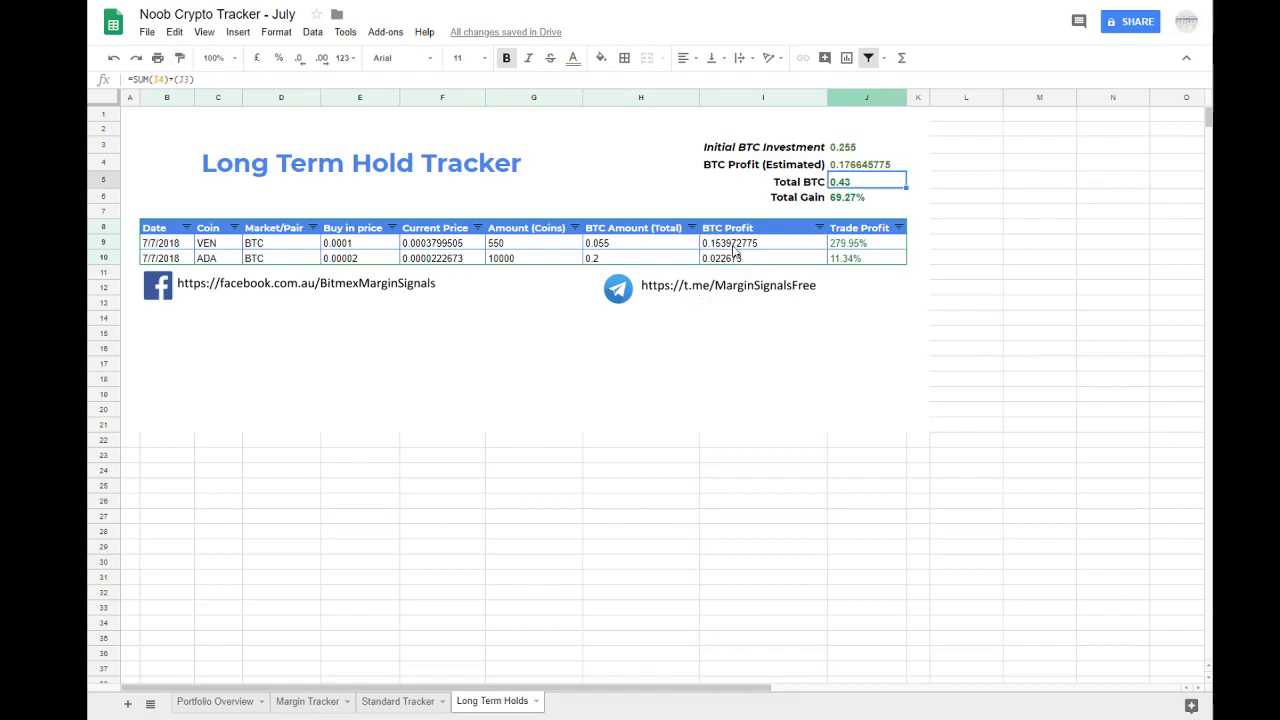
{"action": "double_click", "coordinate": [860, 181]}
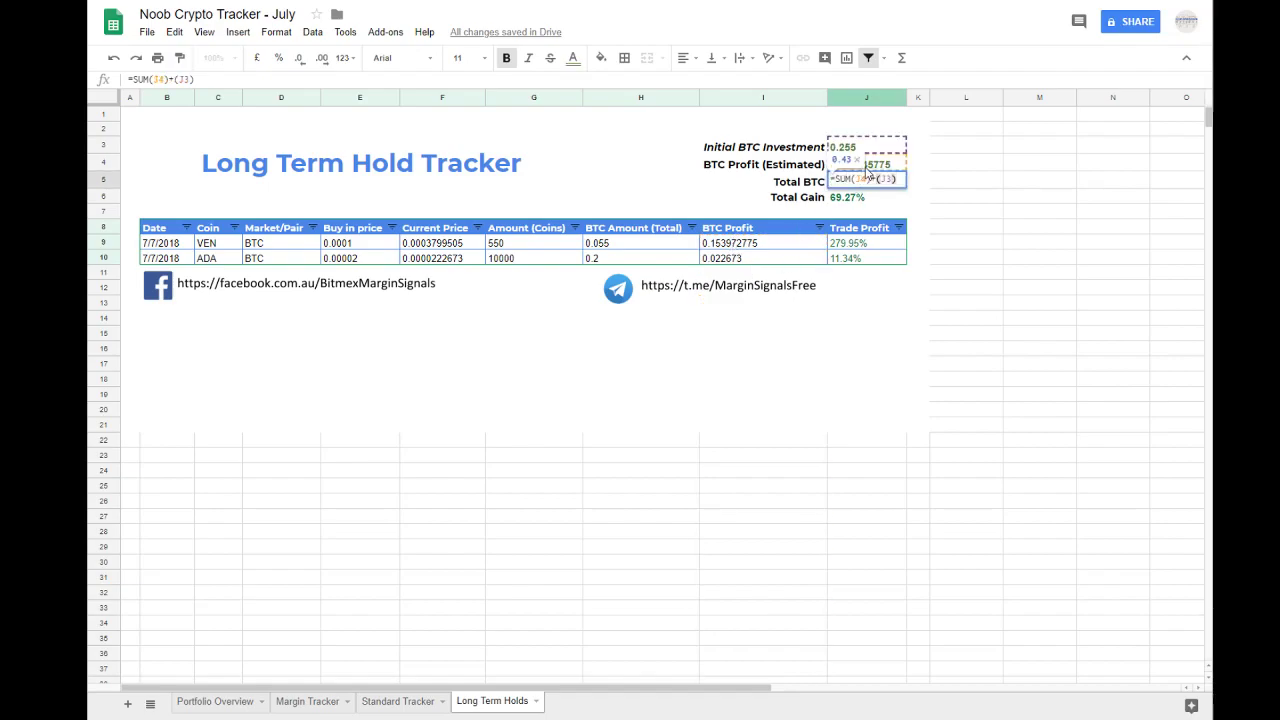
{"action": "key", "text": "Return"}
{"action": "left_click", "coordinate": [750, 246]}
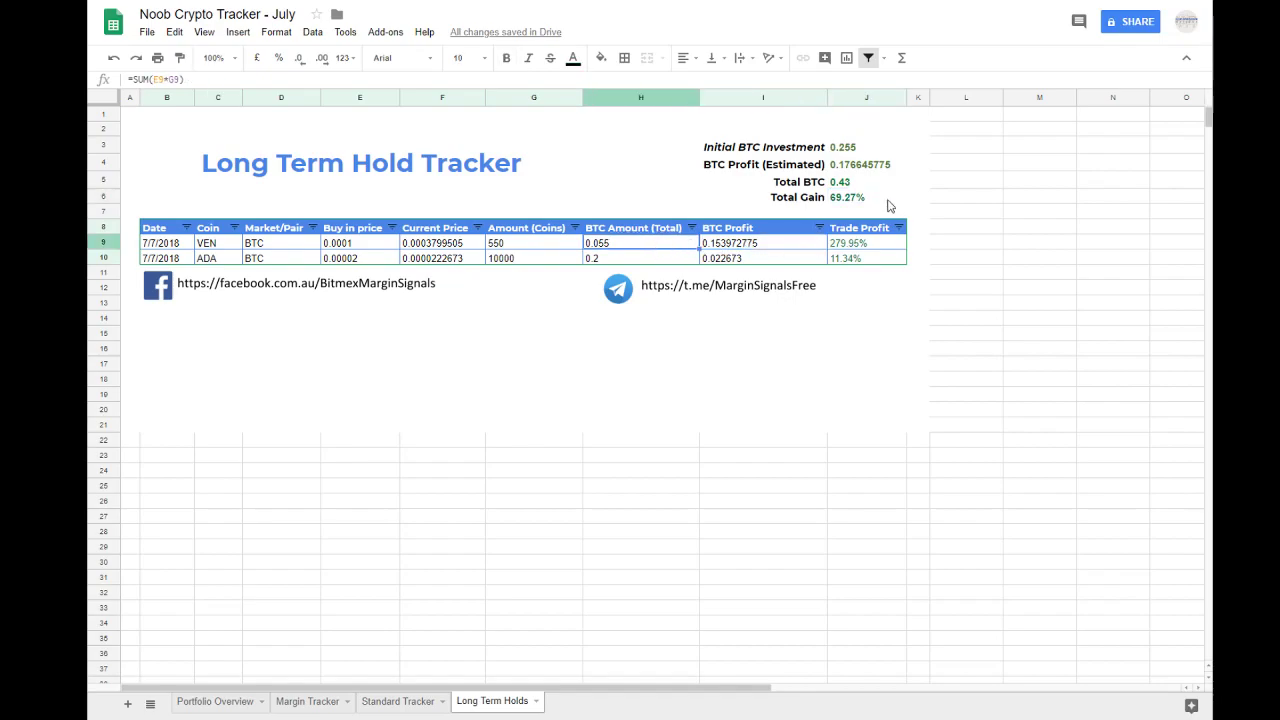
{"action": "double_click", "coordinate": [841, 199]}
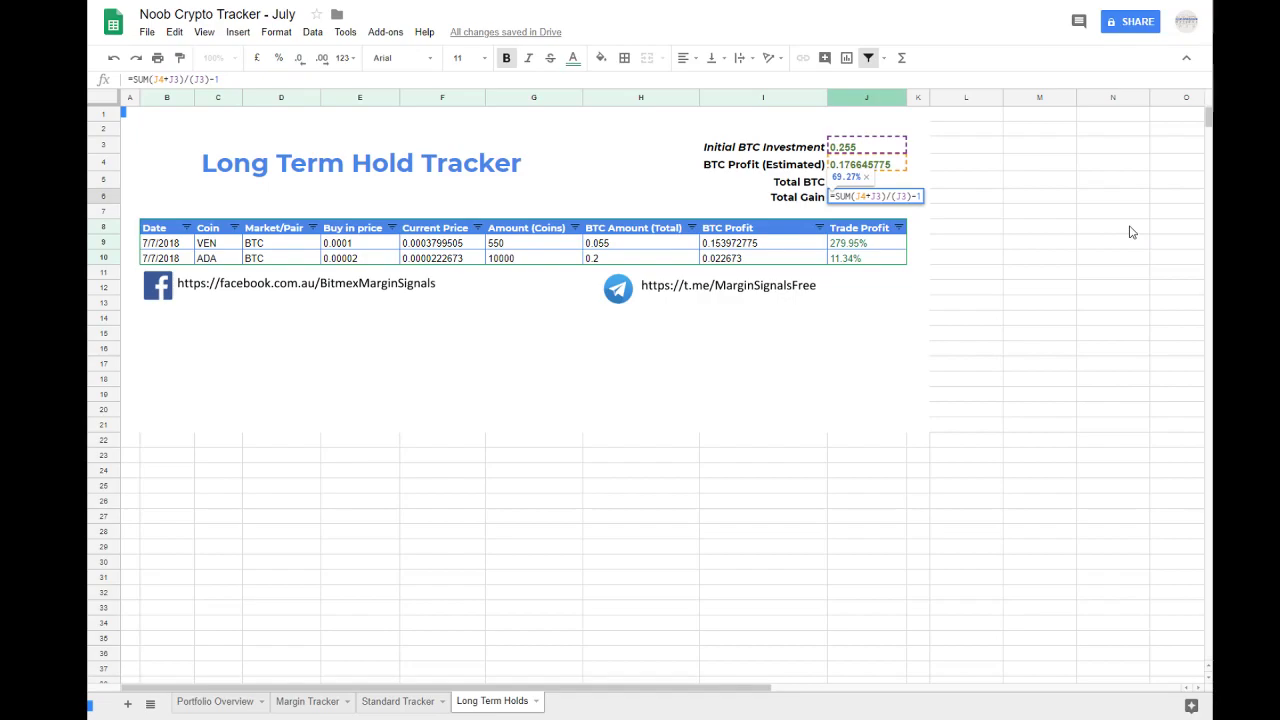
Step: Replace the Total Gain formula with =SUM(J5/J3), dividing Total BTC by Initial BTC Investment
{"action": "left_click_drag", "start_coordinate": [921, 197], "coordinate": [803, 206]}
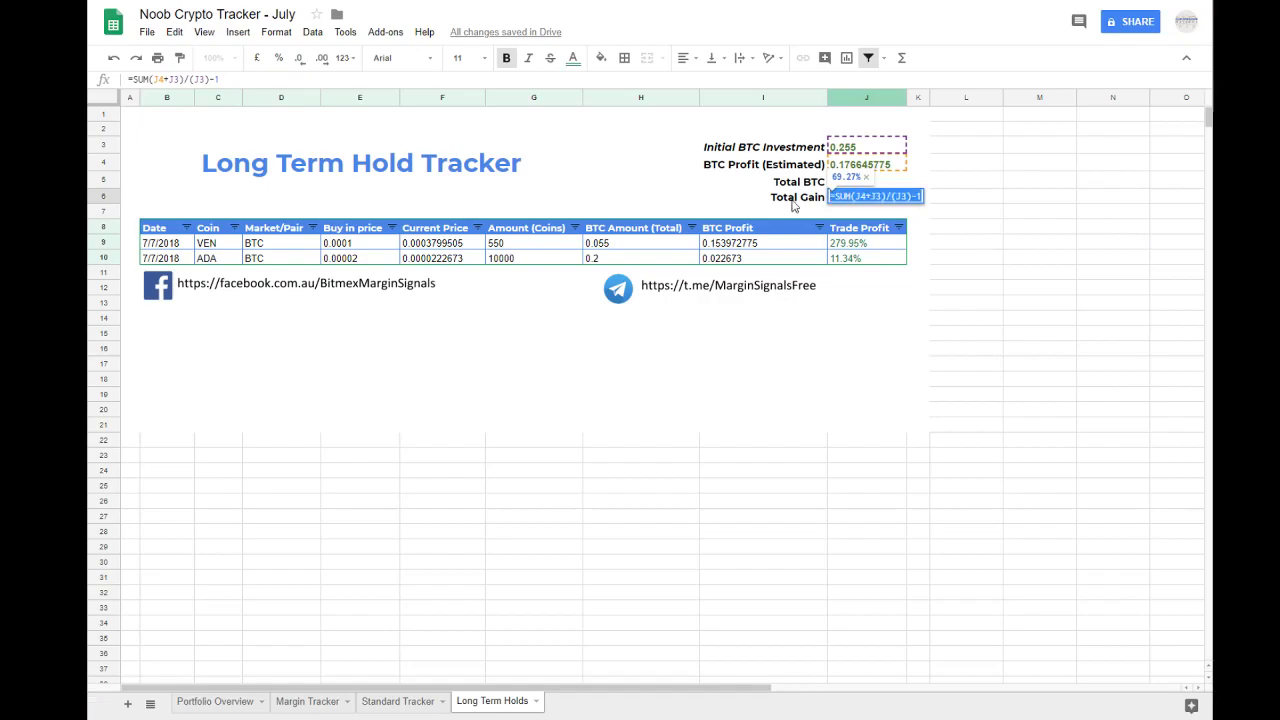
{"action": "key", "text": "BackSpace"}
{"action": "type", "text": "=S"}
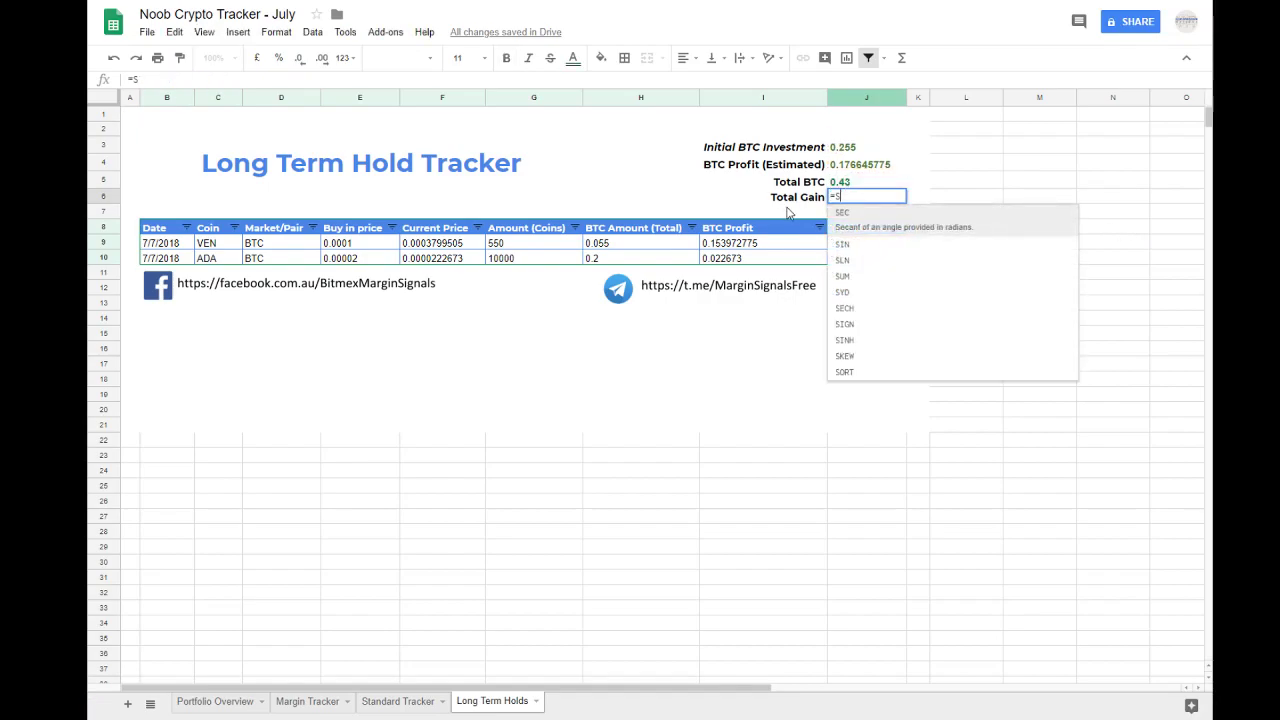
{"action": "type", "text": "UM("}
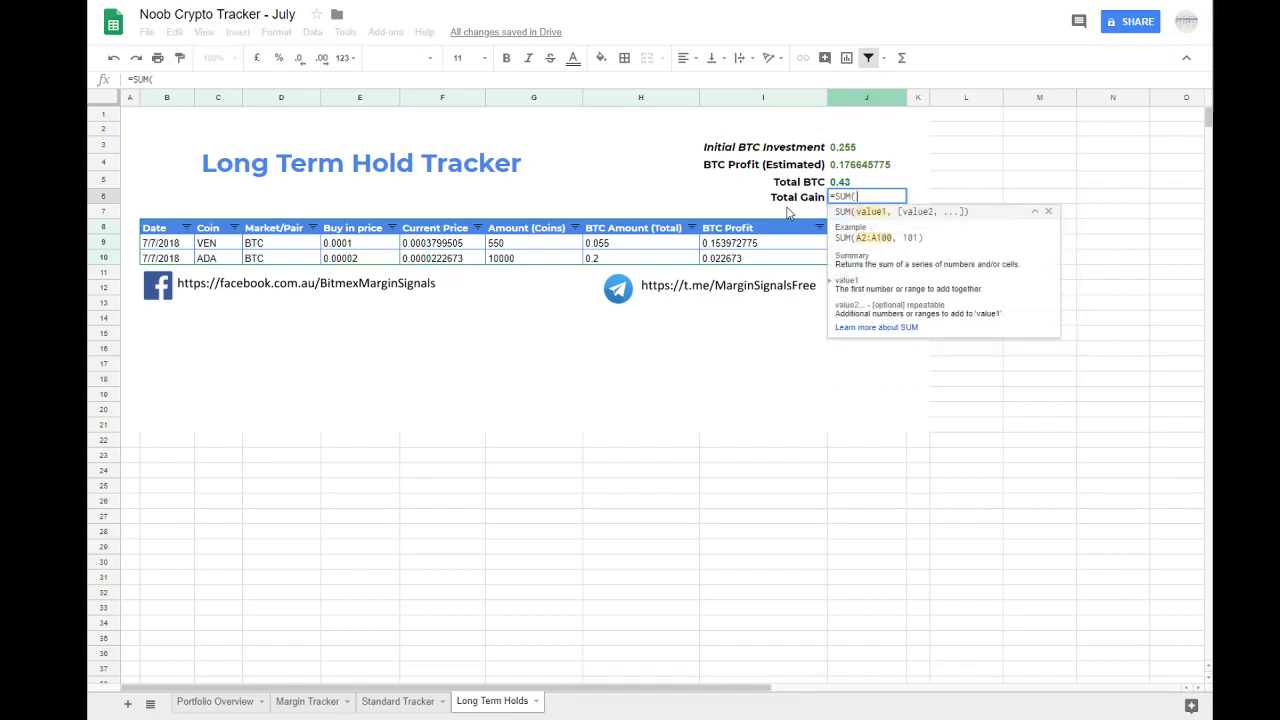
{"action": "left_click", "coordinate": [848, 182]}
{"action": "type", "text": "/"}
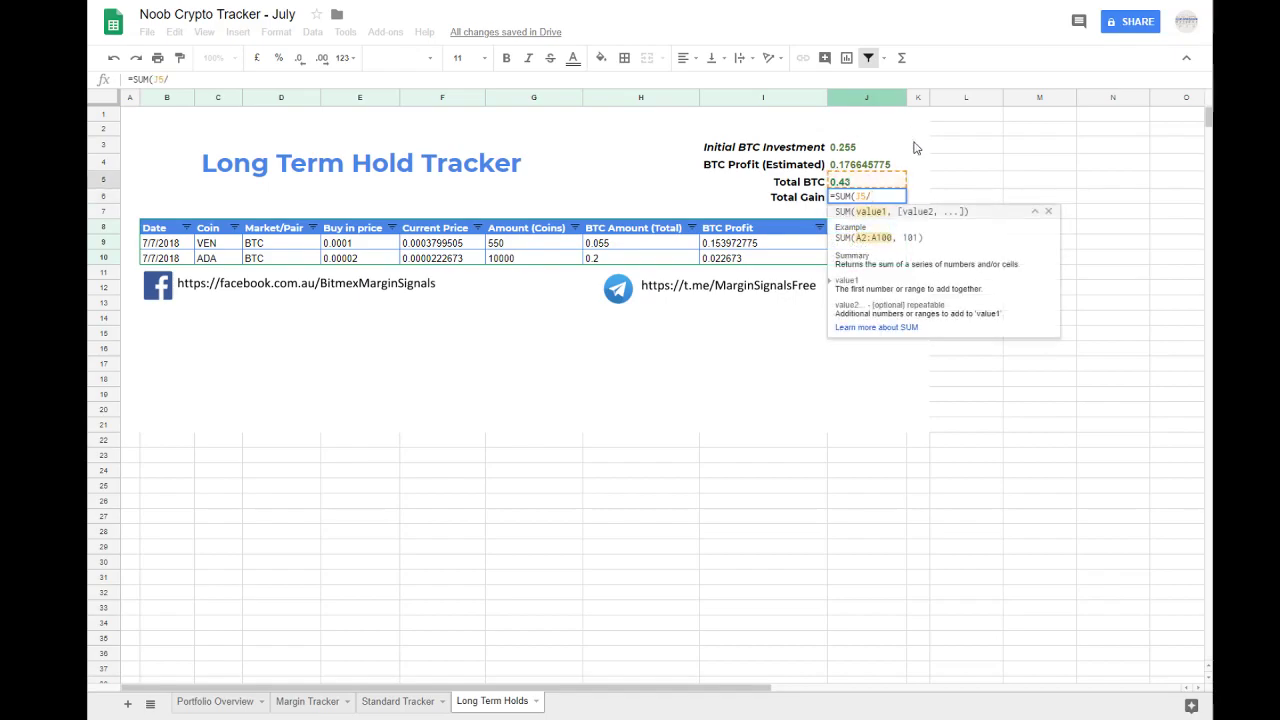
{"action": "left_click", "coordinate": [858, 148]}
{"action": "key", "text": "Return"}
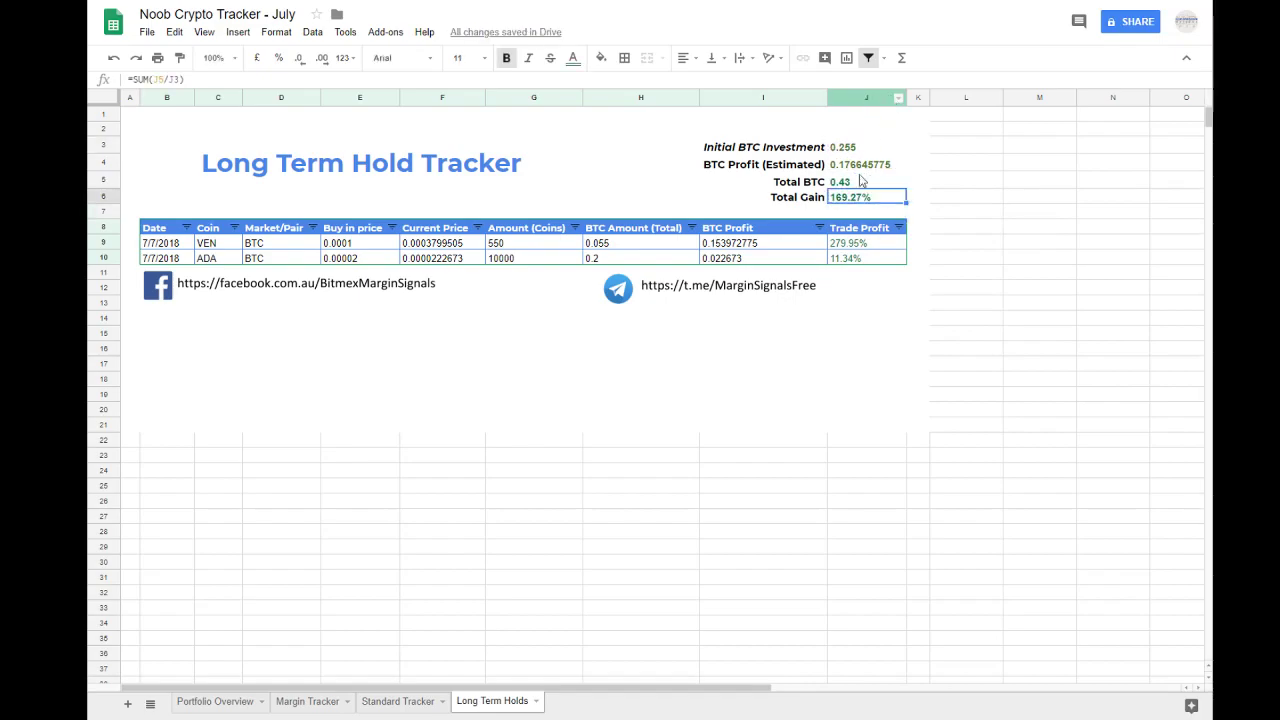
Step: Inspect the Trade Profit formulas of the VEN and ADA hold rows
{"action": "left_click_drag", "start_coordinate": [841, 244], "coordinate": [842, 255]}
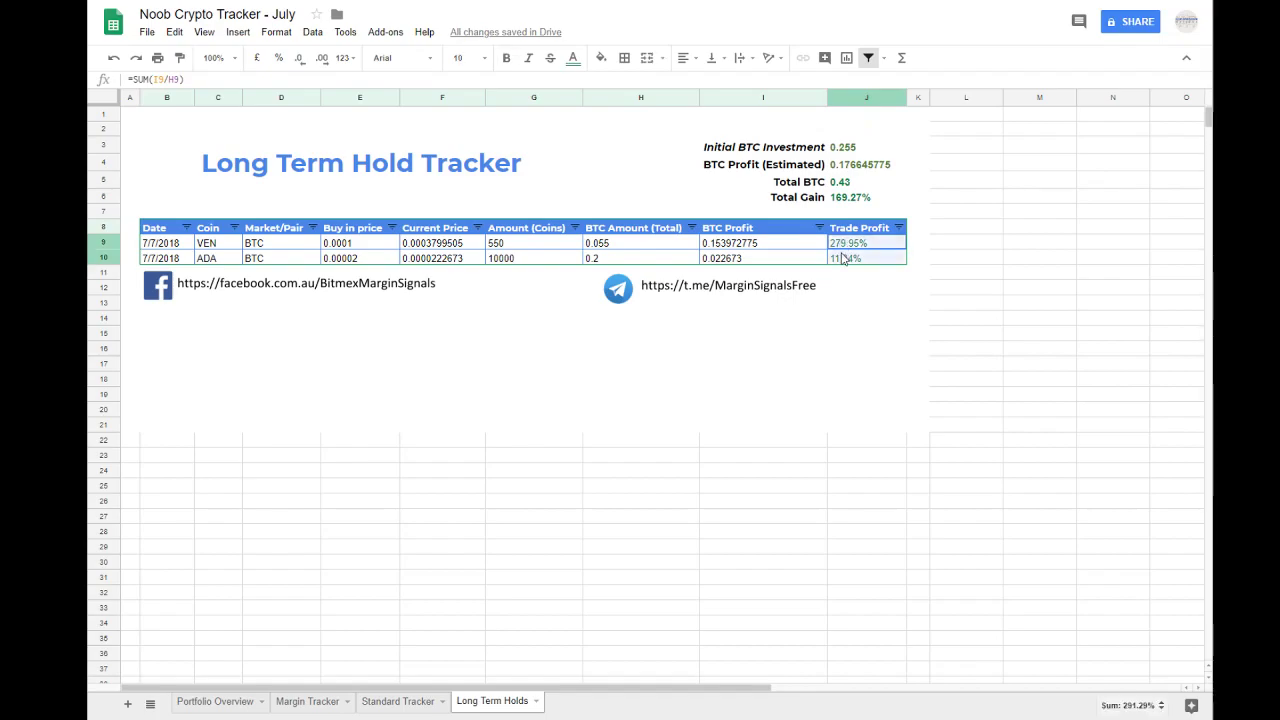
{"action": "left_click", "coordinate": [848, 245]}
{"action": "left_click", "coordinate": [850, 261]}
{"action": "left_click", "coordinate": [850, 245]}
{"action": "left_click", "coordinate": [851, 261]}
{"action": "left_click", "coordinate": [851, 246]}
{"action": "left_click", "coordinate": [851, 260]}
{"action": "left_click", "coordinate": [851, 246]}
Step: Check the new Total Gain formula against the Total BTC, Initial BTC Investment and BTC Profit (Estimated) cells
{"action": "left_click", "coordinate": [857, 198]}
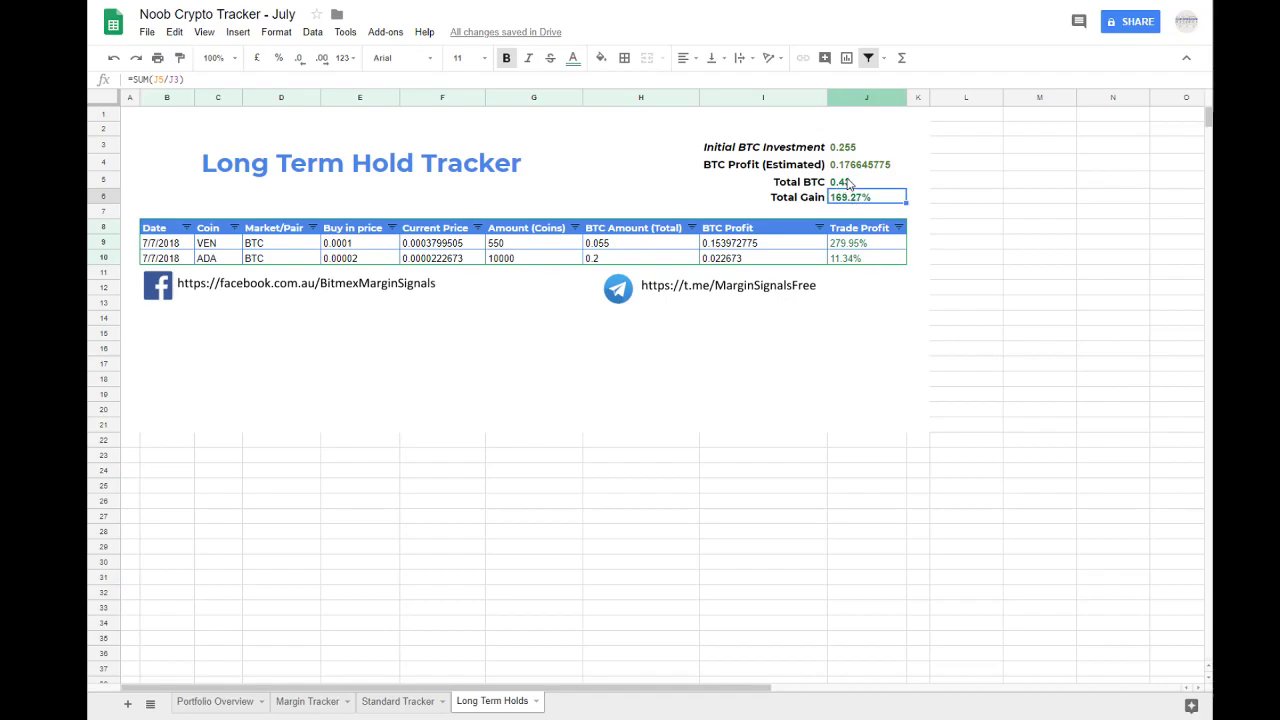
{"action": "left_click", "coordinate": [847, 182]}
{"action": "left_click_drag", "start_coordinate": [847, 184], "coordinate": [798, 187]}
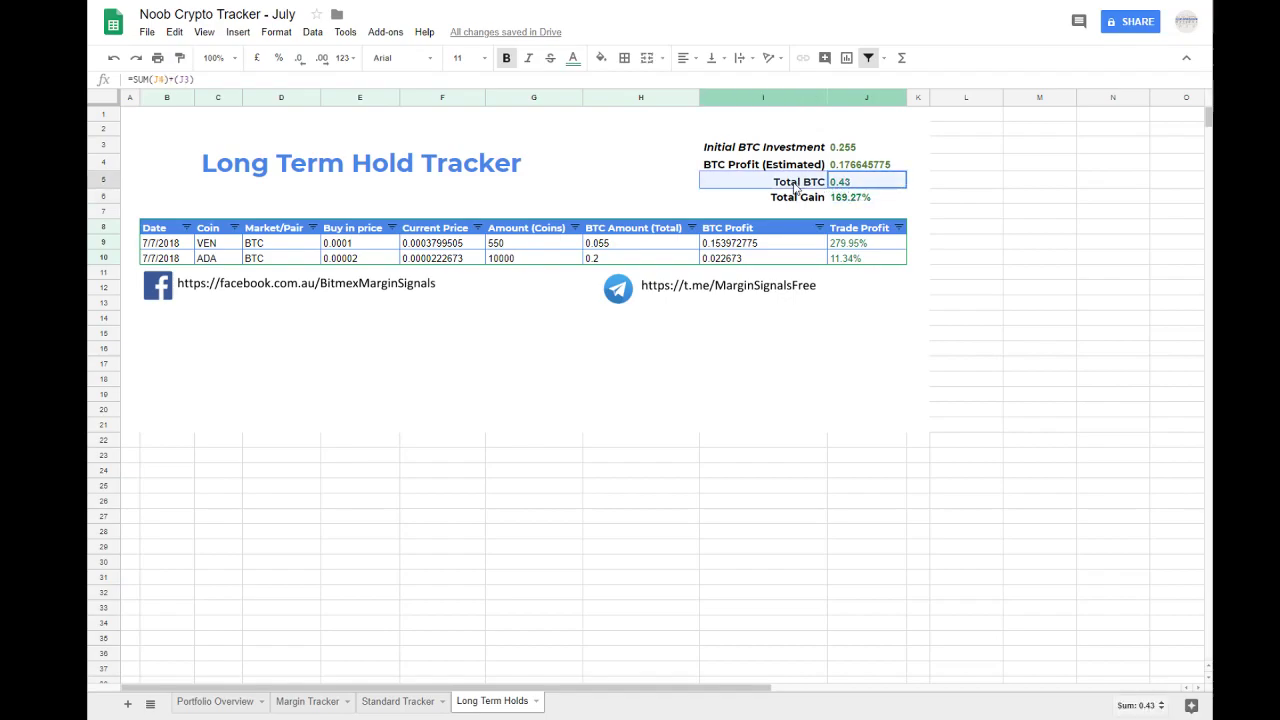
{"action": "left_click_drag", "start_coordinate": [855, 149], "coordinate": [808, 150]}
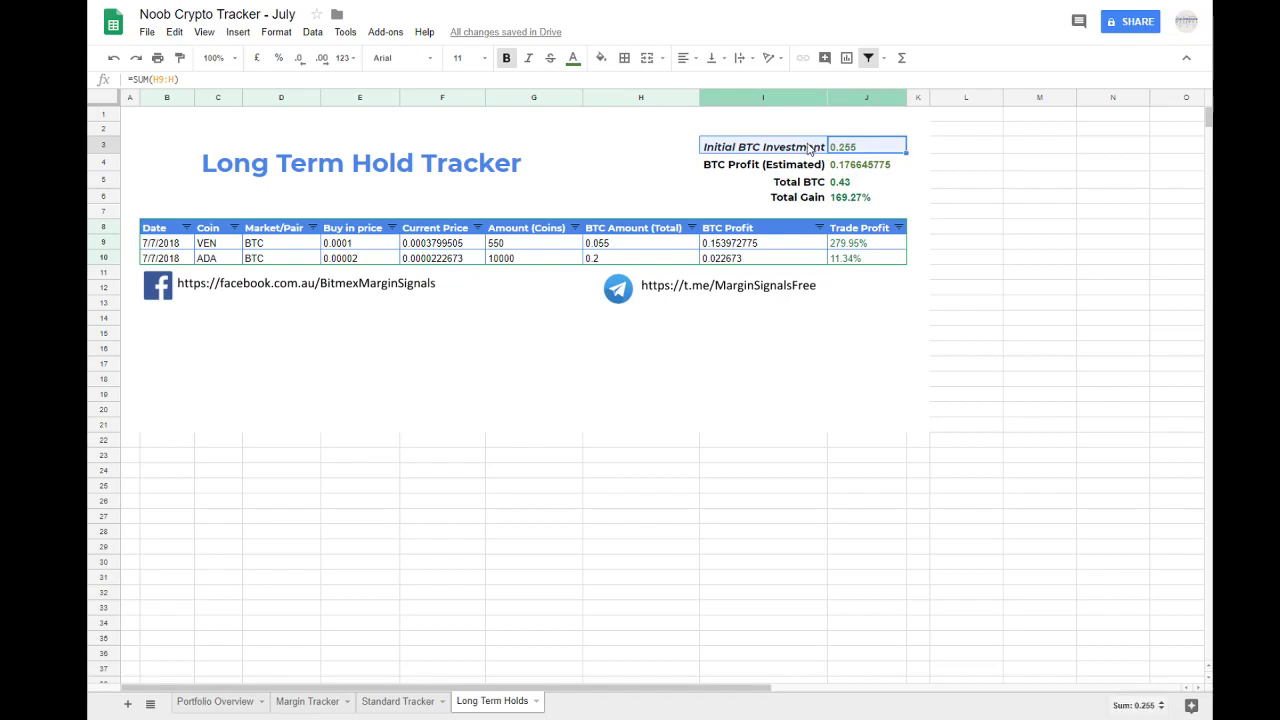
{"action": "left_click", "coordinate": [852, 167]}
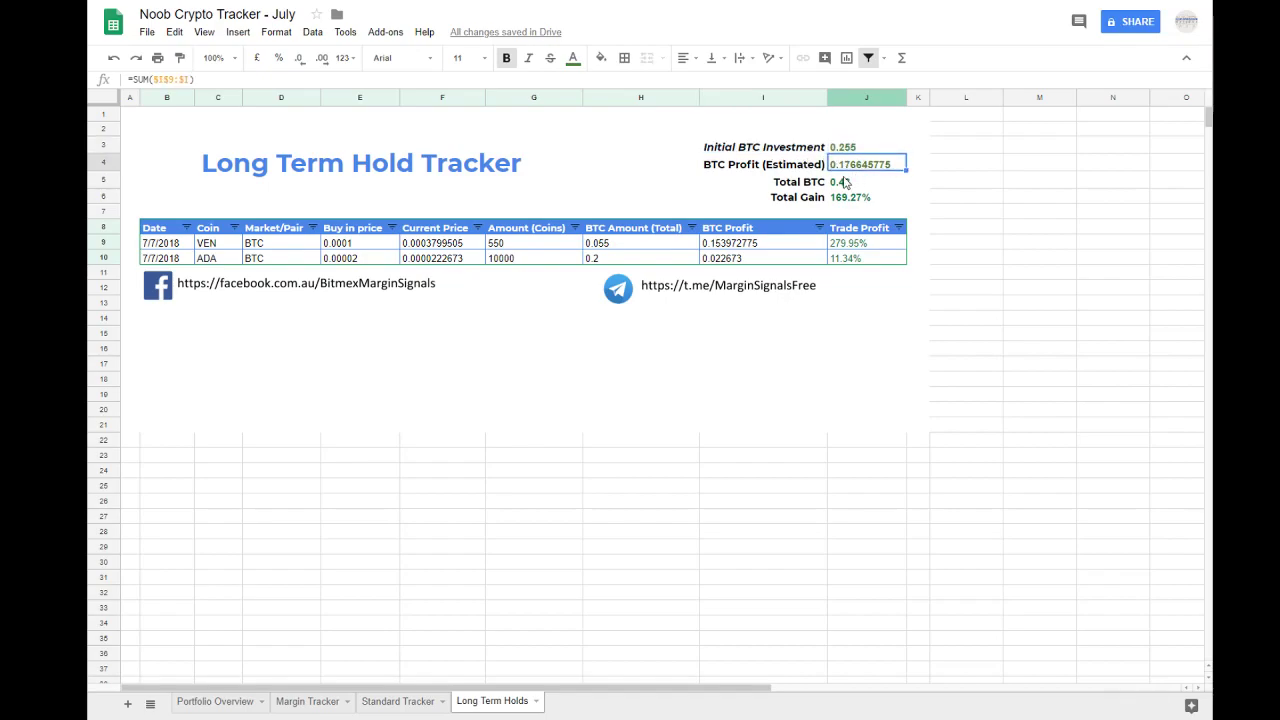
Step: Check that LTH Profit on the Portfolio Overview sheet is linked to BTC Profit (Estimated) on the Long Term Holds sheet
{"action": "left_click", "coordinate": [215, 701]}
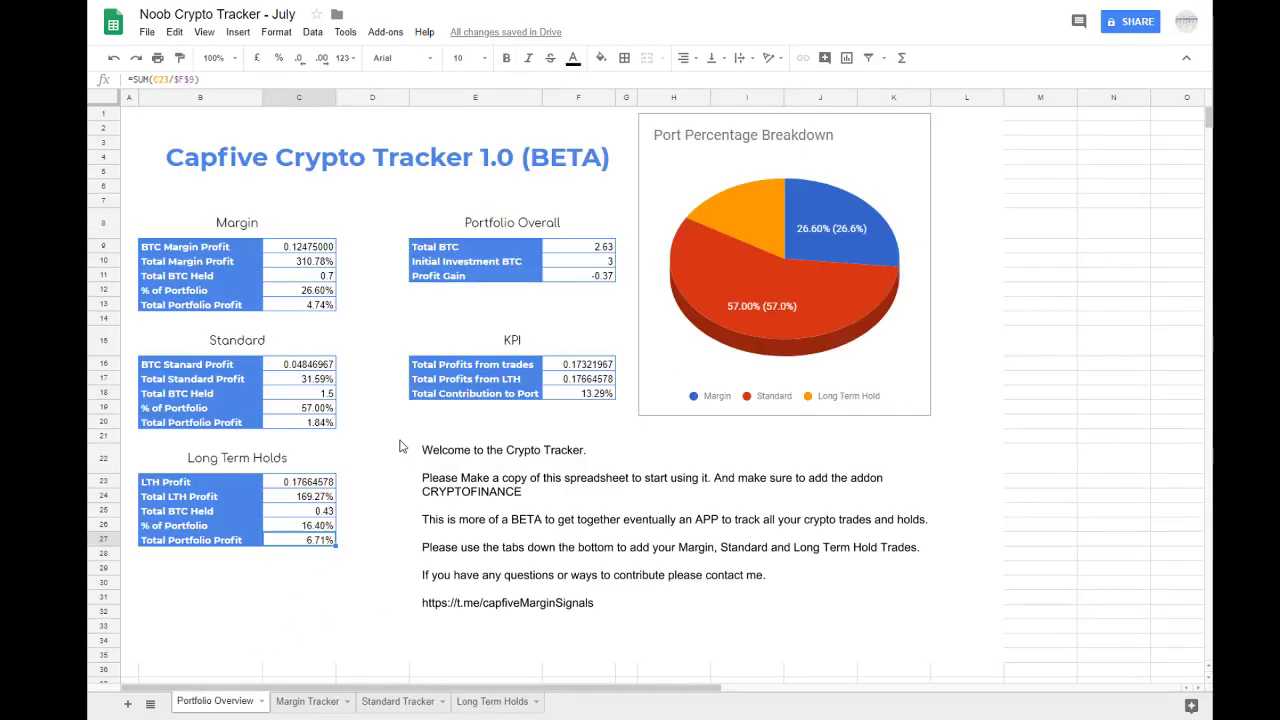
{"action": "left_click", "coordinate": [396, 510]}
{"action": "left_click", "coordinate": [310, 484]}
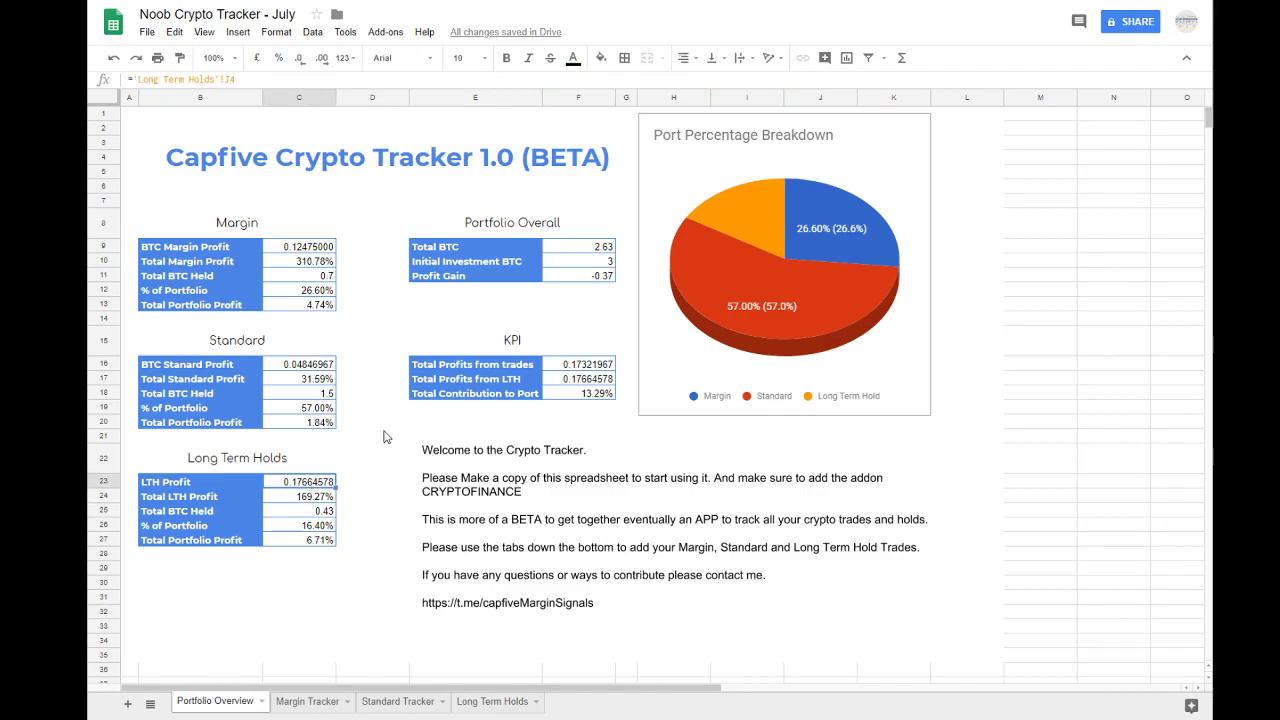
{"action": "left_click", "coordinate": [493, 702]}
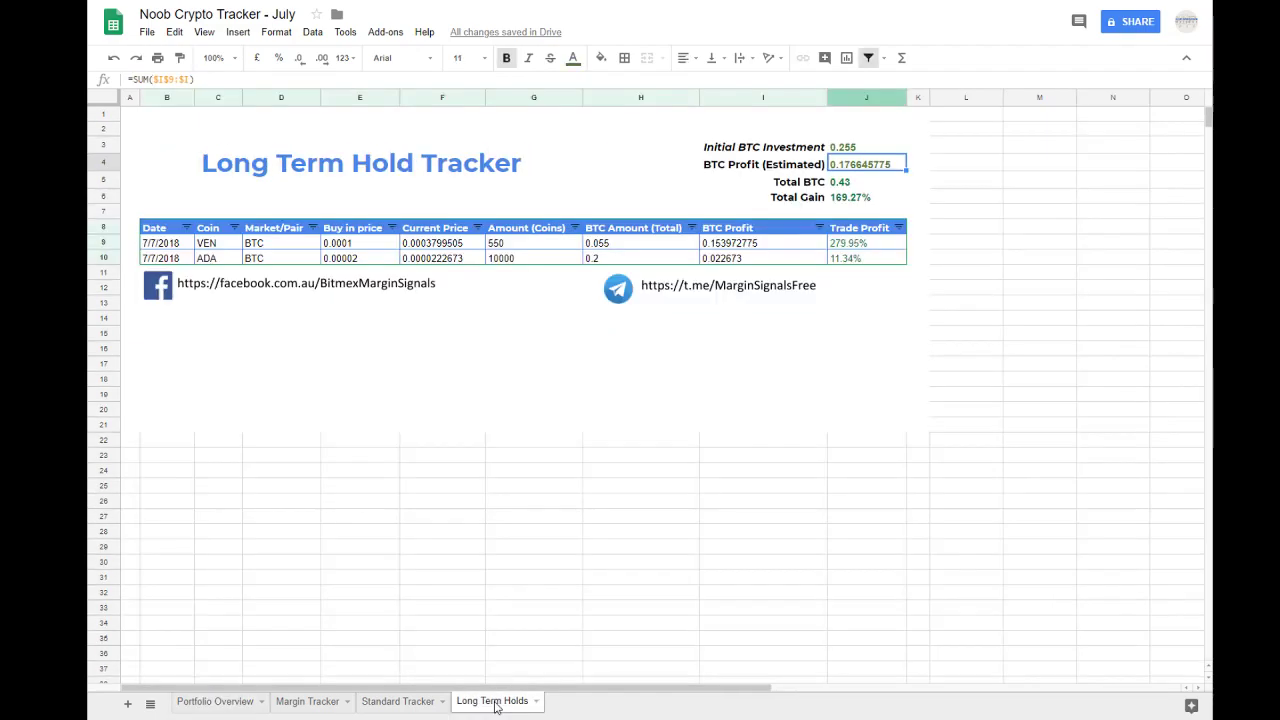
{"action": "left_click", "coordinate": [200, 702]}
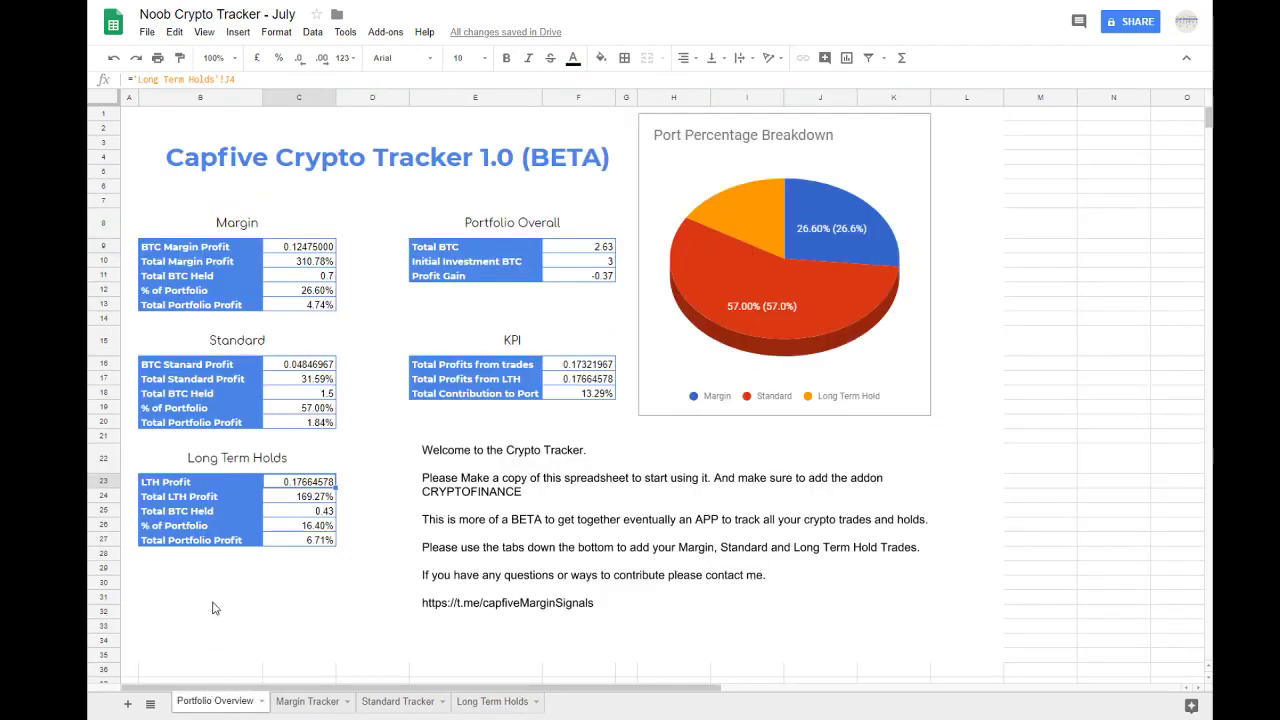
Step: Review the Long Term Holds formulas for Total BTC Held, % of Portfolio and Total Portfolio Profit on the overview
{"action": "left_click", "coordinate": [306, 512]}
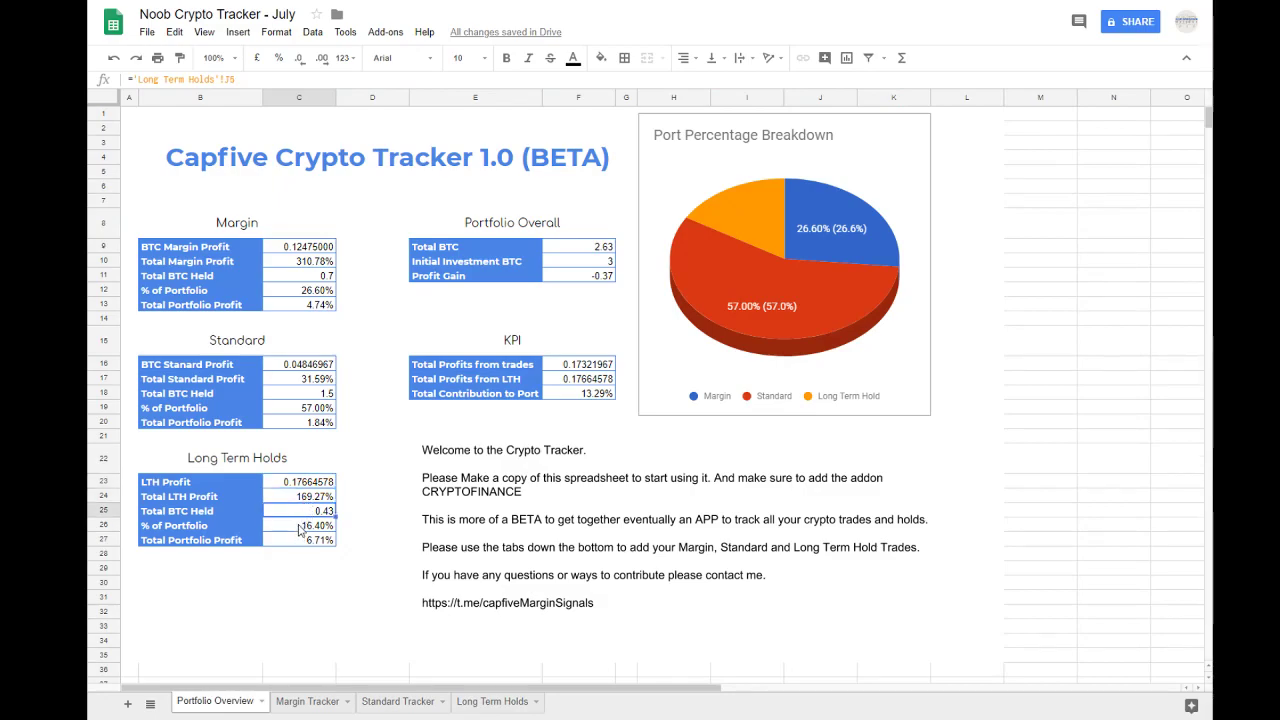
{"action": "left_click", "coordinate": [300, 530]}
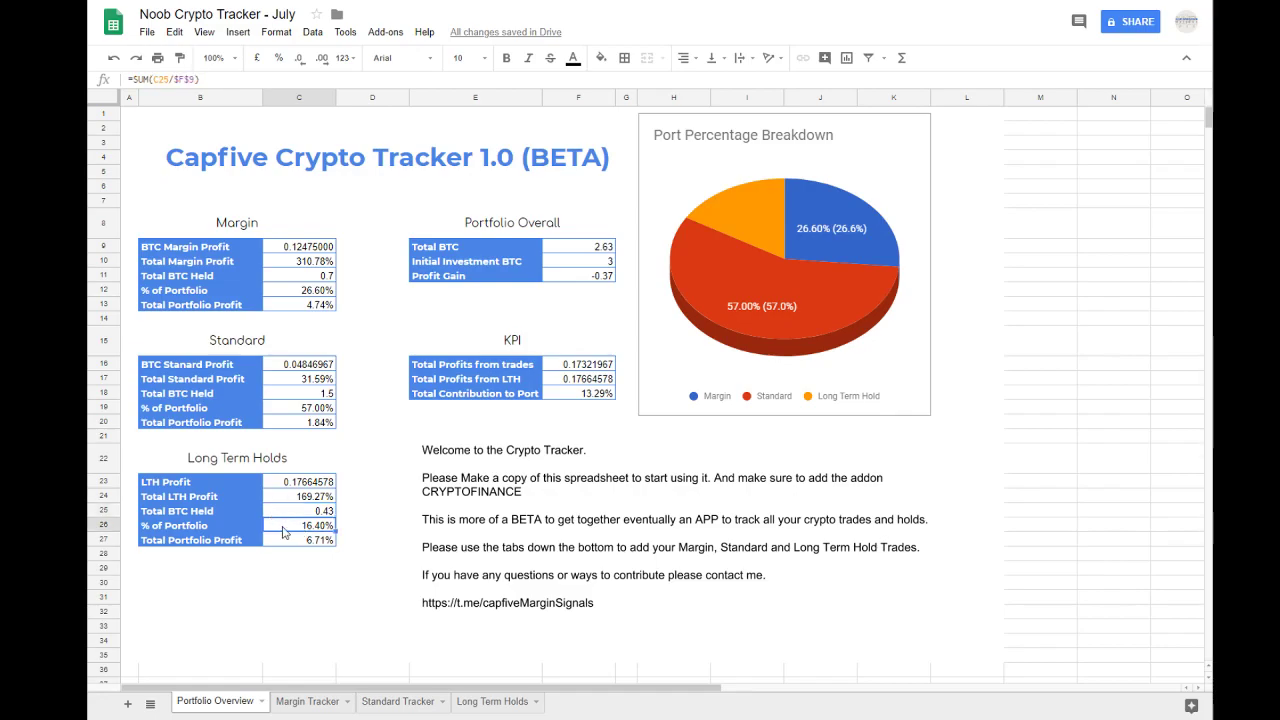
{"action": "left_click", "coordinate": [312, 542]}
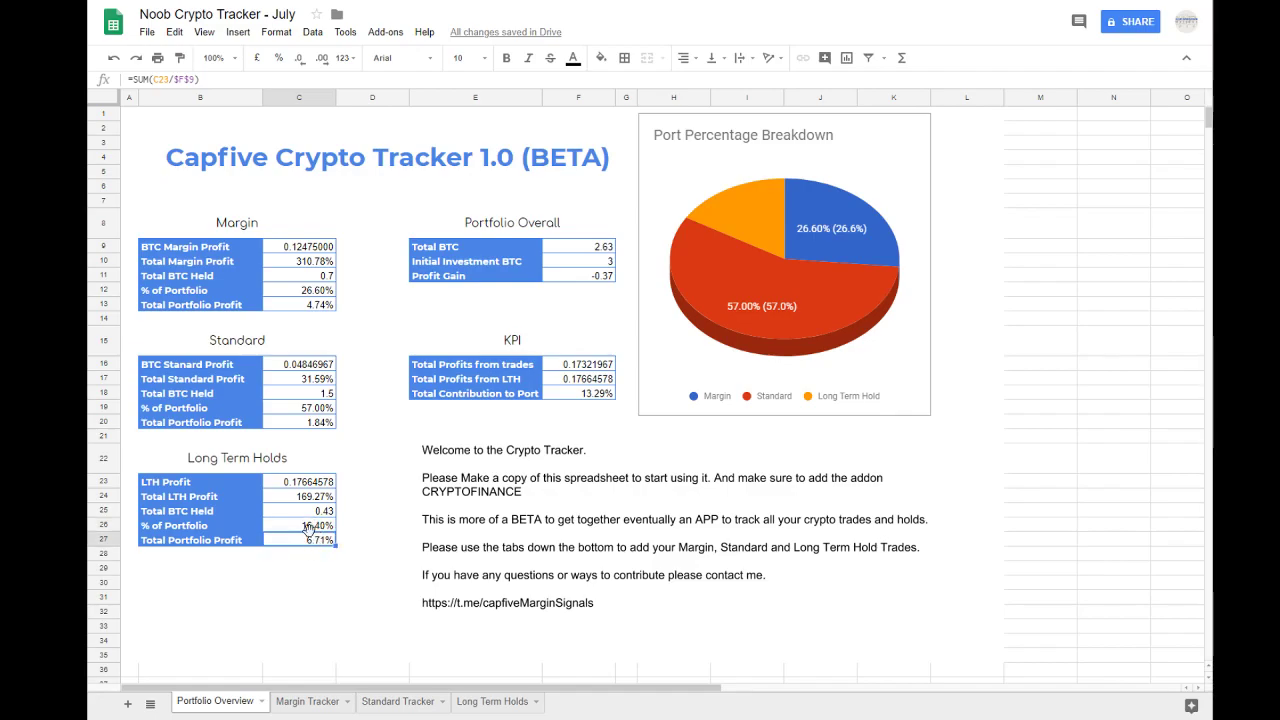
{"action": "left_click", "coordinate": [312, 530]}
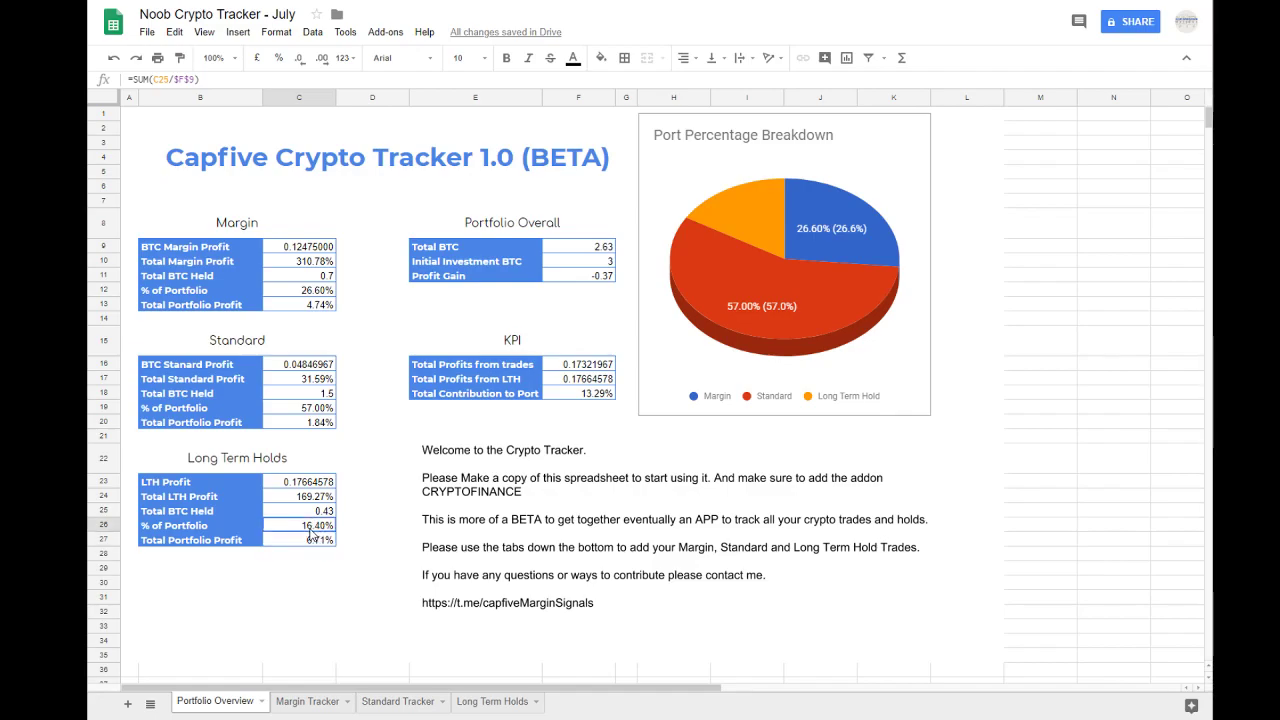
{"action": "double_click", "coordinate": [309, 527]}
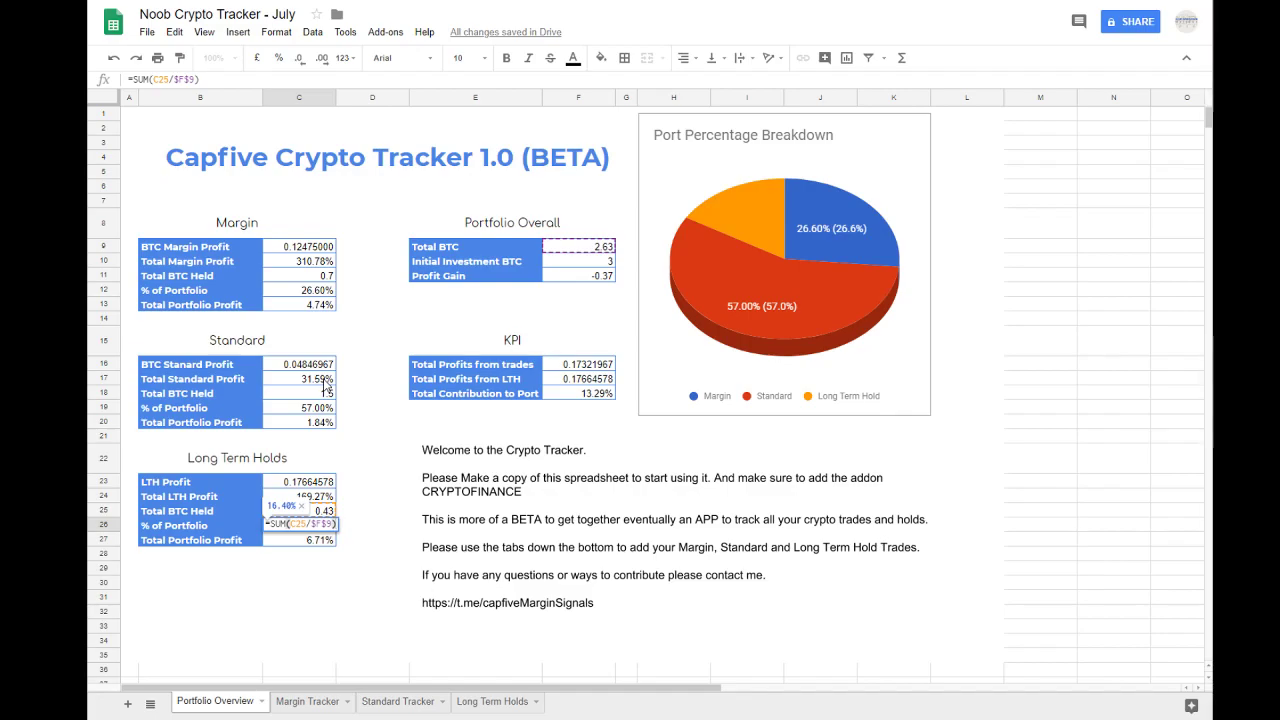
{"action": "key", "text": "Escape"}
{"action": "left_click_drag", "start_coordinate": [222, 458], "coordinate": [225, 542]}
{"action": "left_click", "coordinate": [224, 542]}
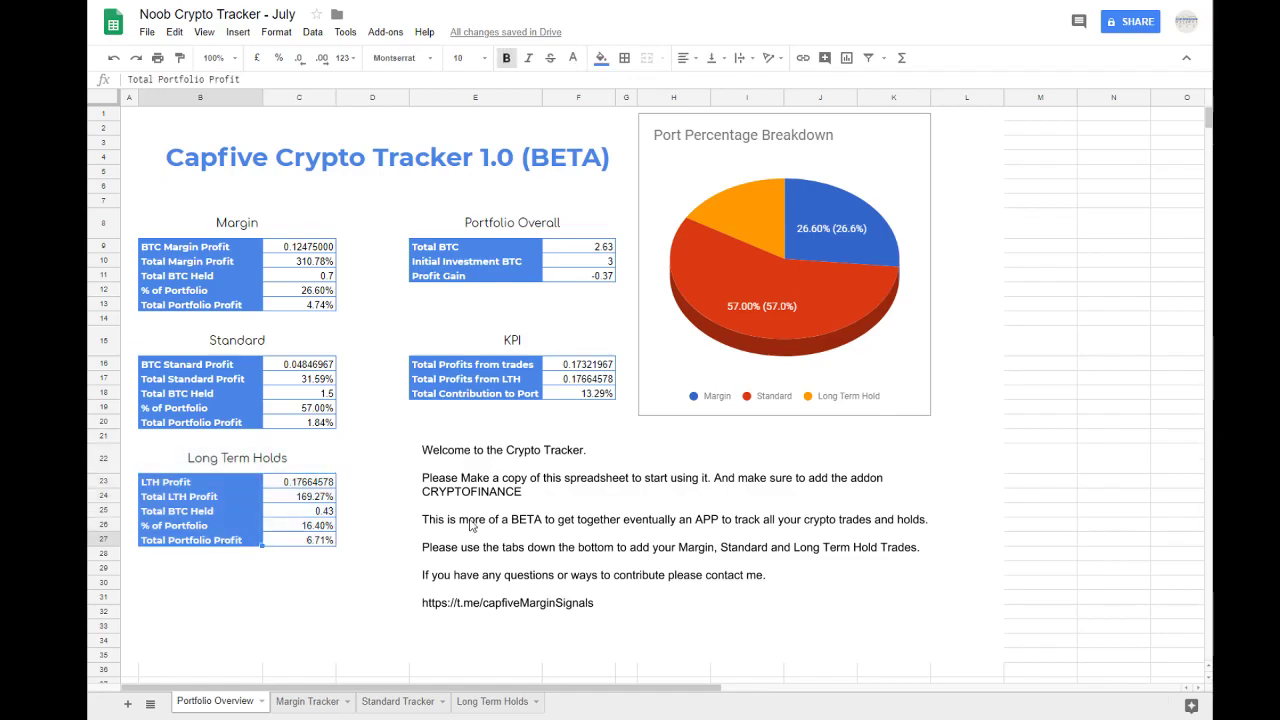
{"action": "left_click", "coordinate": [552, 455]}
{"action": "left_click", "coordinate": [352, 558]}
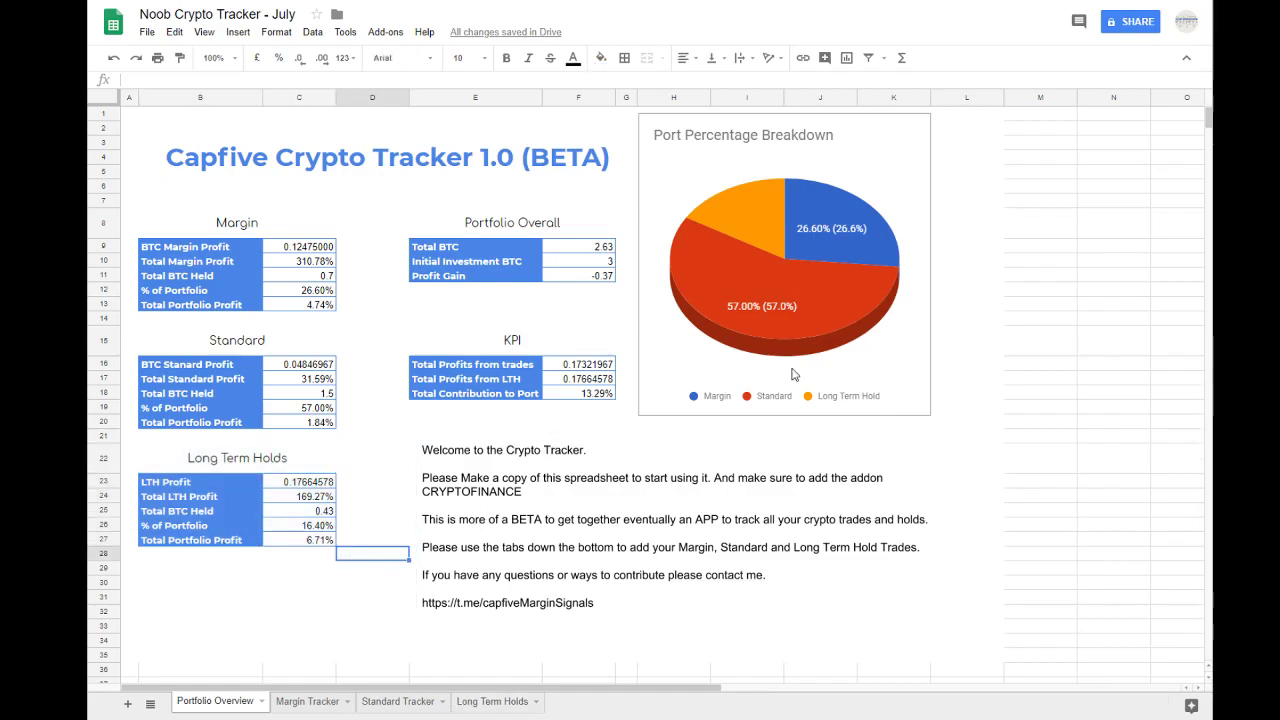
{"action": "left_click", "coordinate": [1076, 318]}
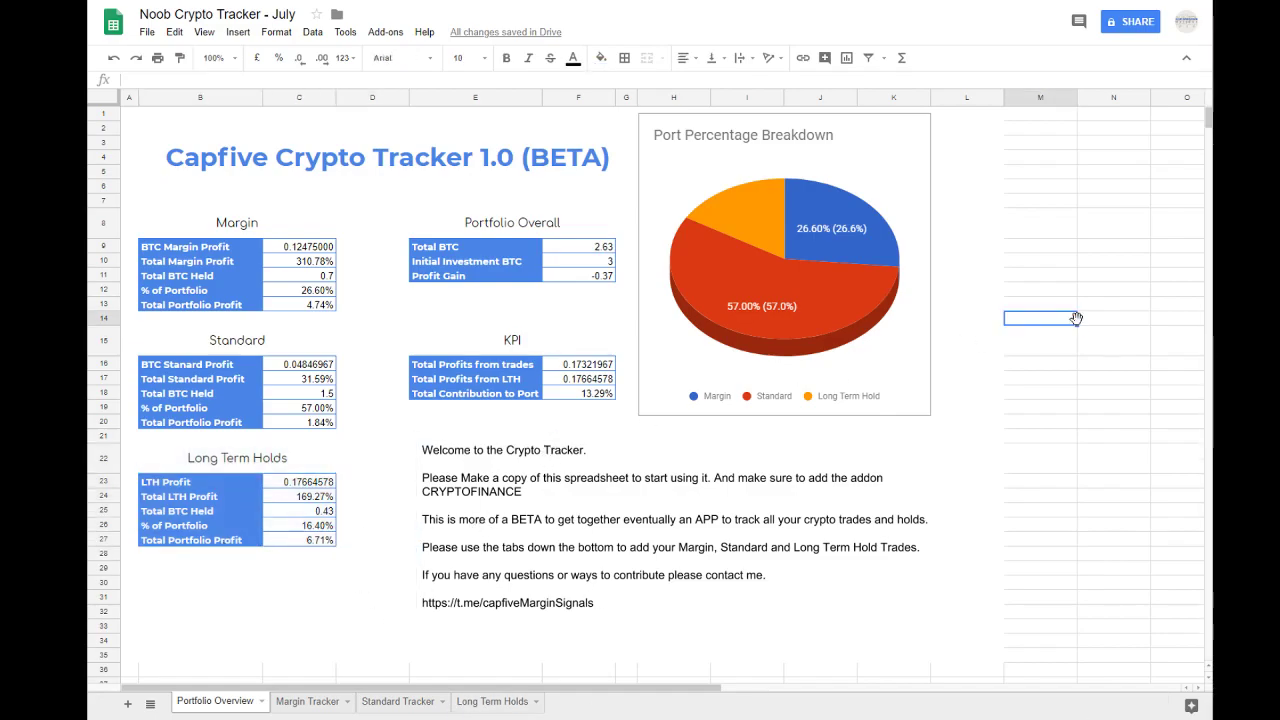
Step: Start making a copy of the spreadsheet named "Copy of Noob Crypto Tracker - August" and cancel it
{"action": "left_click", "coordinate": [147, 32]}
{"action": "left_click", "coordinate": [207, 157]}
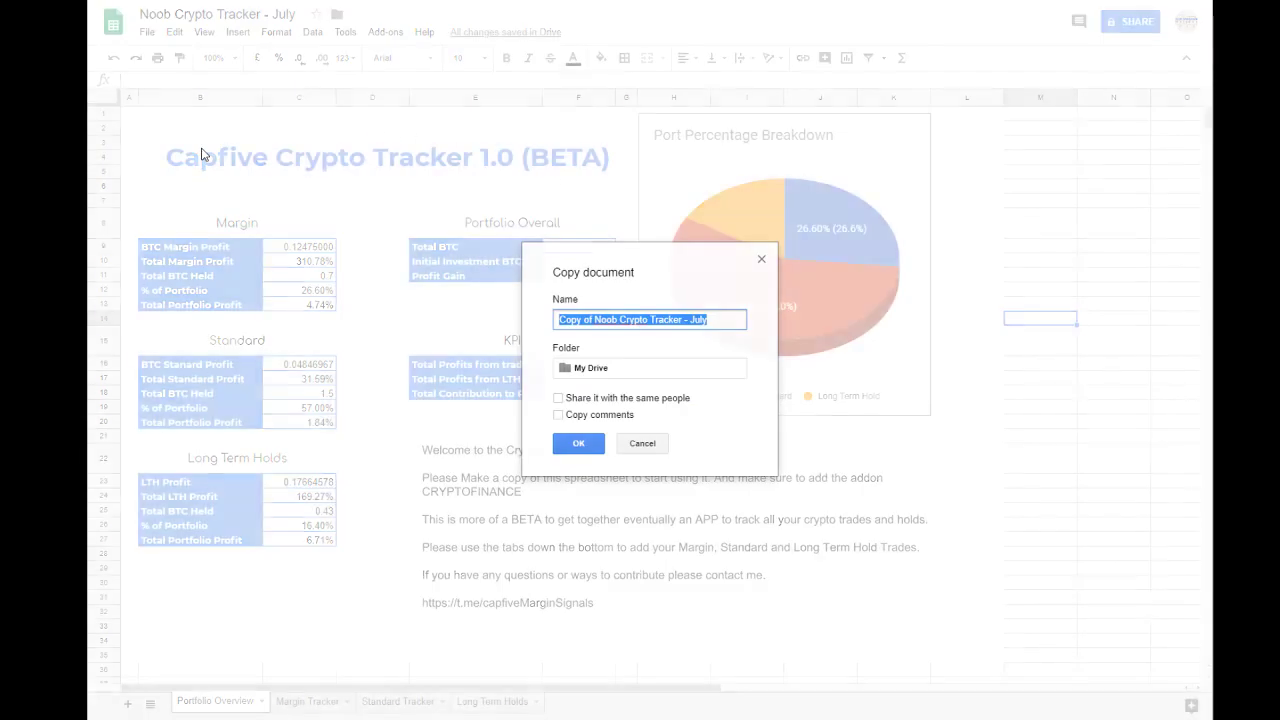
{"action": "double_click", "coordinate": [698, 320]}
{"action": "type", "text": "August"}
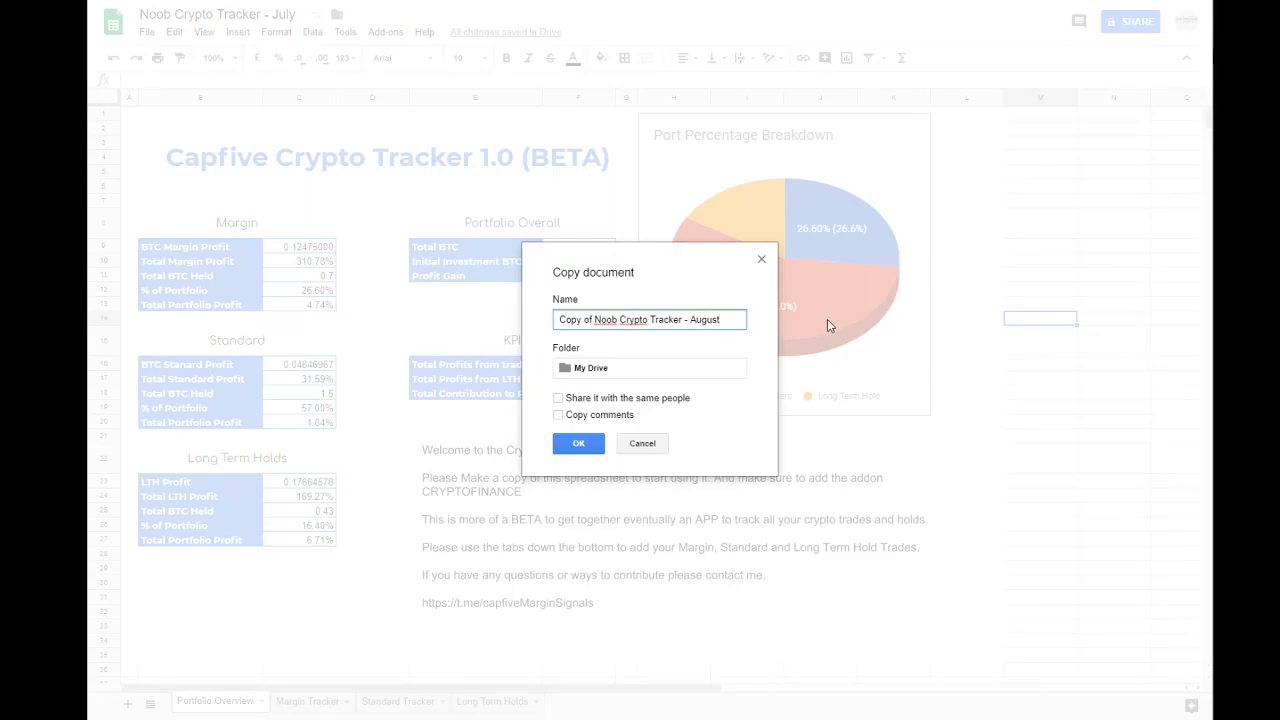
{"action": "left_click", "coordinate": [642, 440]}
{"action": "left_click", "coordinate": [1017, 467]}
{"action": "left_click", "coordinate": [1035, 364]}
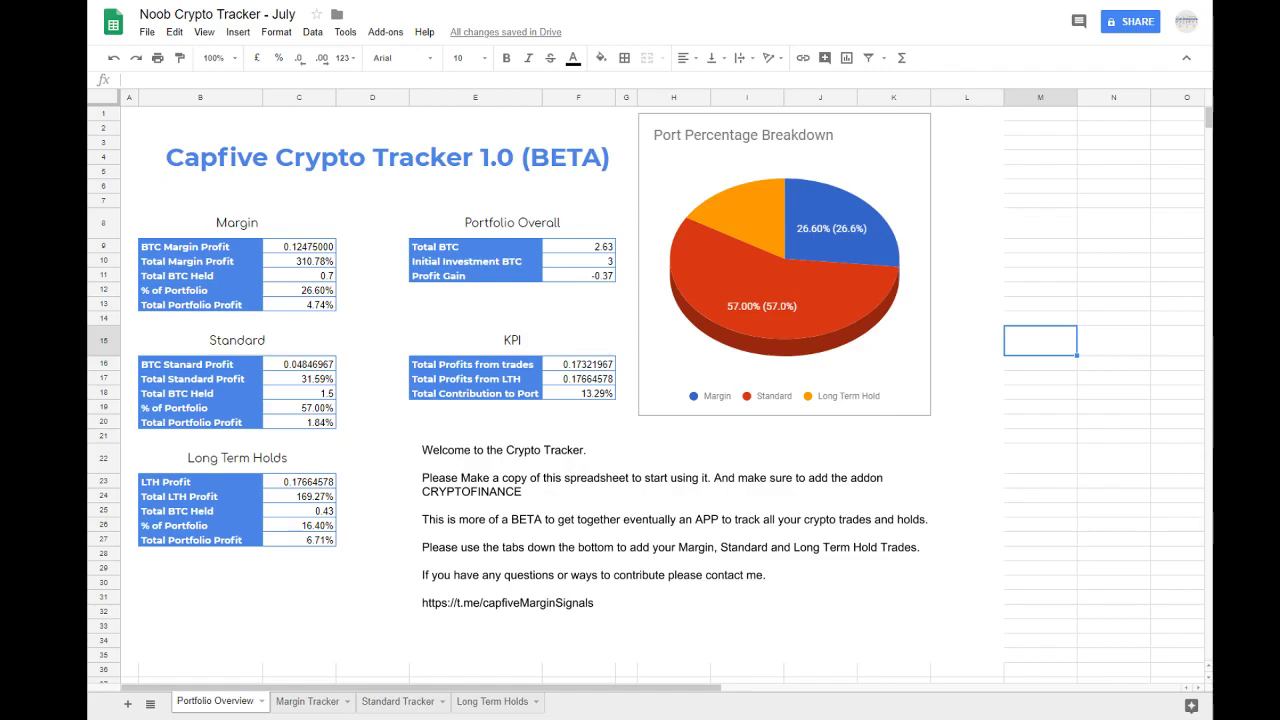
Step: Move the Port Percentage Breakdown pie chart slightly down and to the right on the Portfolio Overview sheet
{"action": "left_click", "coordinate": [899, 200]}
{"action": "left_click_drag", "start_coordinate": [899, 200], "coordinate": [906, 216]}
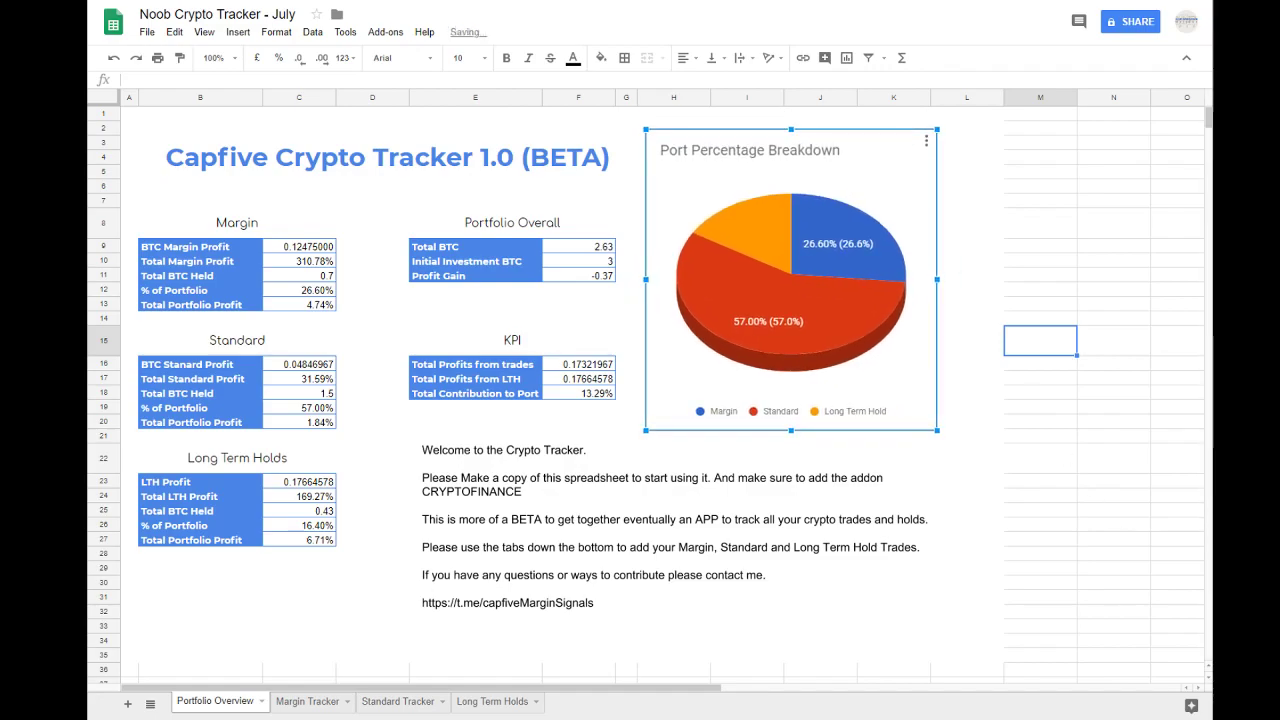